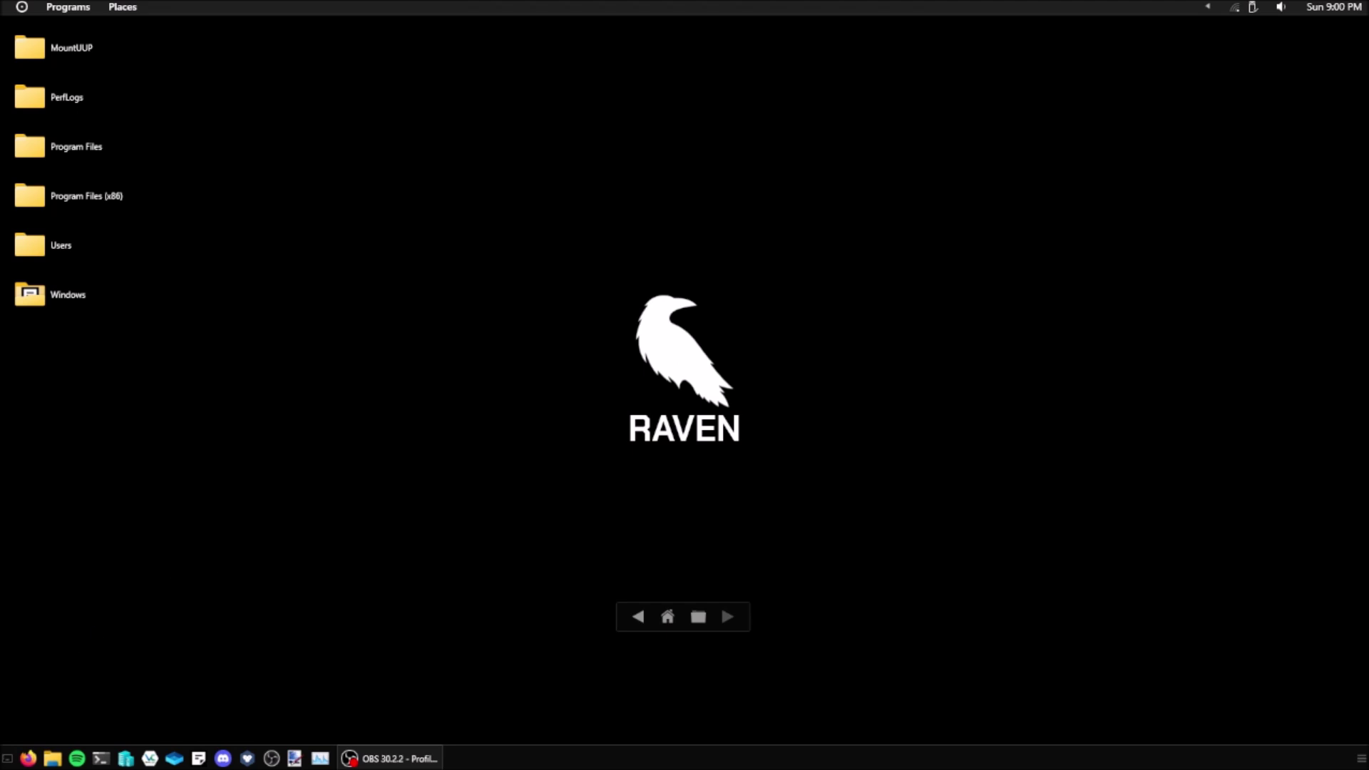
- View the installed Windows version in the About Windows dialog and close it
{"action": "left_click", "coordinate": [607, 734]}
{"action": "type", "text": "cmd"}
{"action": "key", "text": "Return"}
{"action": "left_click_drag", "start_coordinate": [136, 31], "coordinate": [693, 226]}
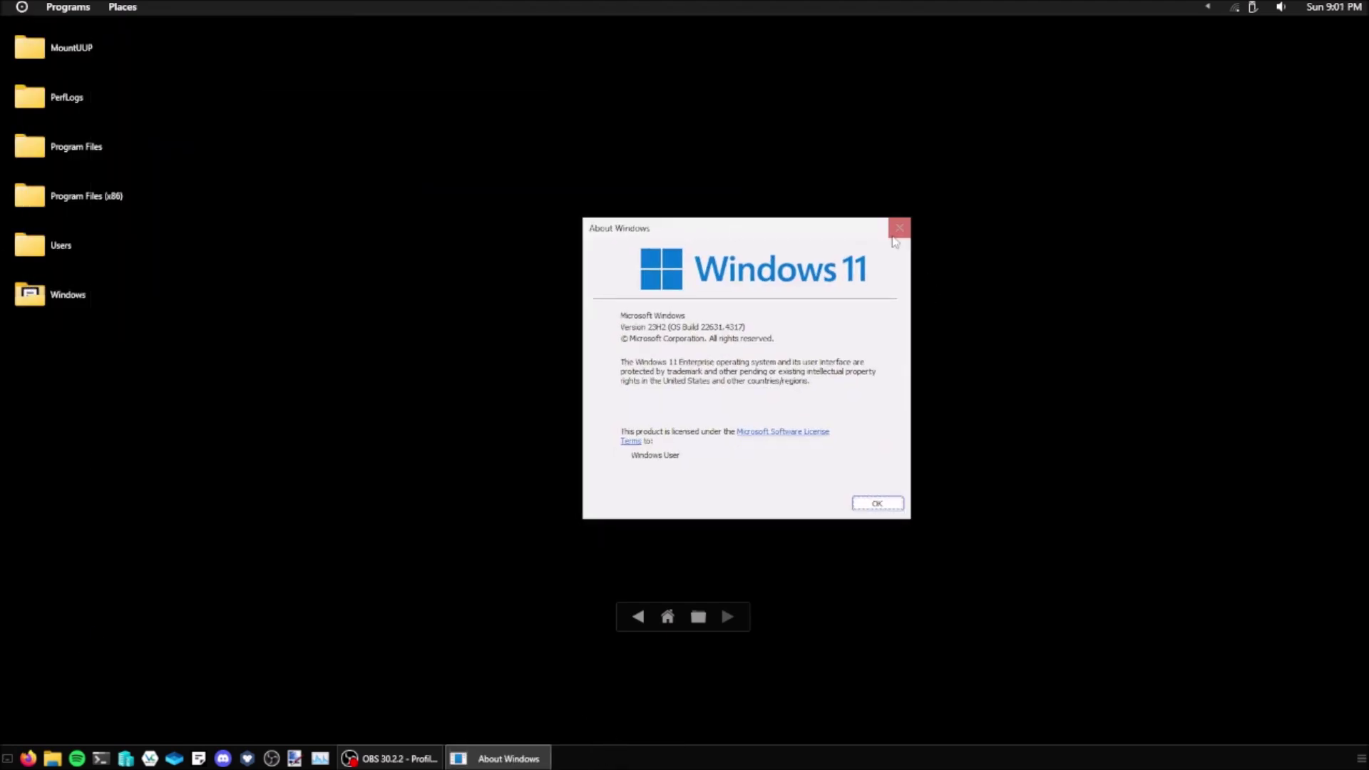
{"action": "left_click", "coordinate": [898, 228]}
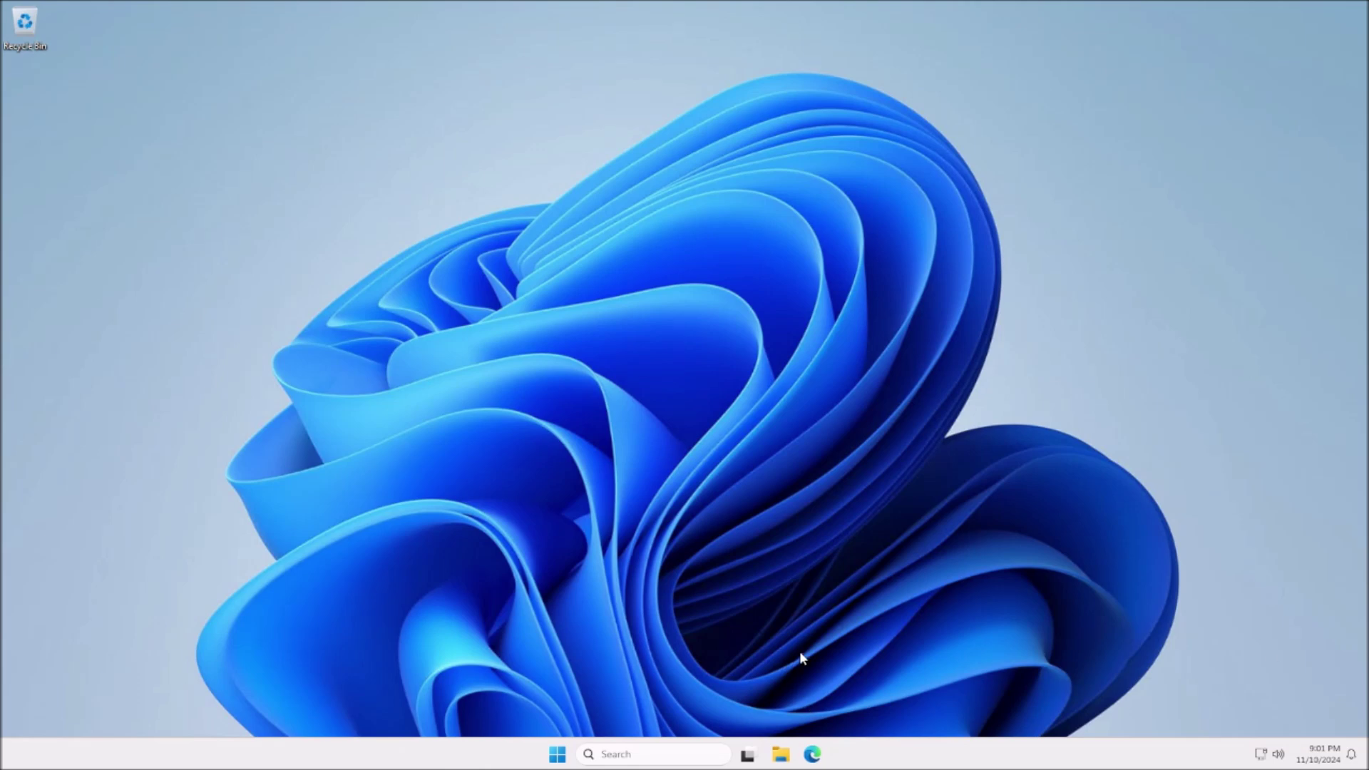
- Look at the default Windows 11 Start menu in the sandbox and dismiss it
{"action": "left_click", "coordinate": [557, 754]}
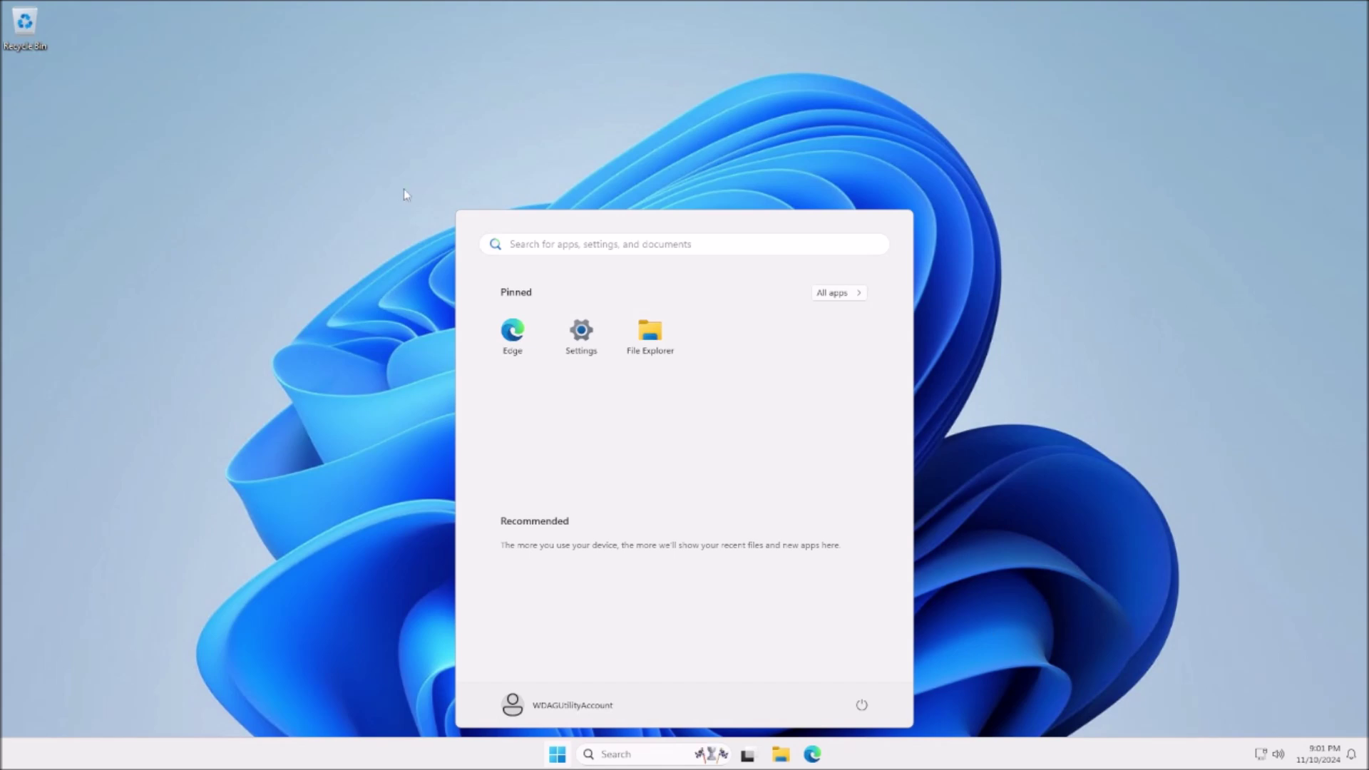
{"action": "left_click", "coordinate": [542, 201]}
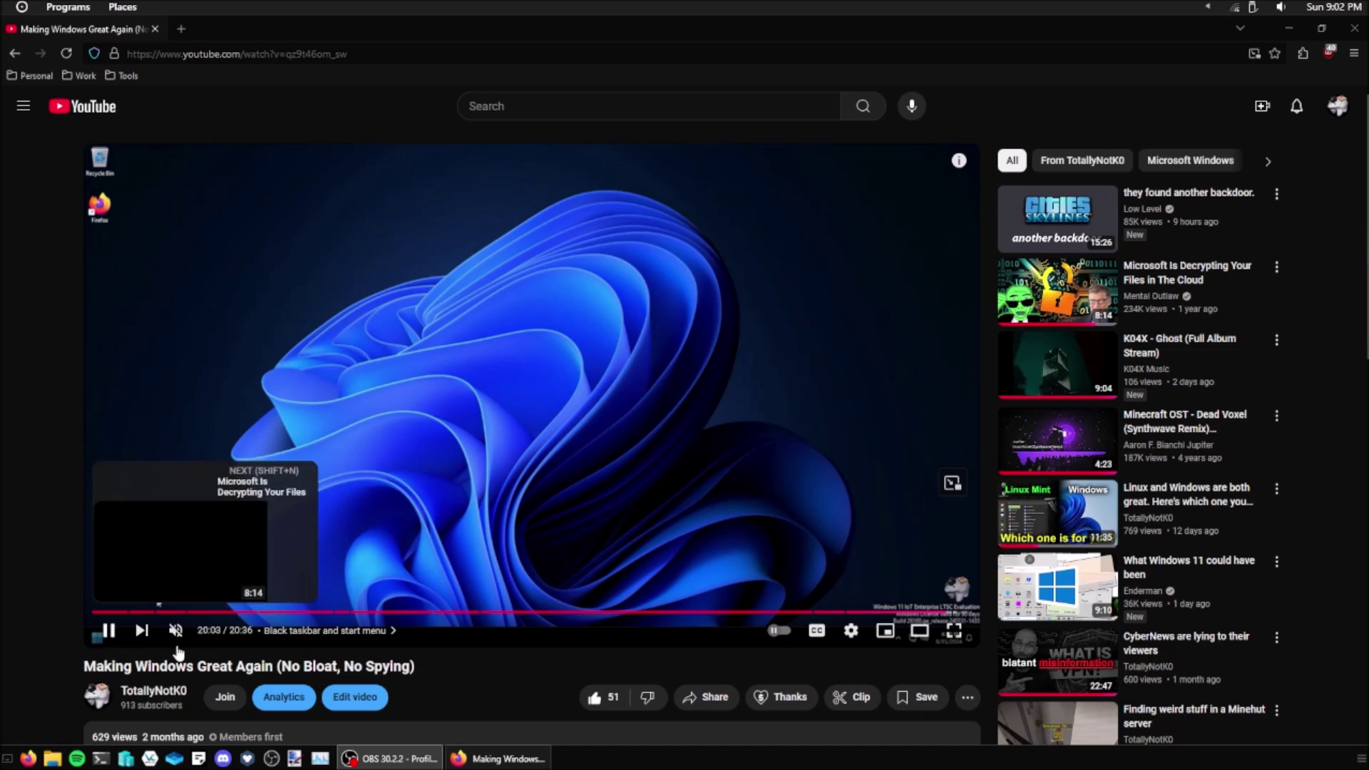
- View the video's black taskbar and start menu section in theater mode, paused at about 20:06, and quit the browser
{"action": "left_click", "coordinate": [918, 630]}
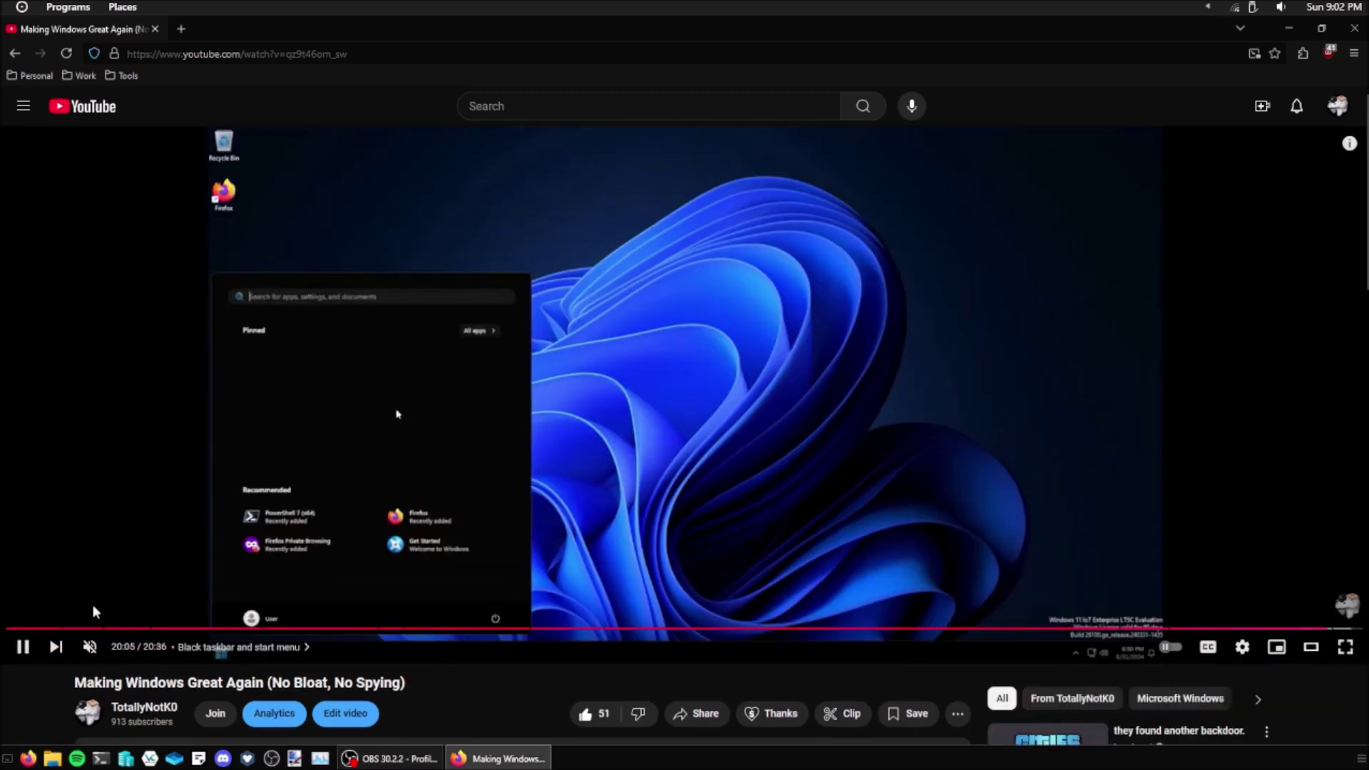
{"action": "left_click", "coordinate": [1149, 564]}
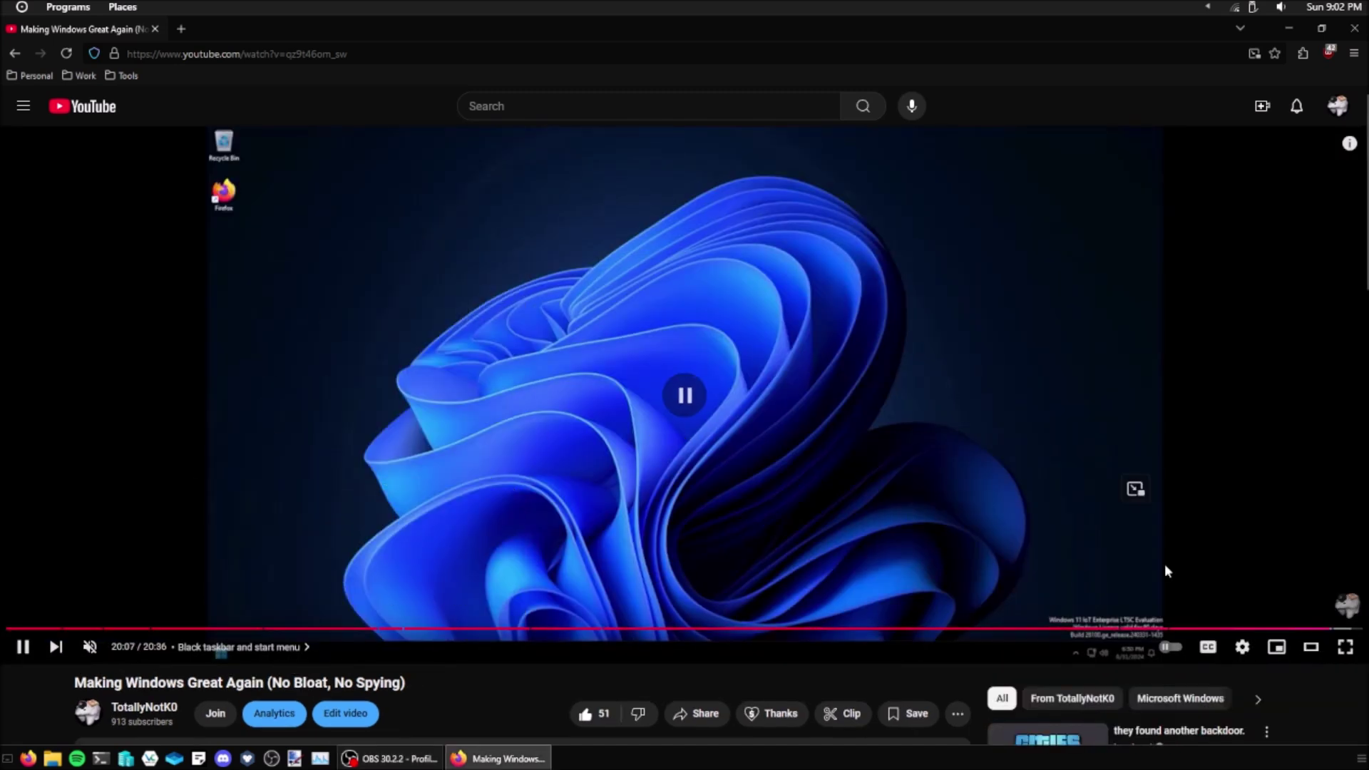
{"action": "left_click_drag", "start_coordinate": [1330, 629], "coordinate": [1324, 632]}
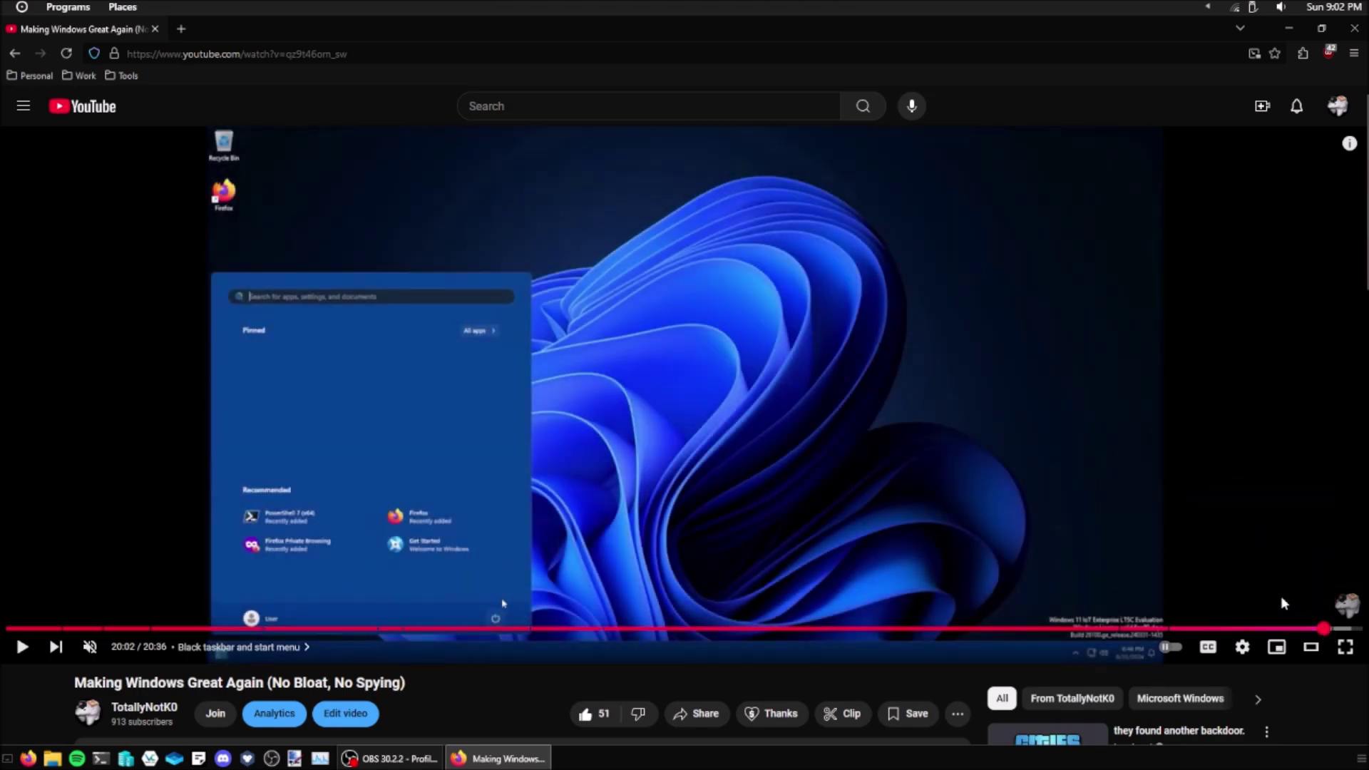
{"action": "left_click", "coordinate": [1331, 632]}
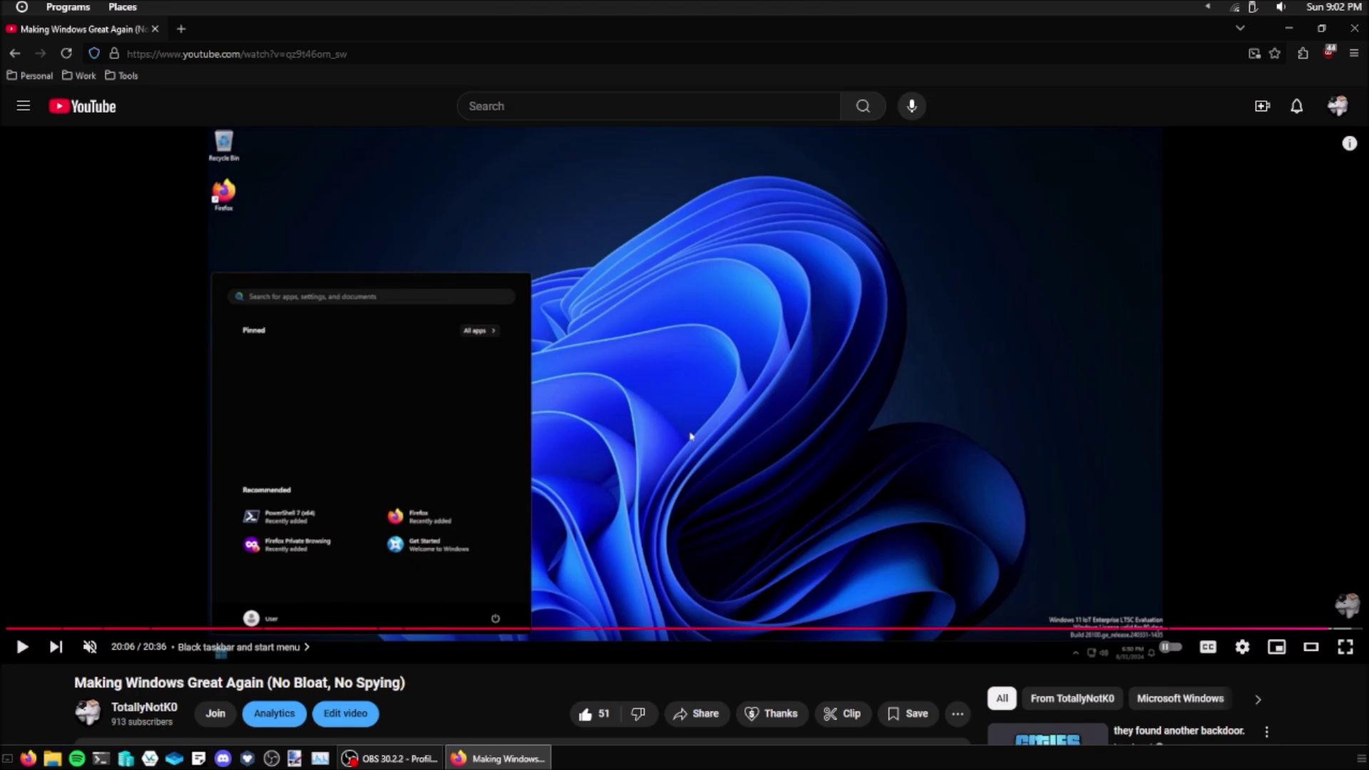
{"action": "key", "text": "ctrl+q"}
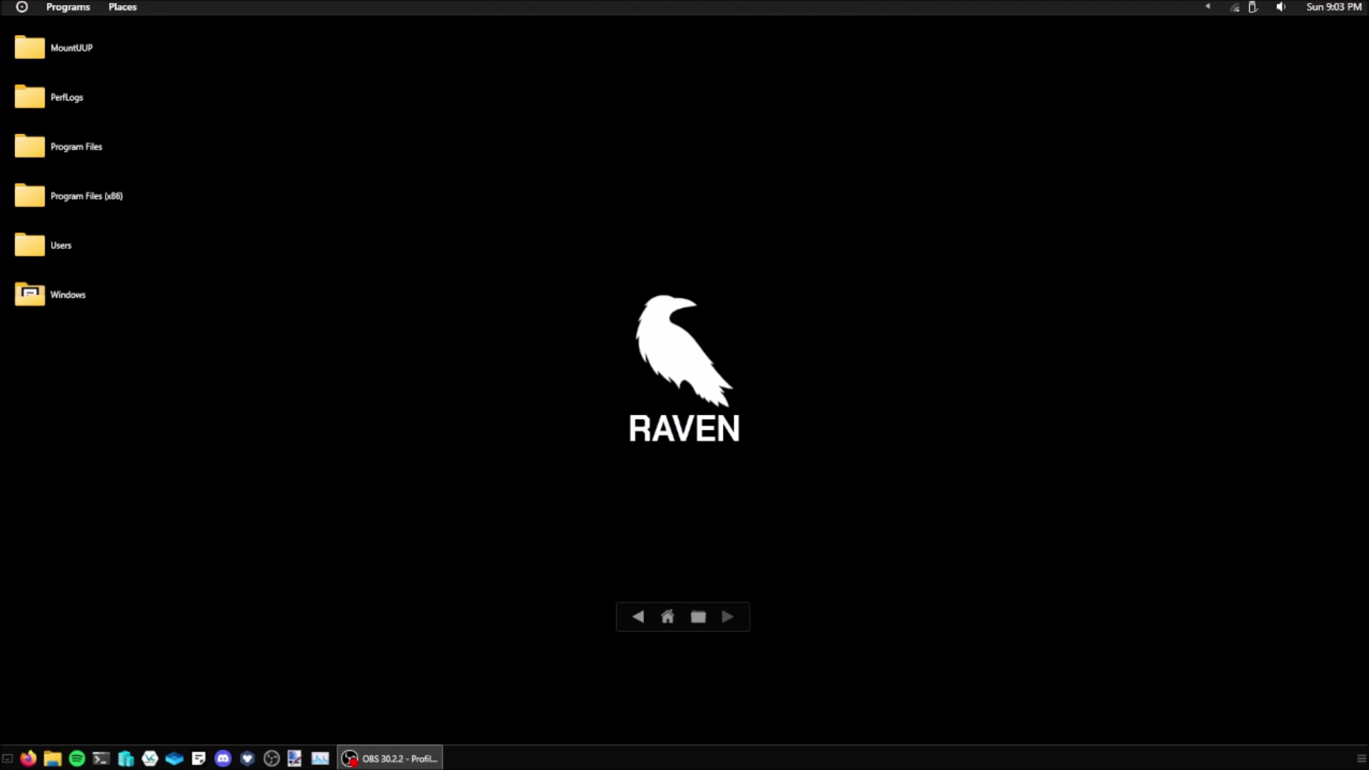
- View This PC in File Explorer, close the window and open the About Cairo information
{"action": "left_click", "coordinate": [696, 620]}
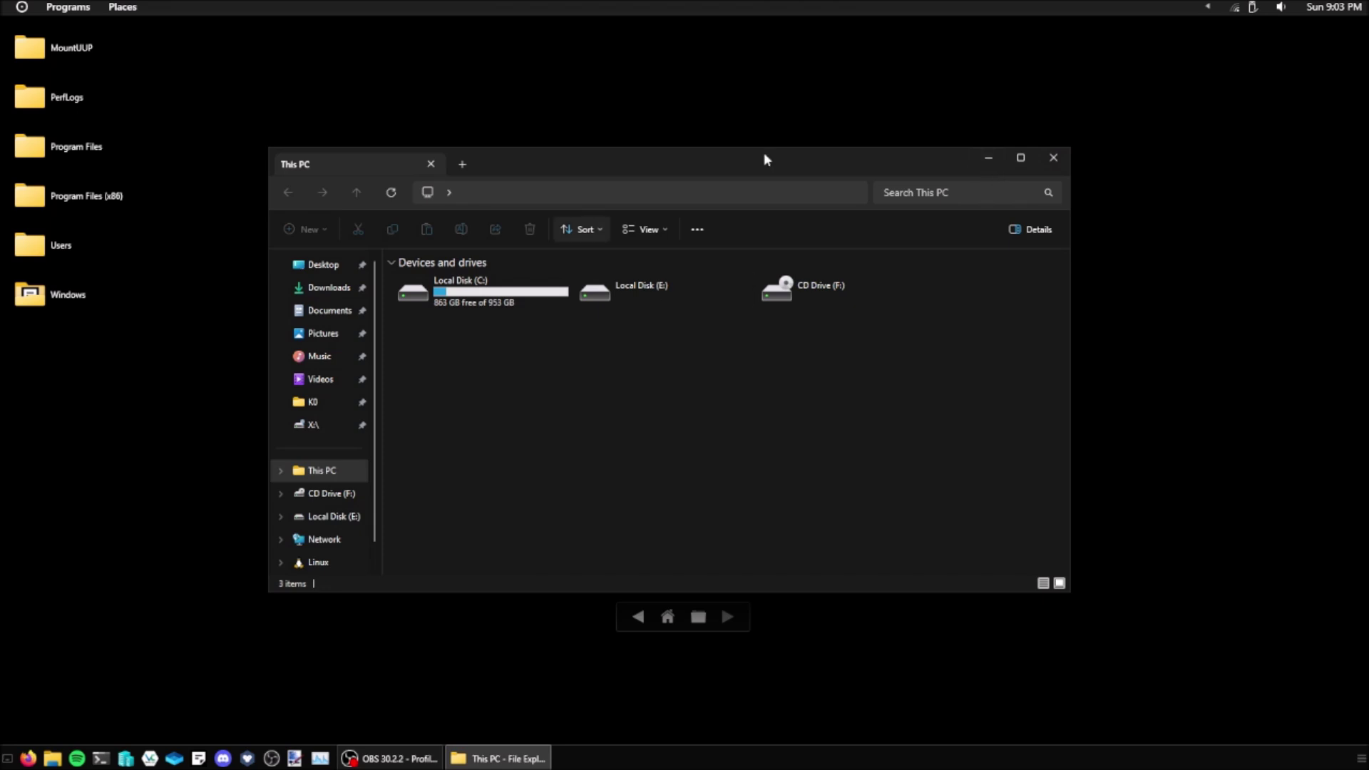
{"action": "left_click", "coordinate": [1053, 157]}
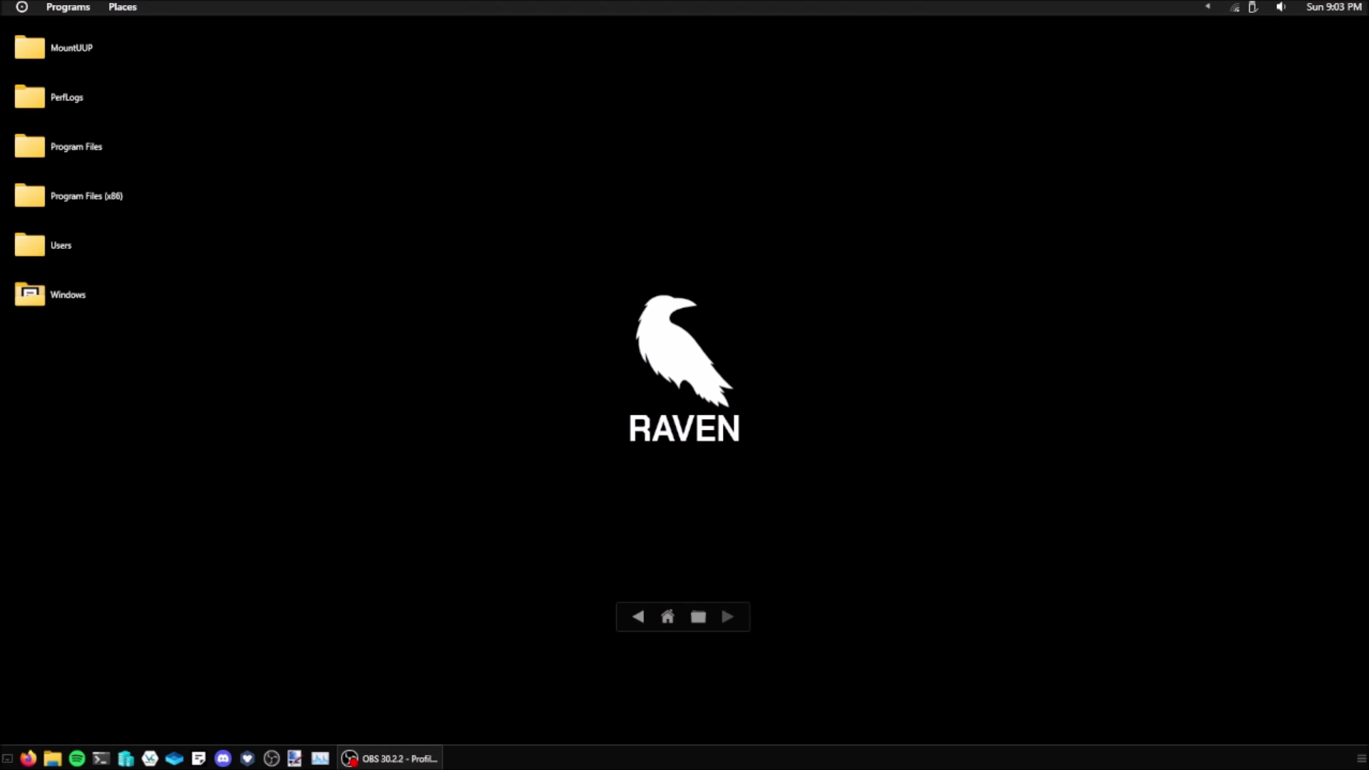
{"action": "left_click", "coordinate": [28, 9]}
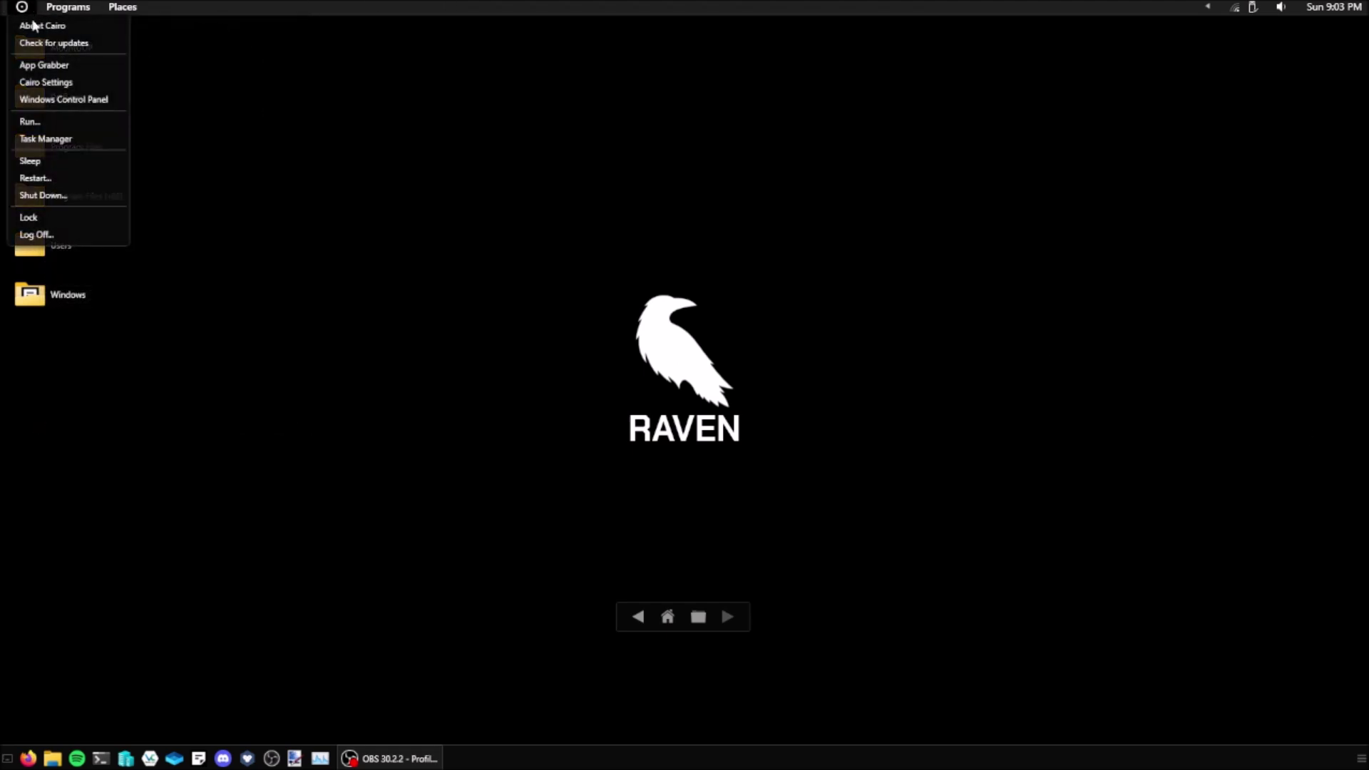
{"action": "left_click", "coordinate": [40, 30]}
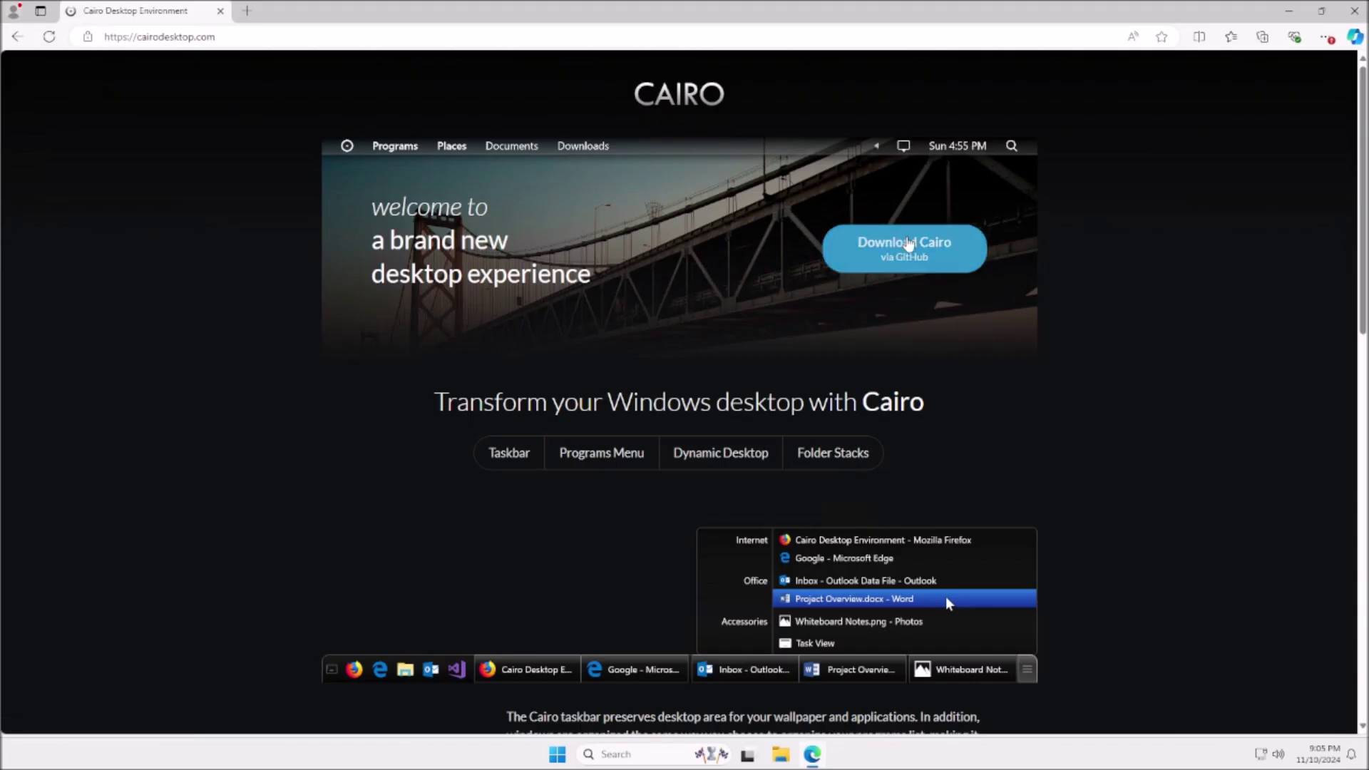
- Download CairoSetup_64bit.exe from the Cairo Desktop 0.4.370 release on GitHub and keep the file despite the SmartScreen warning
{"action": "left_click", "coordinate": [910, 244]}
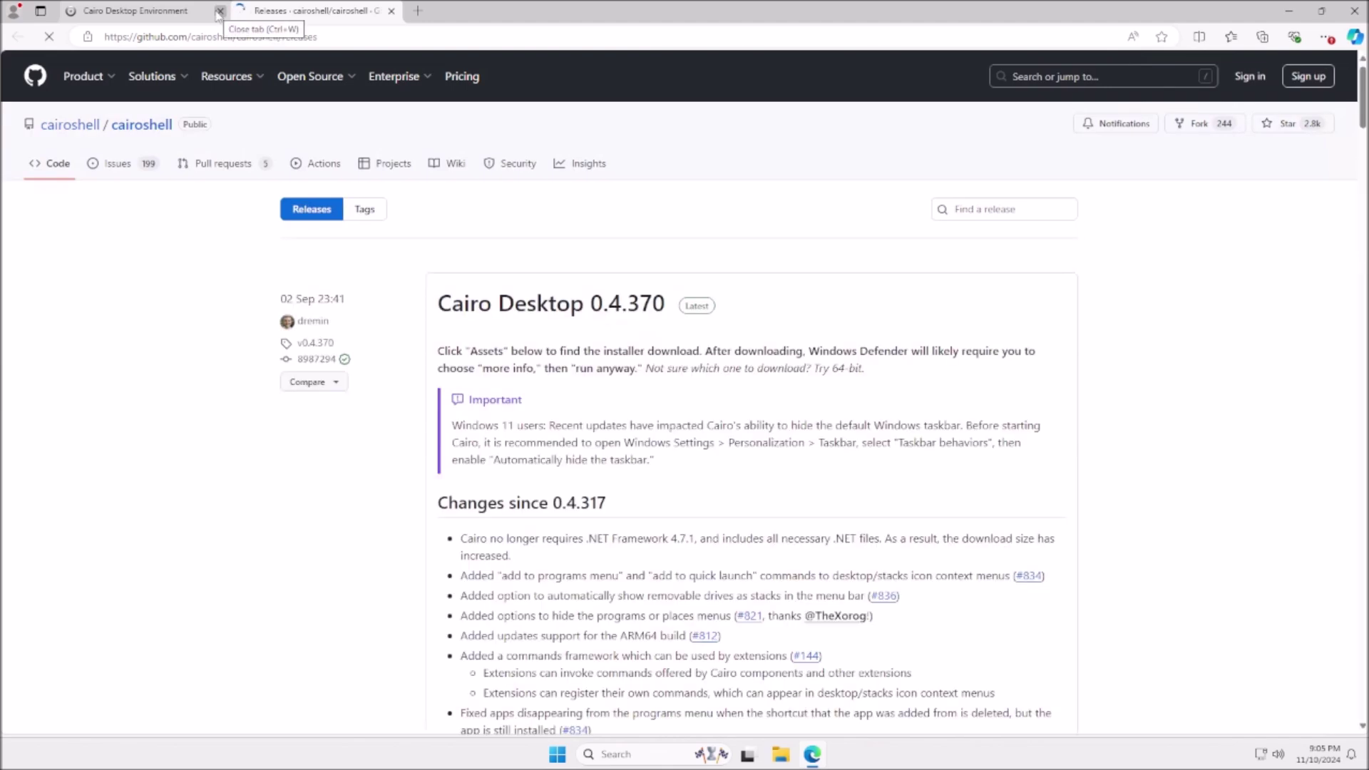
{"action": "scroll", "coordinate": [613, 442], "scroll_direction": "down", "scroll_amount": 3}
{"action": "scroll", "coordinate": [613, 442], "scroll_direction": "down", "scroll_amount": 7}
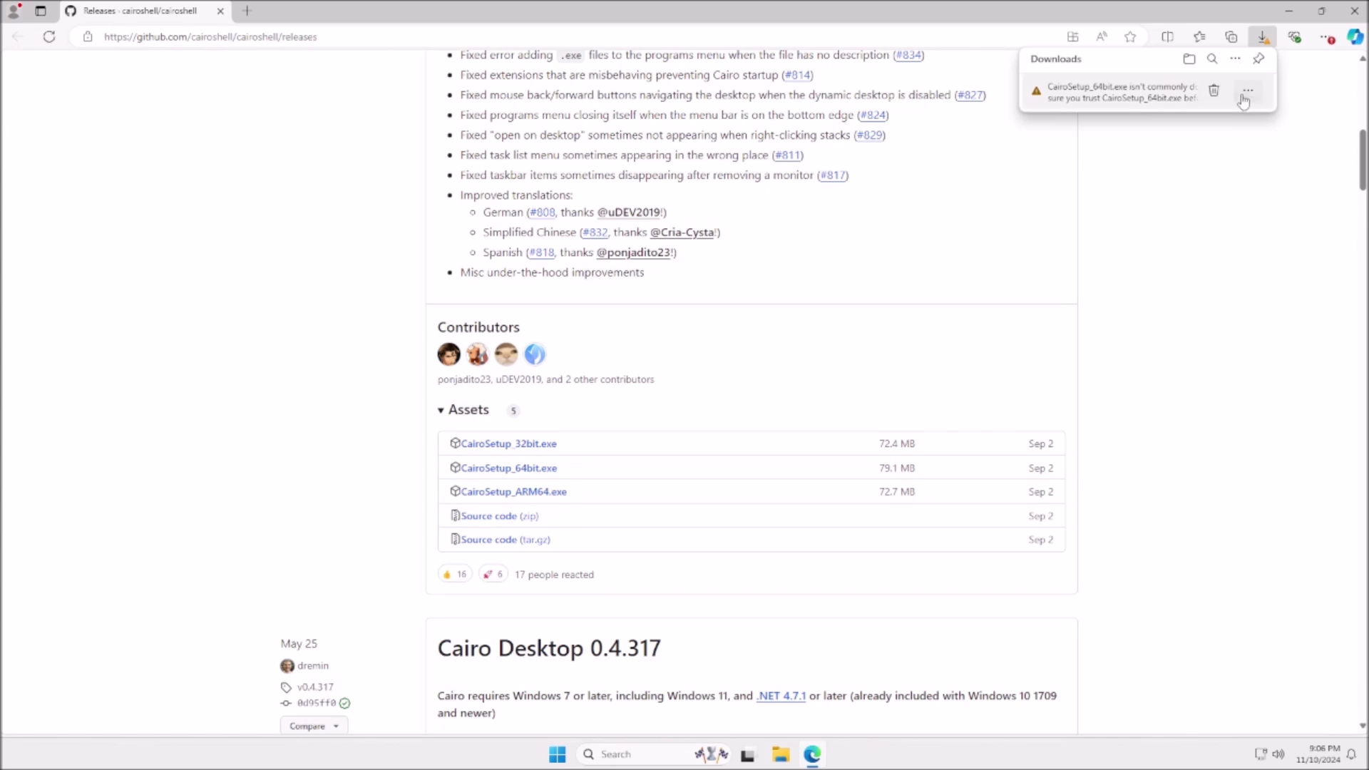
{"action": "left_click", "coordinate": [1242, 92]}
{"action": "left_click", "coordinate": [1245, 140]}
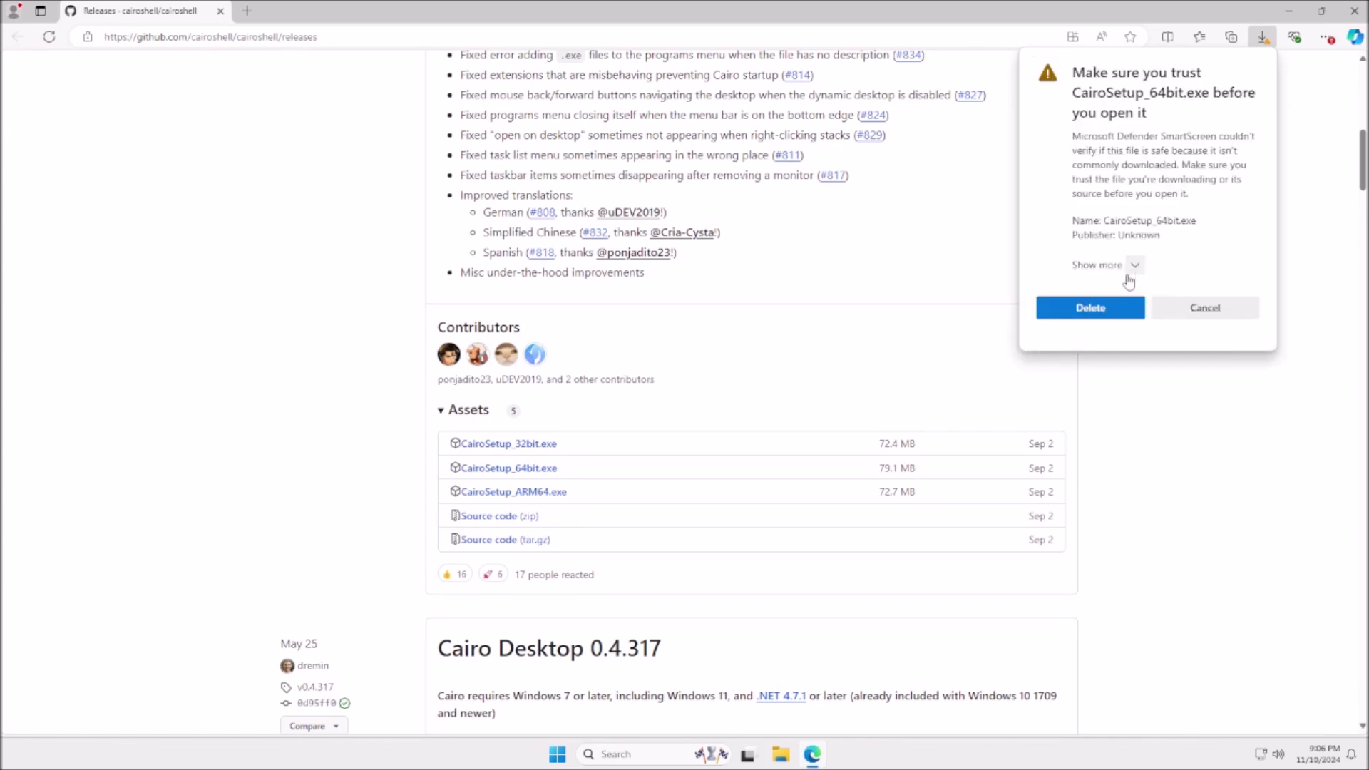
{"action": "left_click", "coordinate": [1132, 266]}
{"action": "left_click", "coordinate": [1112, 297]}
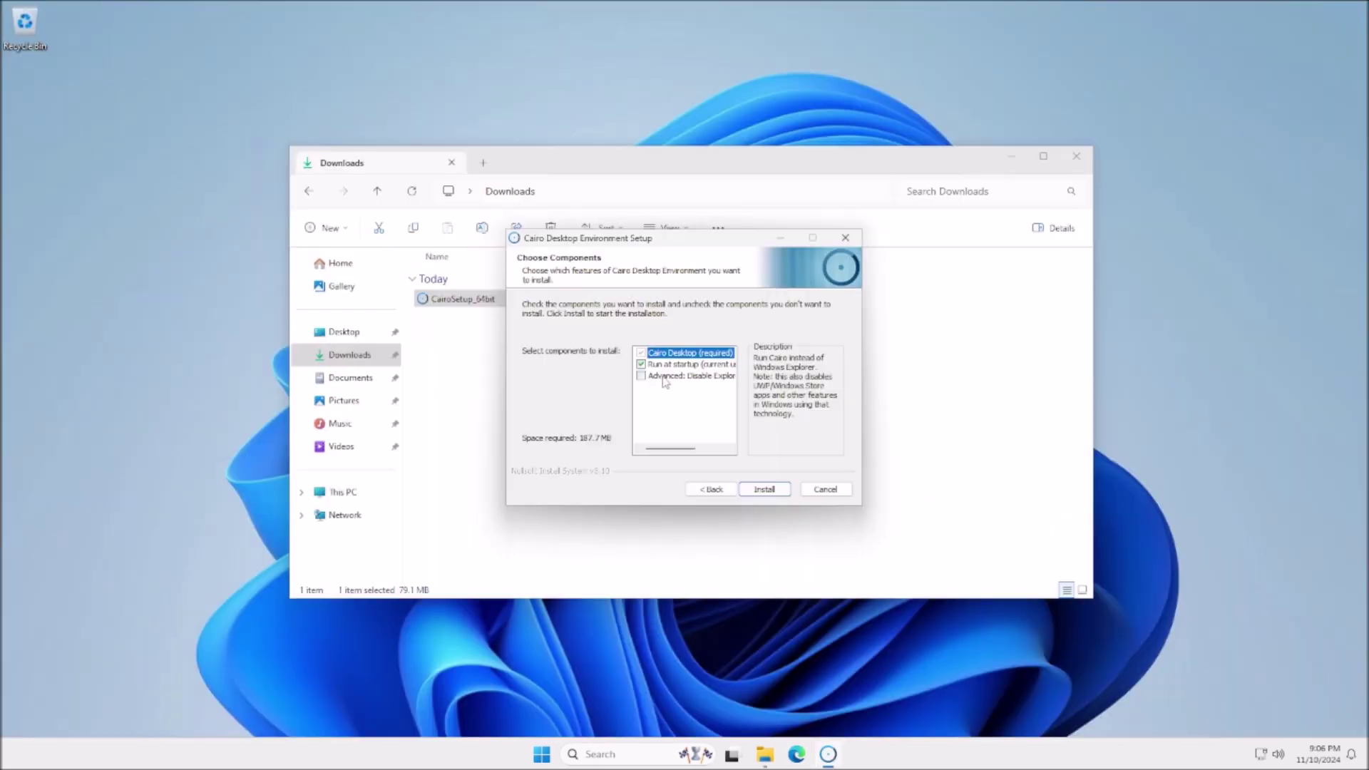
- Toggle the Advanced: Disable Explorer component in the Cairo setup, and close the Downloads folder once Cairo is installed
{"action": "mouse_move", "coordinate": [686, 447]}
{"action": "left_mouse_down"}
{"action": "mouse_move", "coordinate": [725, 449]}
{"action": "mouse_move", "coordinate": [670, 449]}
{"action": "left_mouse_up"}
{"action": "mouse_move", "coordinate": [647, 378]}
{"action": "left_click", "coordinate": [641, 377]}
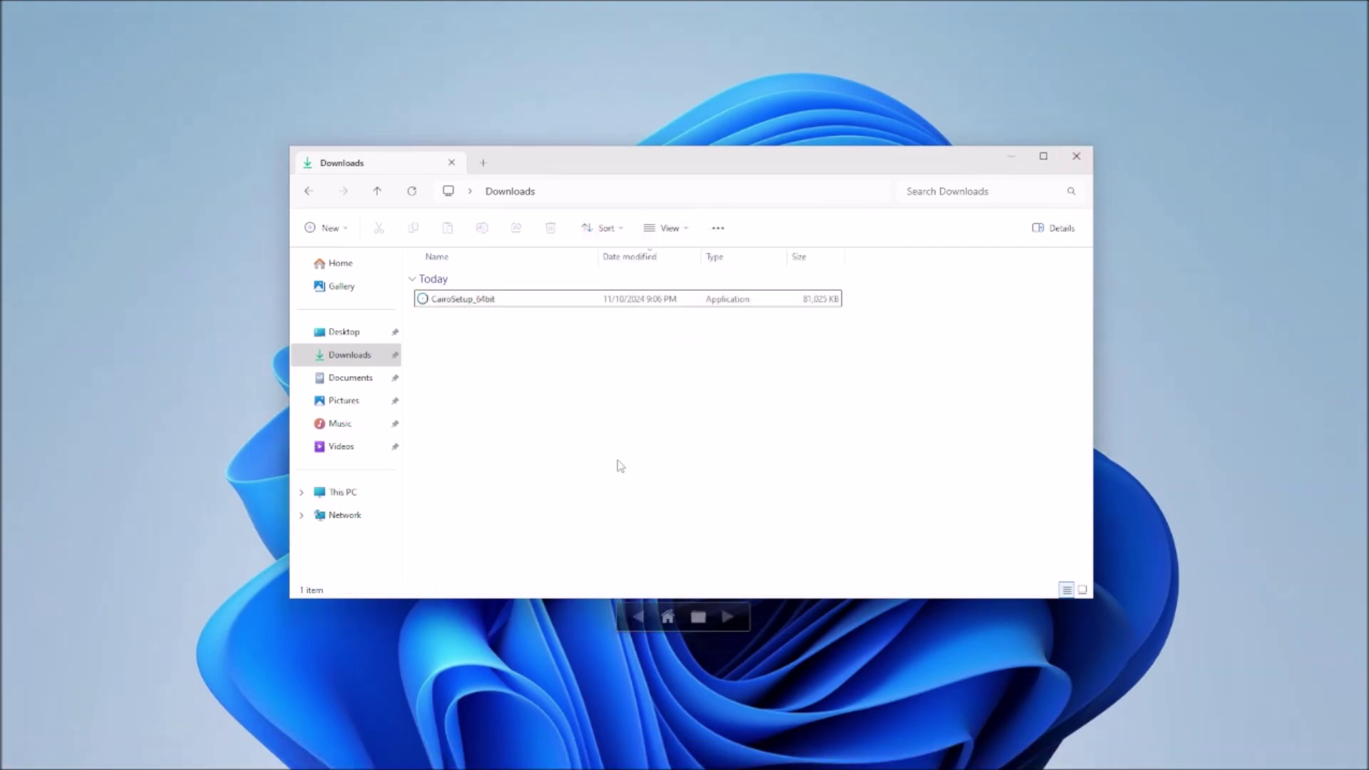
{"action": "left_click", "coordinate": [1076, 156]}
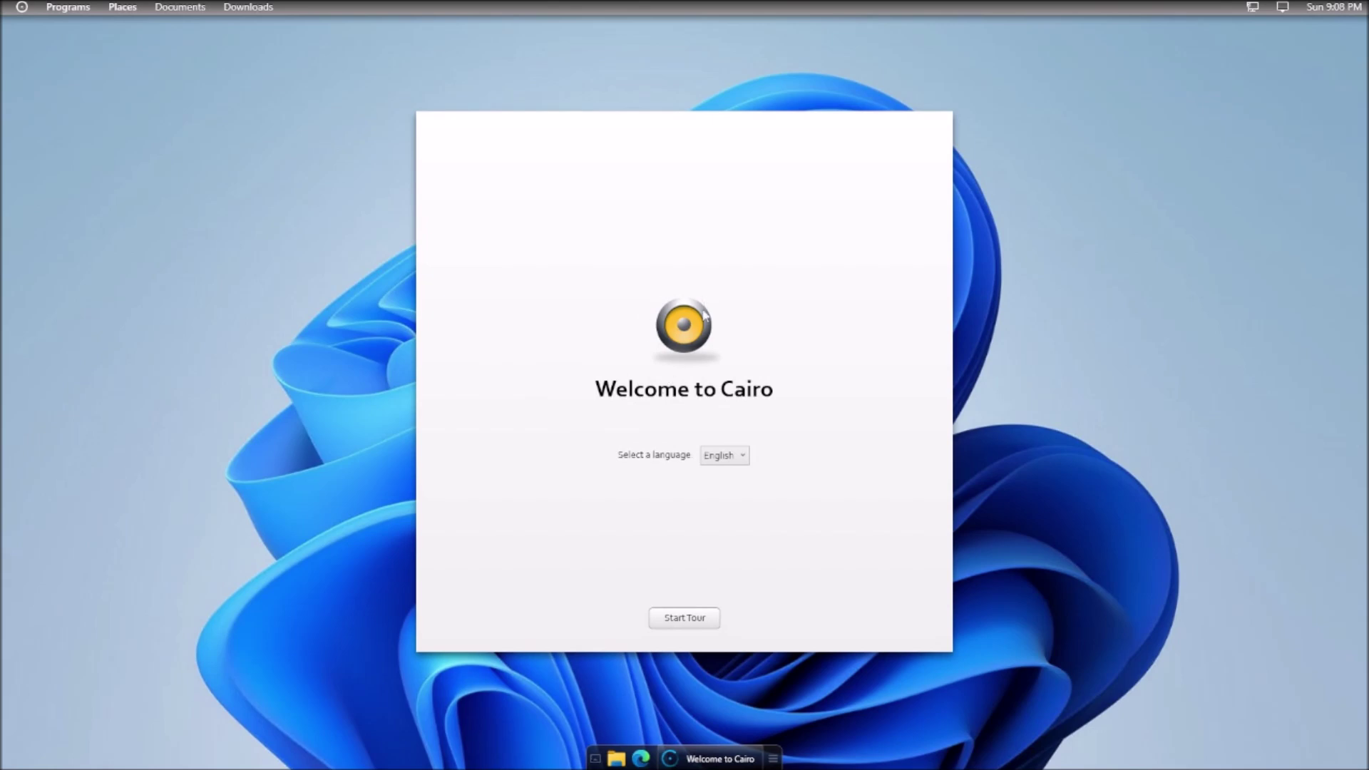
- Go through the Welcome to Cairo tour in English and cancel the App Grabber that follows it
{"action": "left_click", "coordinate": [679, 627]}
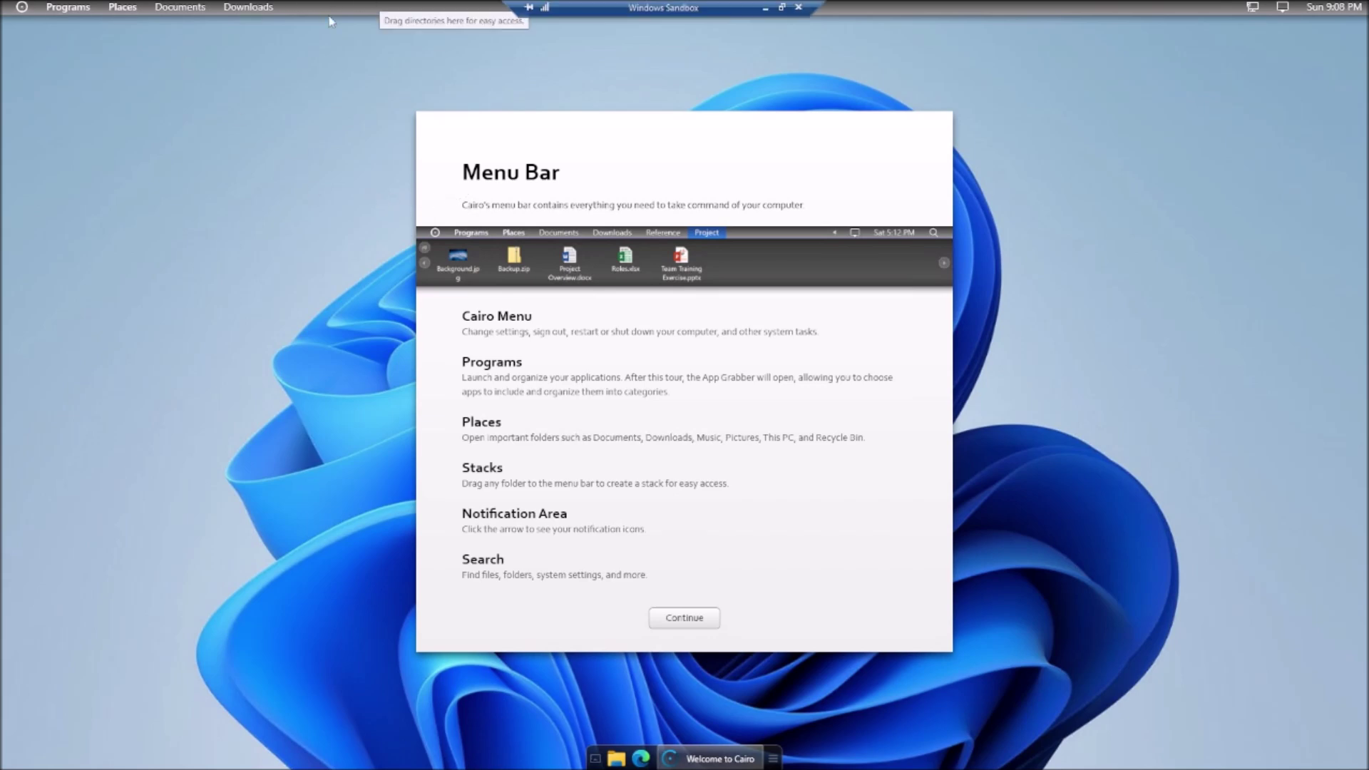
{"action": "left_click", "coordinate": [709, 618]}
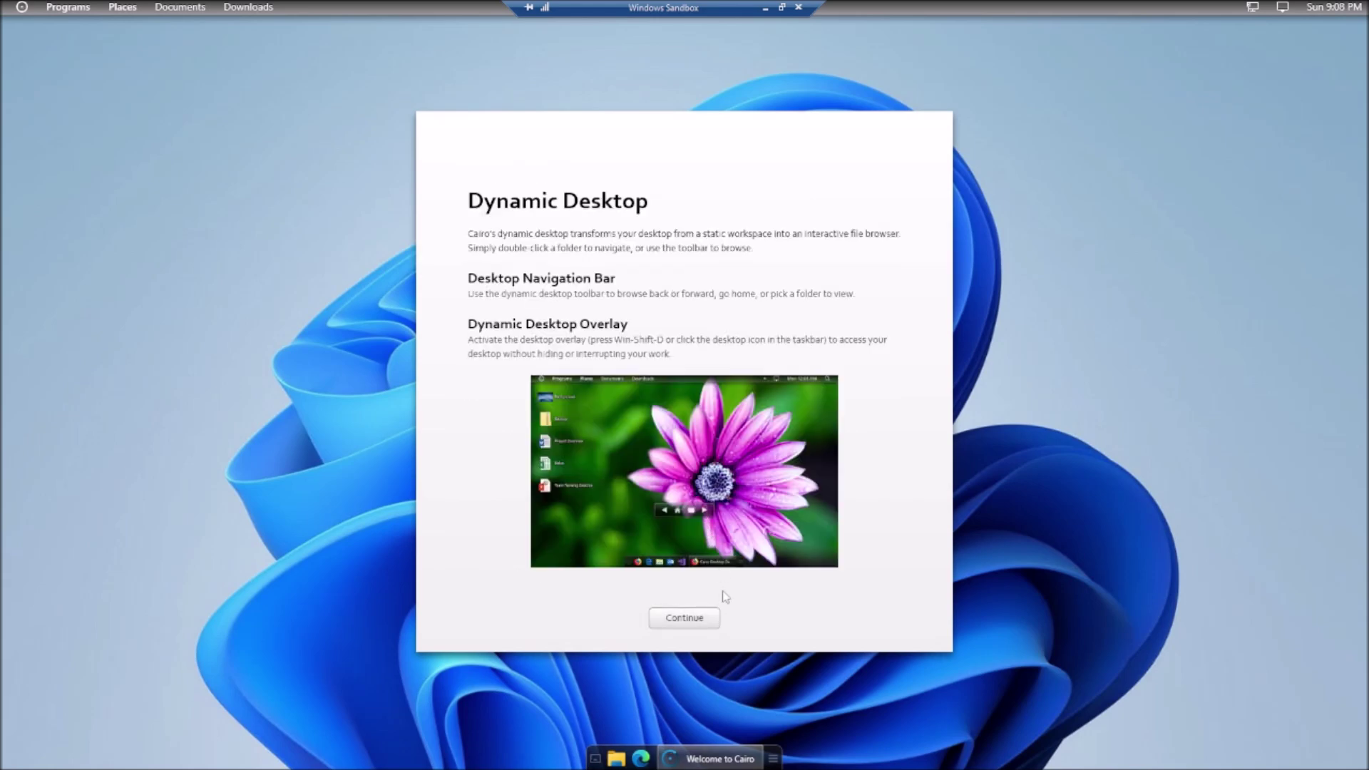
{"action": "left_click", "coordinate": [725, 619]}
{"action": "left_click", "coordinate": [687, 614]}
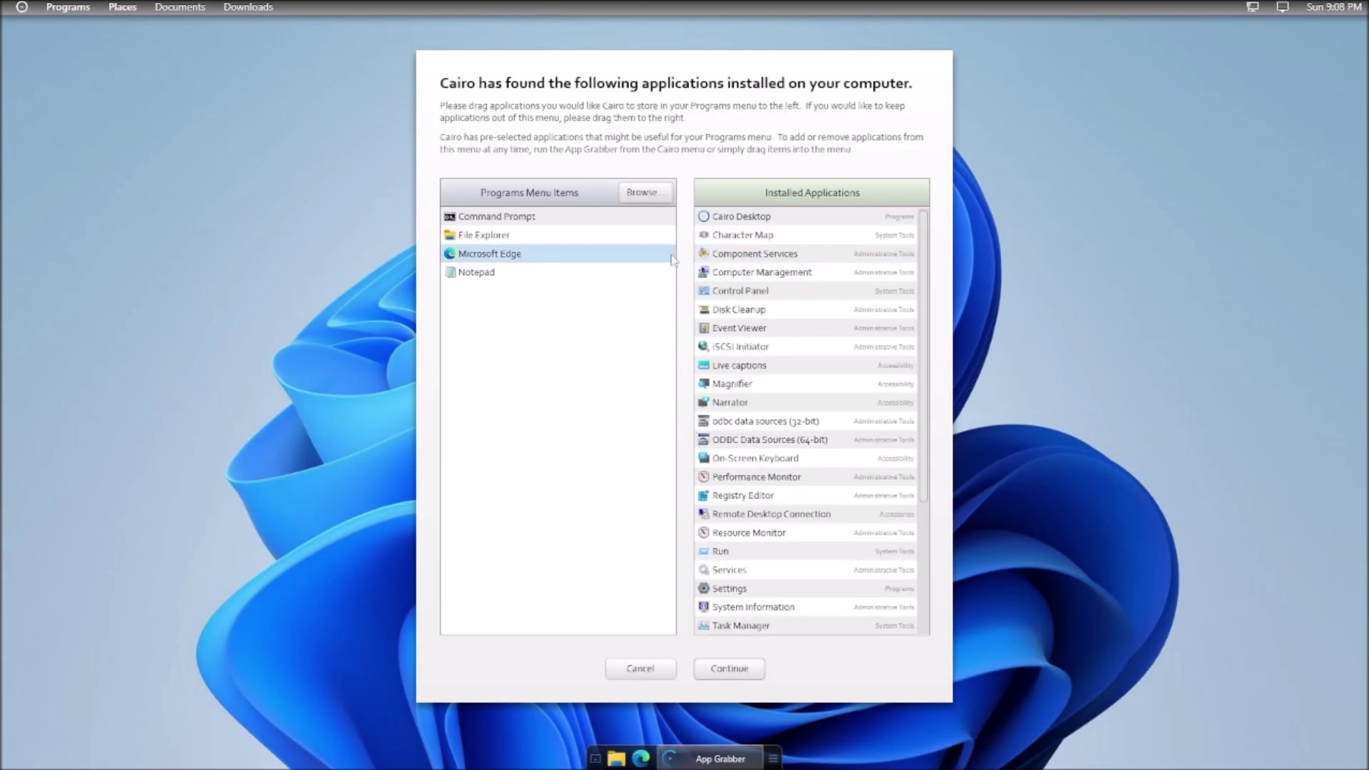
{"action": "left_click", "coordinate": [660, 669]}
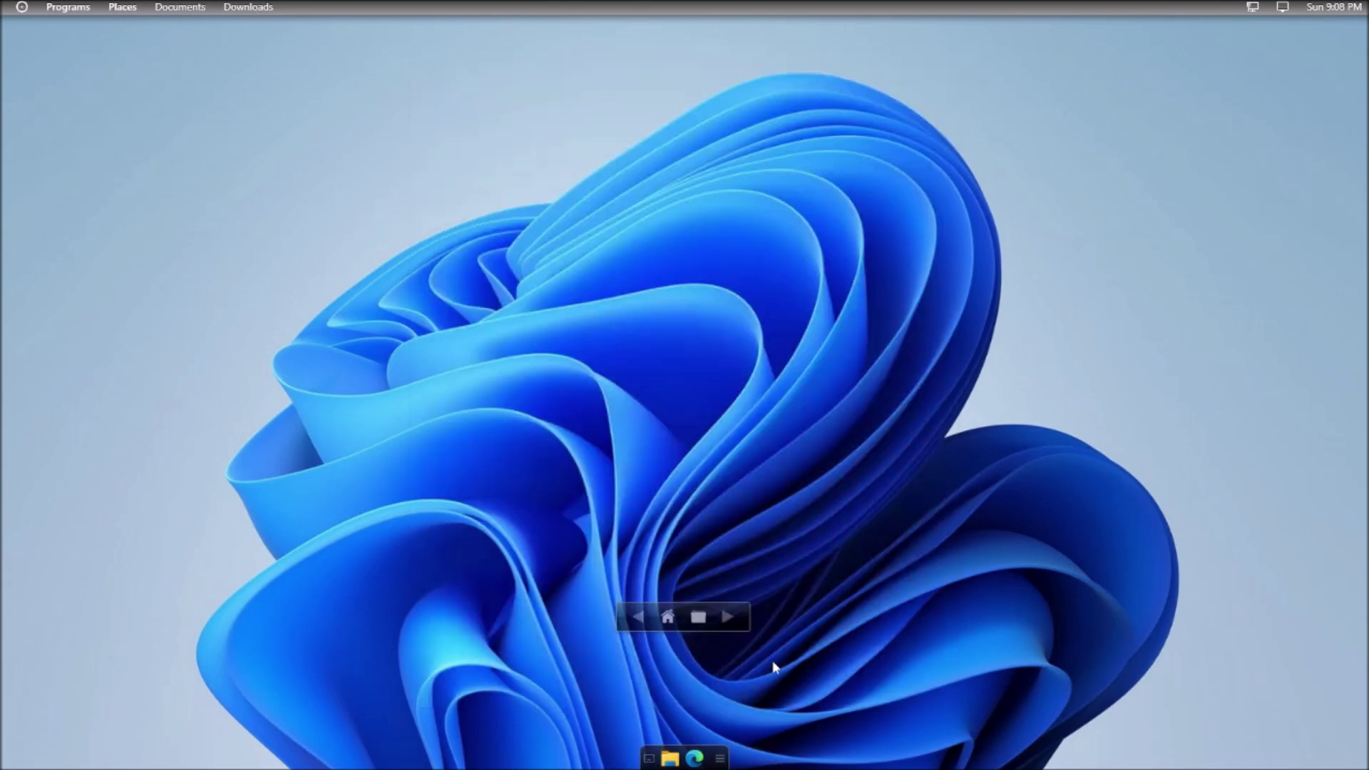
- Open the App Grabber again and examine its installed applications, its file browsing option and the current Programs menu
{"action": "left_click", "coordinate": [22, 7]}
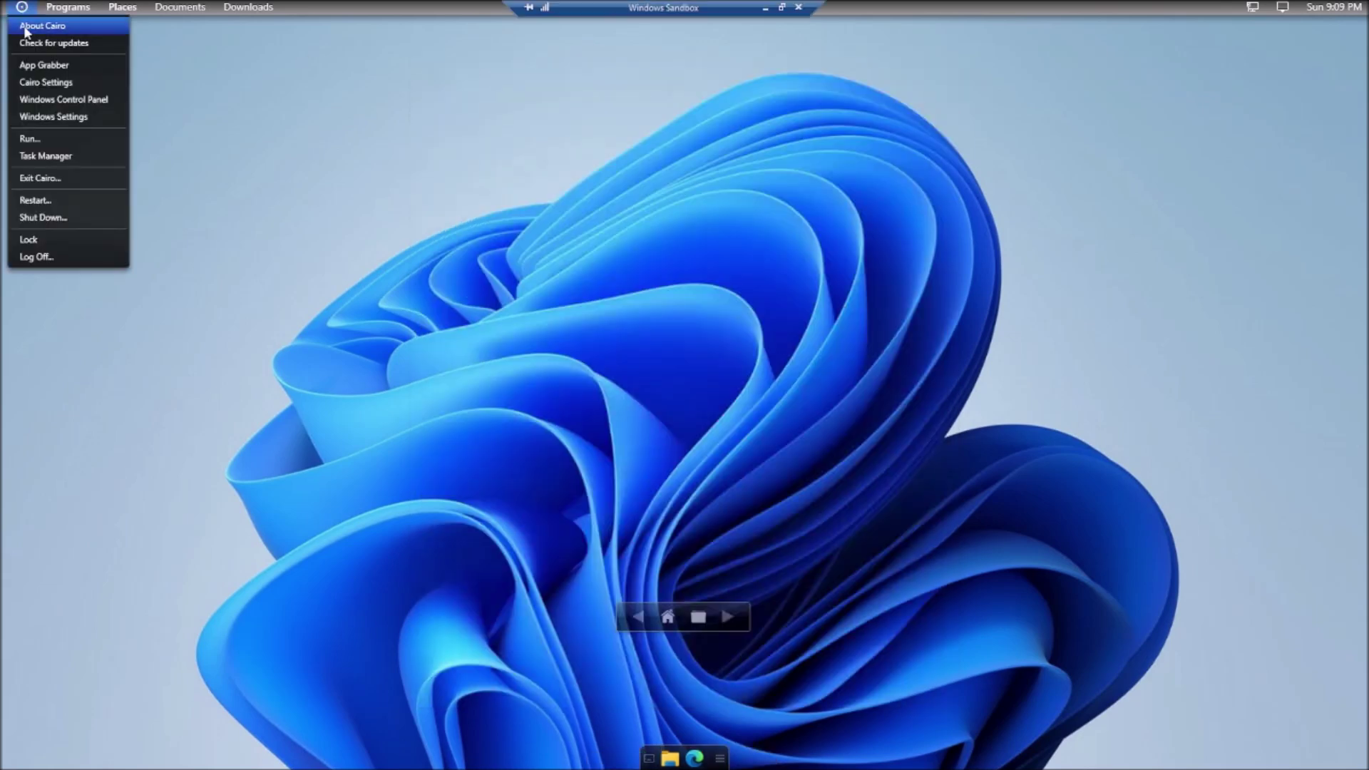
{"action": "left_click", "coordinate": [50, 70]}
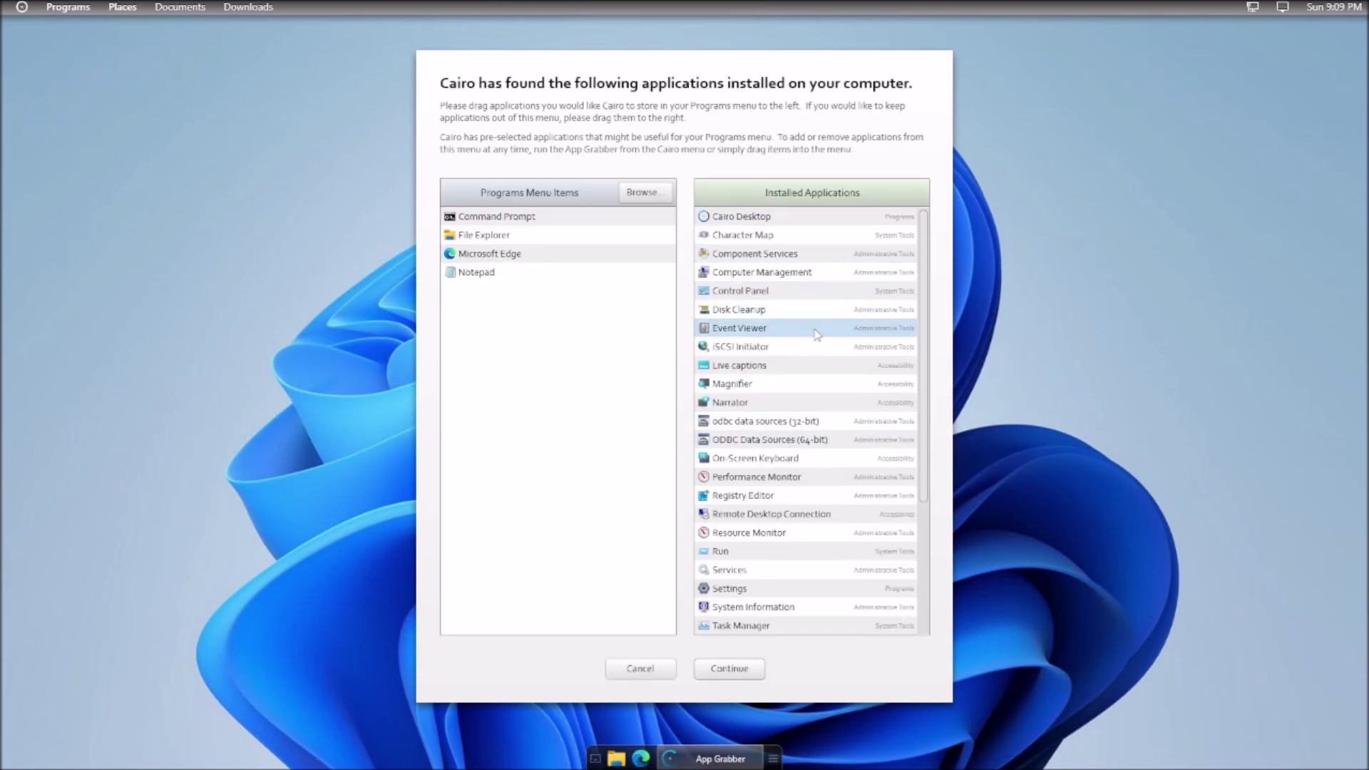
{"action": "left_click", "coordinate": [642, 192]}
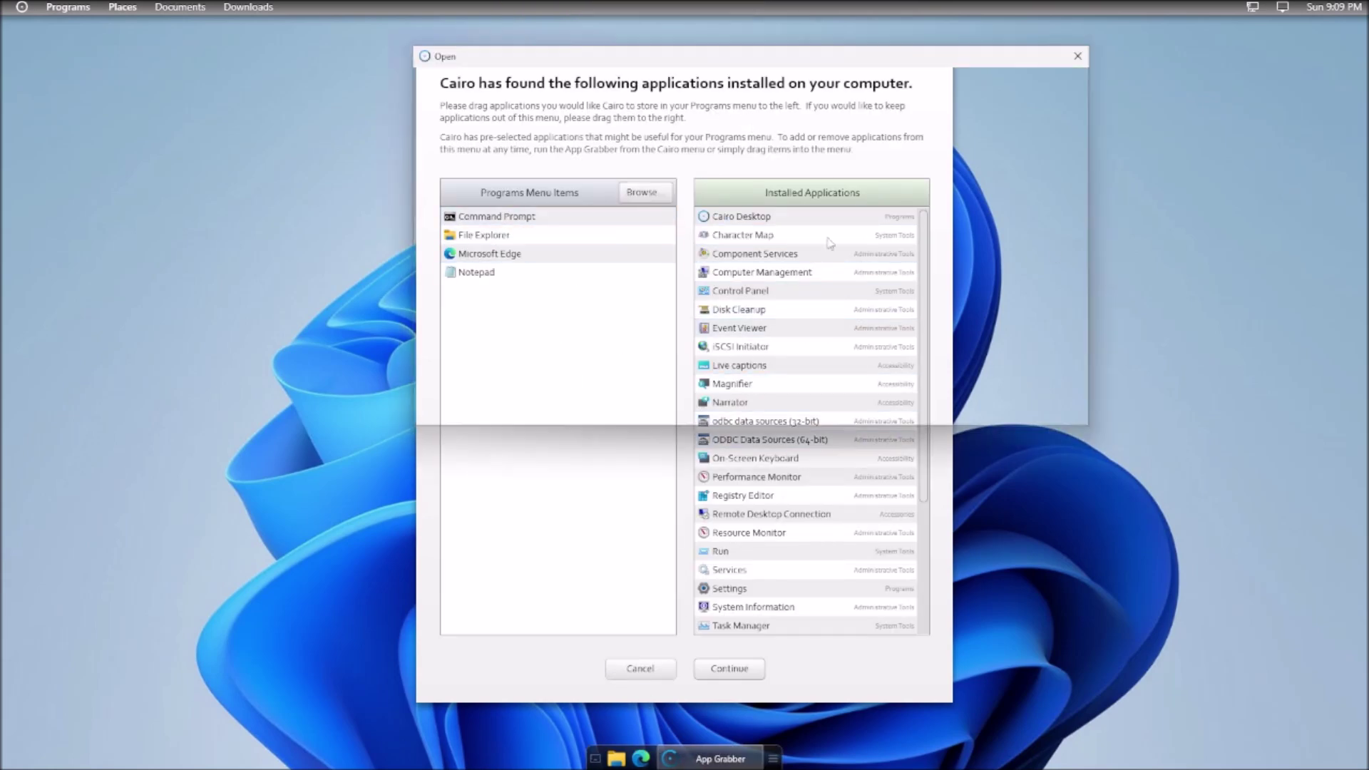
{"action": "left_click", "coordinate": [1077, 55]}
{"action": "scroll", "coordinate": [753, 521], "scroll_direction": "down", "scroll_amount": 5}
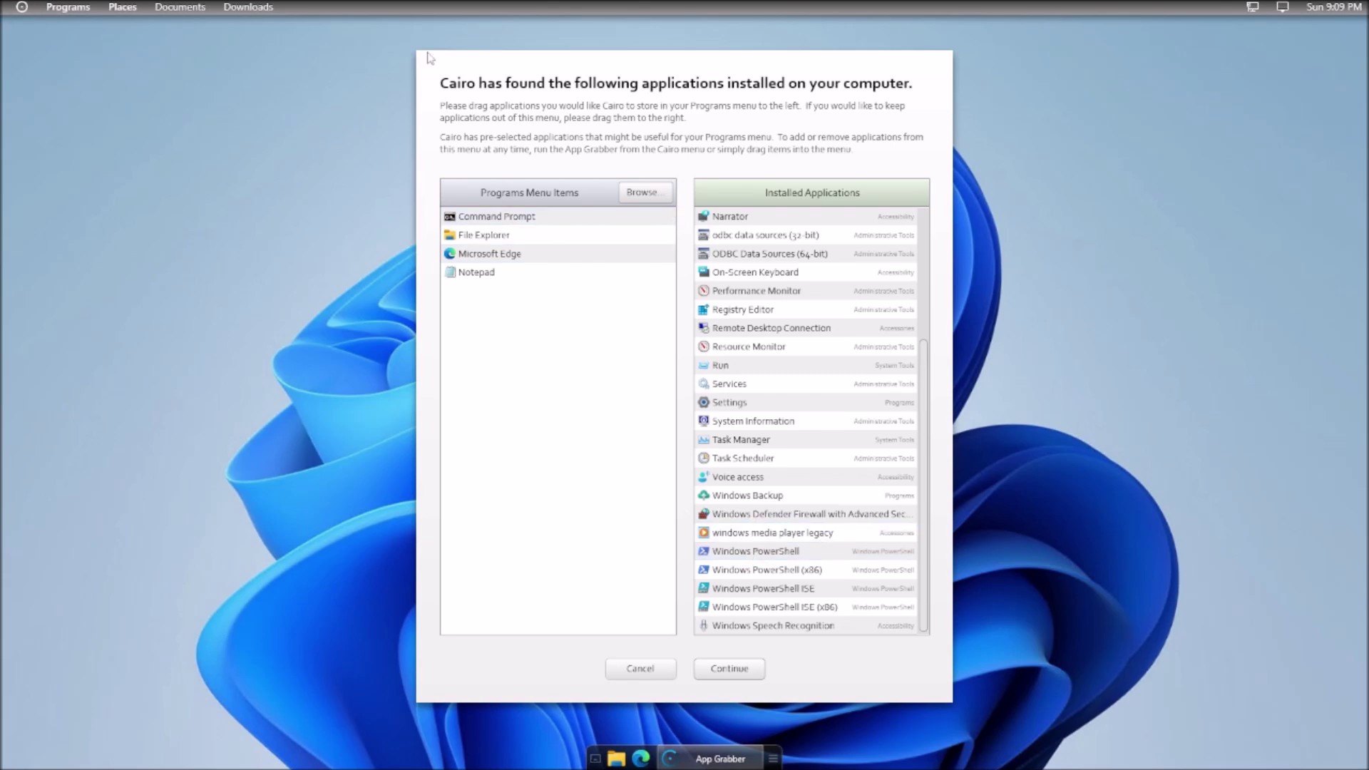
{"action": "left_click", "coordinate": [75, 7]}
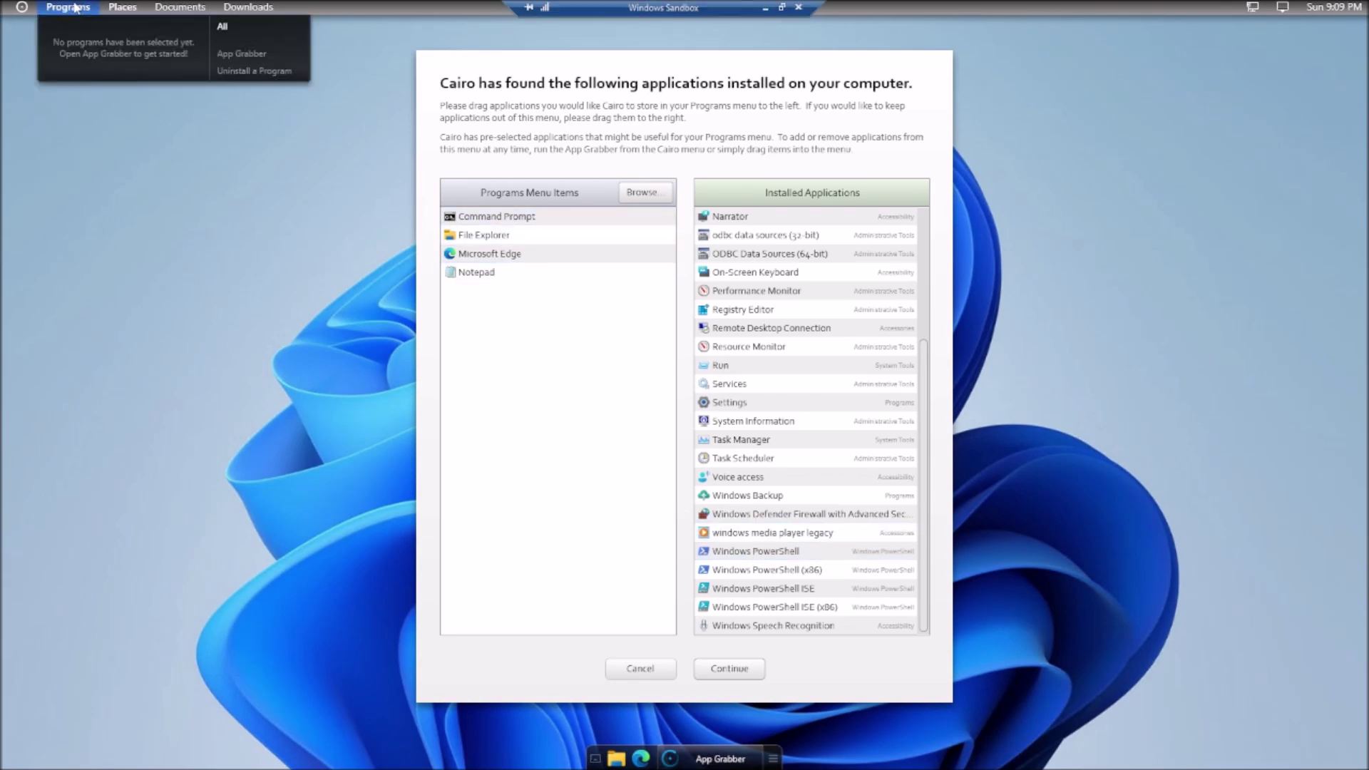
{"action": "left_click", "coordinate": [98, 157]}
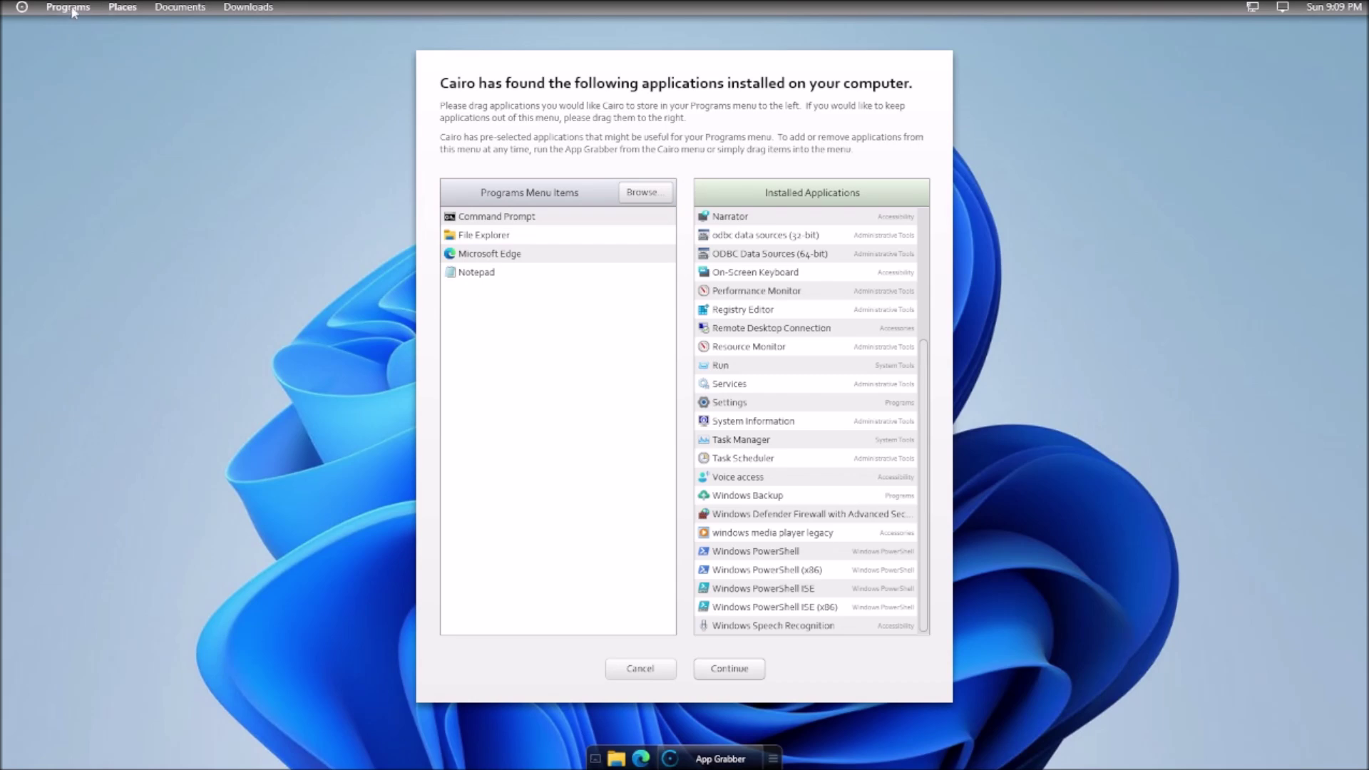
- Add Task Manager and Windows PowerShell to the Programs Menu Items
{"action": "scroll", "coordinate": [720, 528], "scroll_direction": "up", "scroll_amount": 3}
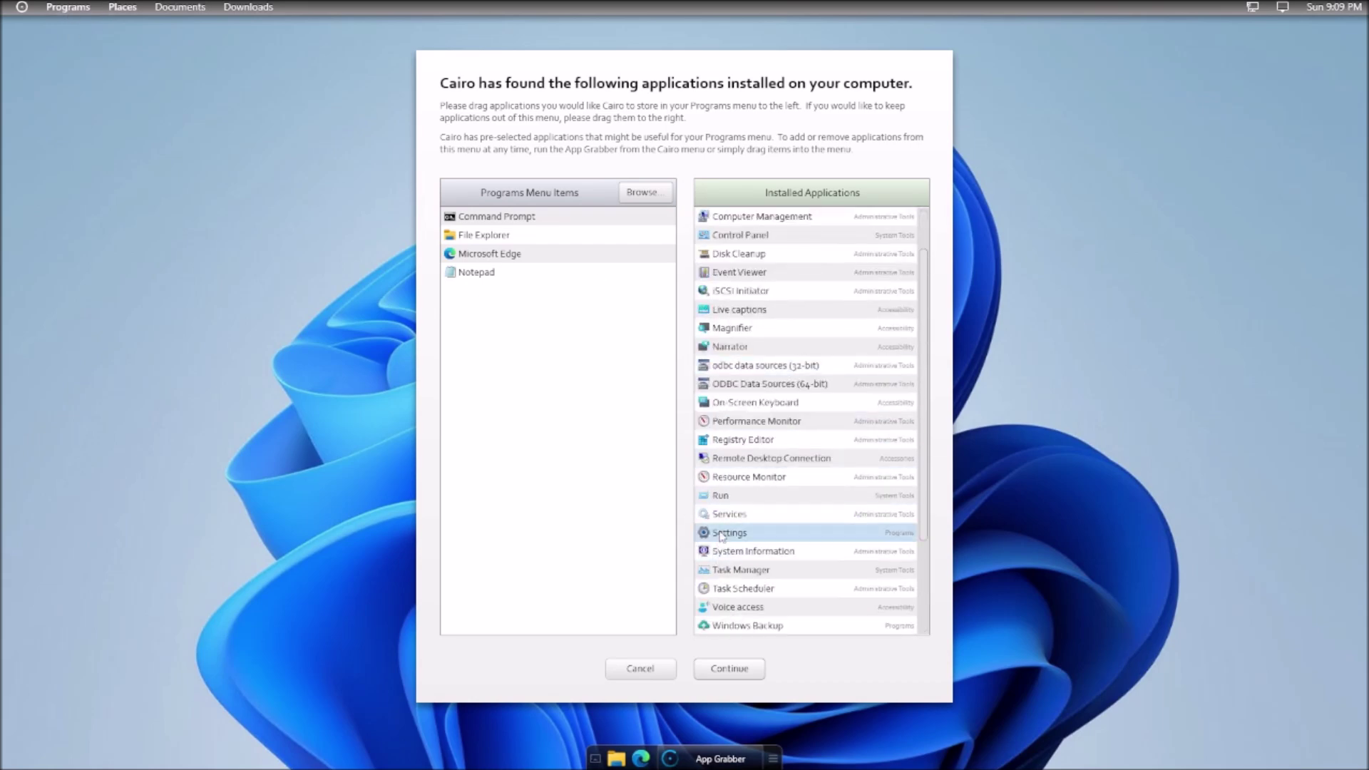
{"action": "double_click", "coordinate": [734, 570]}
{"action": "scroll", "coordinate": [734, 542], "scroll_direction": "down", "scroll_amount": 3}
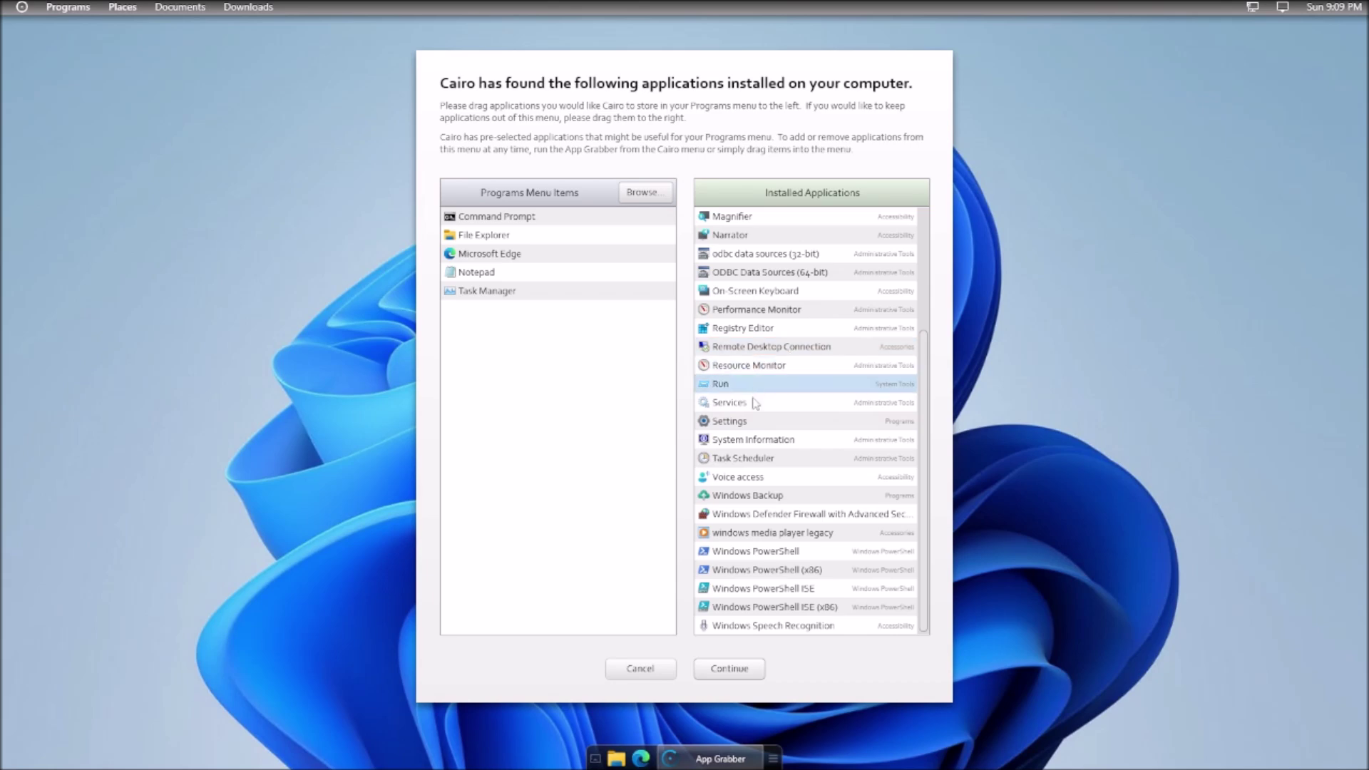
{"action": "left_click_drag", "start_coordinate": [786, 550], "coordinate": [649, 534]}
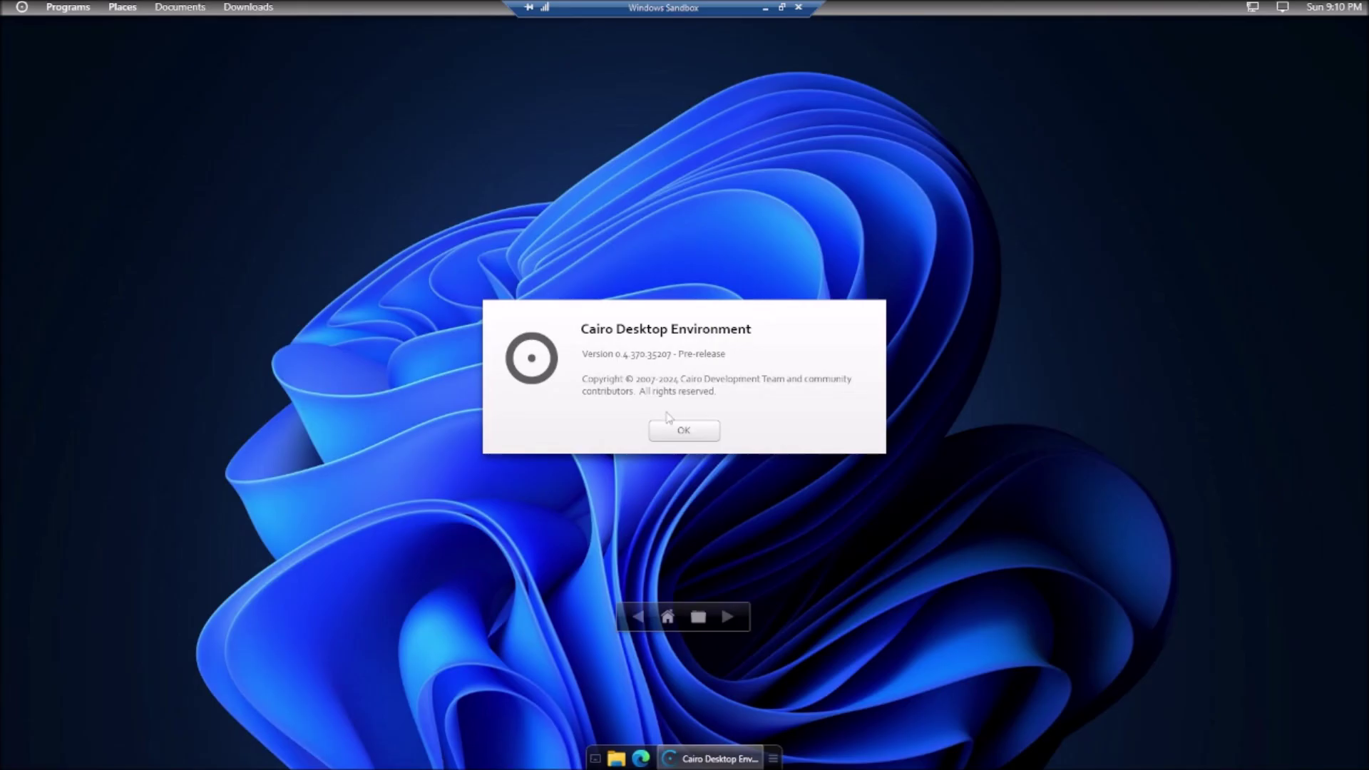
- Dismiss the About Cairo dialog and open Cairo Settings, moving its window aside and closing the Edge window covering it
{"action": "left_click", "coordinate": [687, 429]}
{"action": "left_click", "coordinate": [26, 13]}
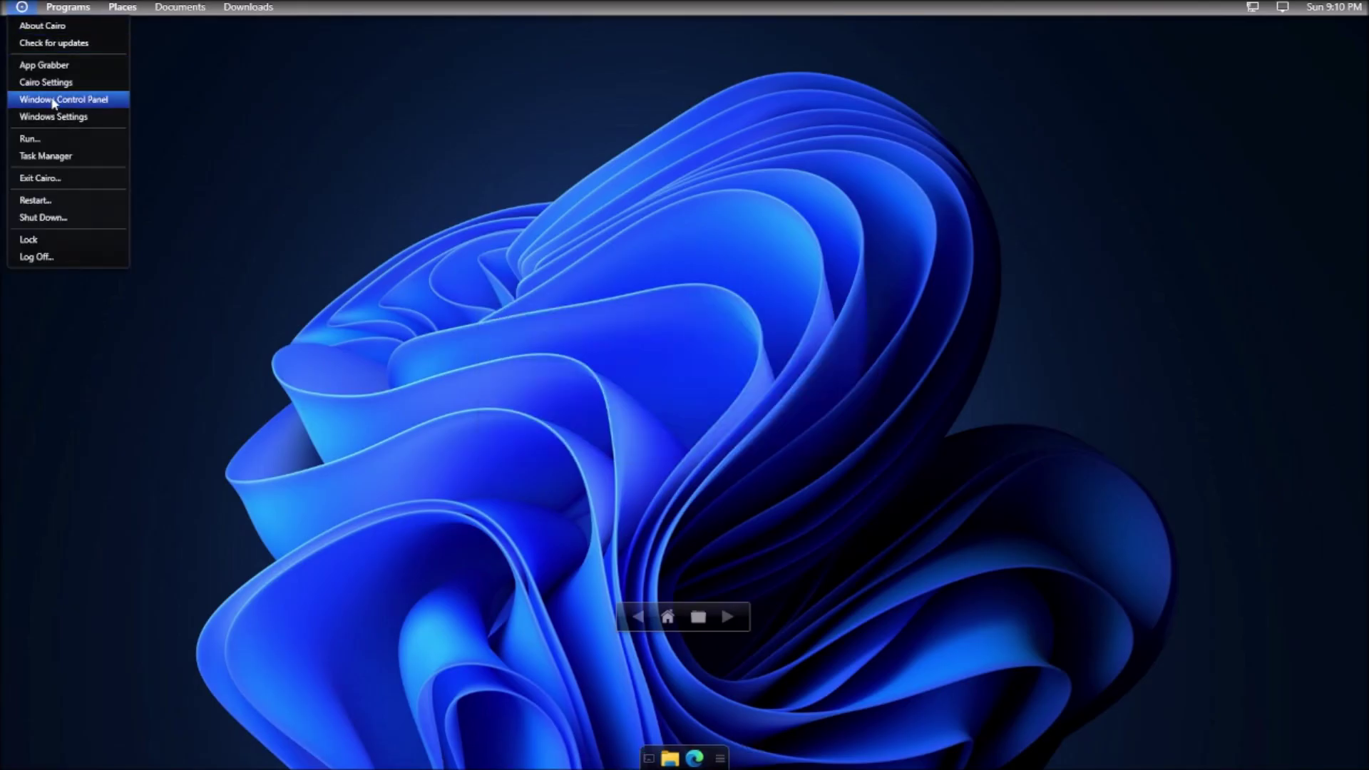
{"action": "left_click", "coordinate": [46, 82]}
{"action": "left_click_drag", "start_coordinate": [612, 298], "coordinate": [431, 229]}
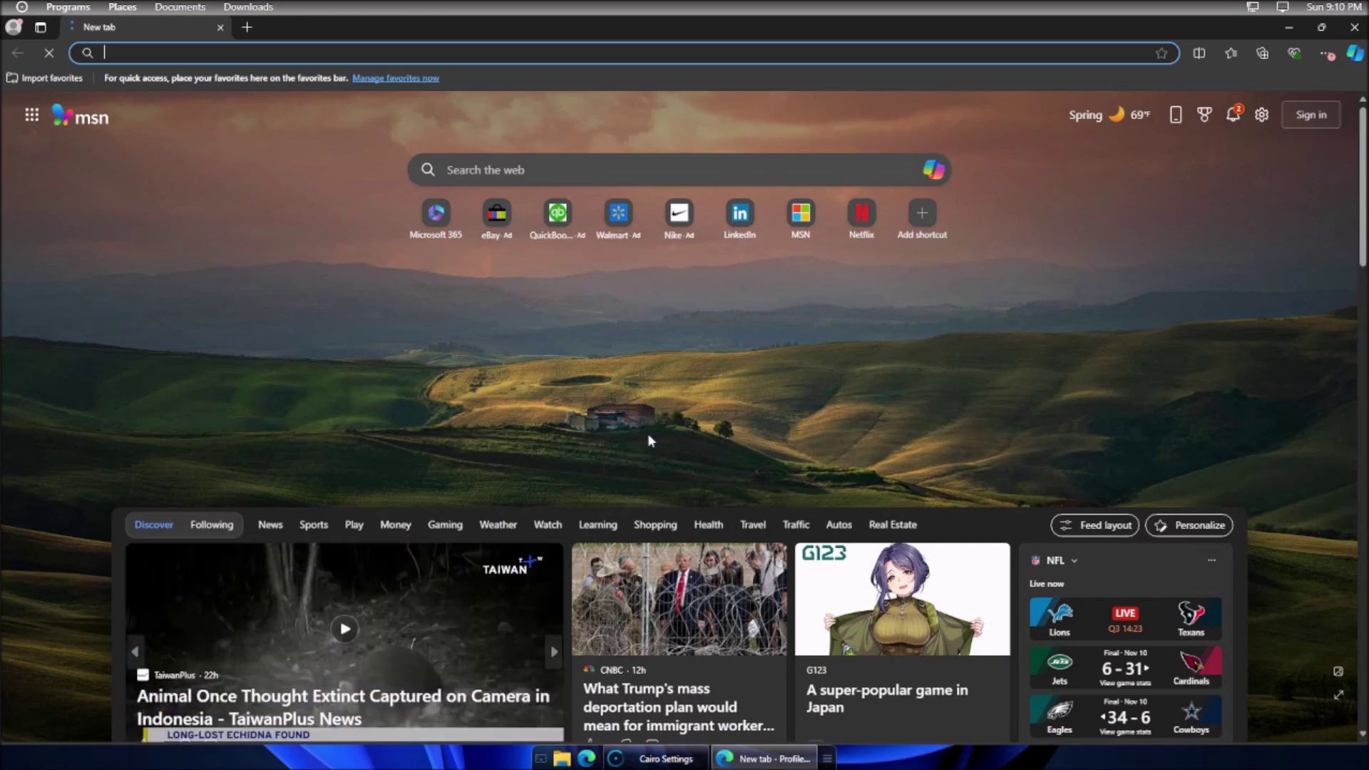
{"action": "left_click", "coordinate": [1354, 27]}
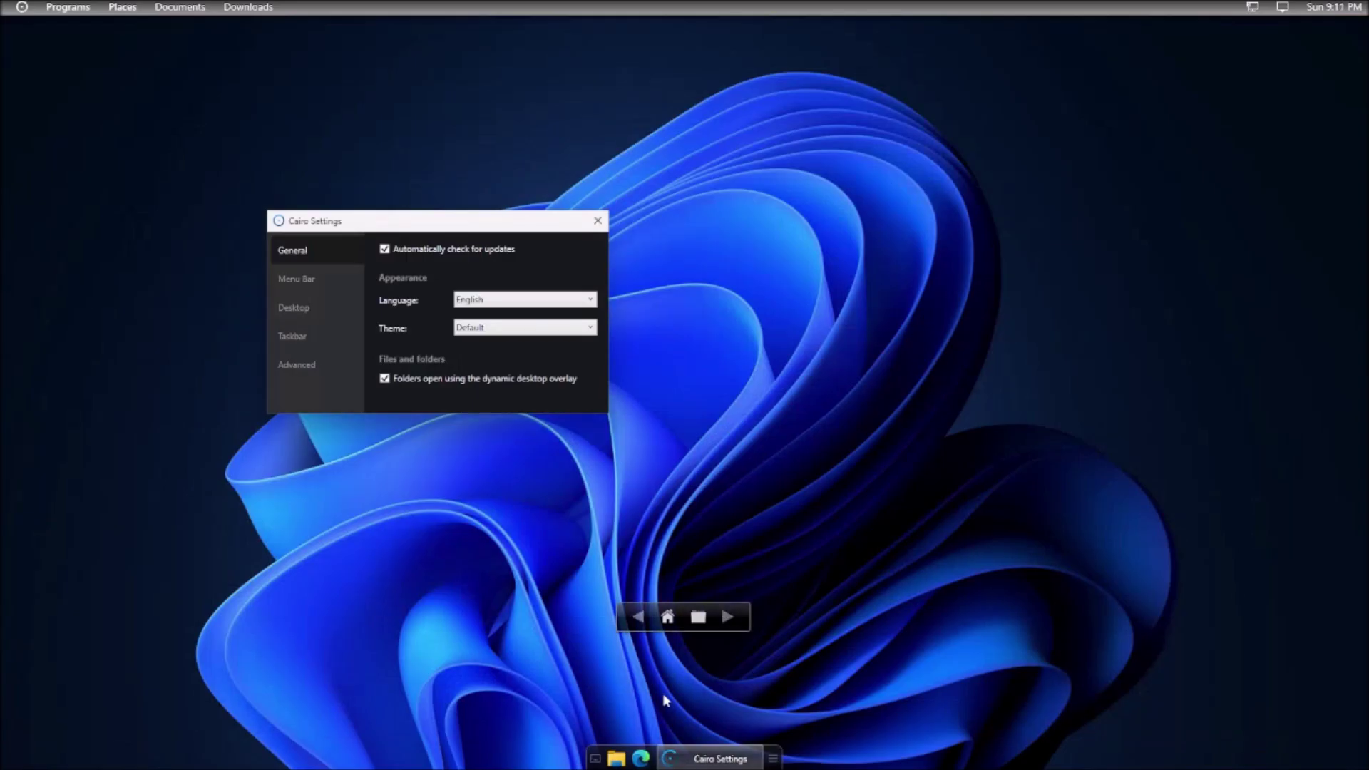
- Open and close a File Explorer window, and set the Cairo theme to Flat Accent
{"action": "left_click", "coordinate": [616, 758]}
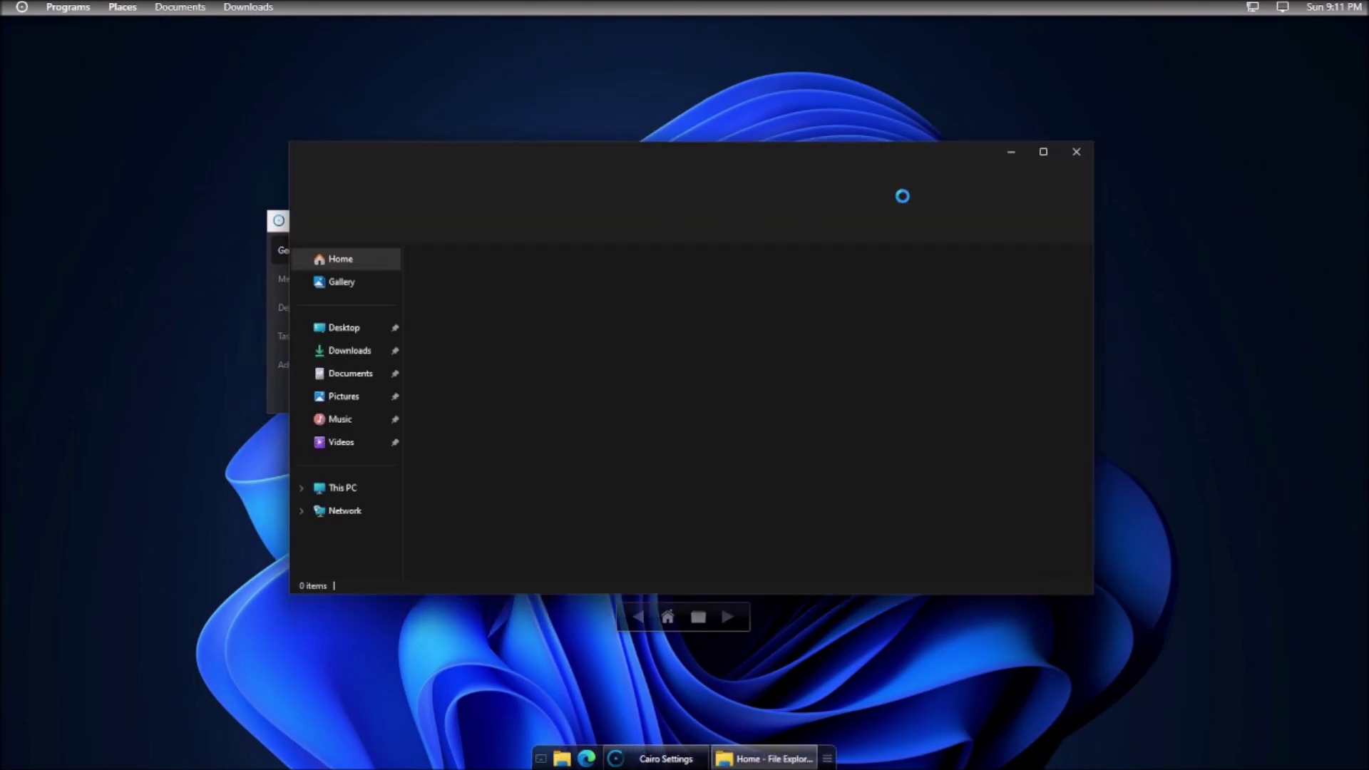
{"action": "left_click", "coordinate": [1077, 151]}
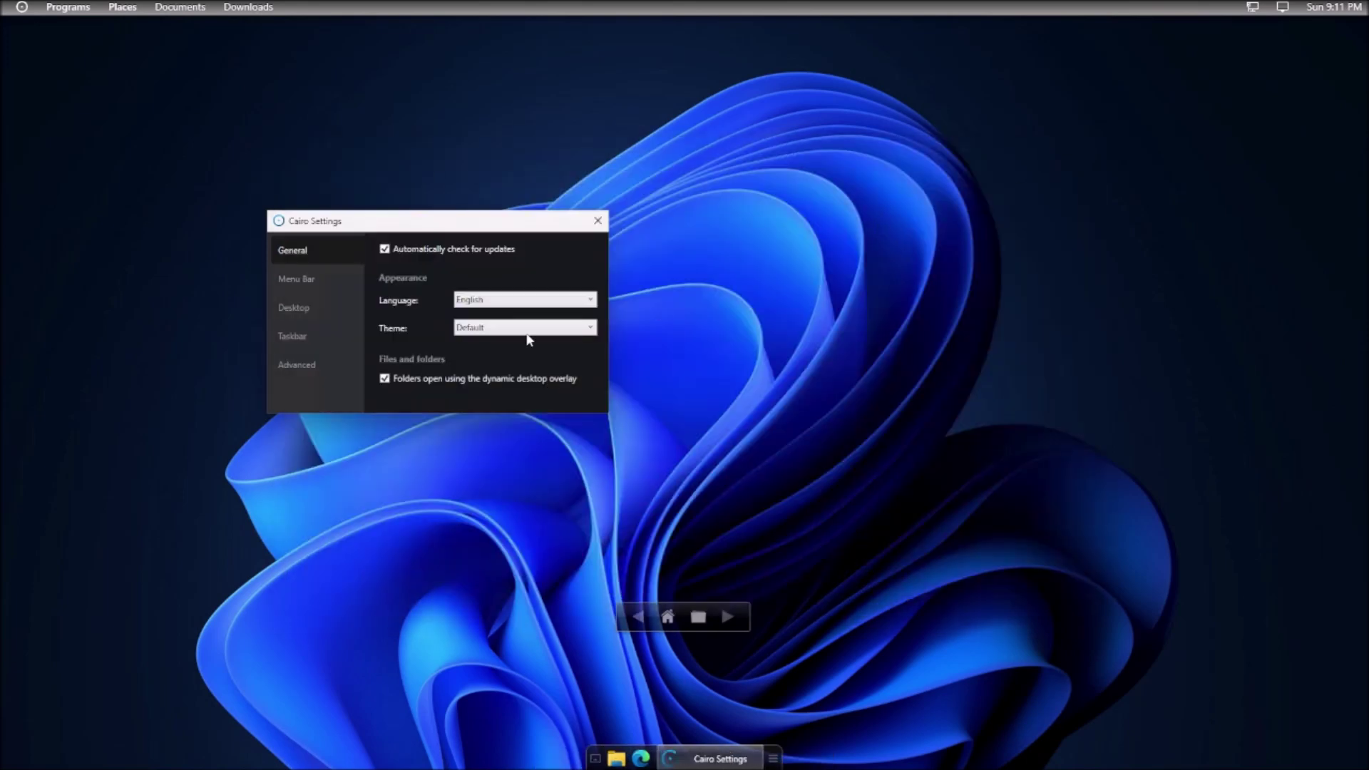
{"action": "left_click", "coordinate": [492, 327]}
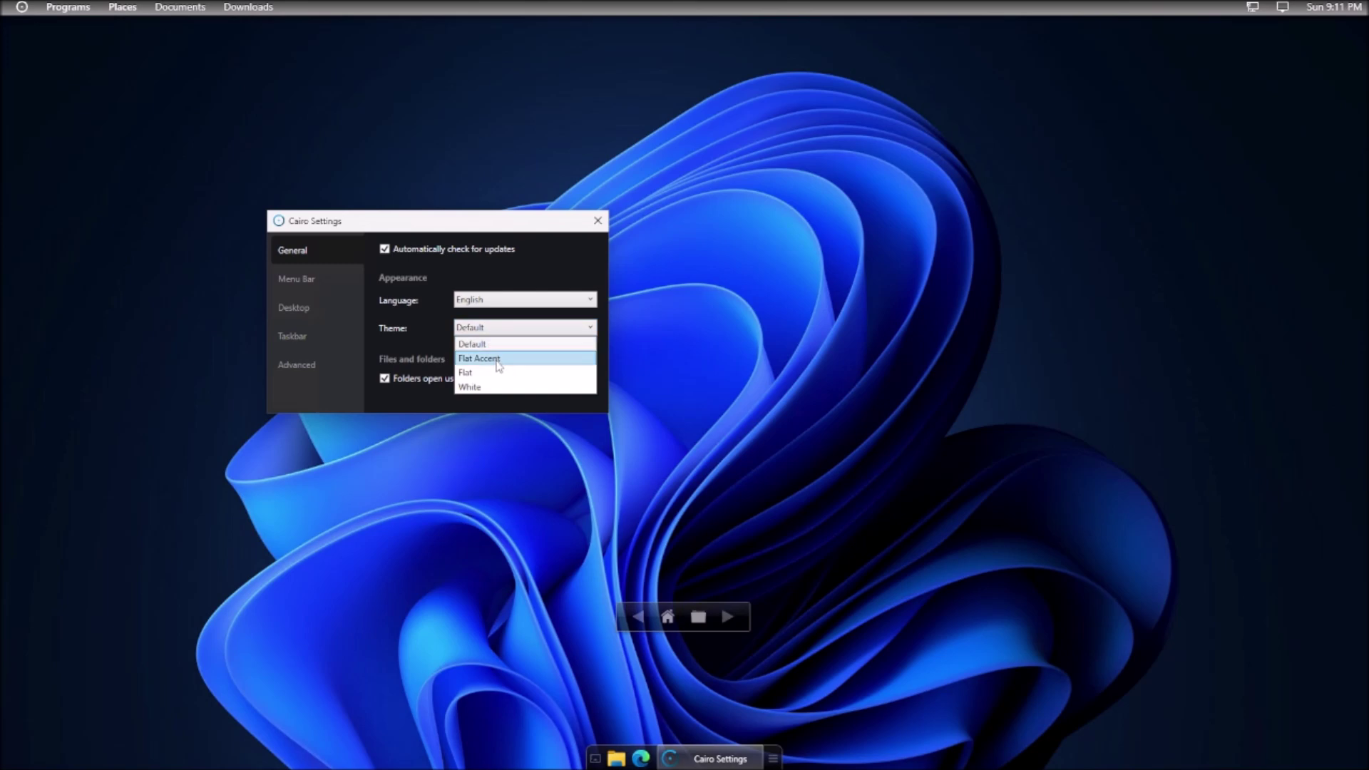
{"action": "left_click", "coordinate": [498, 360]}
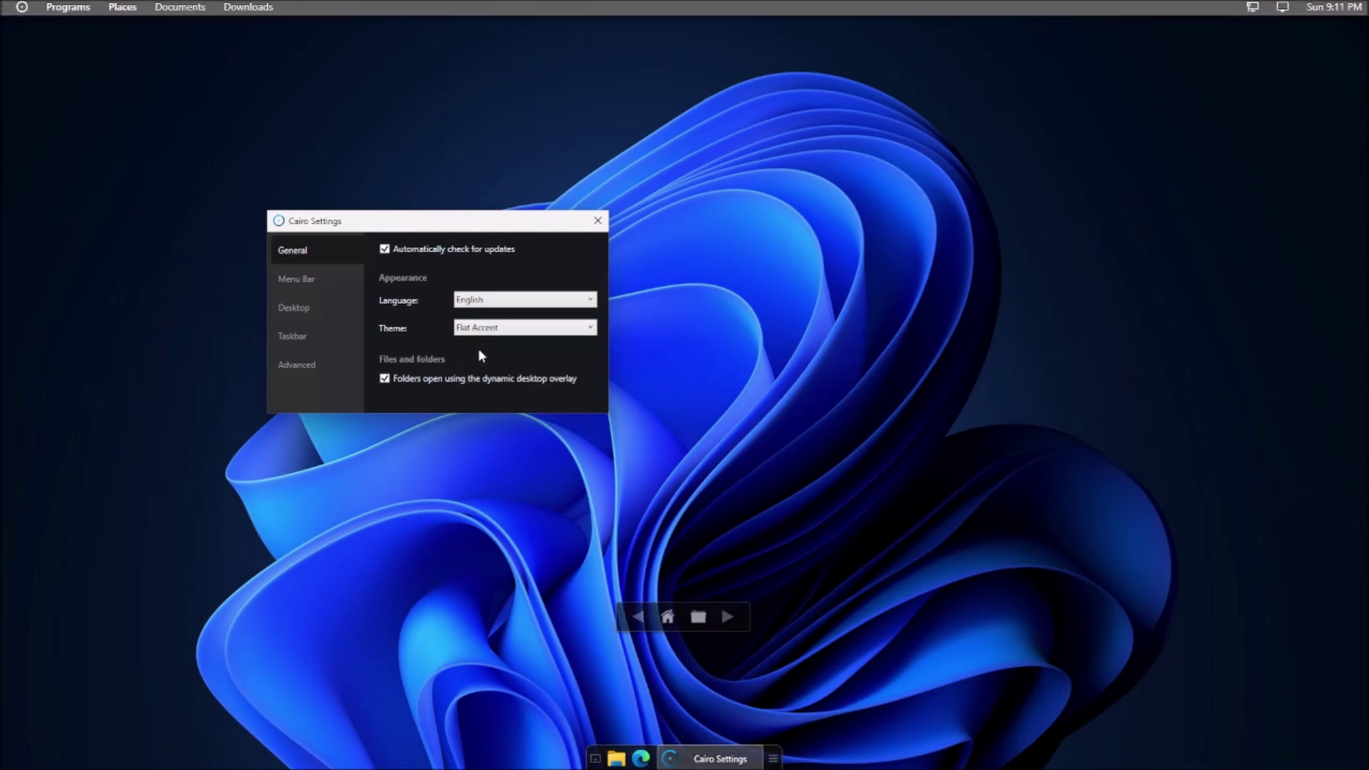
- Switch the theme to Flat and preview it with the Programs menu open
{"action": "left_click", "coordinate": [477, 332]}
{"action": "left_click", "coordinate": [485, 372]}
{"action": "left_click", "coordinate": [68, 7]}
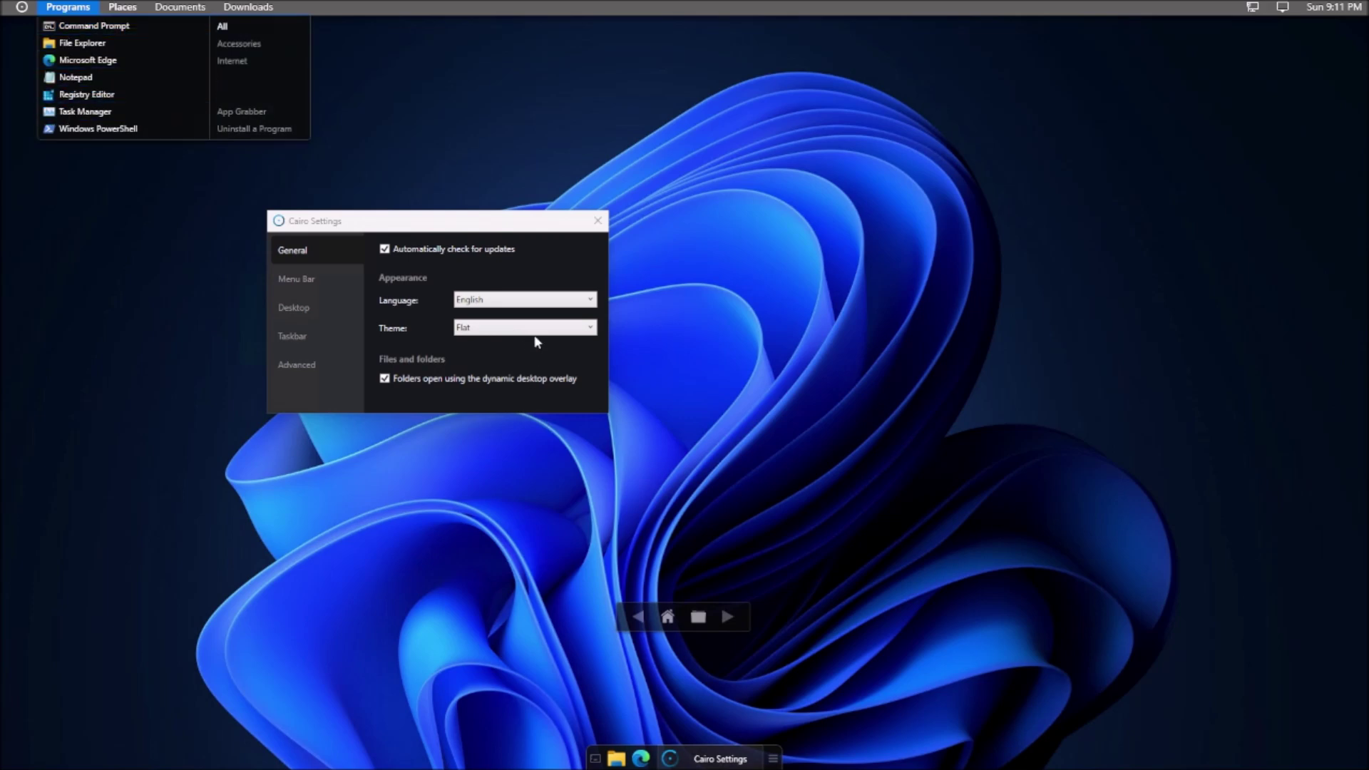
- Set the theme to Flat Accent again and check its look in the Programs menu
{"action": "left_click", "coordinate": [531, 327]}
{"action": "left_click", "coordinate": [497, 360]}
{"action": "left_click", "coordinate": [67, 7]}
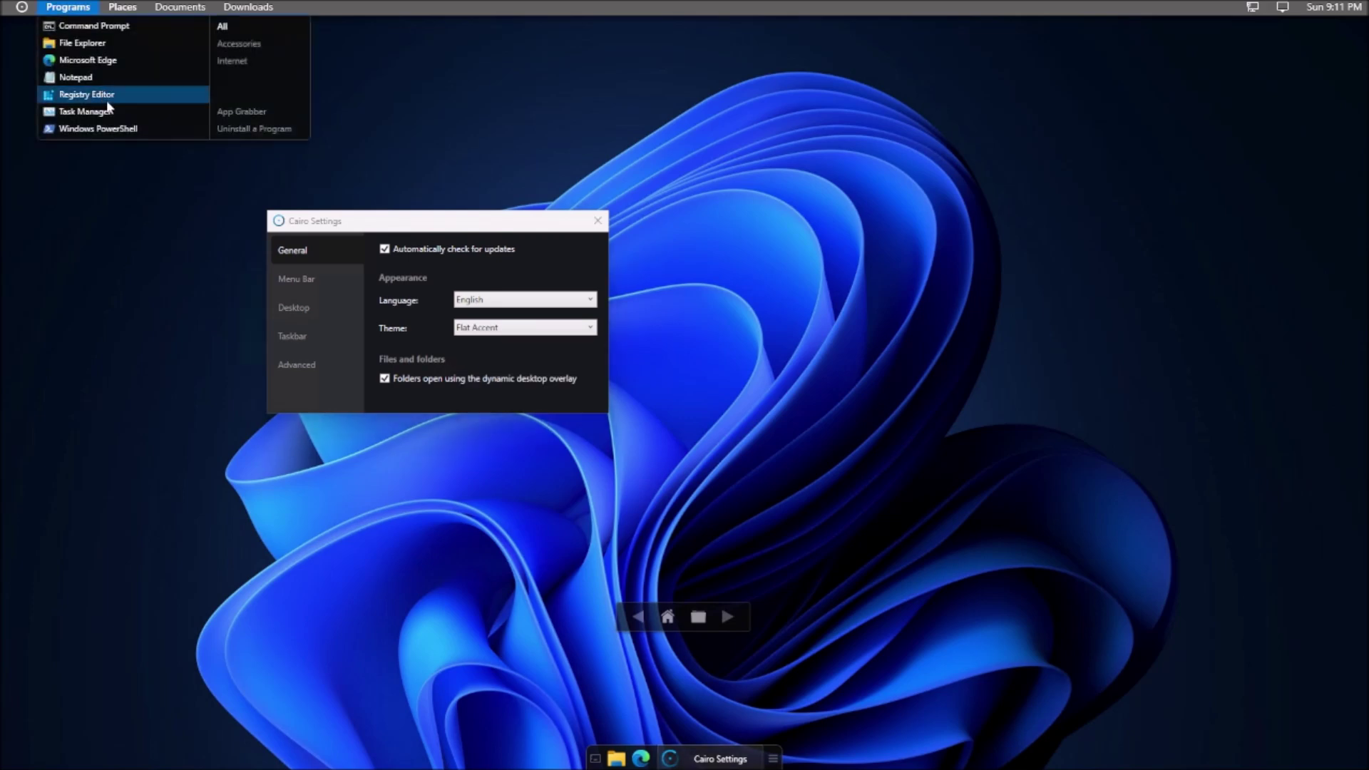
{"action": "left_click", "coordinate": [191, 294]}
- Examine the taskbar's window list, the Programs menu and the desktop context menu, moving the settings window out of the way
{"action": "left_click_drag", "start_coordinate": [540, 224], "coordinate": [851, 239]}
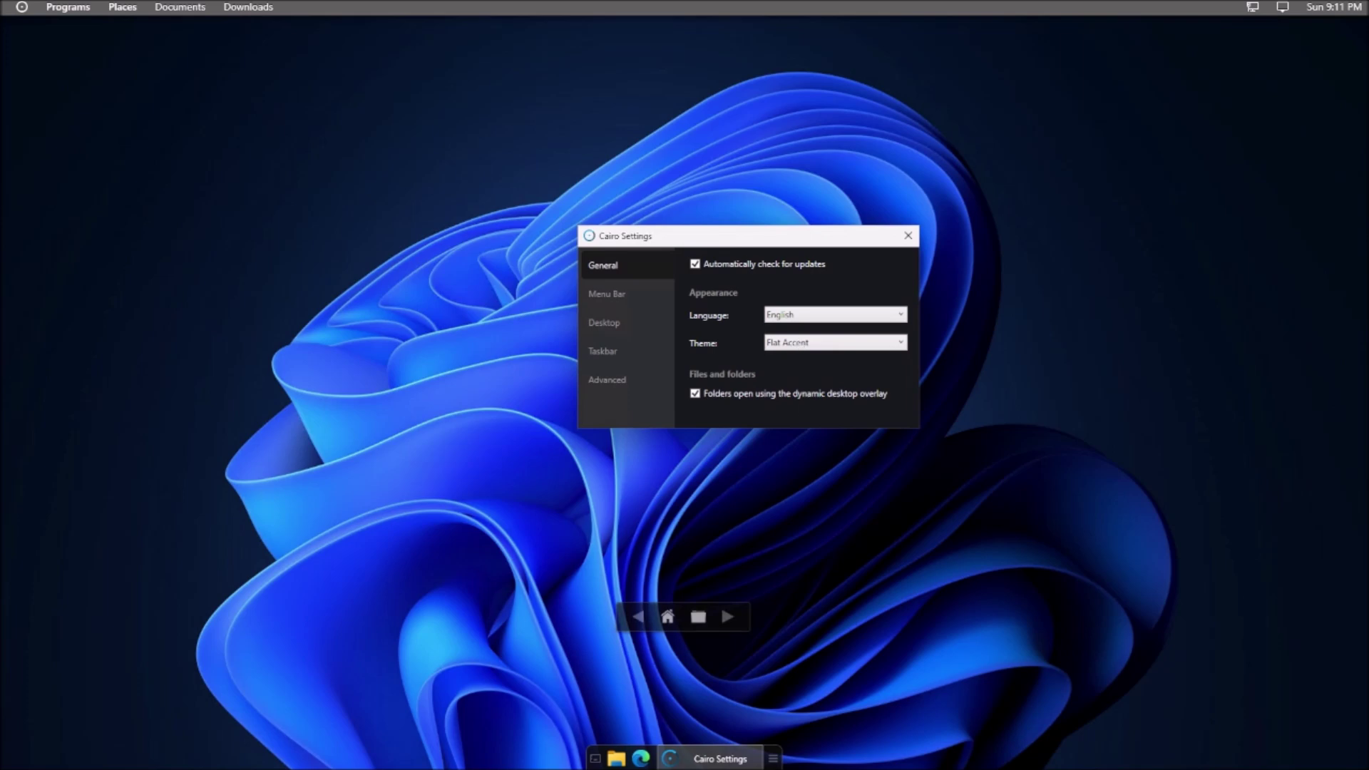
{"action": "left_click", "coordinate": [772, 759]}
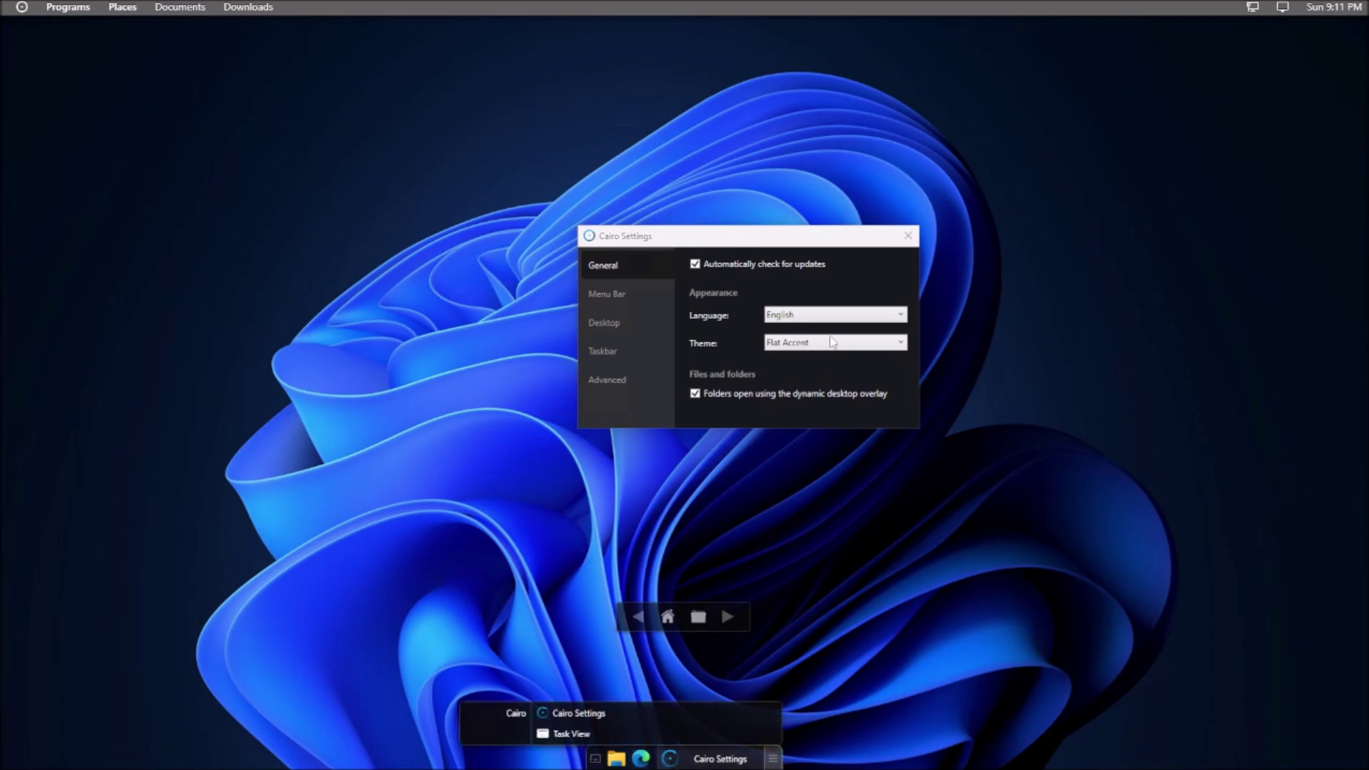
{"action": "left_click", "coordinate": [801, 242]}
{"action": "left_click_drag", "start_coordinate": [794, 242], "coordinate": [529, 226]}
{"action": "left_click", "coordinate": [70, 6]}
{"action": "right_click", "coordinate": [138, 280]}
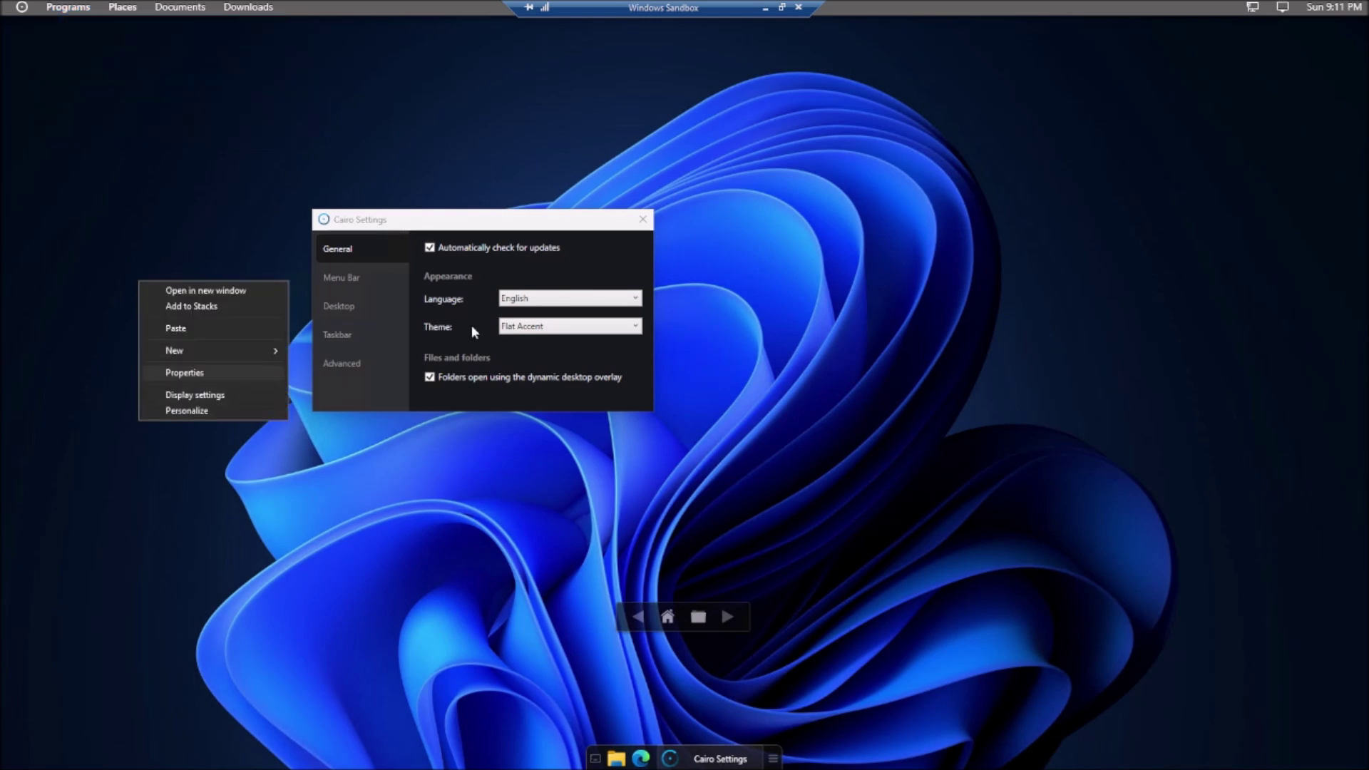
{"action": "left_click", "coordinate": [818, 258]}
{"action": "left_click_drag", "start_coordinate": [521, 221], "coordinate": [720, 287]}
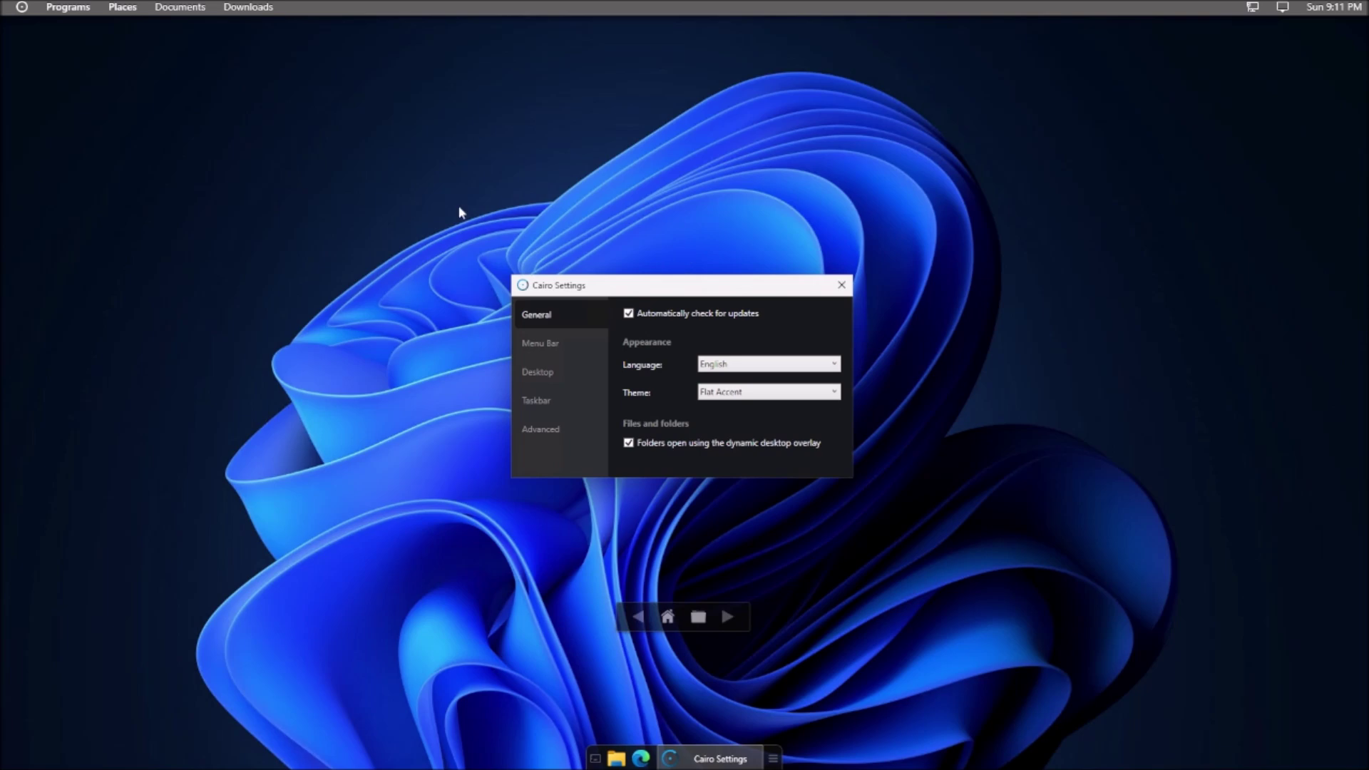
- Open the Menu Bar settings and enable the Show removable drives option
{"action": "left_click", "coordinate": [542, 343]}
{"action": "left_click_drag", "start_coordinate": [592, 285], "coordinate": [250, 101]}
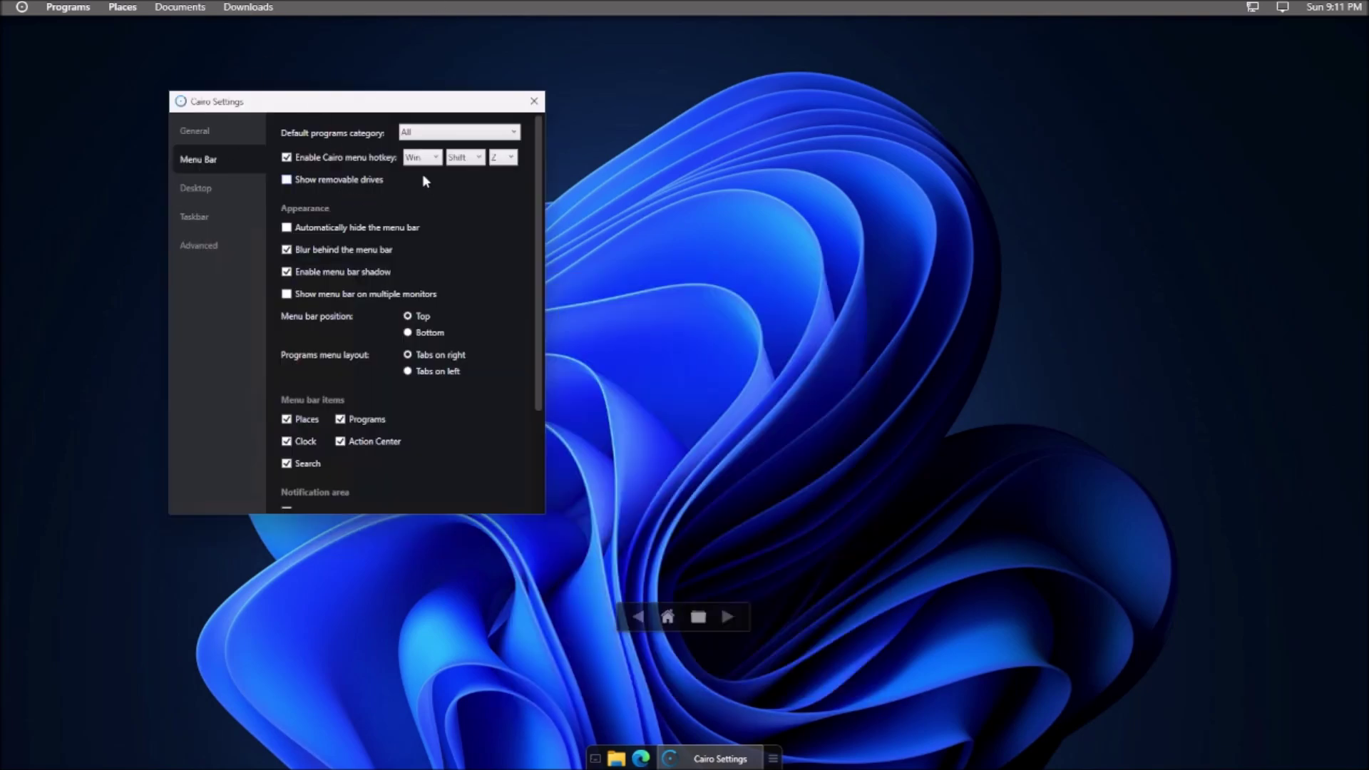
{"action": "scroll", "coordinate": [378, 194], "scroll_direction": "down", "scroll_amount": 1}
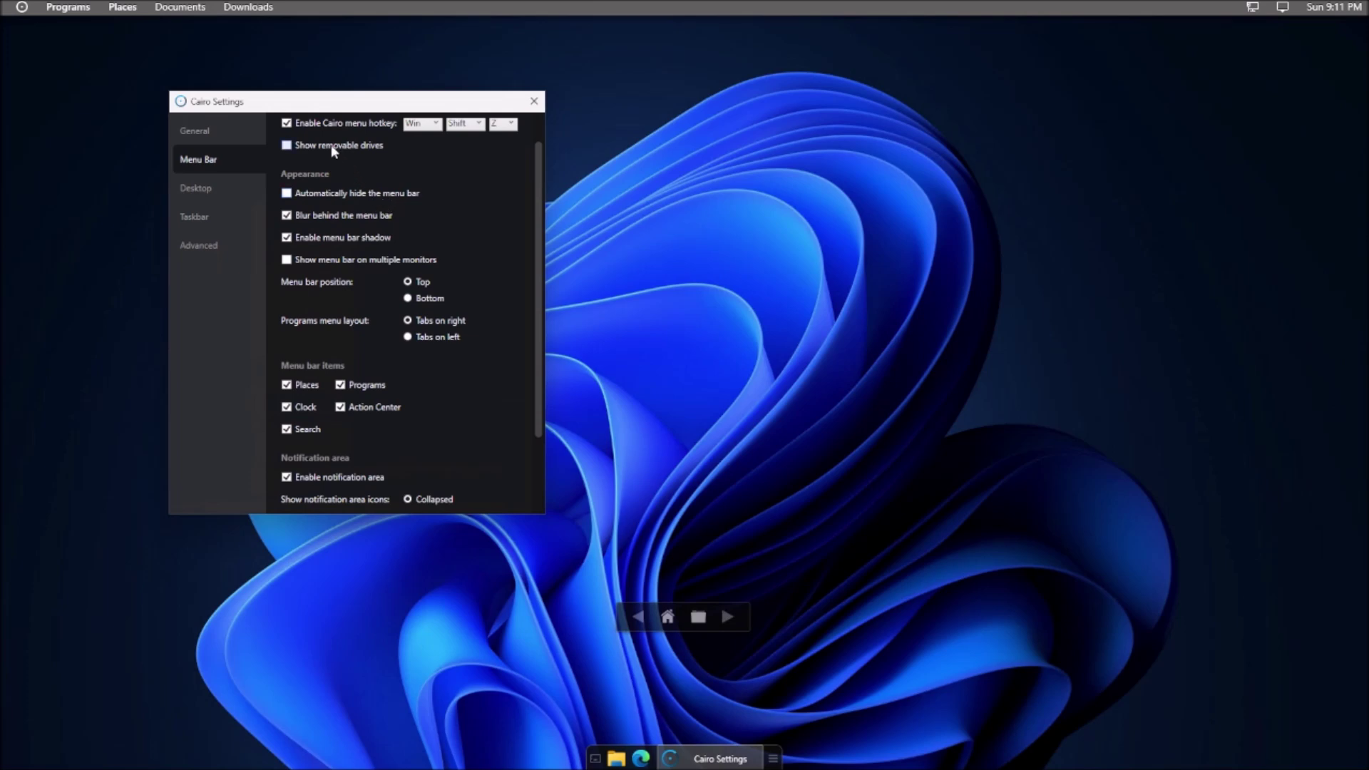
{"action": "scroll", "coordinate": [332, 161], "scroll_direction": "up", "scroll_amount": 1}
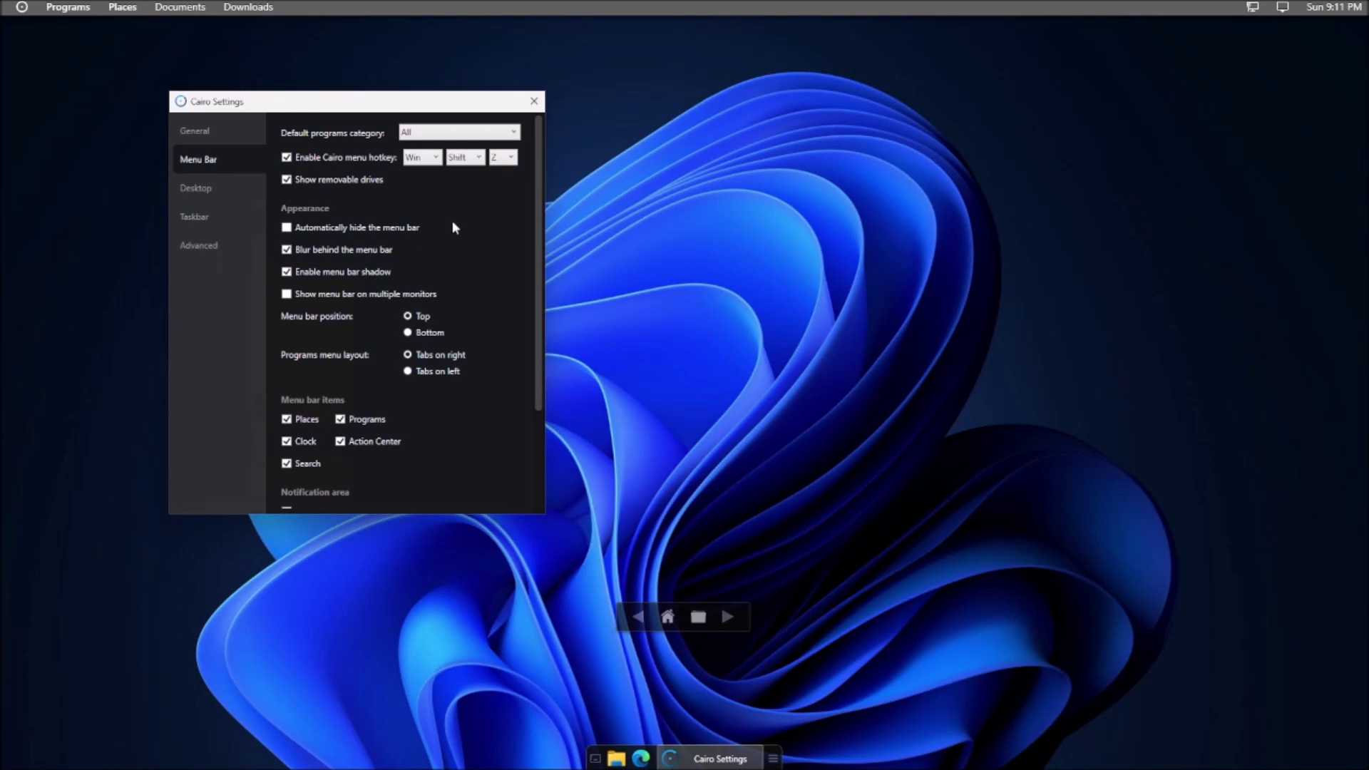
- Review the menu bar item options, try the Action Center icon and view the clock's calendar
{"action": "scroll", "coordinate": [327, 323], "scroll_direction": "down", "scroll_amount": 2}
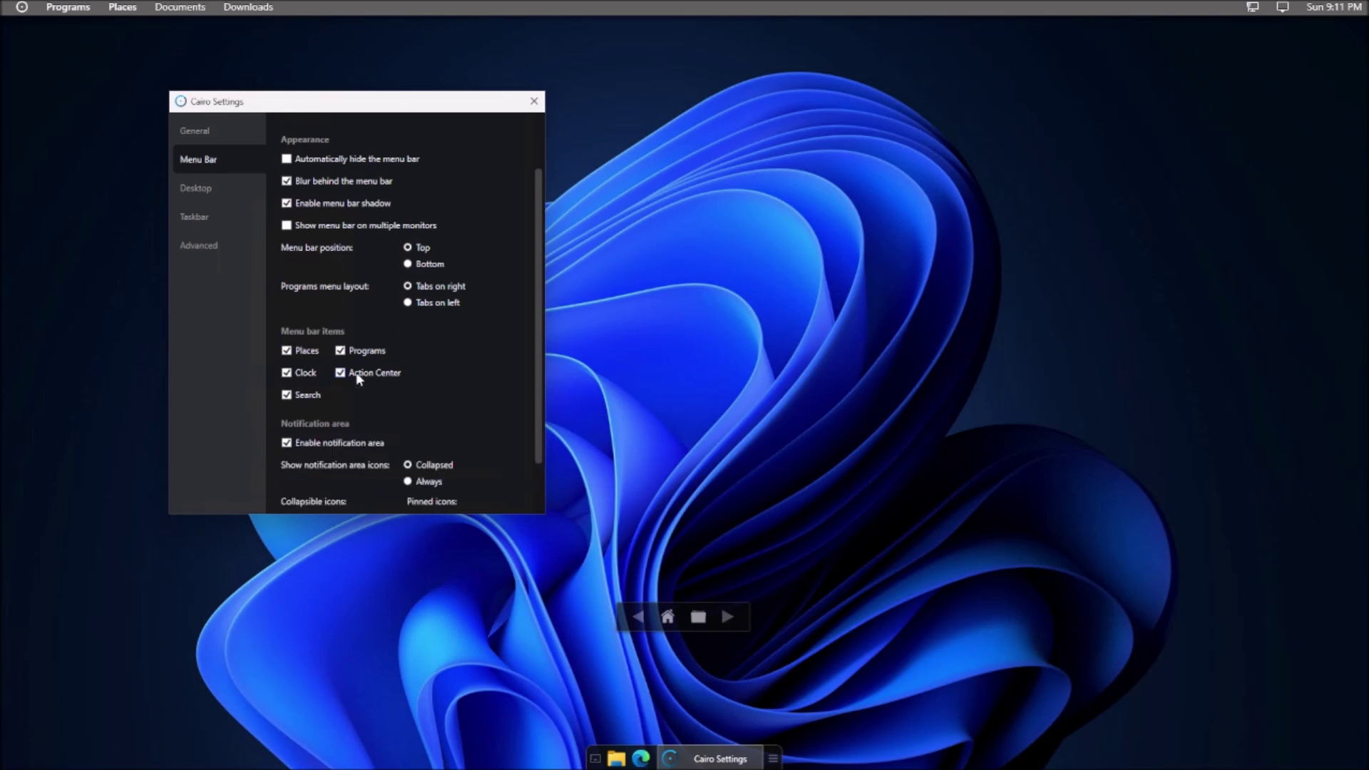
{"action": "left_click", "coordinate": [1282, 7]}
{"action": "left_click", "coordinate": [1282, 6]}
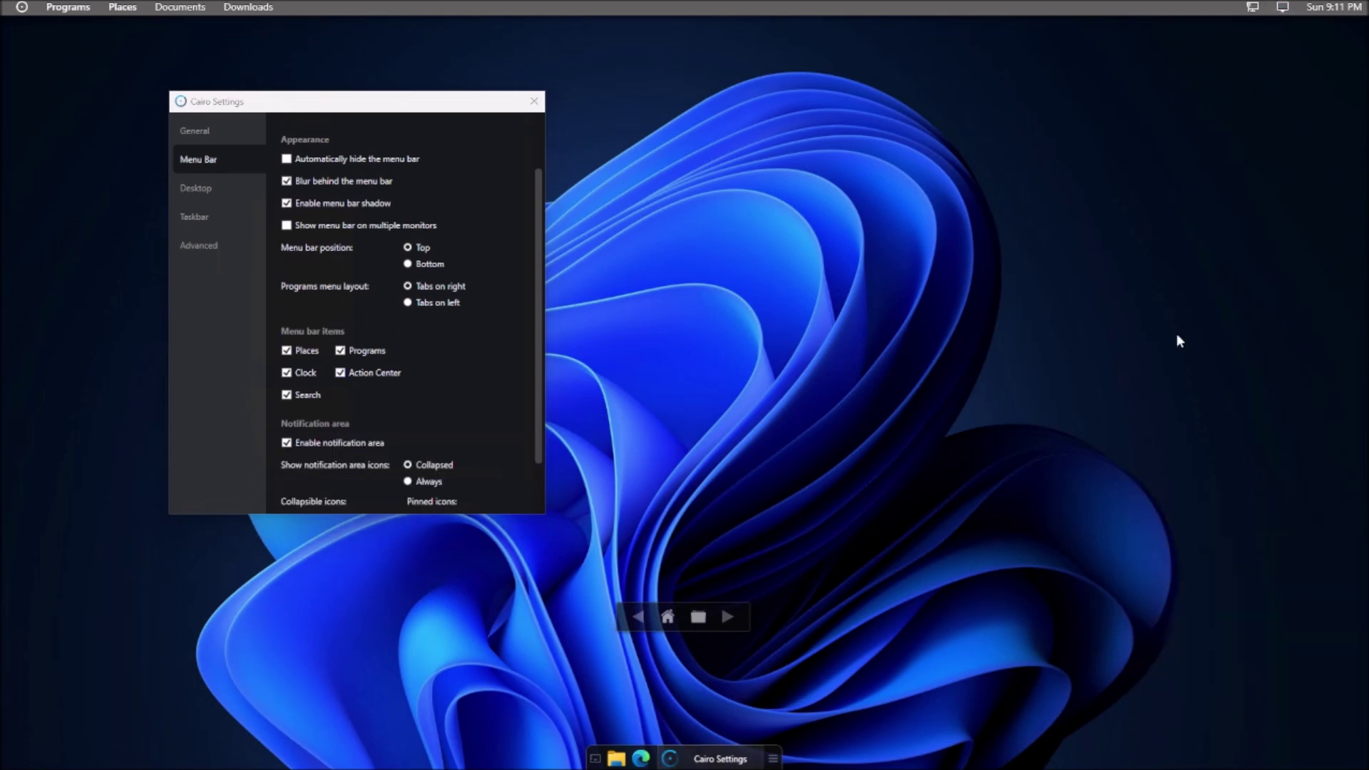
{"action": "left_click", "coordinate": [1286, 7]}
{"action": "left_click", "coordinate": [1029, 328]}
{"action": "scroll", "coordinate": [439, 325], "scroll_direction": "down", "scroll_amount": 2}
{"action": "scroll", "coordinate": [408, 326], "scroll_direction": "up", "scroll_amount": 3}
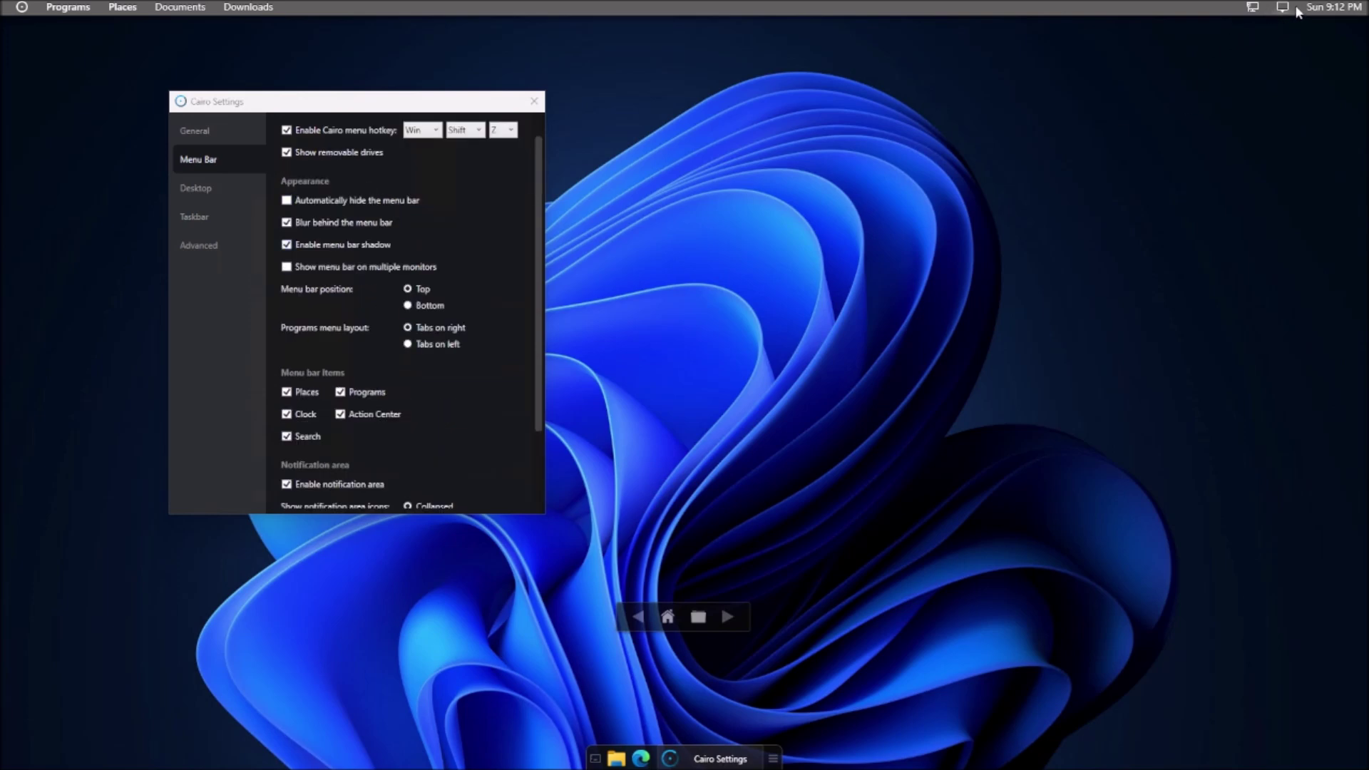
{"action": "left_click", "coordinate": [1338, 6]}
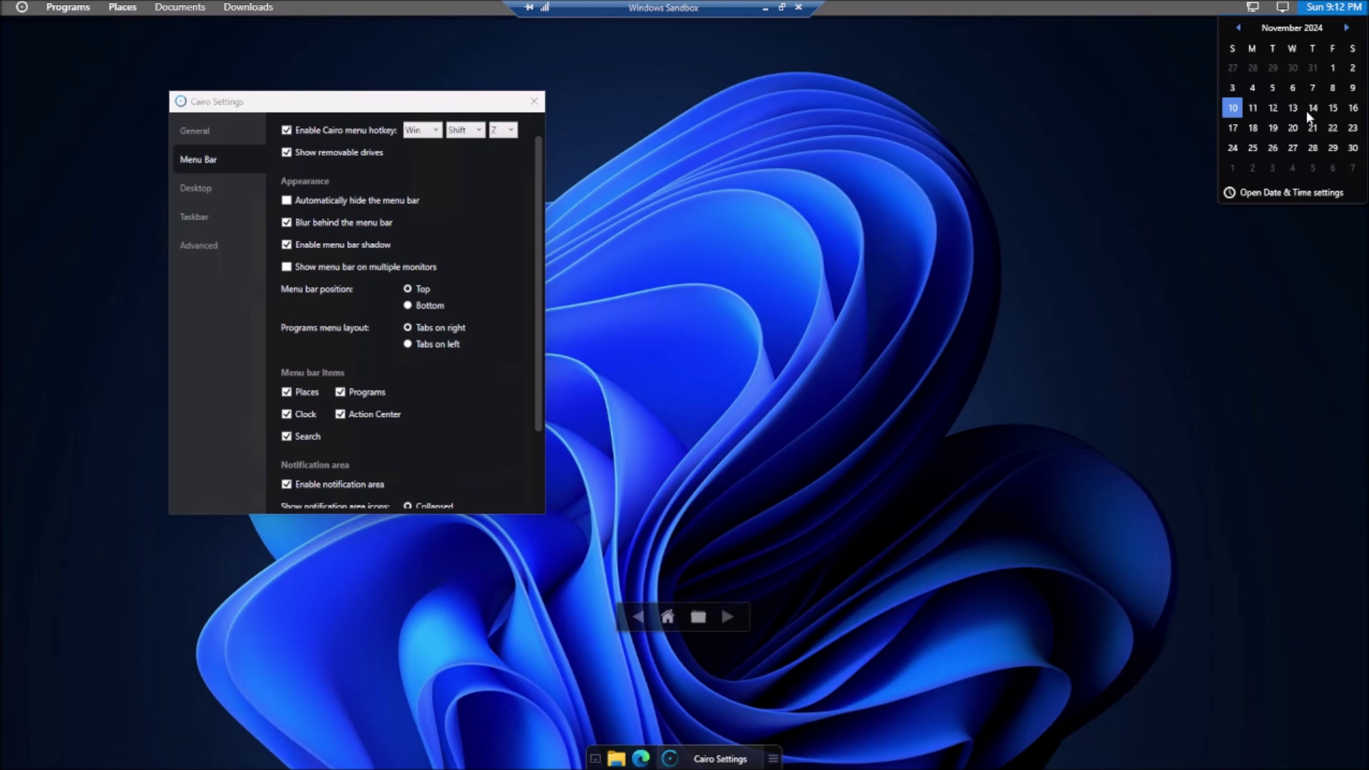
{"action": "left_click", "coordinate": [225, 398]}
- Disable blur behind the menu bar while keeping the menu bar shadow enabled
{"action": "scroll", "coordinate": [306, 250], "scroll_direction": "up", "scroll_amount": 1}
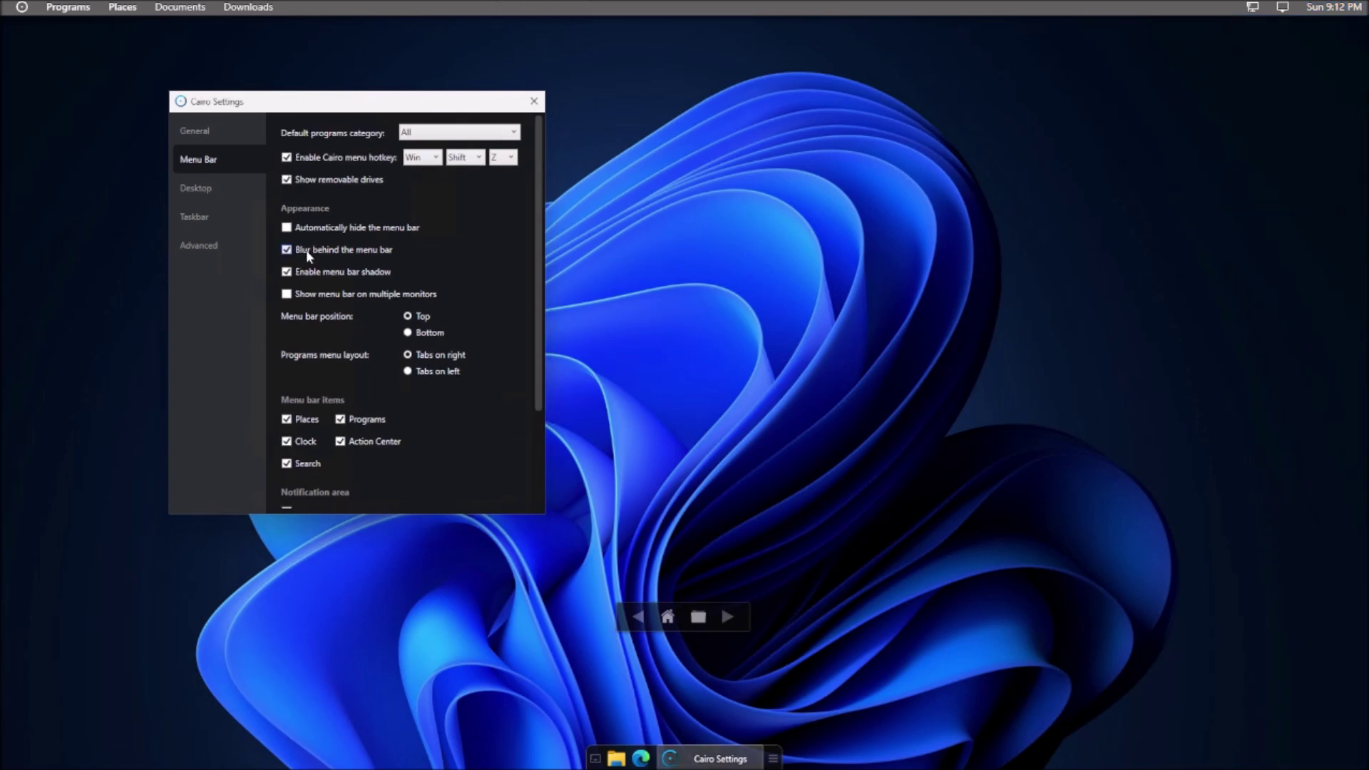
{"action": "left_click", "coordinate": [306, 250]}
{"action": "left_click", "coordinate": [305, 250]}
{"action": "left_click", "coordinate": [305, 250]}
{"action": "left_click", "coordinate": [300, 273]}
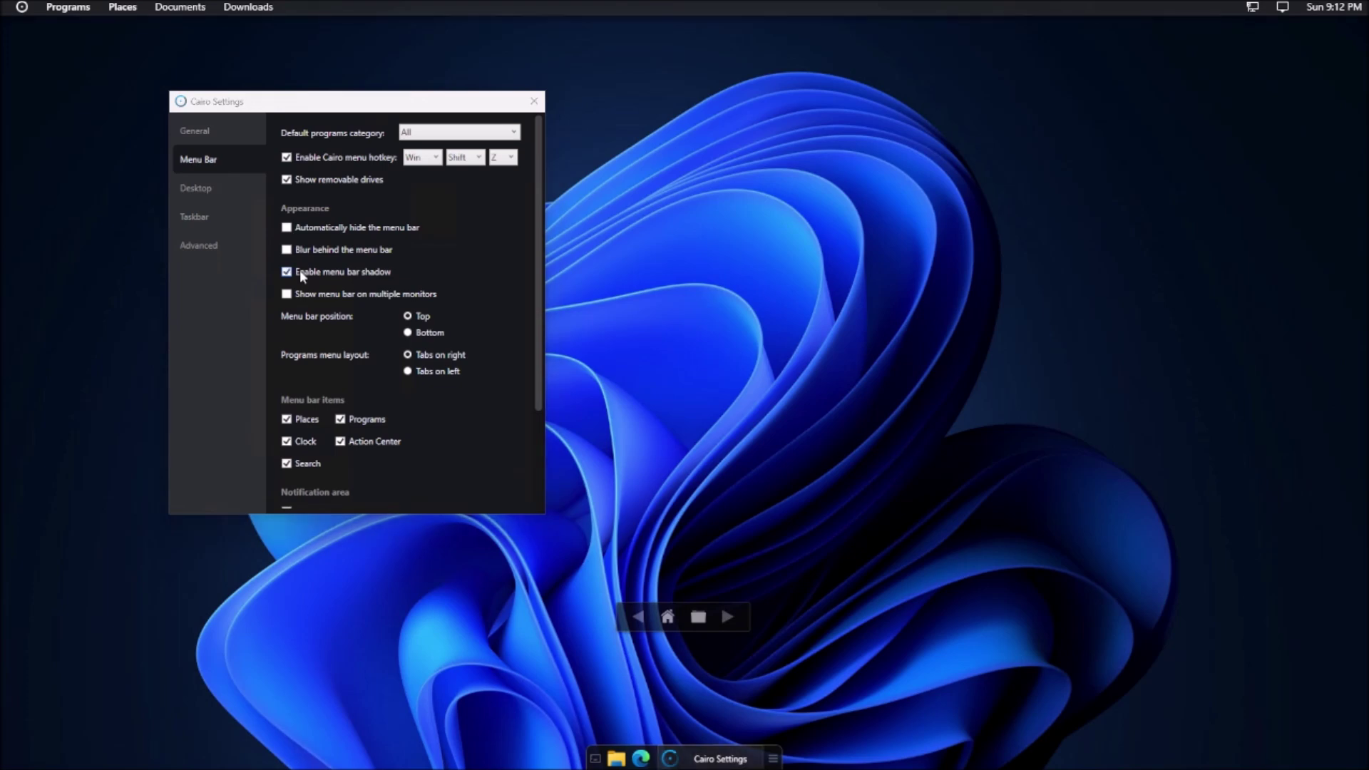
- Try the Bottom menu bar position, return it to Top, and review the notification area options
{"action": "left_click", "coordinate": [423, 337]}
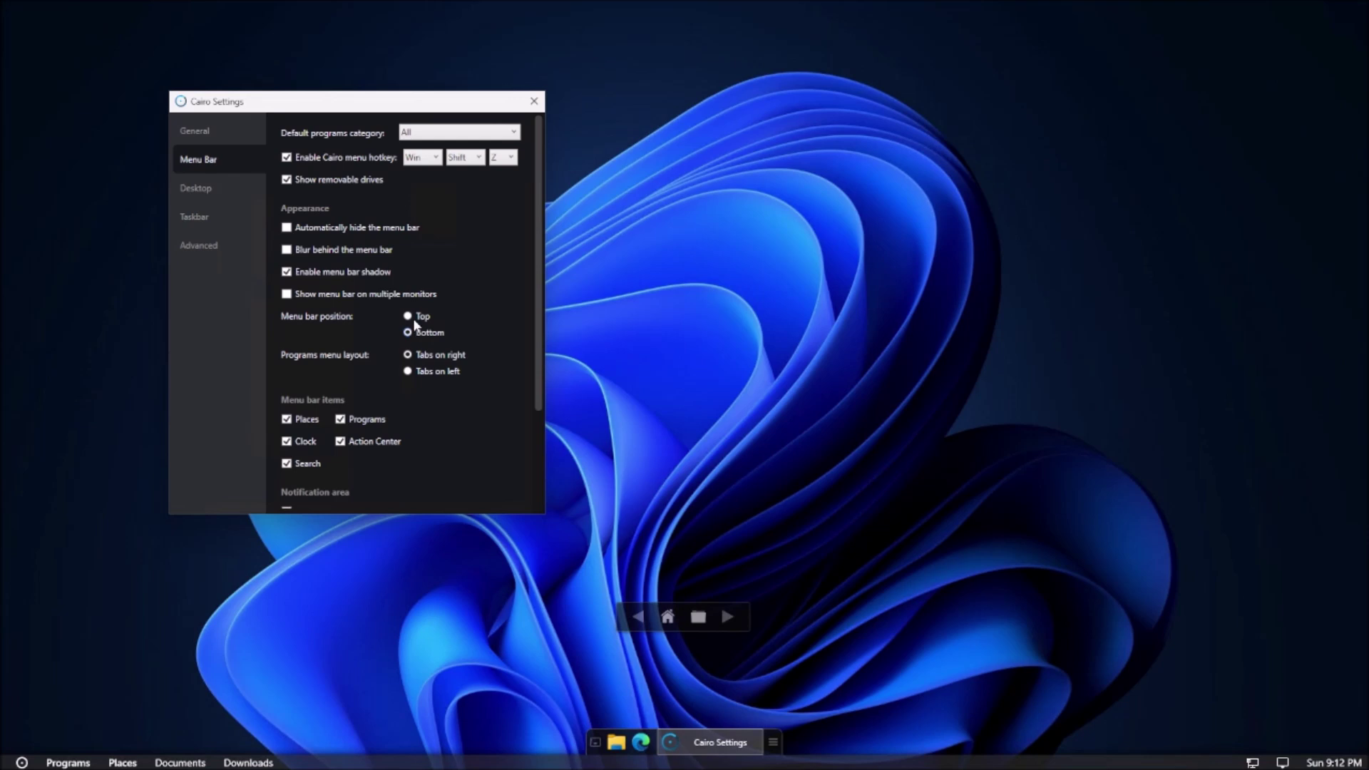
{"action": "left_click", "coordinate": [417, 317]}
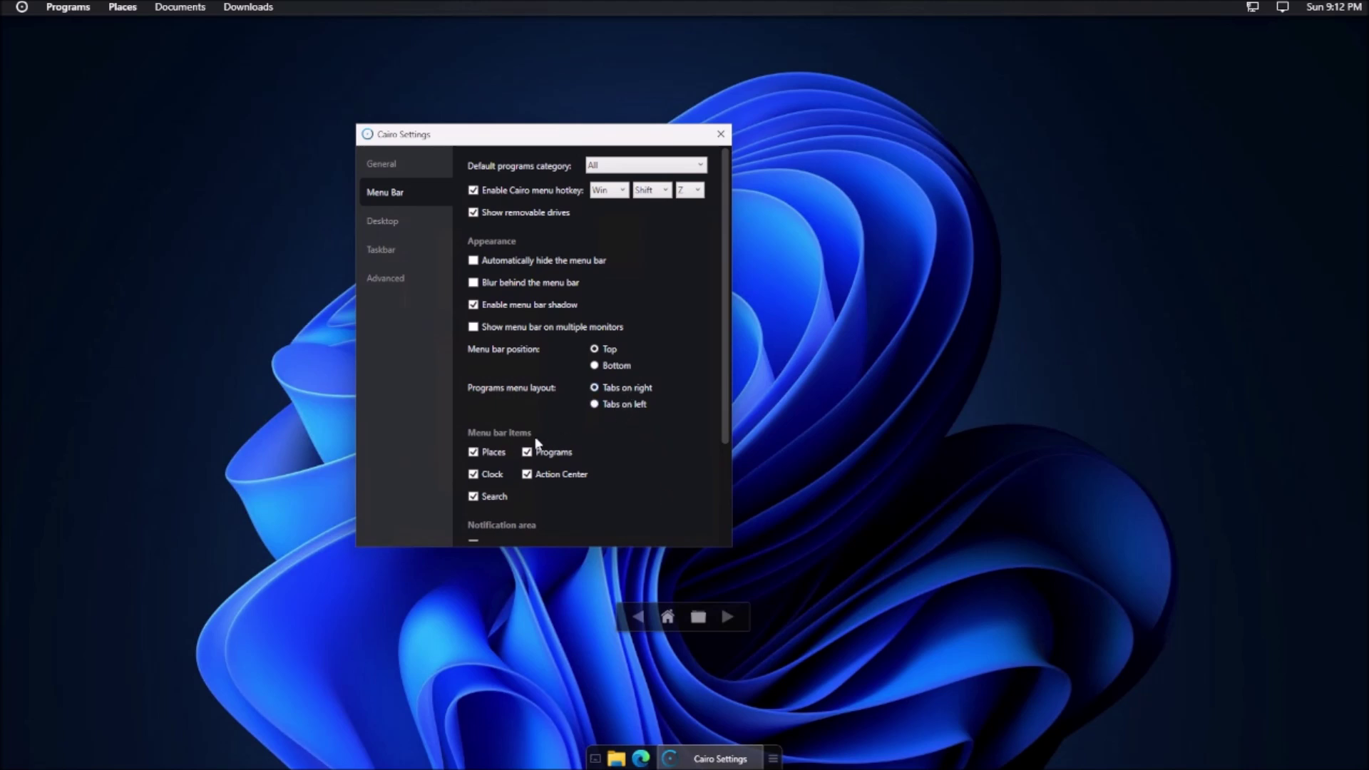
{"action": "scroll", "coordinate": [536, 443], "scroll_direction": "down", "scroll_amount": 3}
{"action": "scroll", "coordinate": [536, 443], "scroll_direction": "down", "scroll_amount": 1}
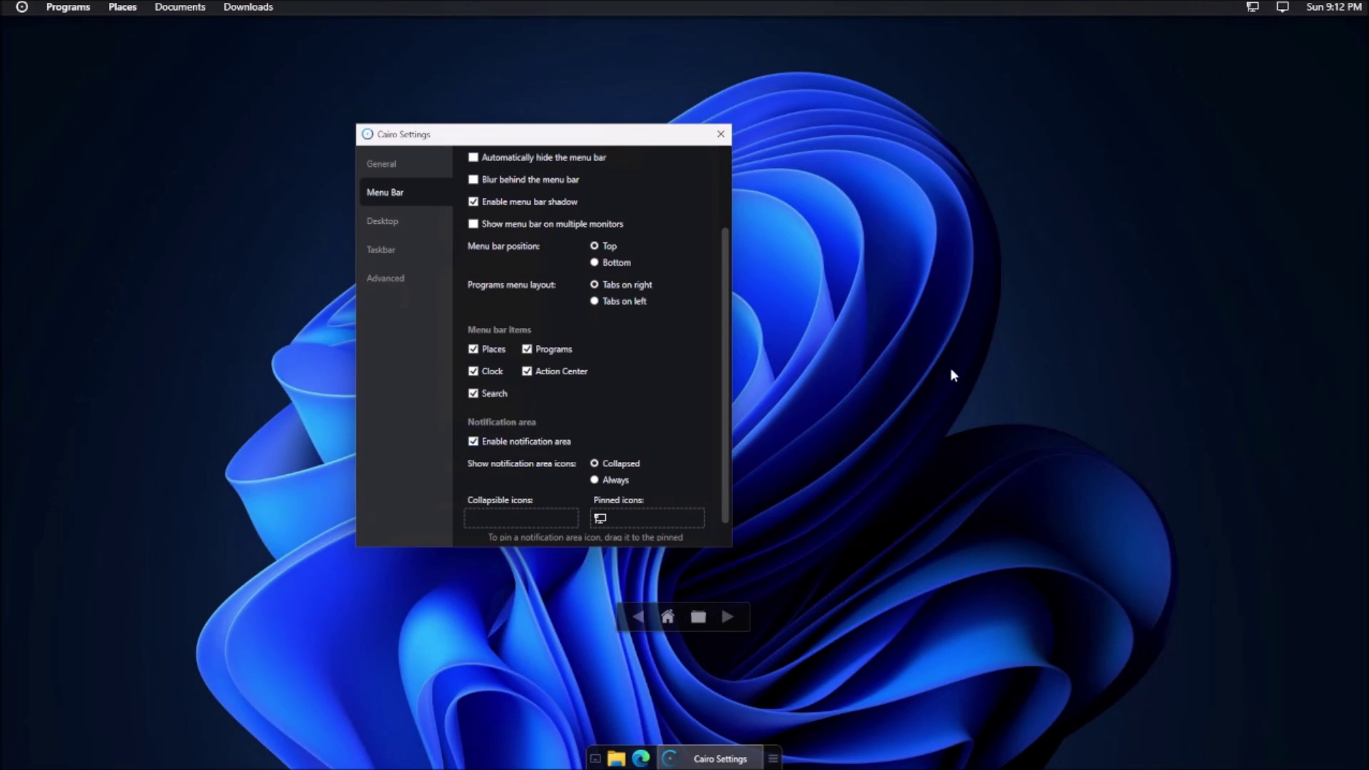
{"action": "scroll", "coordinate": [563, 484], "scroll_direction": "down", "scroll_amount": 1}
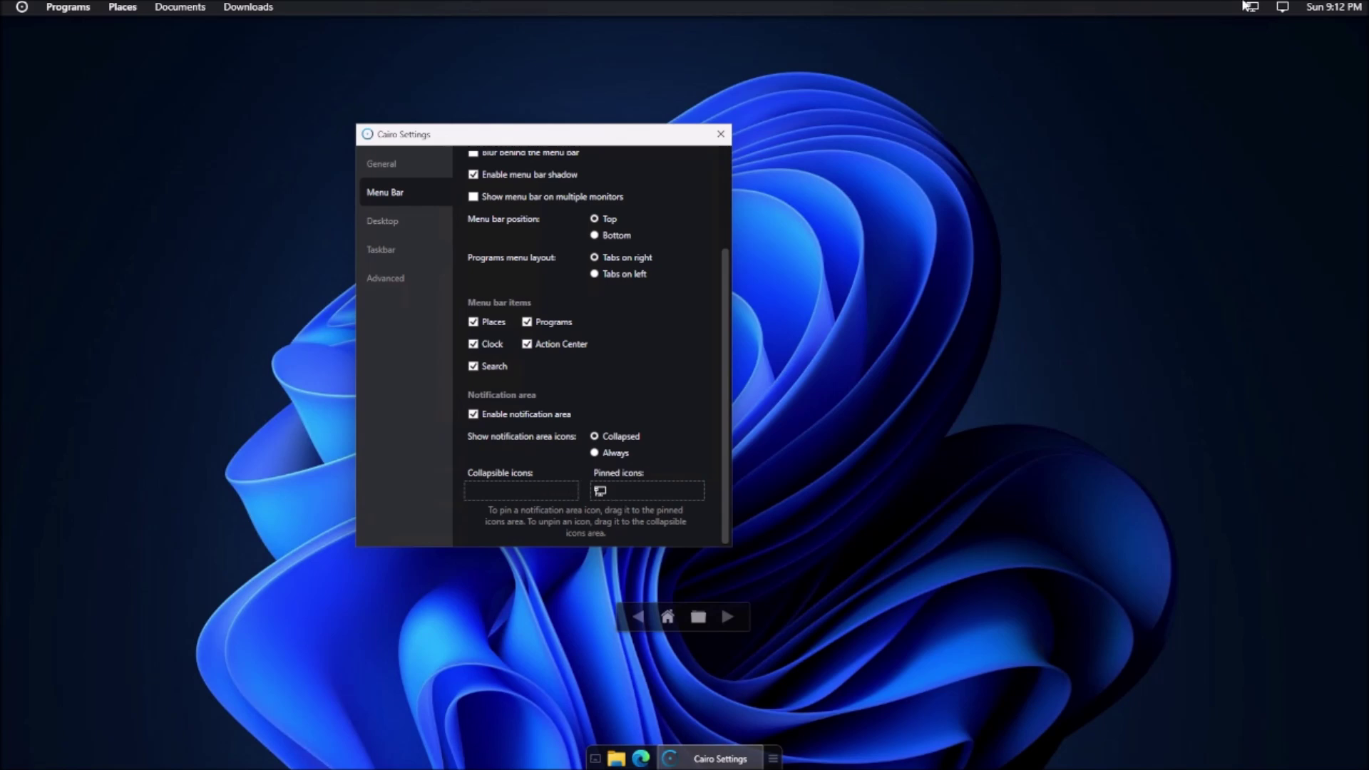
- Turn Enable desktop off and on again in the Desktop settings, and check the desktop background Style options
{"action": "left_click", "coordinate": [376, 230]}
{"action": "left_click", "coordinate": [487, 163]}
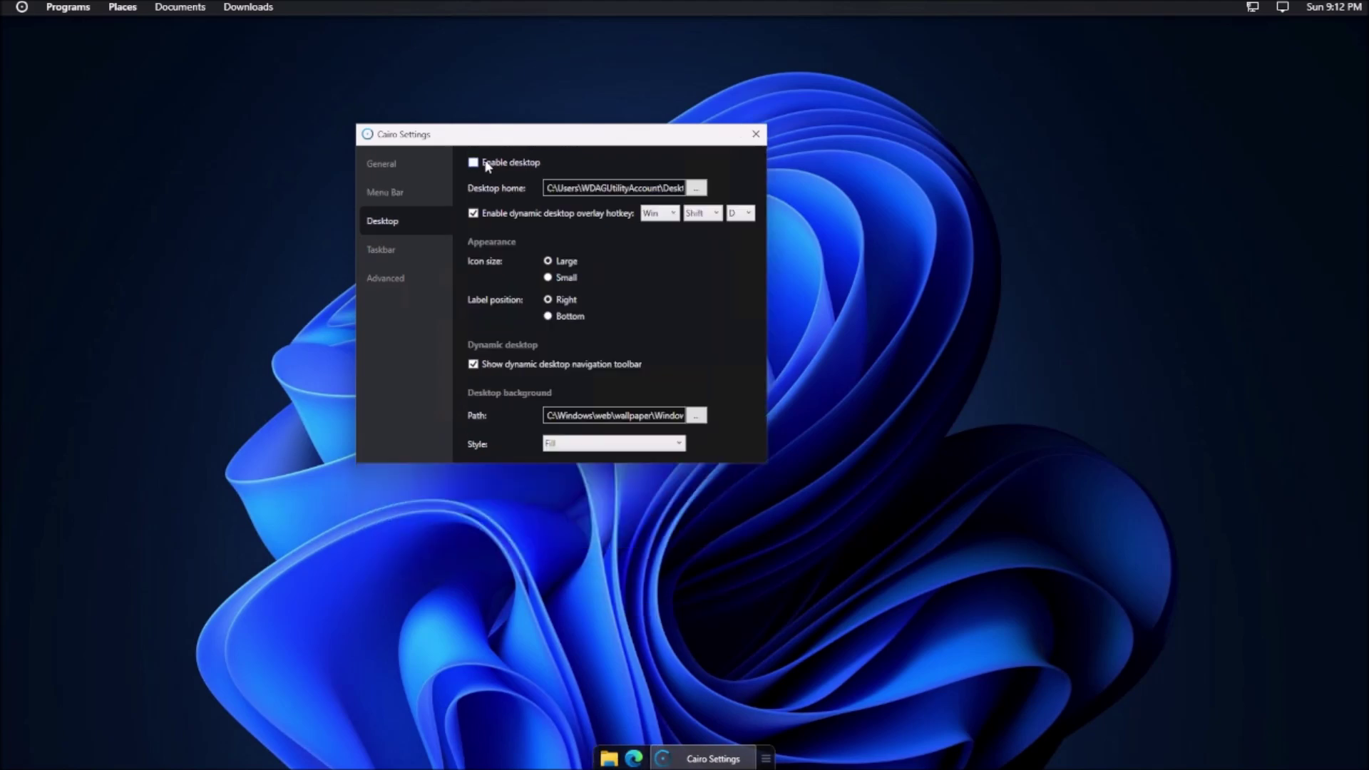
{"action": "left_click", "coordinate": [488, 163]}
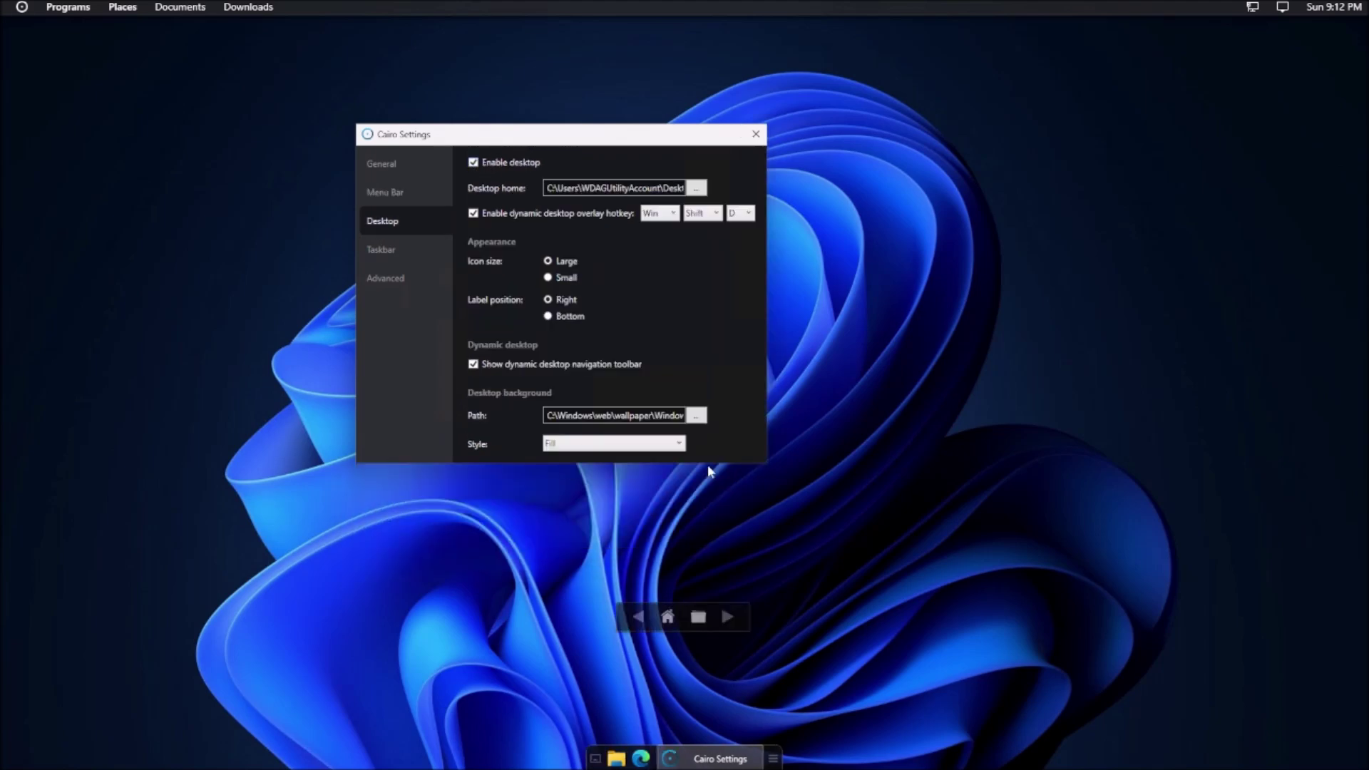
{"action": "left_click_drag", "start_coordinate": [560, 139], "coordinate": [493, 222]}
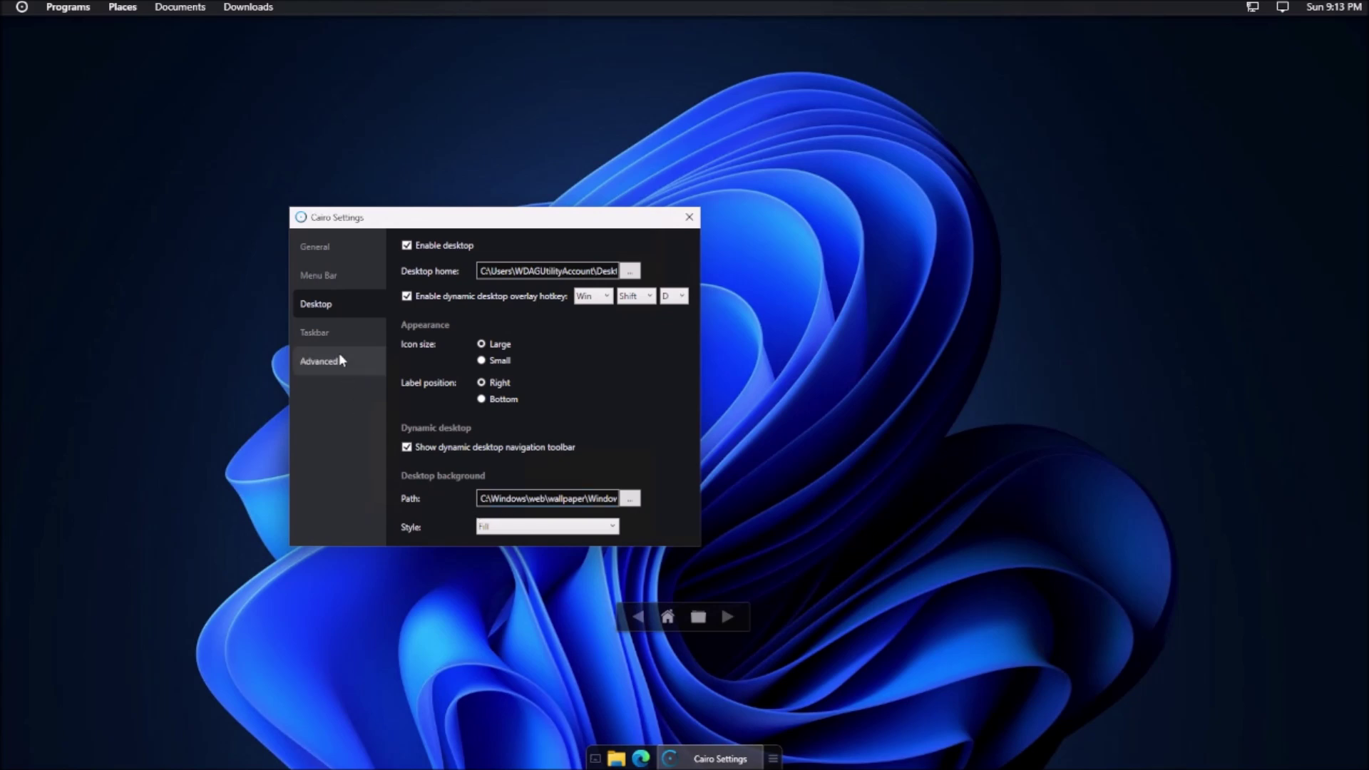
{"action": "left_click", "coordinate": [521, 529]}
{"action": "left_click", "coordinate": [415, 510]}
- Open the Taskbar settings and move the settings window aside
{"action": "left_click", "coordinate": [370, 342]}
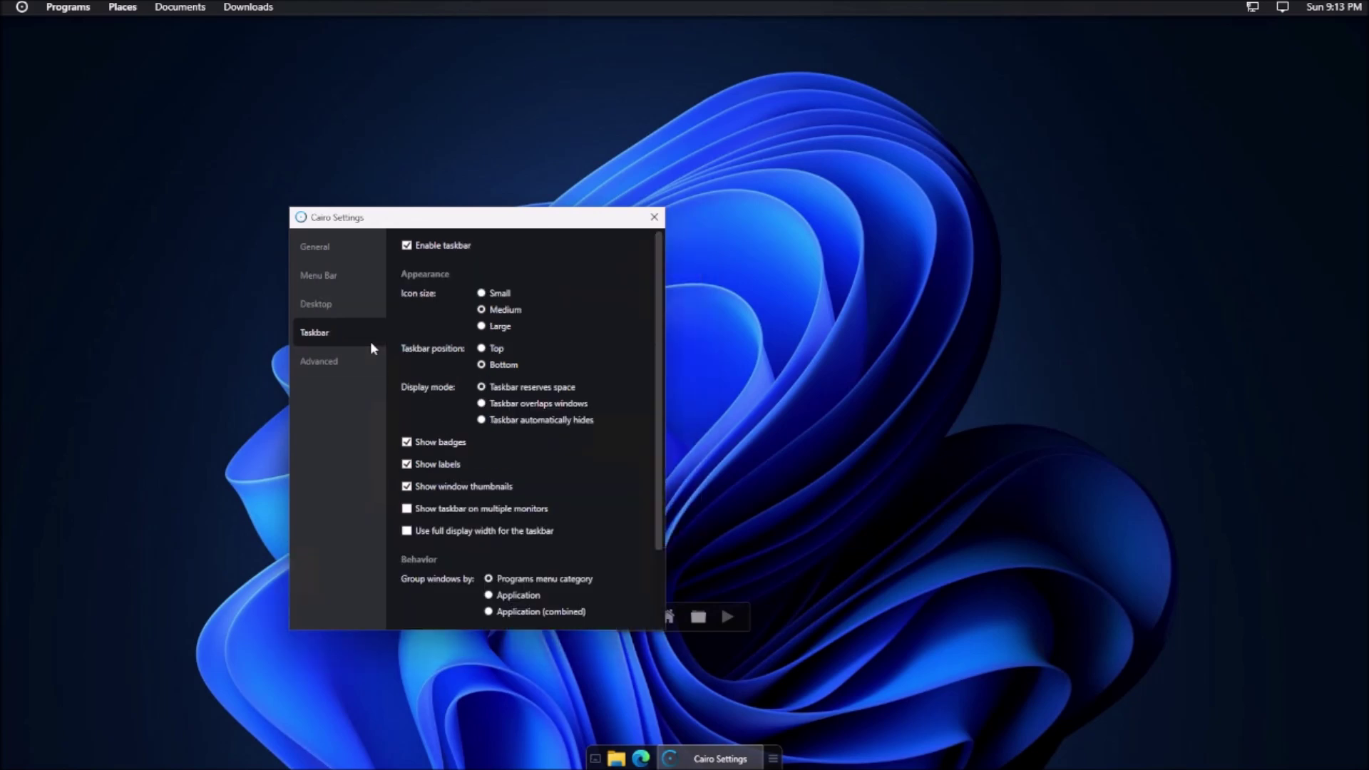
{"action": "left_click_drag", "start_coordinate": [476, 227], "coordinate": [386, 209]}
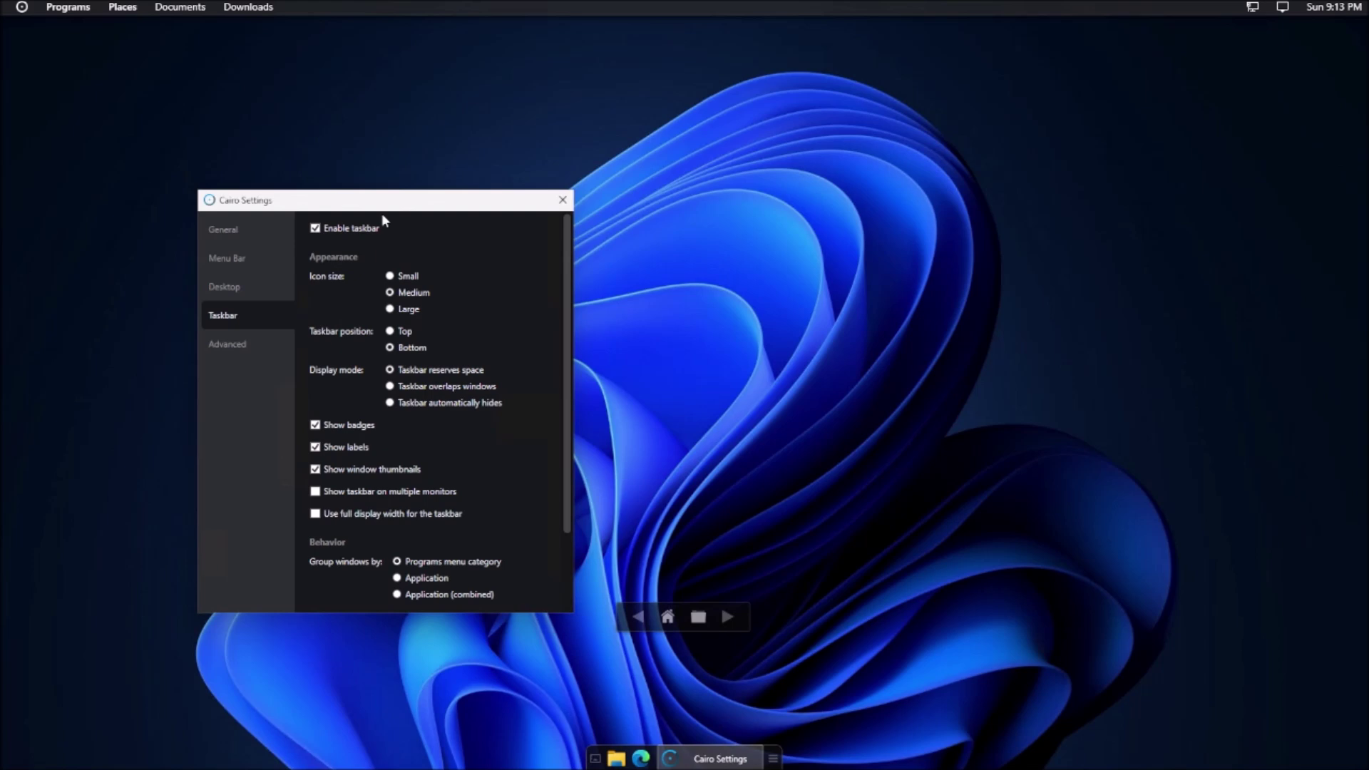
- Disable the Cairo taskbar, look at the Cairo menu with the Windows taskbar in place, and enable the Cairo taskbar again
{"action": "left_click", "coordinate": [337, 230]}
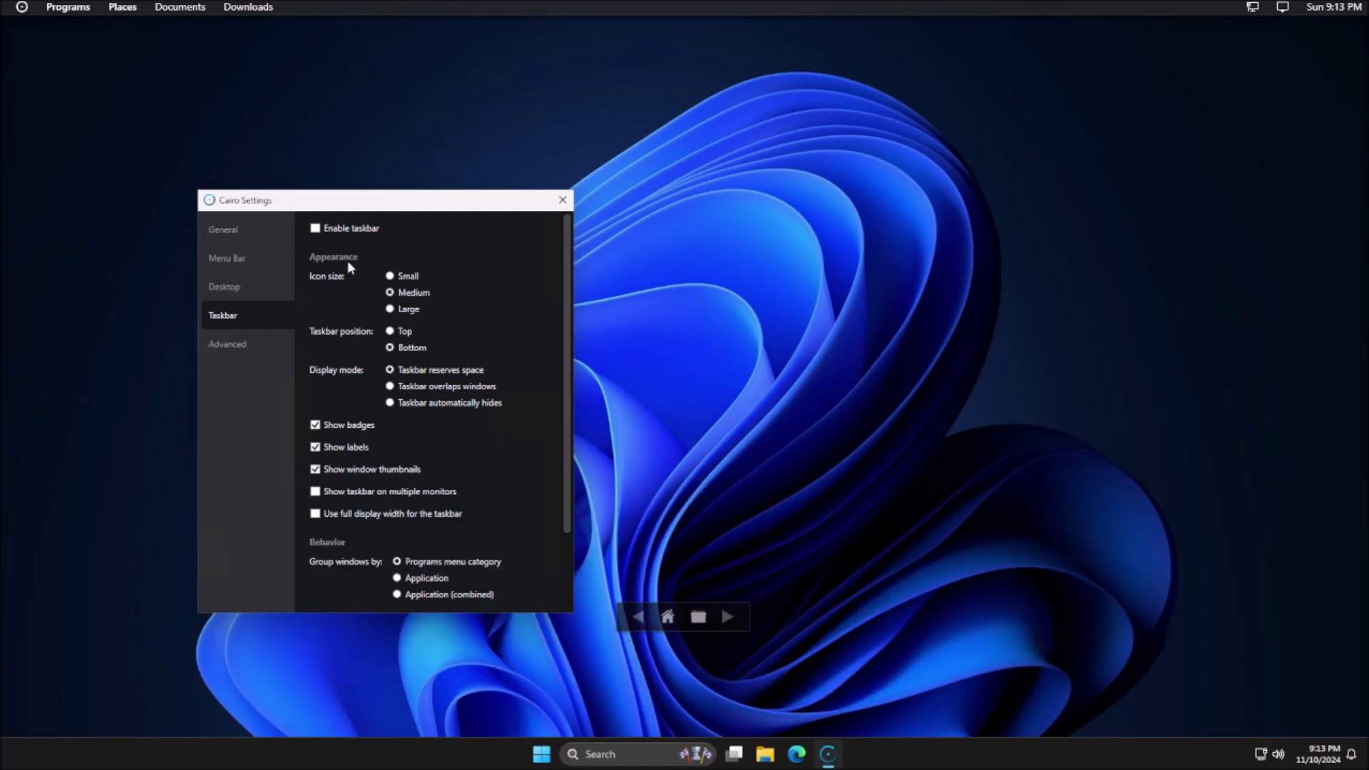
{"action": "left_click", "coordinate": [14, 7]}
{"action": "left_click", "coordinate": [861, 183]}
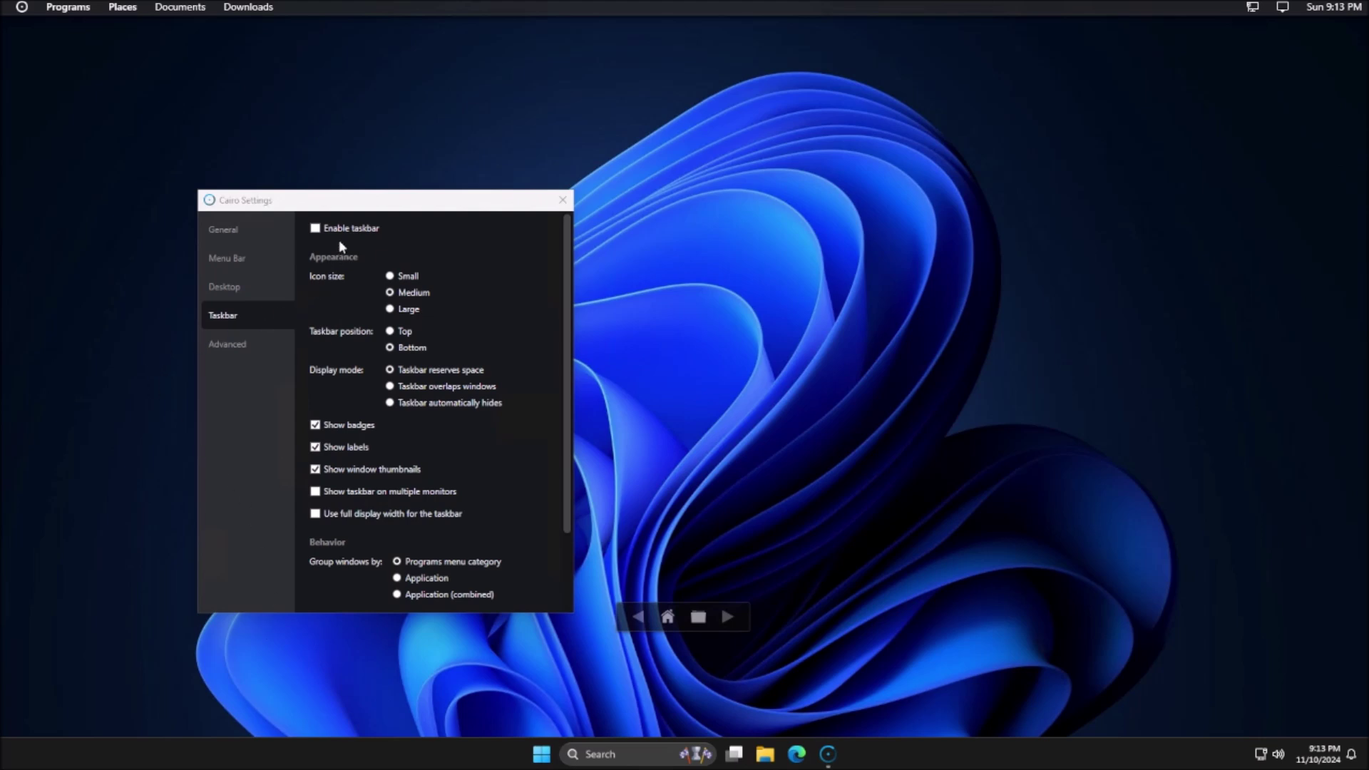
{"action": "left_click", "coordinate": [358, 229]}
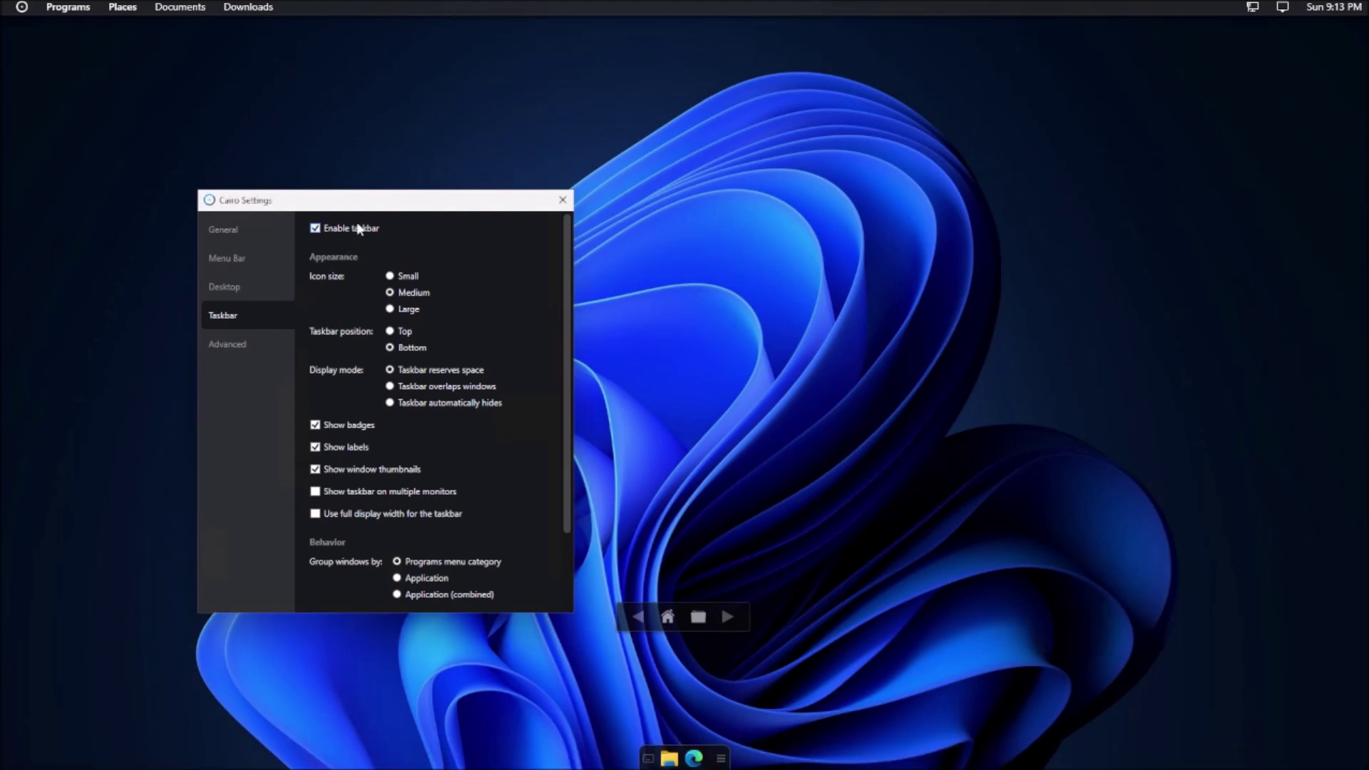
- Set the taskbar icon size to Large, and try the Top taskbar position before returning it to Bottom
{"action": "left_click", "coordinate": [397, 311]}
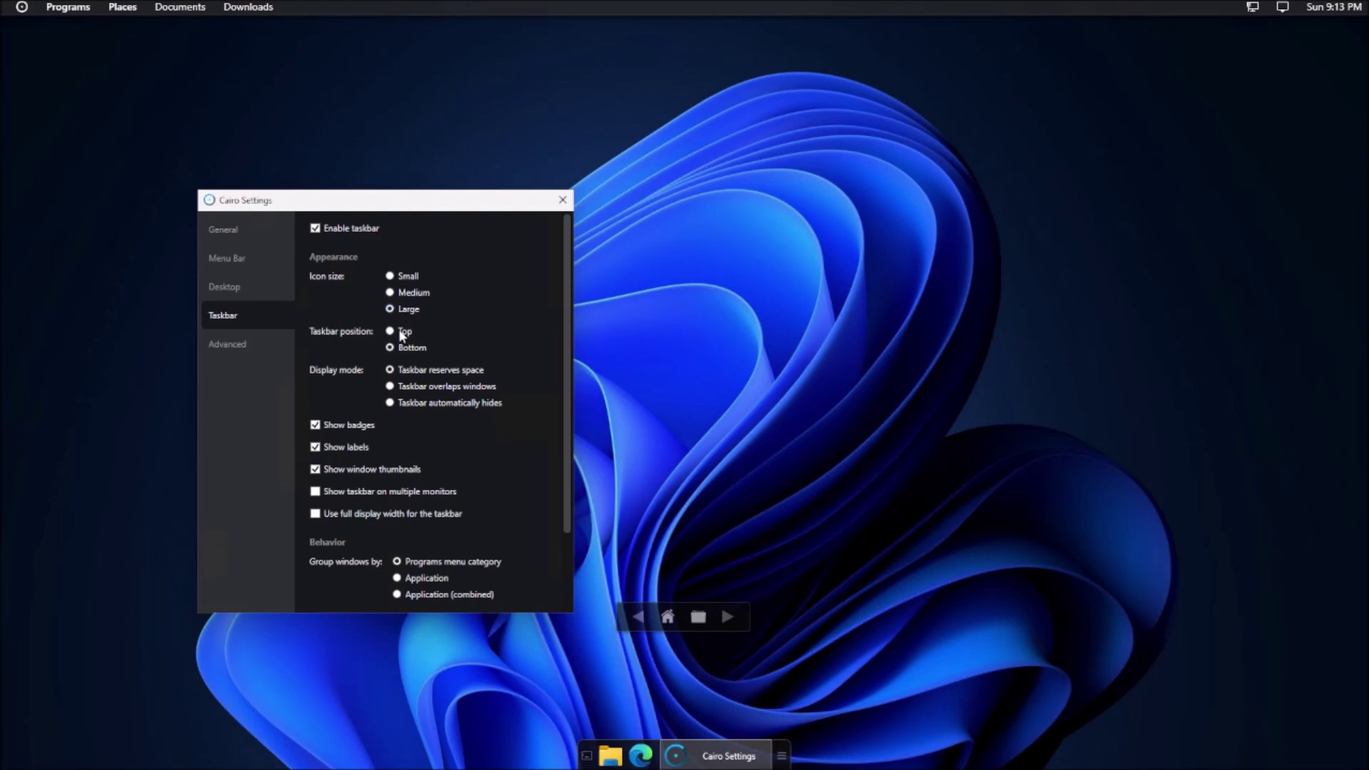
{"action": "left_click", "coordinate": [402, 333]}
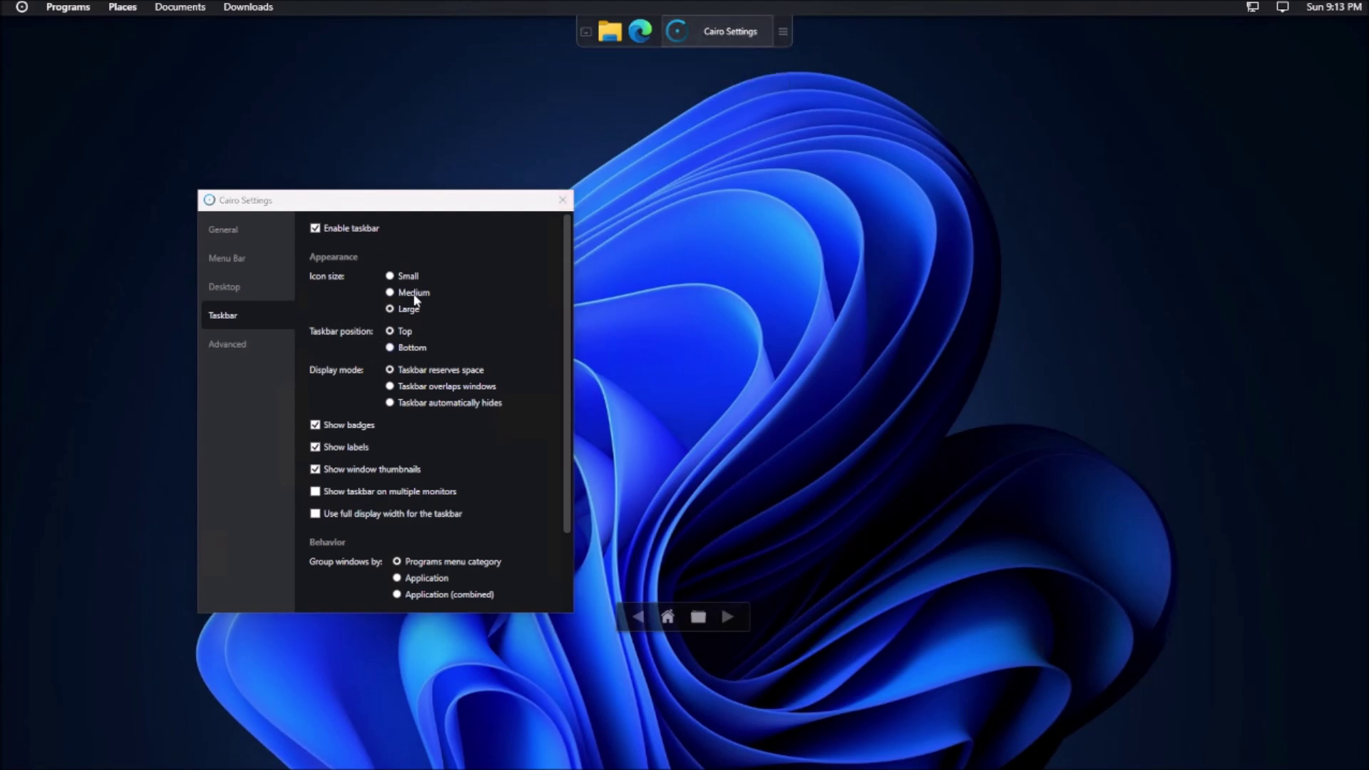
{"action": "left_click", "coordinate": [408, 350]}
- Try the automatically hiding taskbar display mode, and return it to Taskbar reserves space
{"action": "scroll", "coordinate": [396, 371], "scroll_direction": "down", "scroll_amount": 1}
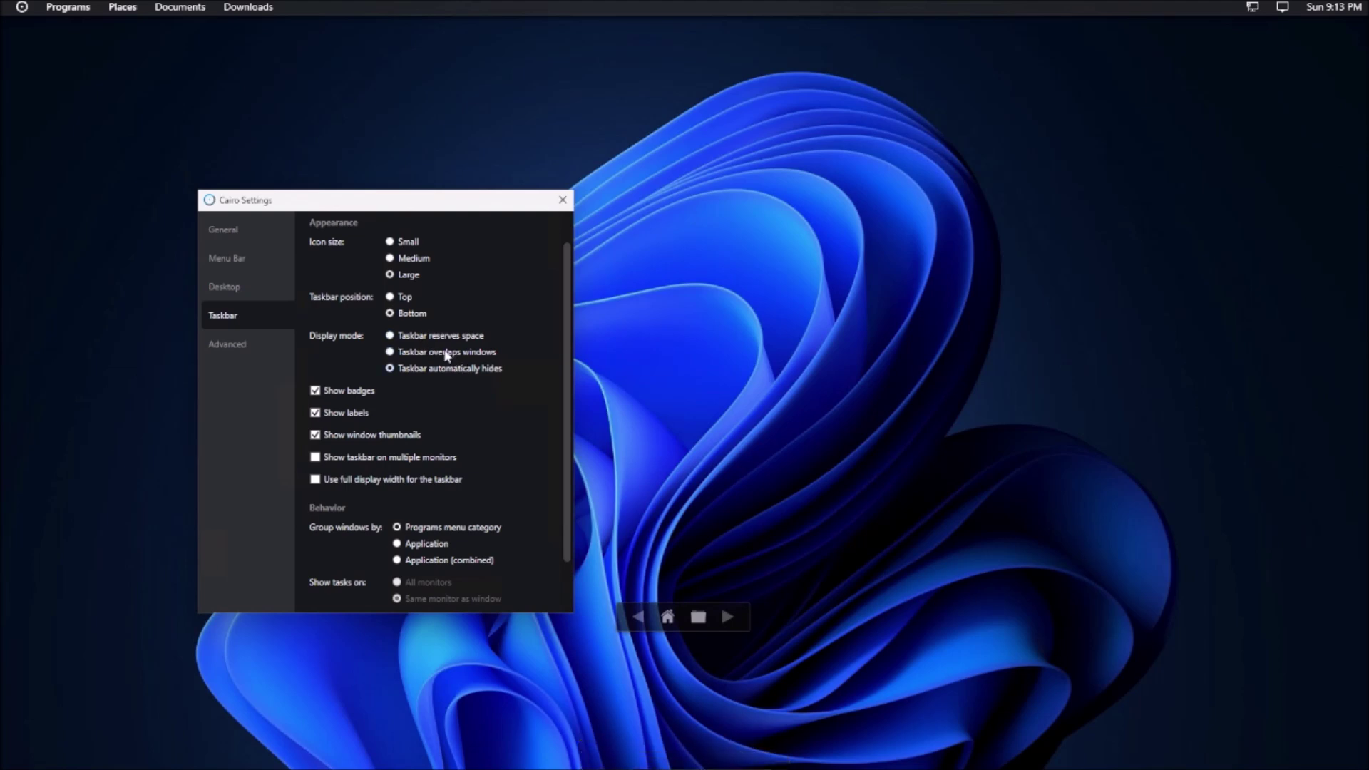
{"action": "left_click", "coordinate": [435, 335]}
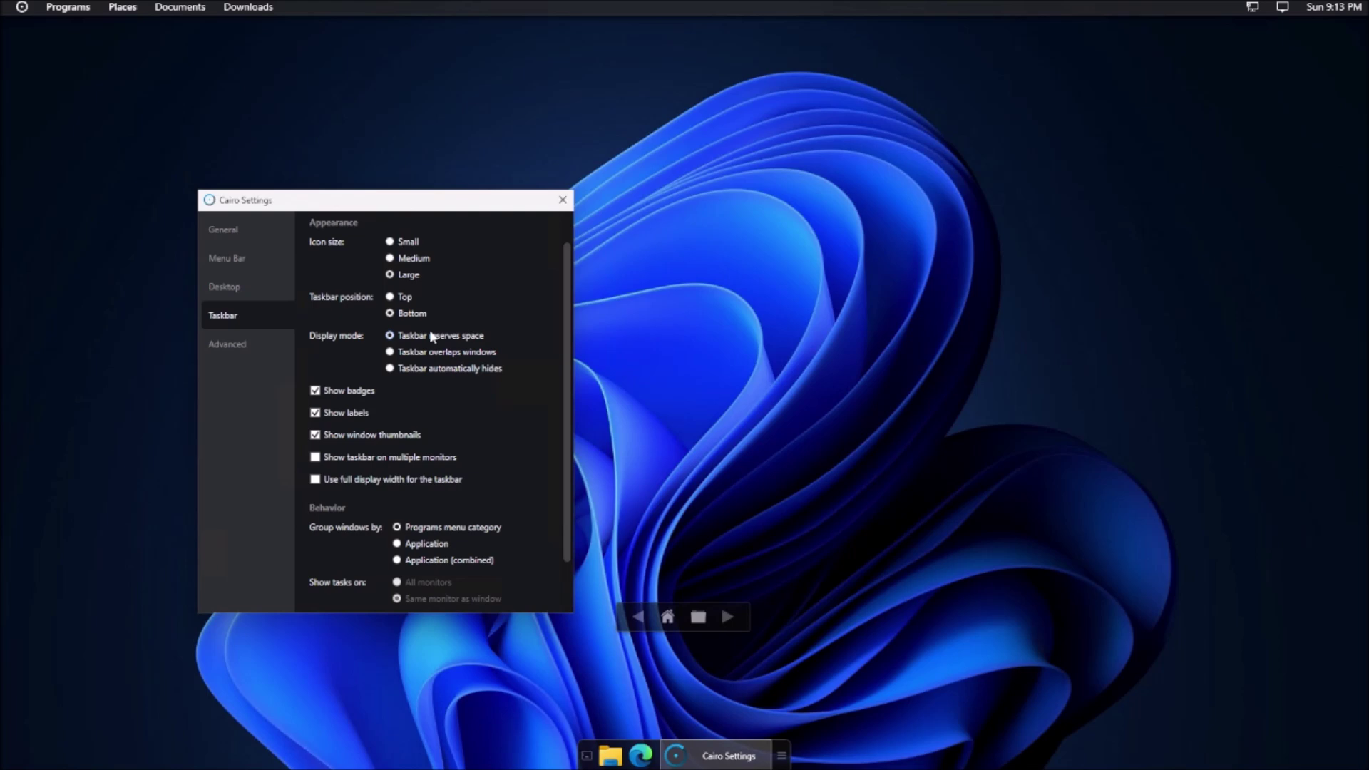
- Try hiding the taskbar badges and the taskbar labels one at a time, turning each back on
{"action": "left_click", "coordinate": [350, 393]}
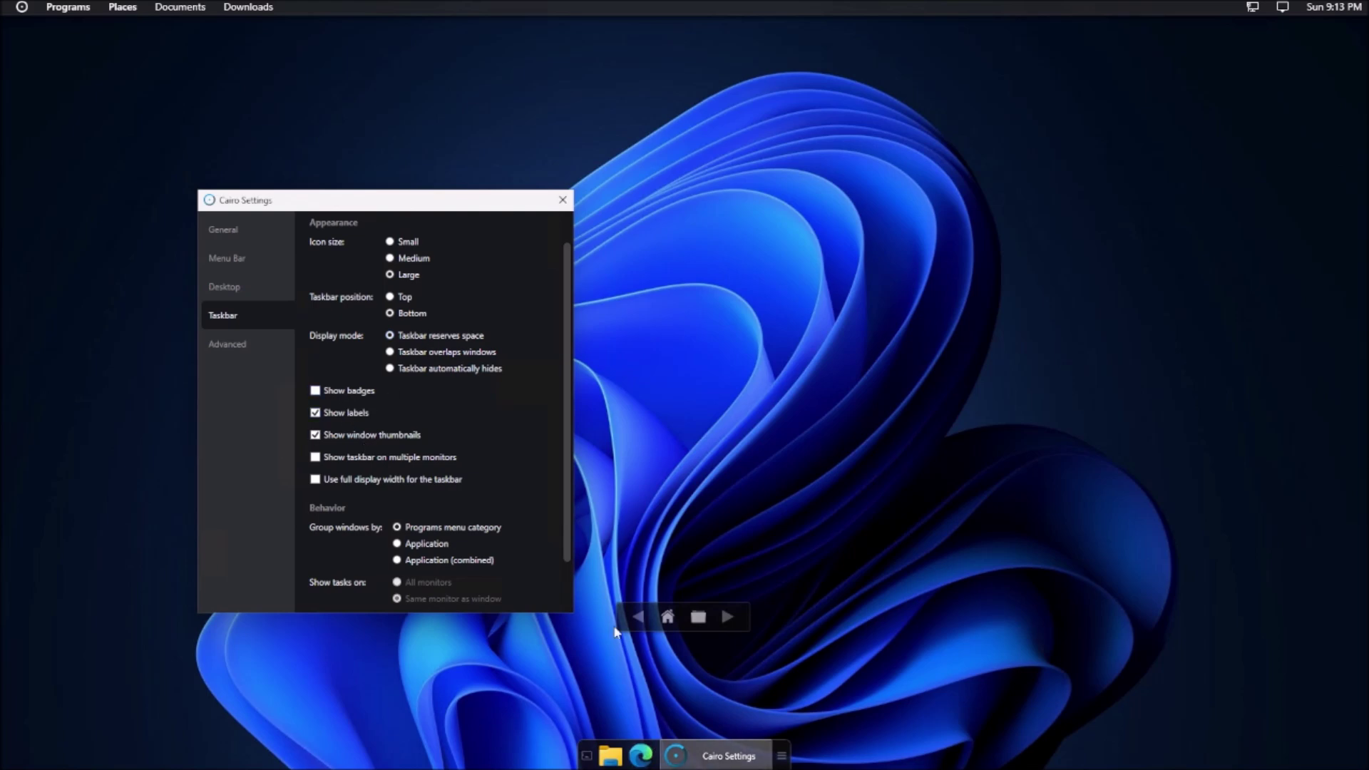
{"action": "left_click", "coordinate": [350, 393]}
{"action": "left_click", "coordinate": [356, 415]}
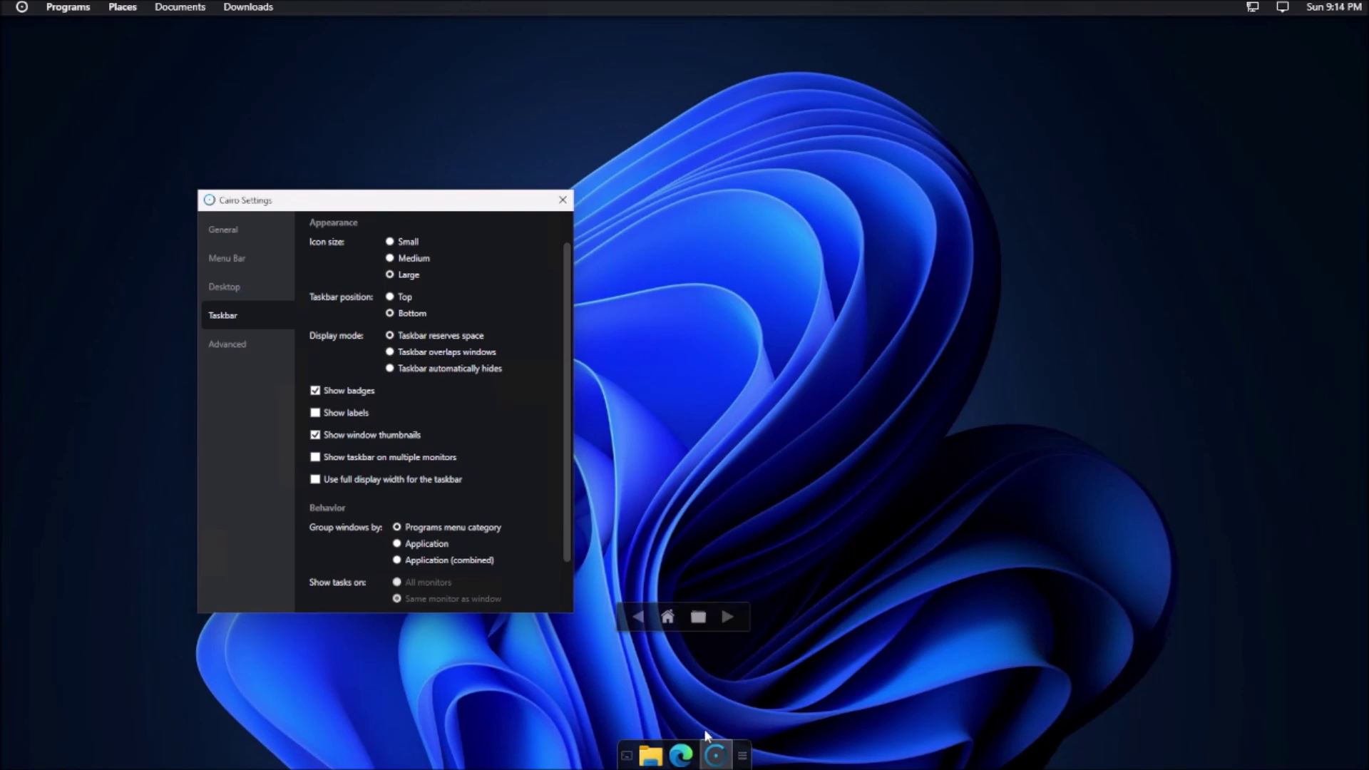
{"action": "left_click", "coordinate": [324, 414]}
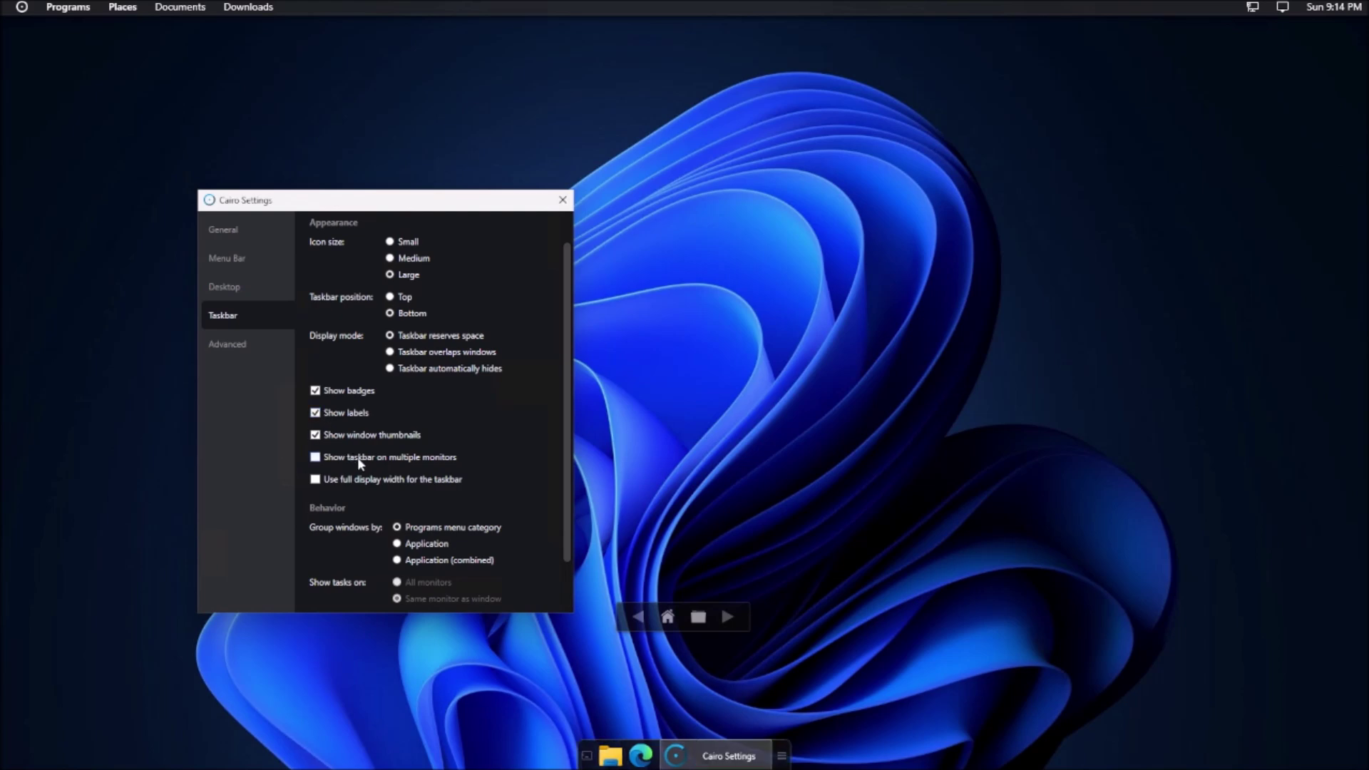
- Open a new tab in Microsoft Edge and detach it into a separate window
{"action": "scroll", "coordinate": [357, 456], "scroll_direction": "down", "scroll_amount": 2}
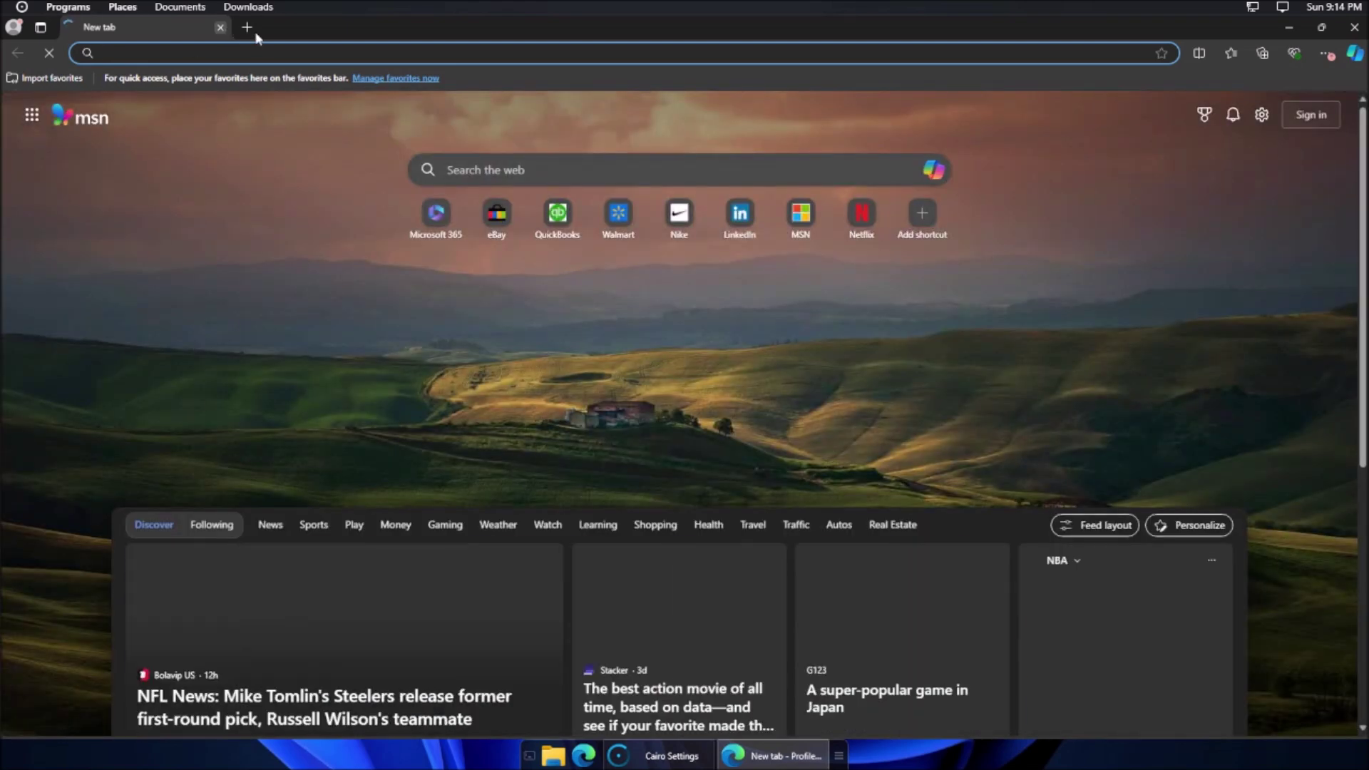
{"action": "left_click", "coordinate": [251, 29]}
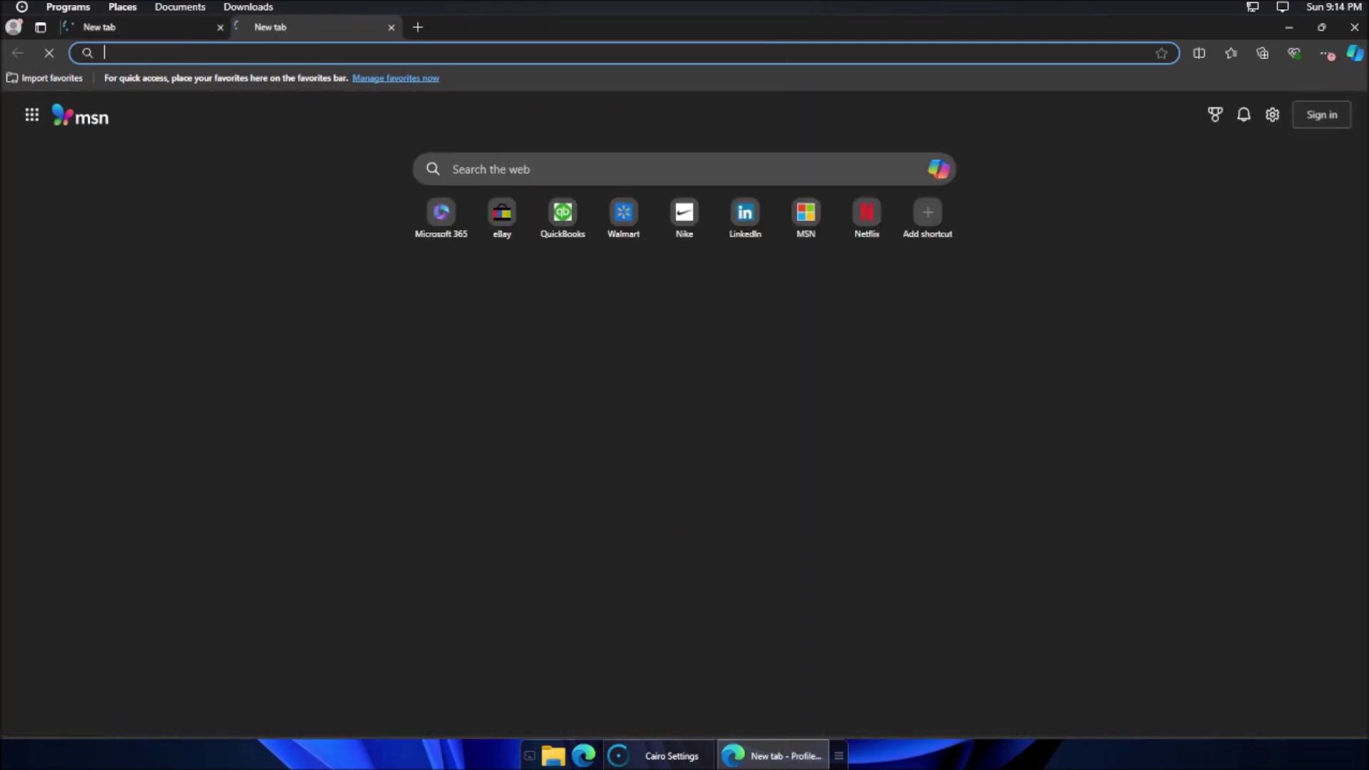
{"action": "left_click_drag", "start_coordinate": [271, 33], "coordinate": [212, 310]}
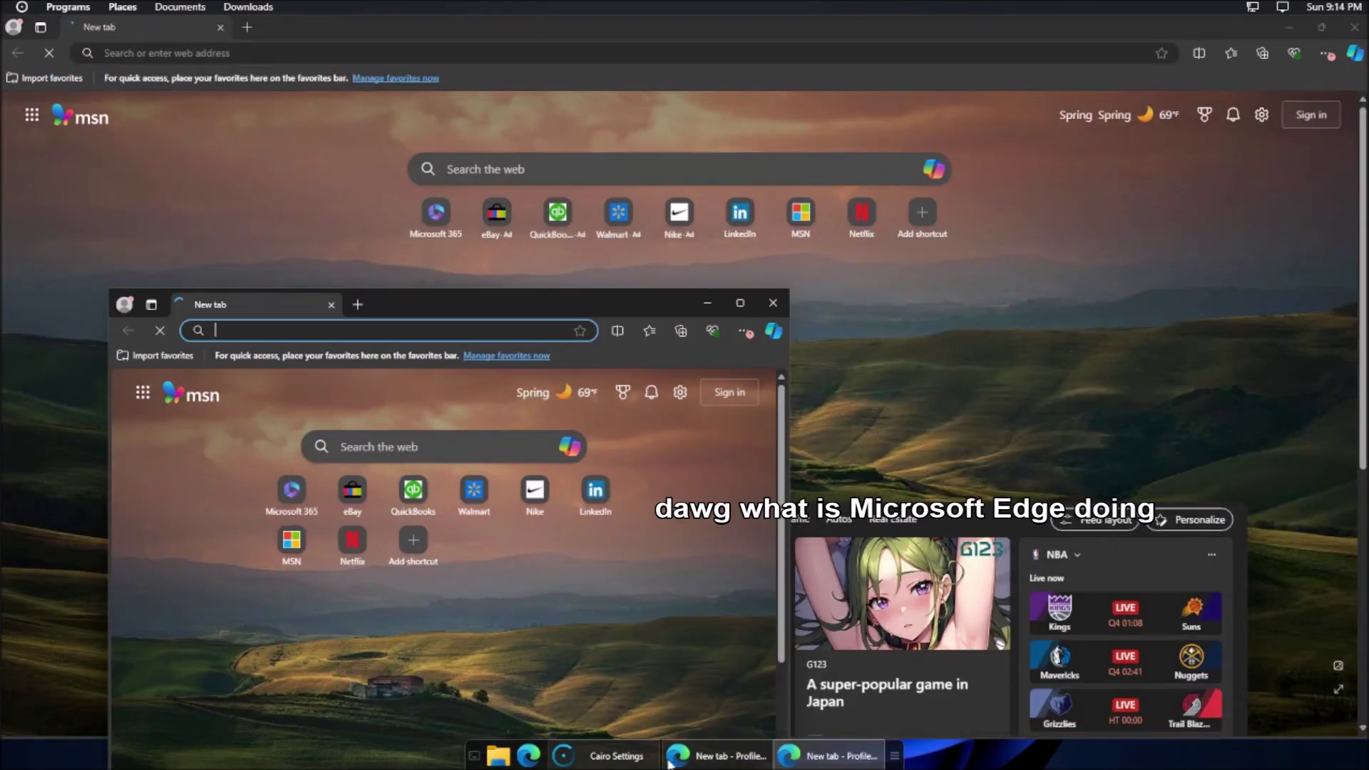
- Try grouping taskbar windows by Application, return the grouping to Programs menu category, and close both Edge windows
{"action": "left_click", "coordinate": [614, 755]}
{"action": "left_click", "coordinate": [400, 487]}
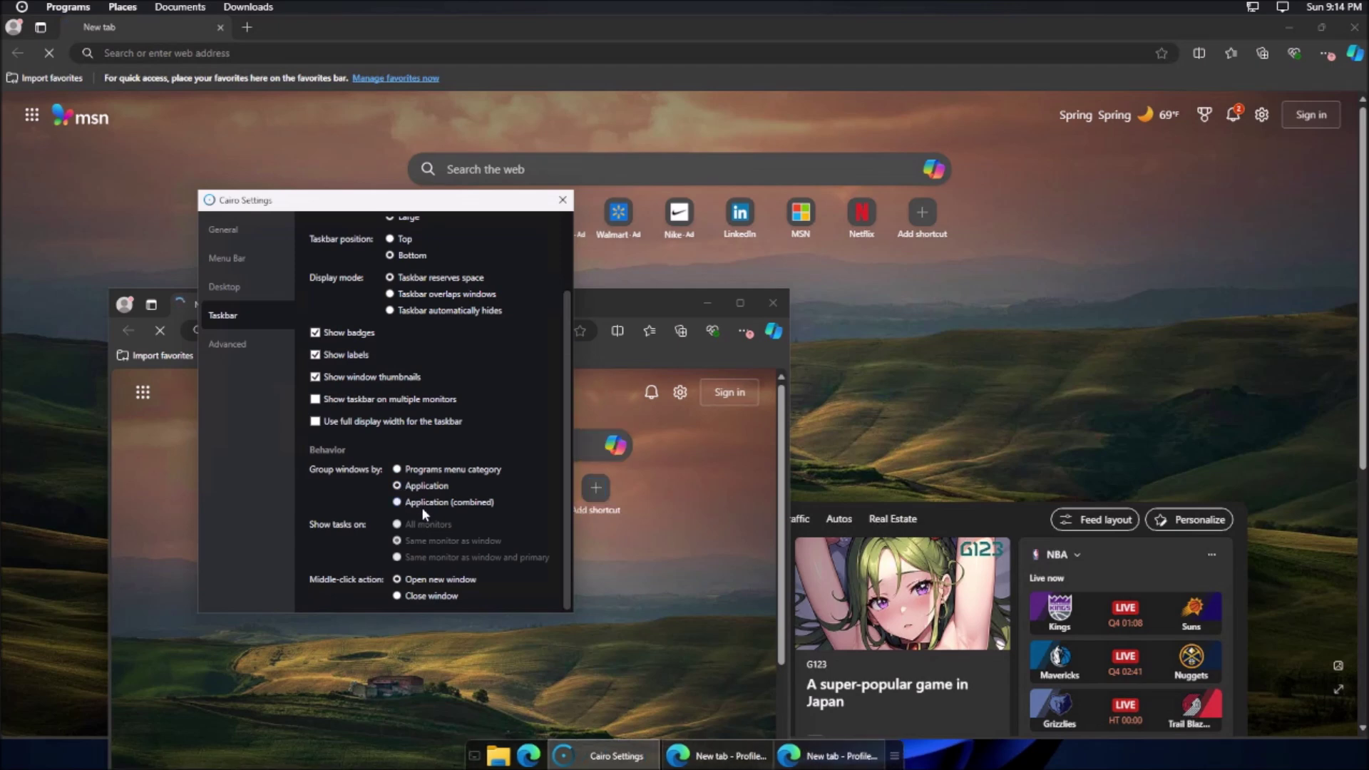
{"action": "left_click", "coordinate": [436, 469]}
{"action": "left_click", "coordinate": [1355, 27]}
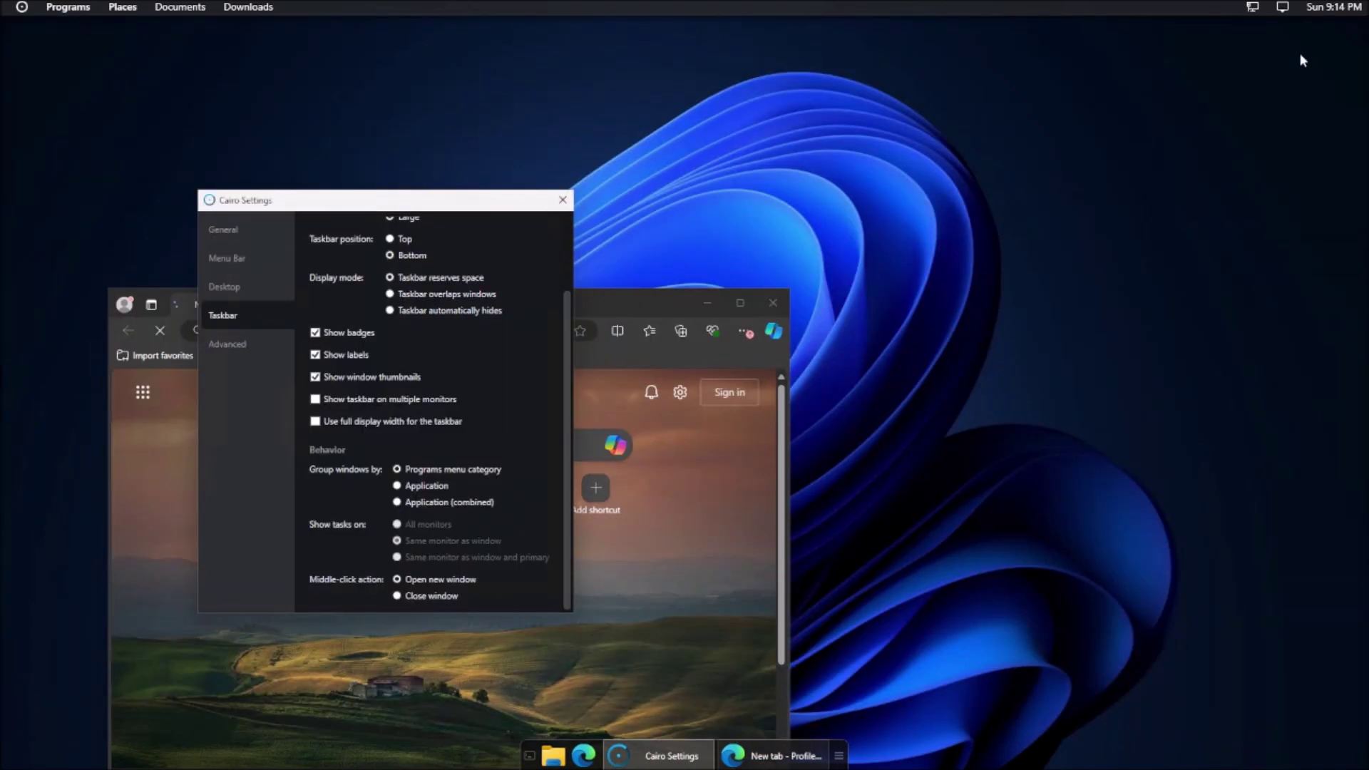
{"action": "left_click", "coordinate": [773, 302]}
- Make the taskbar use the full display width and move the settings window aside
{"action": "left_click_drag", "start_coordinate": [508, 188], "coordinate": [590, 141]}
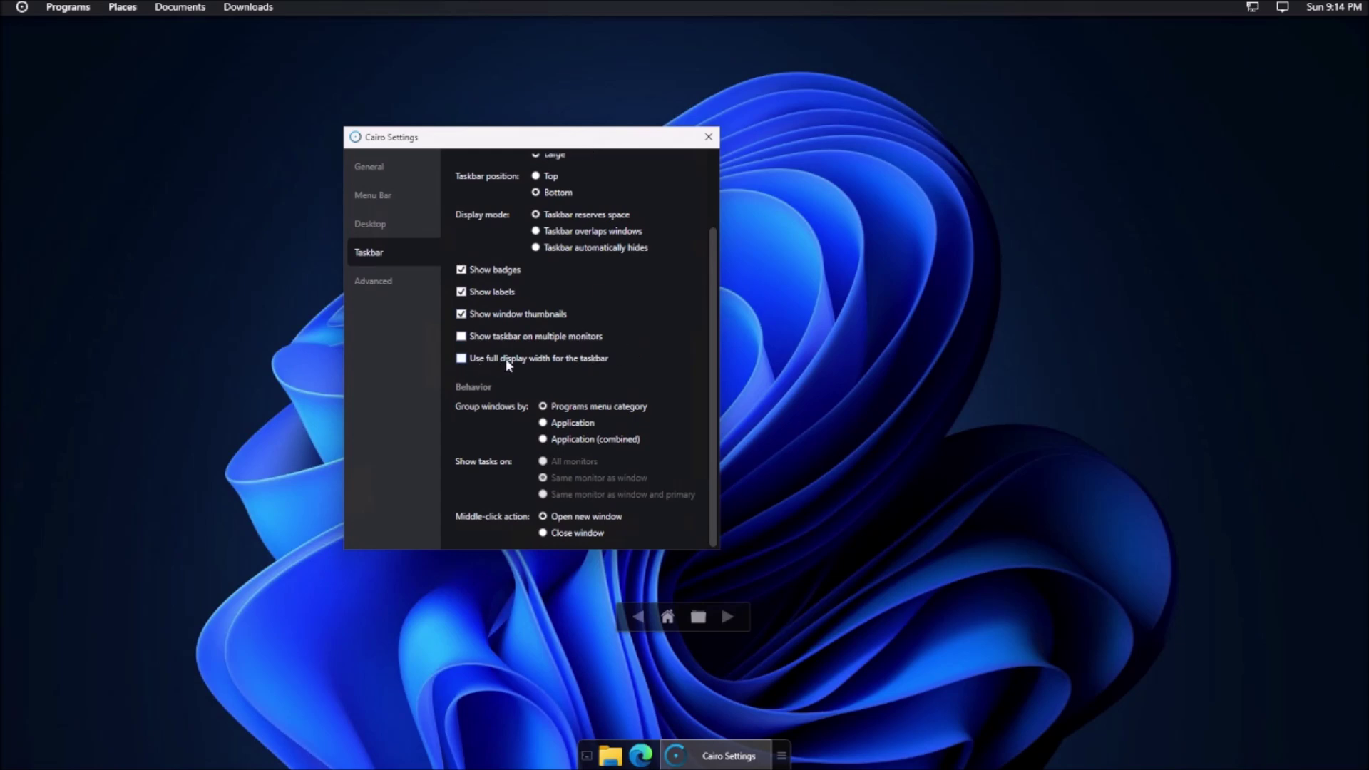
{"action": "left_click", "coordinate": [549, 358]}
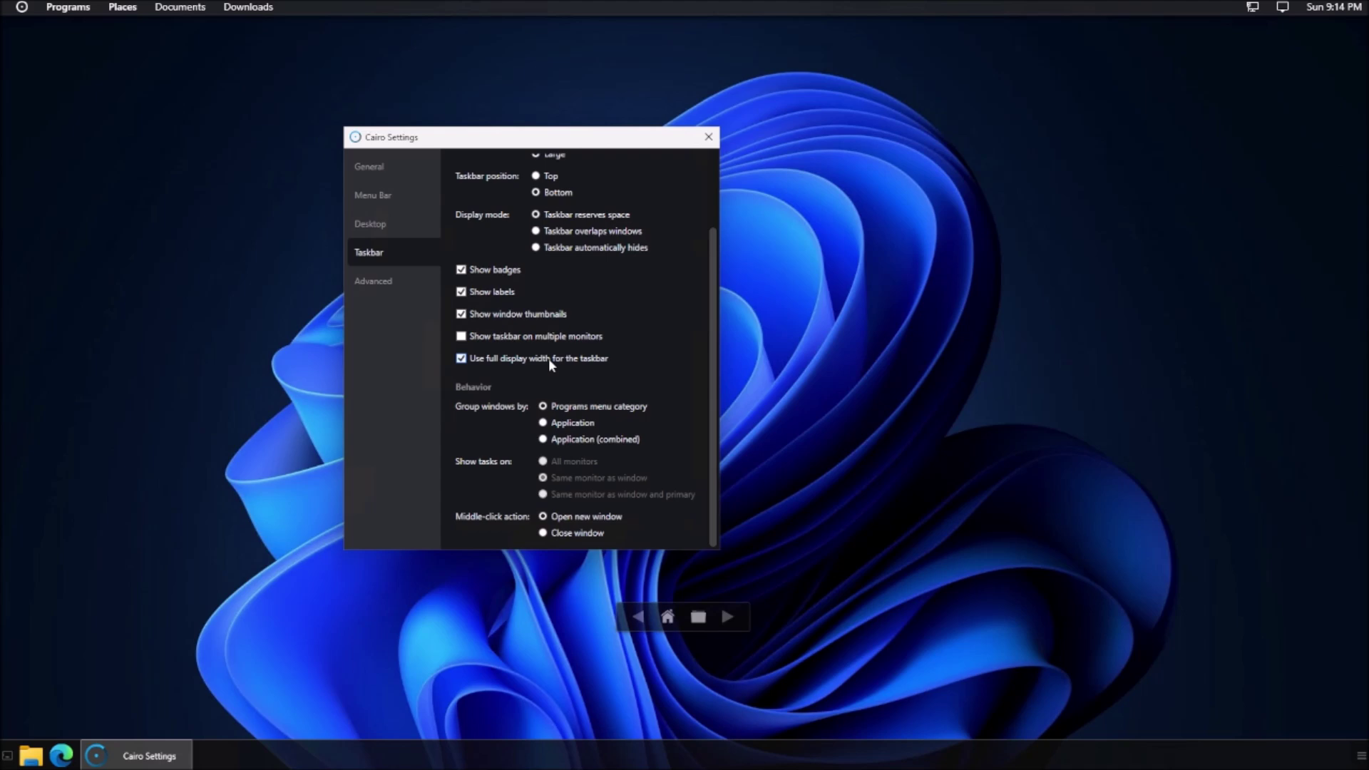
{"action": "left_click_drag", "start_coordinate": [596, 139], "coordinate": [976, 104]}
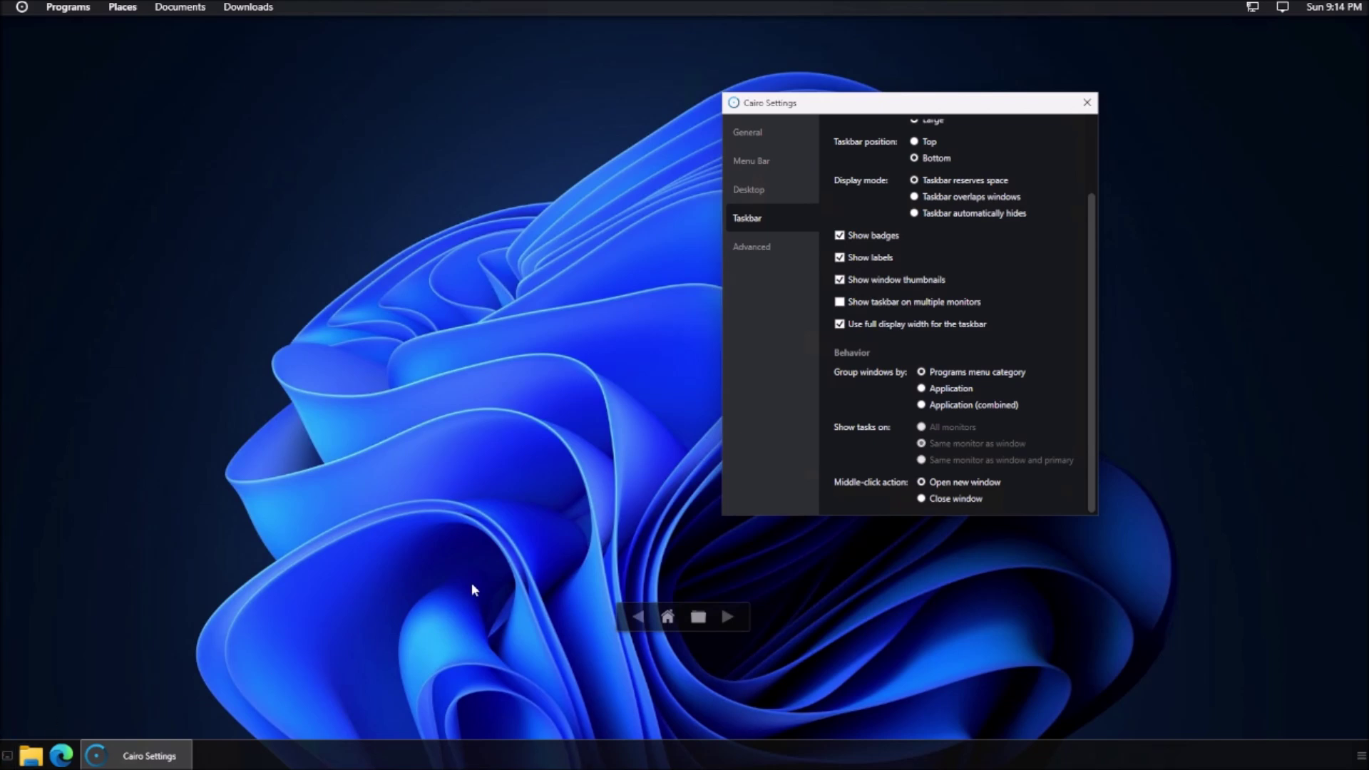
- Open the Advanced settings and examine the time format, file manager path and shell options
{"action": "left_click", "coordinate": [788, 236]}
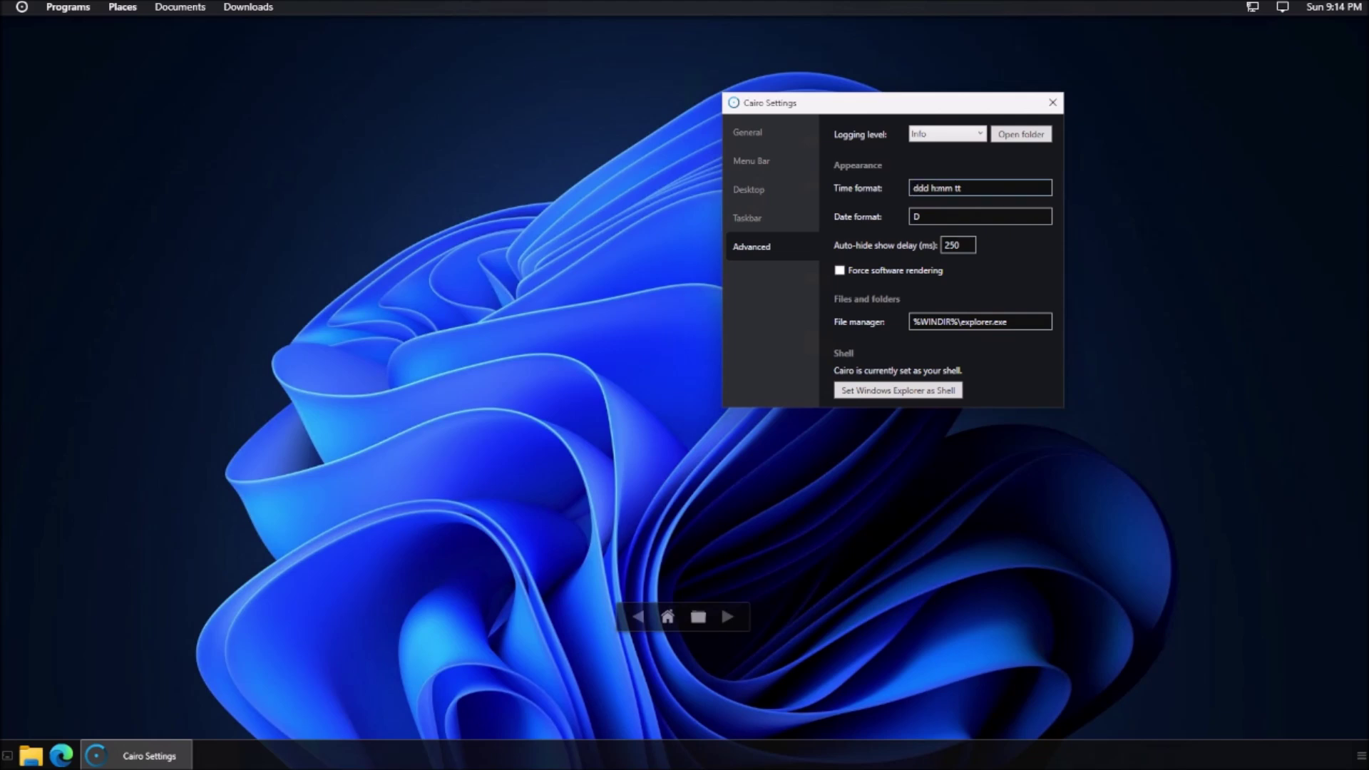
{"action": "mouse_move", "coordinate": [923, 188]}
{"action": "left_click_drag", "start_coordinate": [1006, 324], "coordinate": [905, 305]}
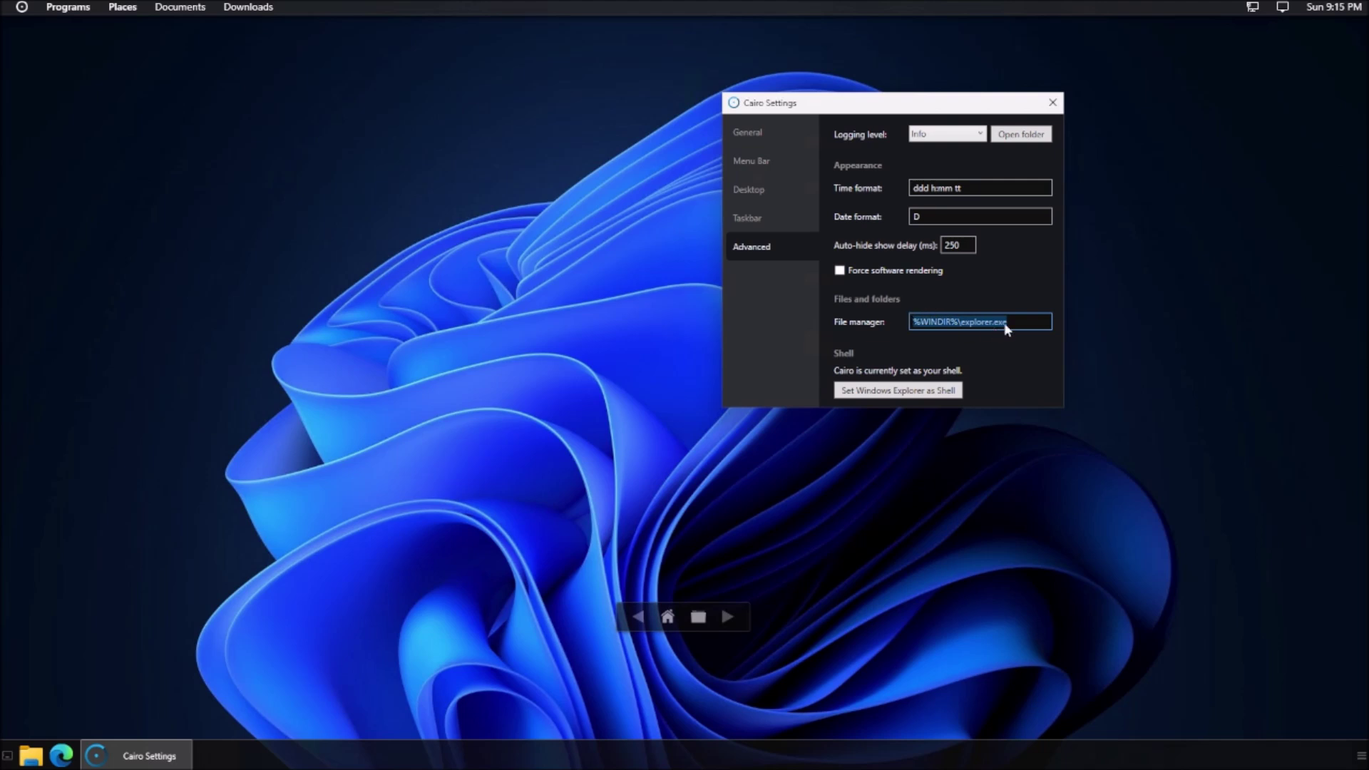
{"action": "left_click_drag", "start_coordinate": [1004, 322], "coordinate": [905, 321]}
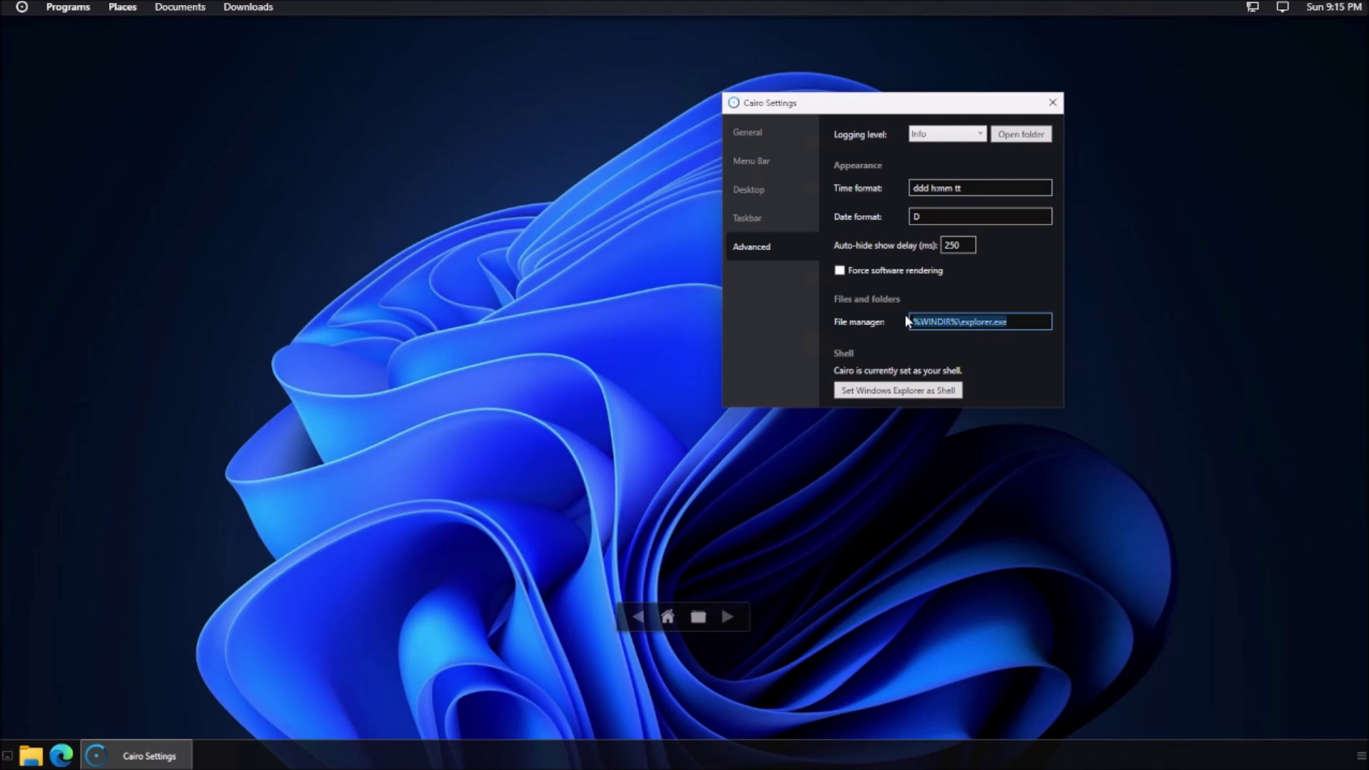
{"action": "left_click", "coordinate": [1011, 323]}
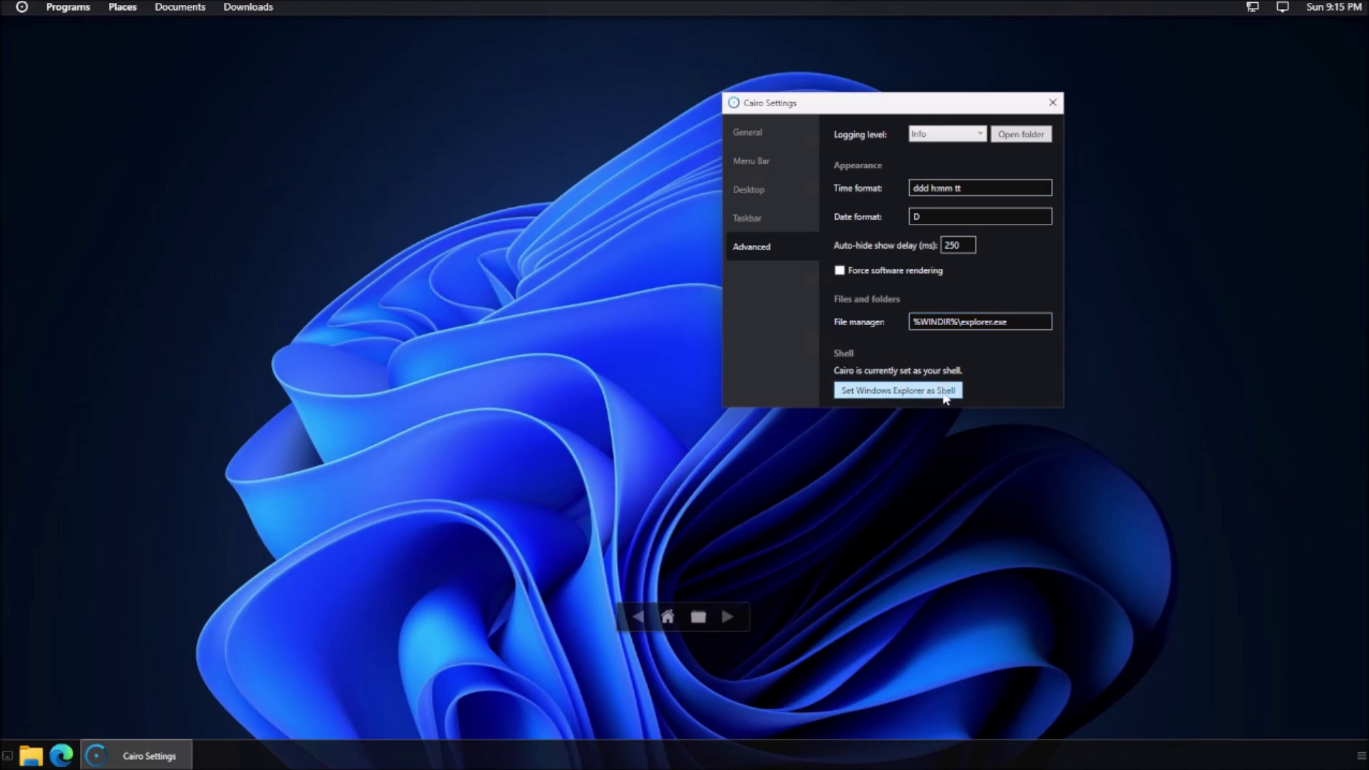
{"action": "left_click_drag", "start_coordinate": [843, 107], "coordinate": [778, 185]}
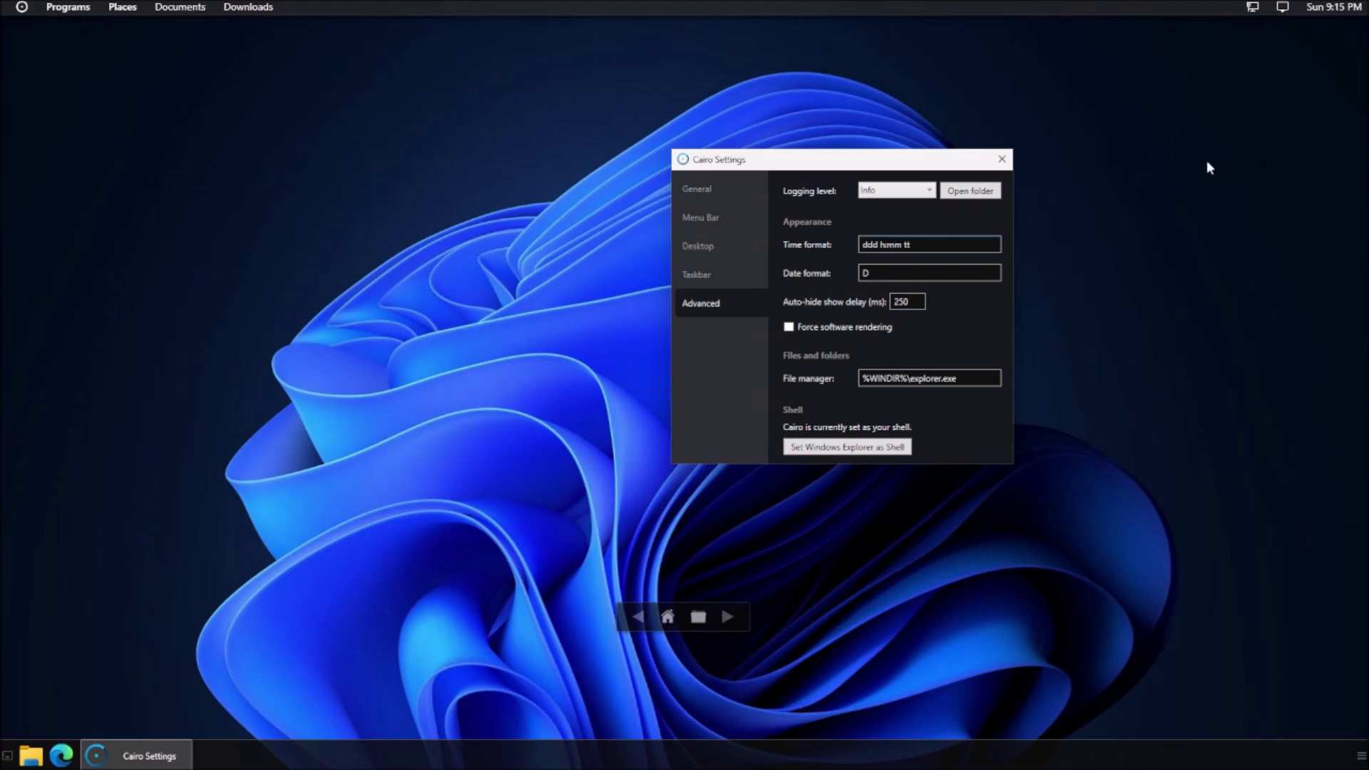
{"action": "left_click_drag", "start_coordinate": [726, 159], "coordinate": [820, 141]}
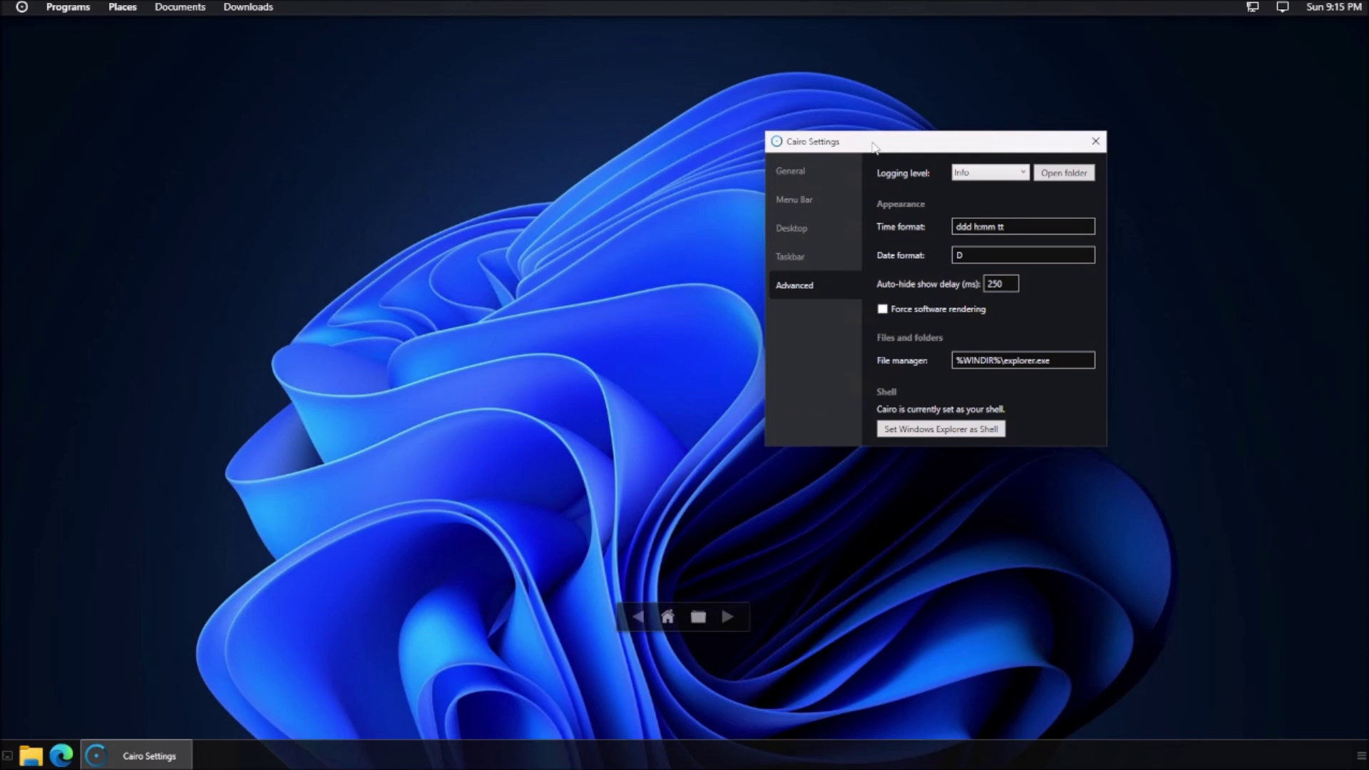
- Look at the Windows Start menu and compare it with the Cairo Programs menu
{"action": "key", "text": "super"}
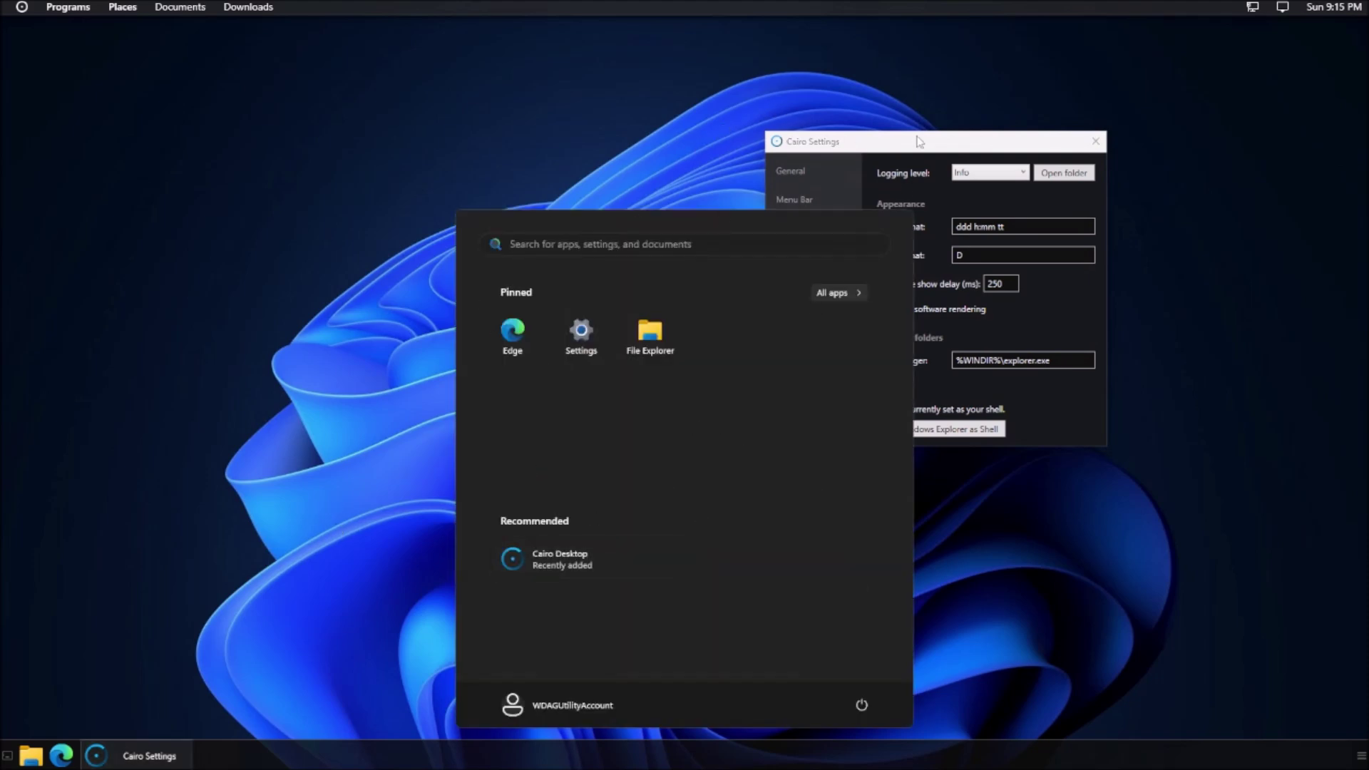
{"action": "left_click_drag", "start_coordinate": [911, 153], "coordinate": [996, 155]}
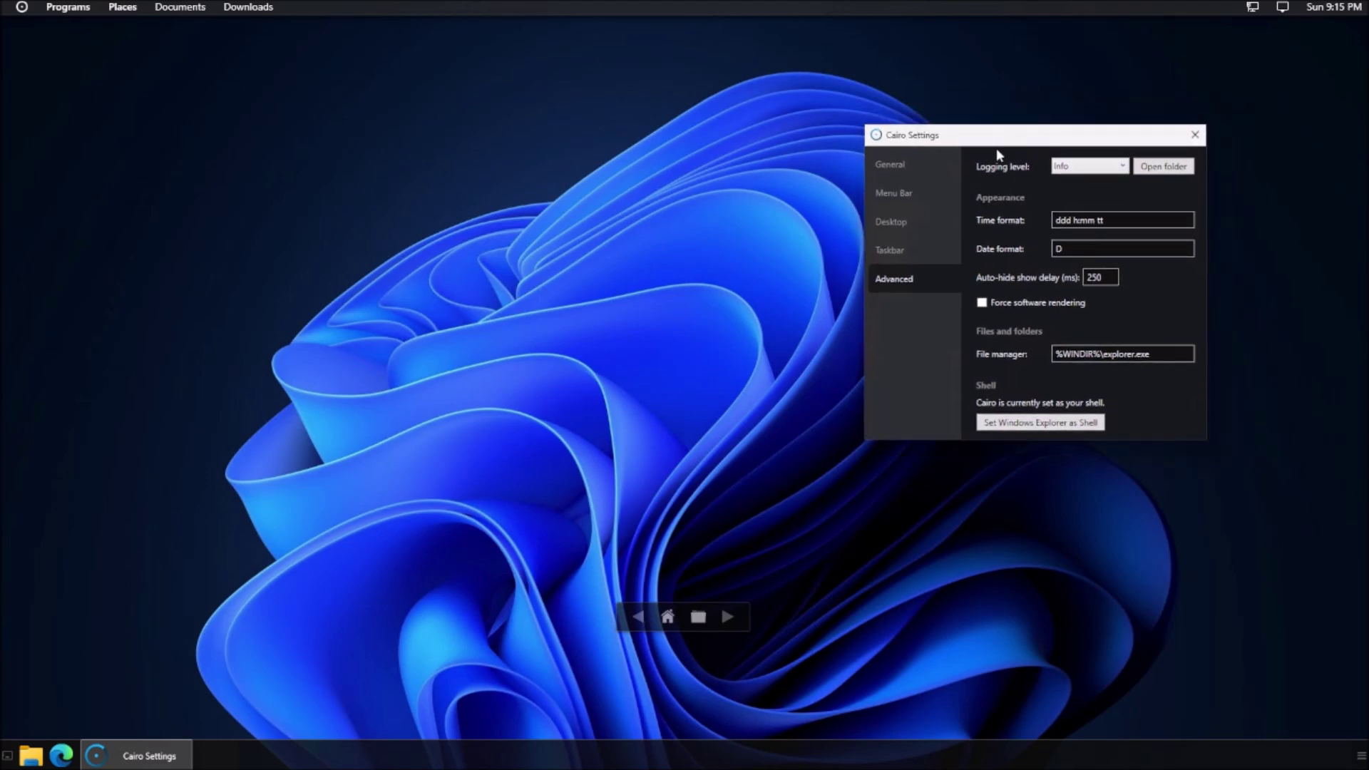
{"action": "left_click", "coordinate": [70, 11]}
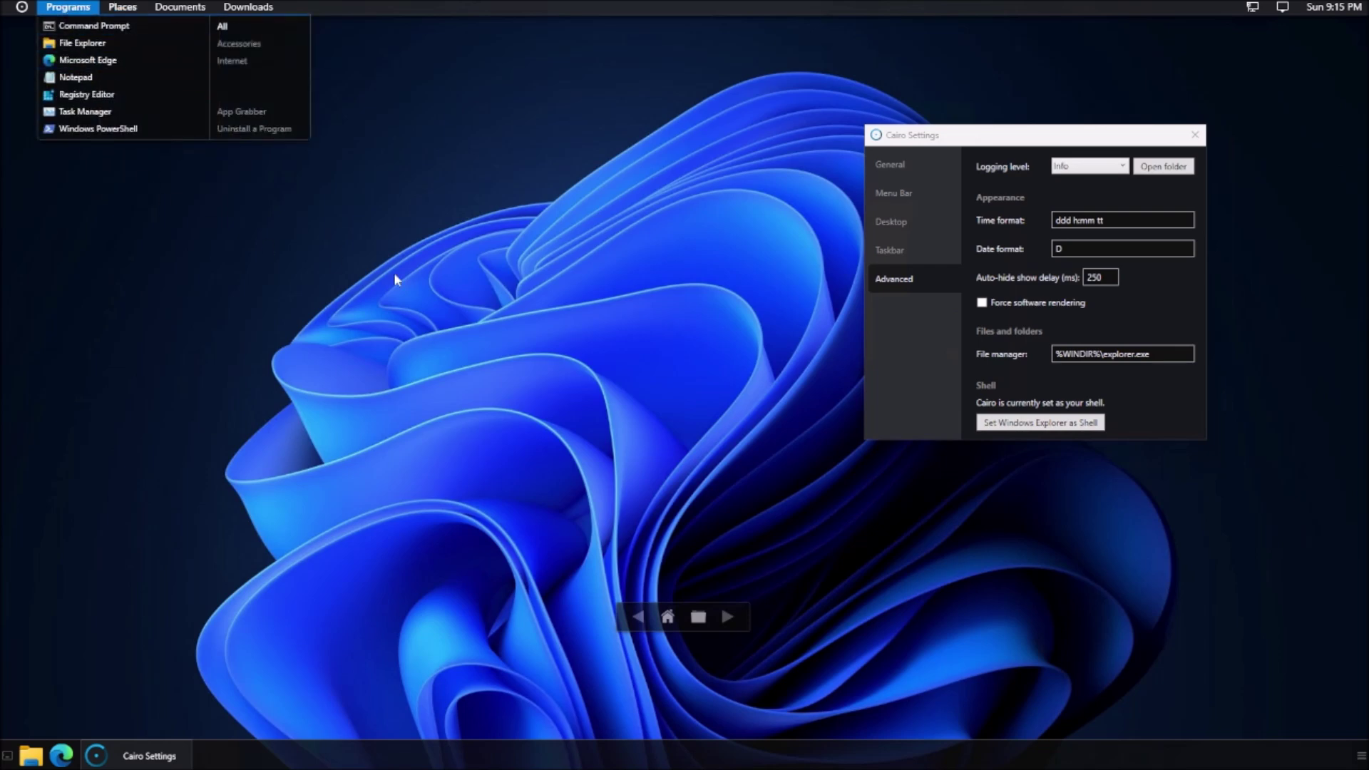
{"action": "left_click", "coordinate": [1105, 183]}
{"action": "left_click_drag", "start_coordinate": [1061, 139], "coordinate": [785, 170]}
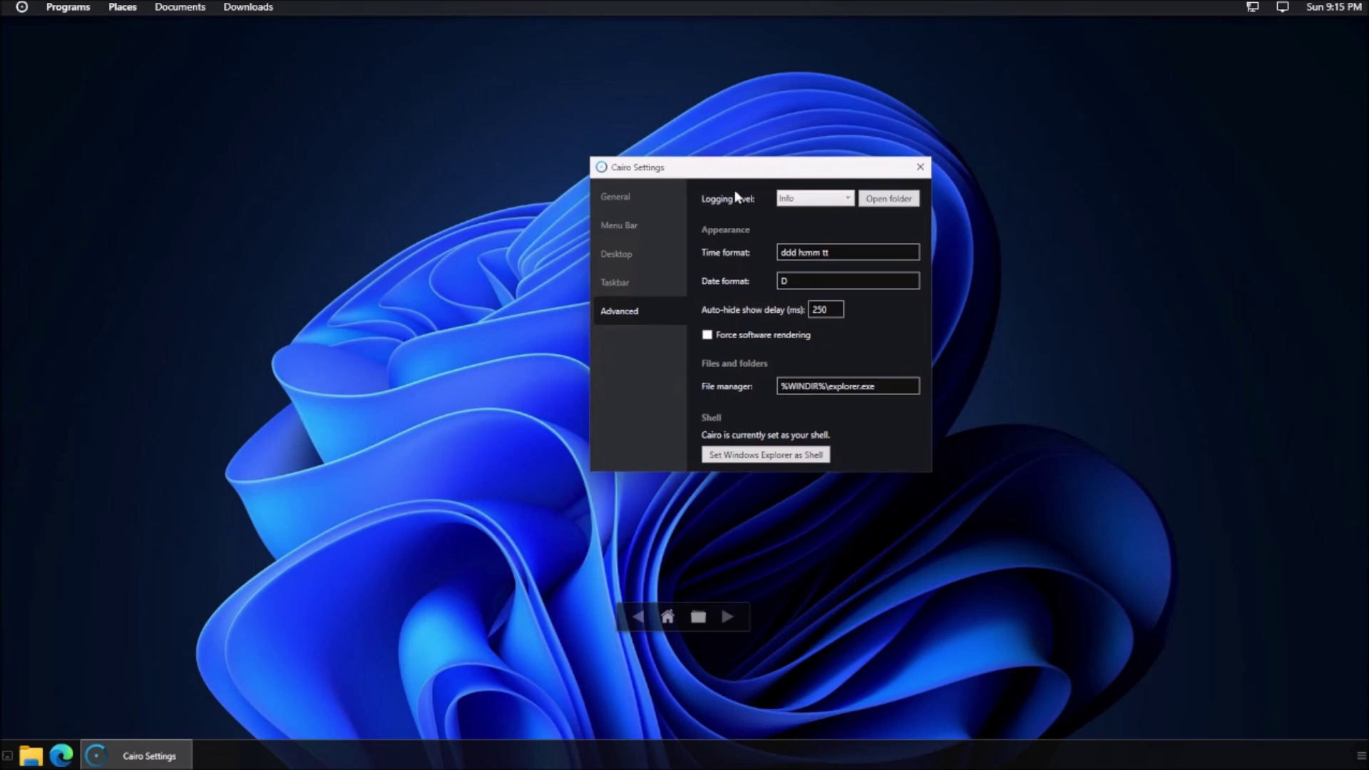
{"action": "left_click", "coordinate": [63, 7]}
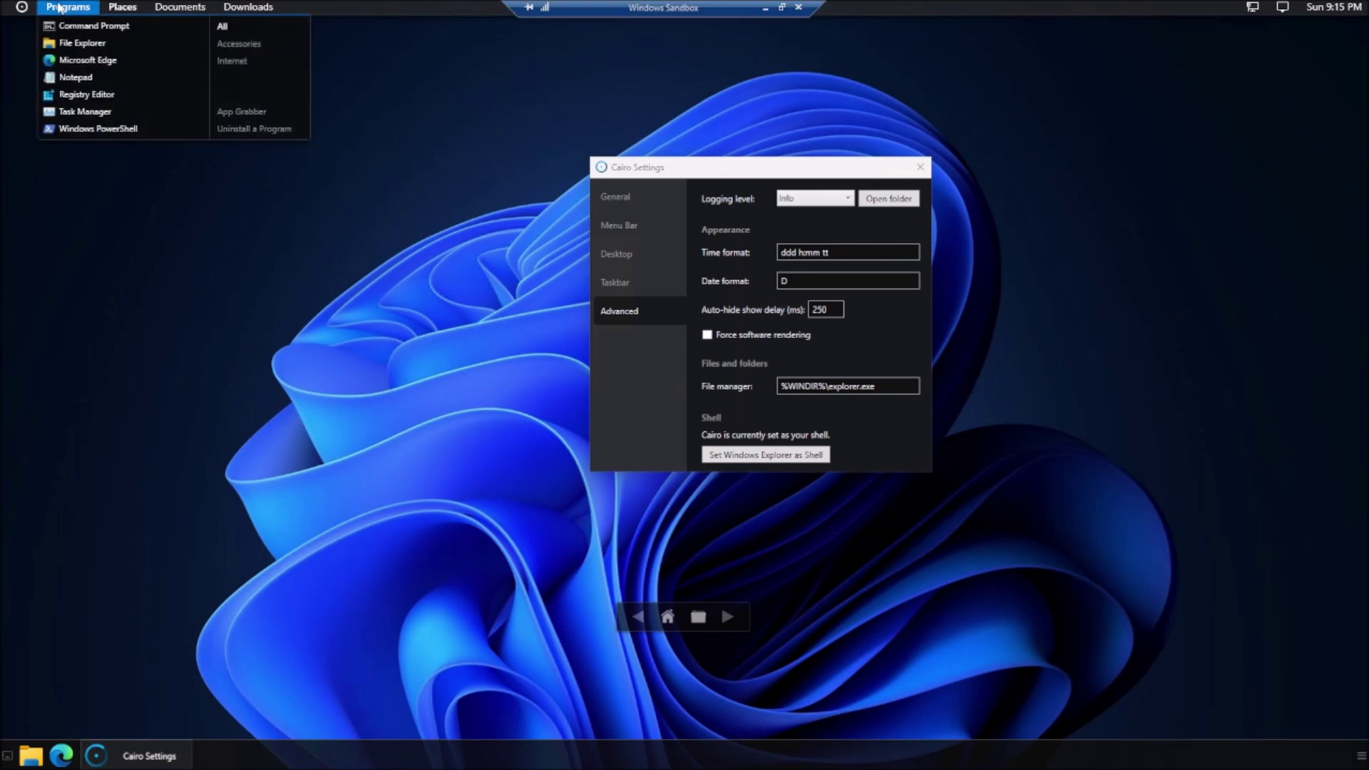
{"action": "left_click", "coordinate": [60, 8]}
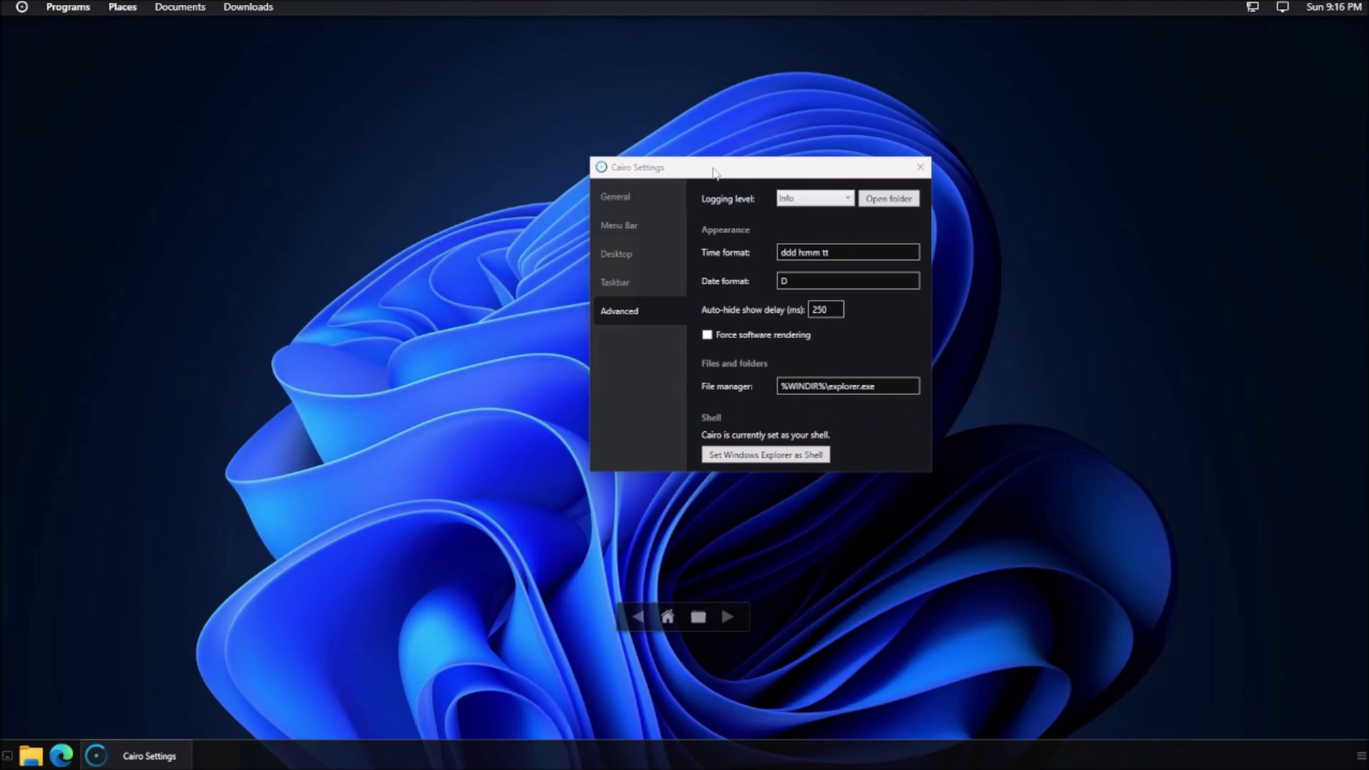
{"action": "left_click_drag", "start_coordinate": [702, 181], "coordinate": [635, 198]}
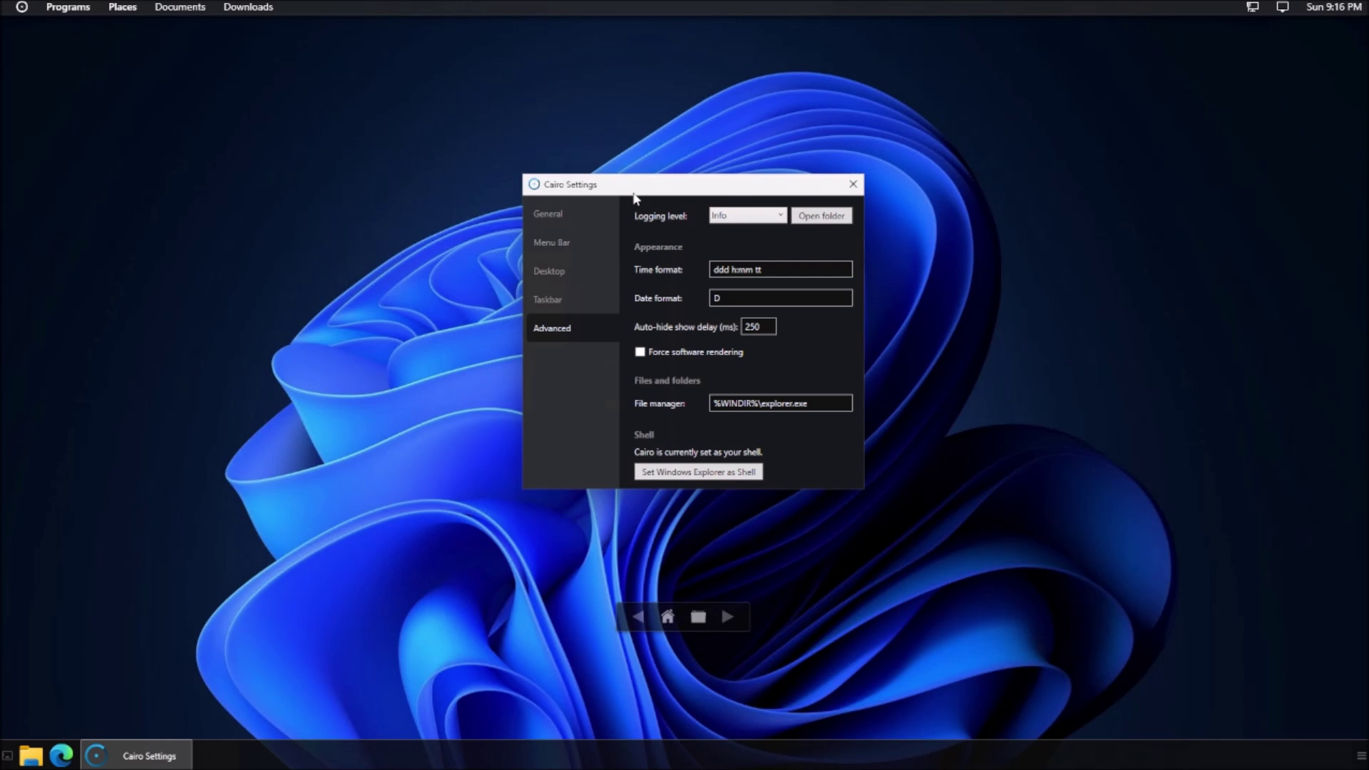
{"action": "left_click_drag", "start_coordinate": [695, 193], "coordinate": [878, 220]}
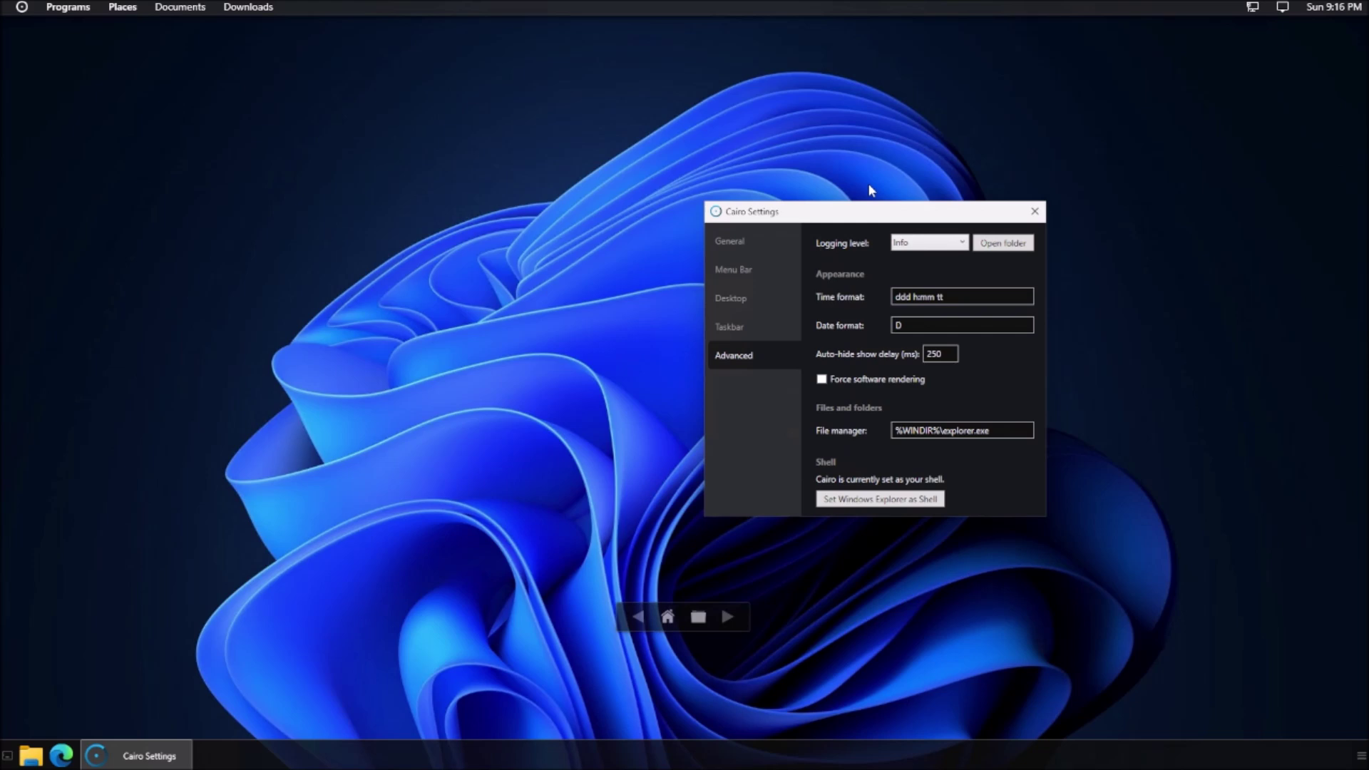
{"action": "left_click_drag", "start_coordinate": [825, 216], "coordinate": [758, 195]}
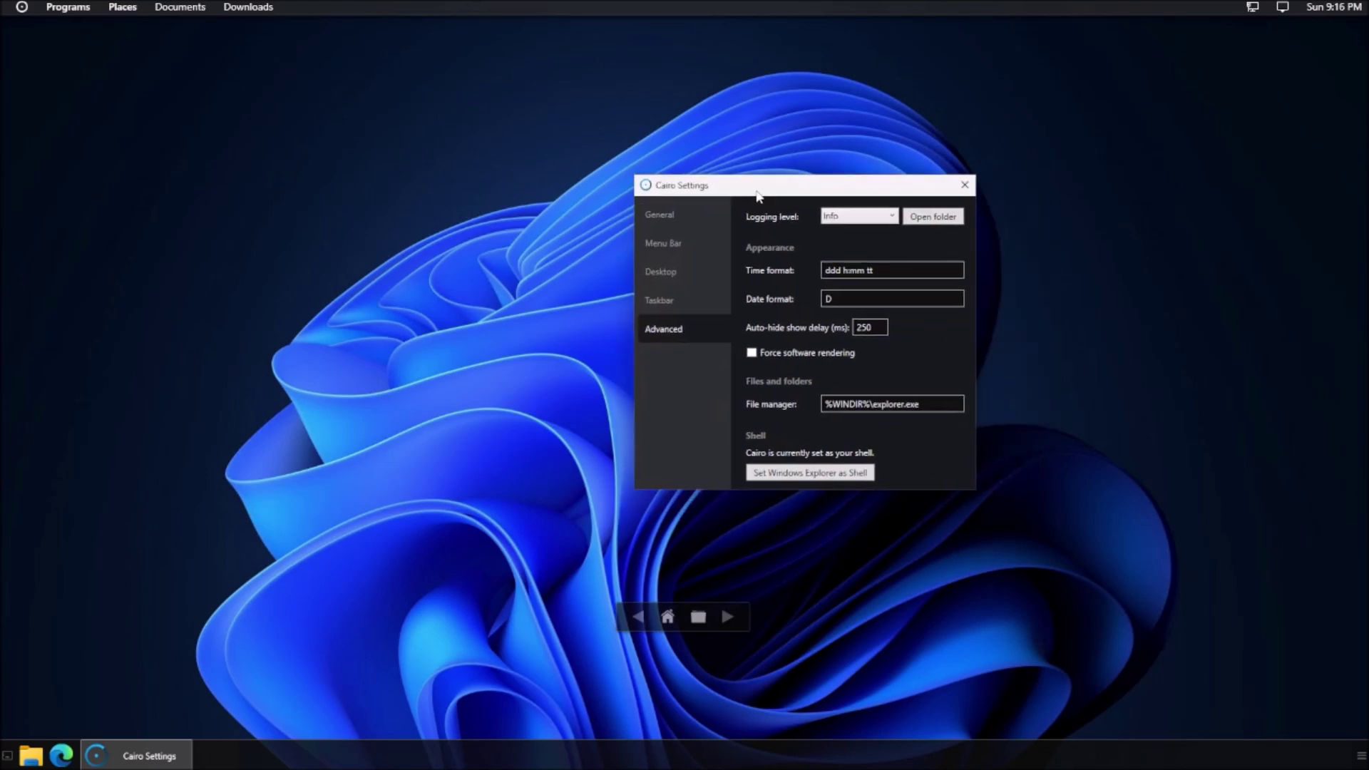
- Revisit the Taskbar, Menu Bar and General settings, and close the Cairo Settings window
{"action": "left_click", "coordinate": [665, 302]}
{"action": "left_click", "coordinate": [673, 249]}
{"action": "left_click", "coordinate": [719, 213]}
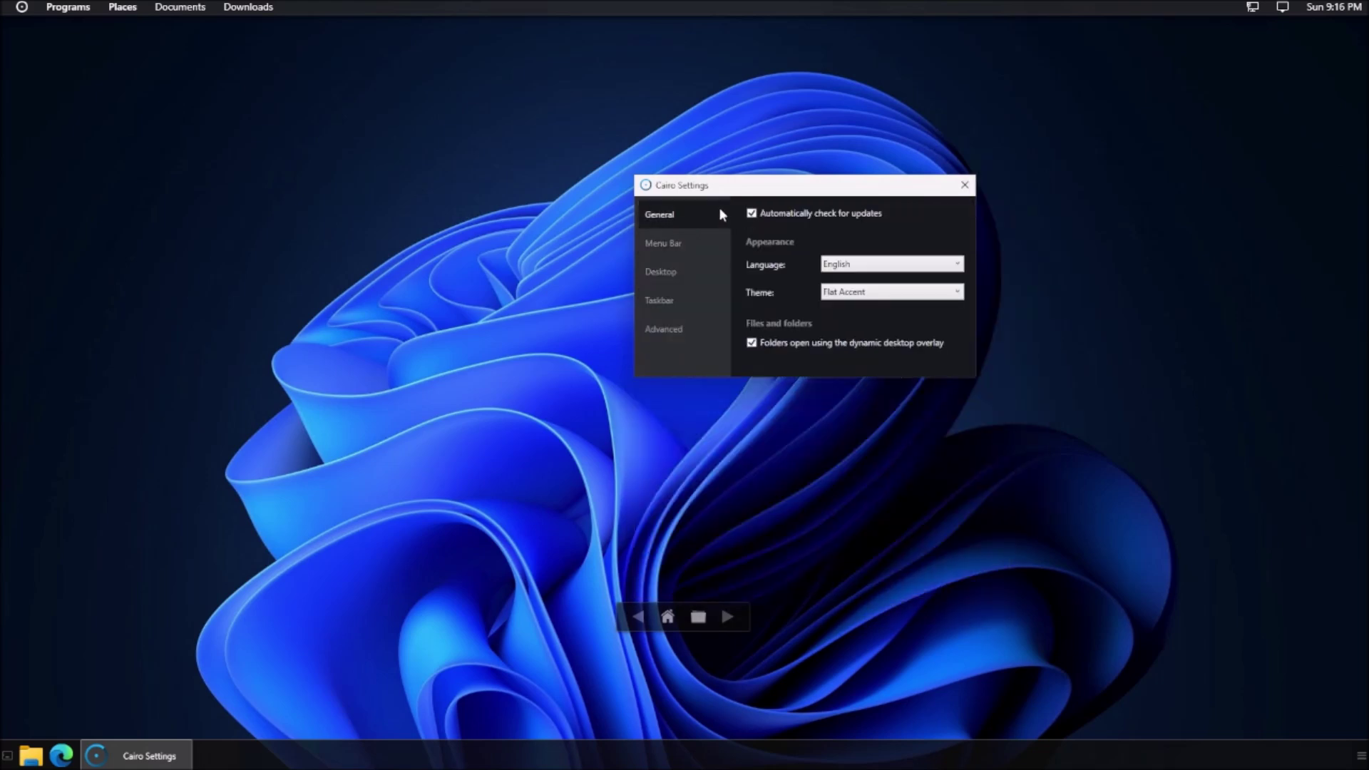
{"action": "left_click", "coordinate": [965, 186]}
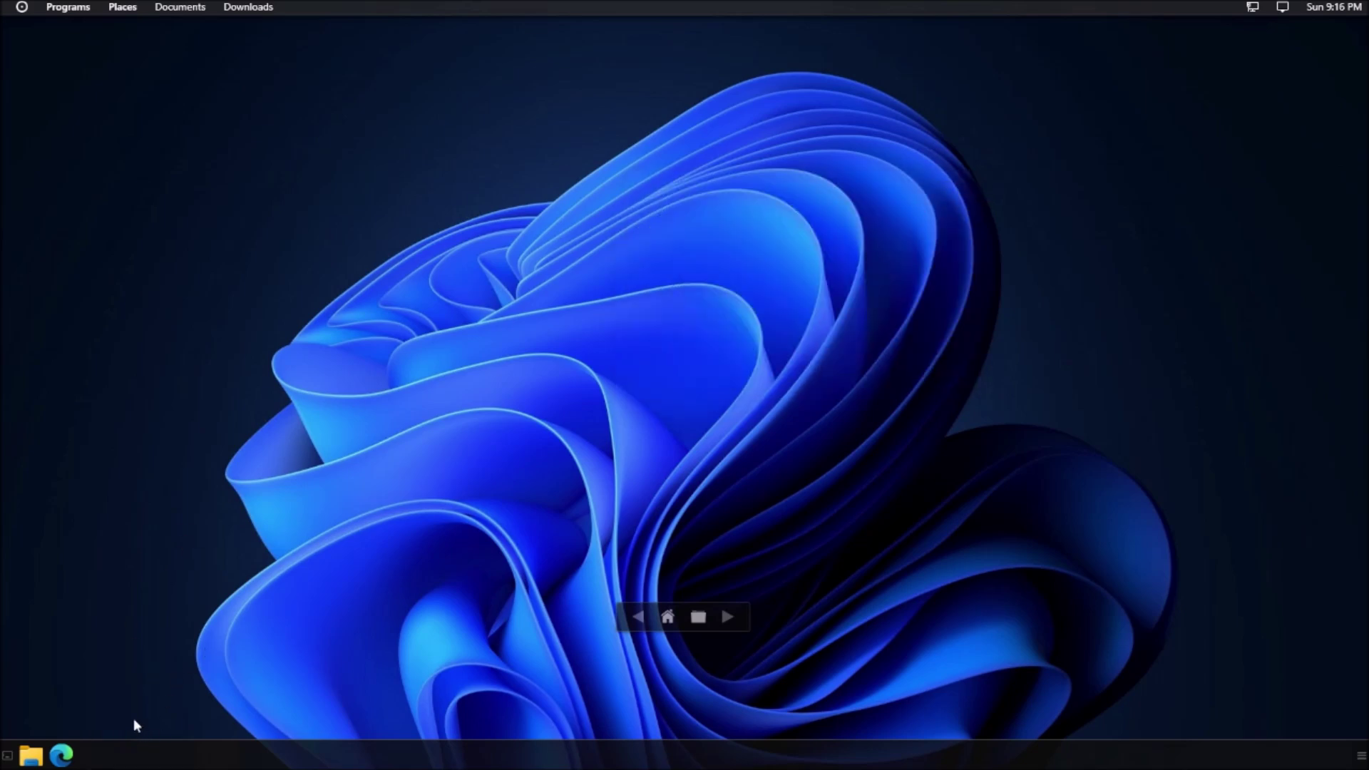
- Open File Explorer from the taskbar, view the Documents folder, and close the window
{"action": "left_click", "coordinate": [30, 755]}
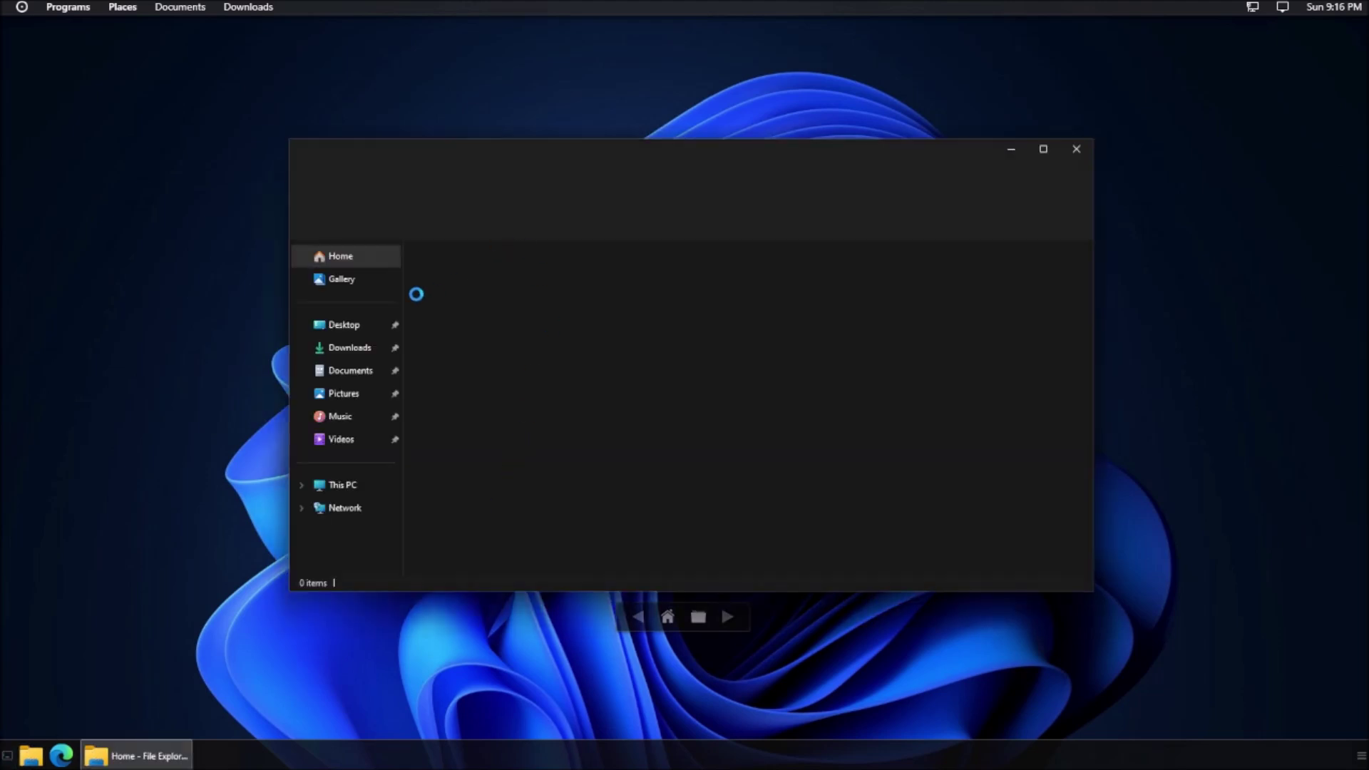
{"action": "double_click", "coordinate": [516, 311]}
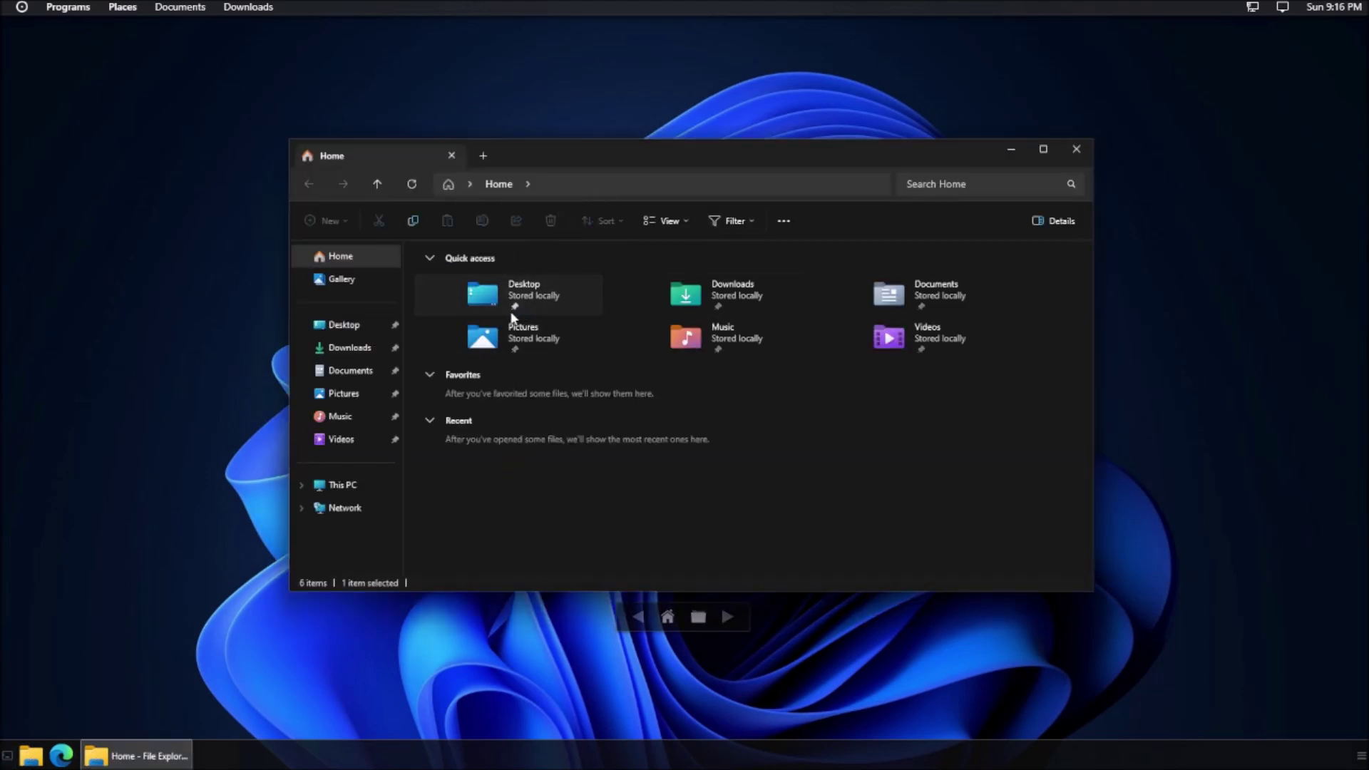
{"action": "left_click", "coordinate": [350, 370]}
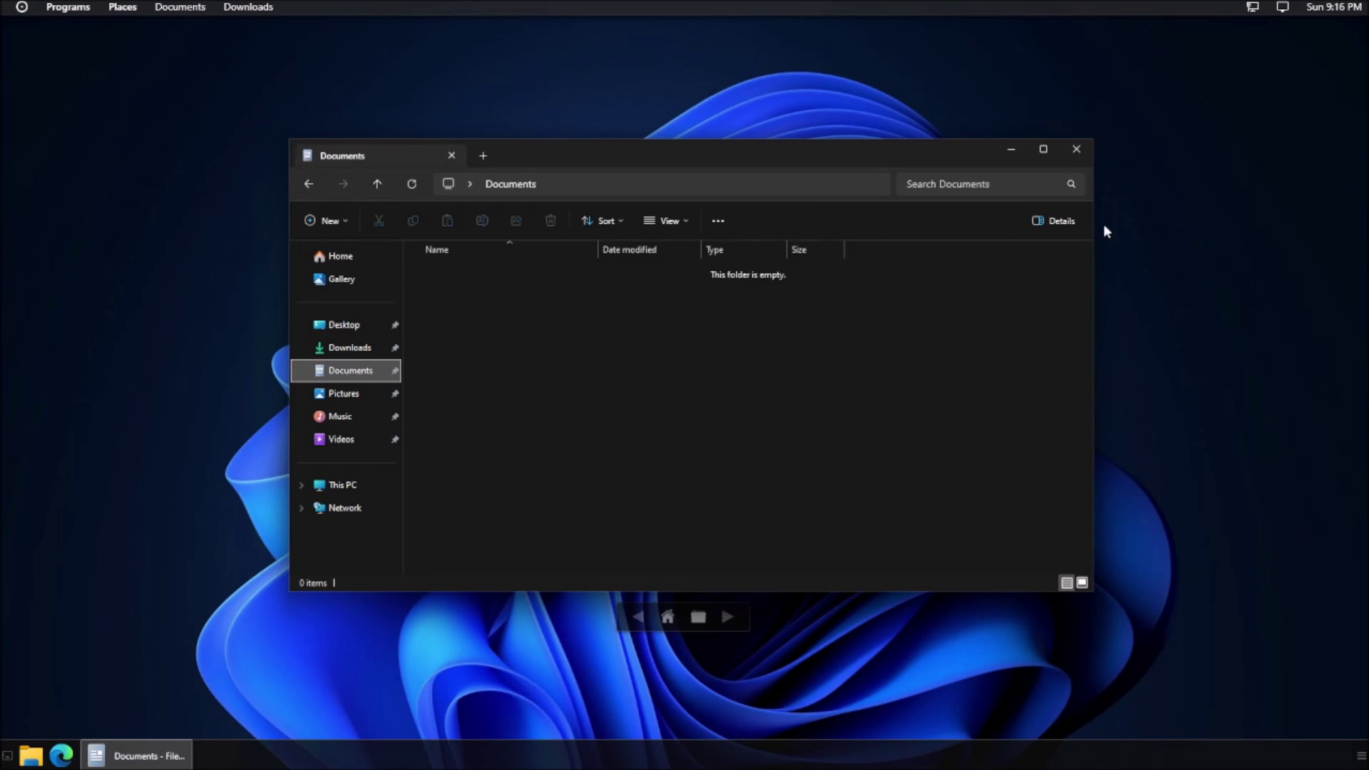
{"action": "left_click", "coordinate": [1078, 151]}
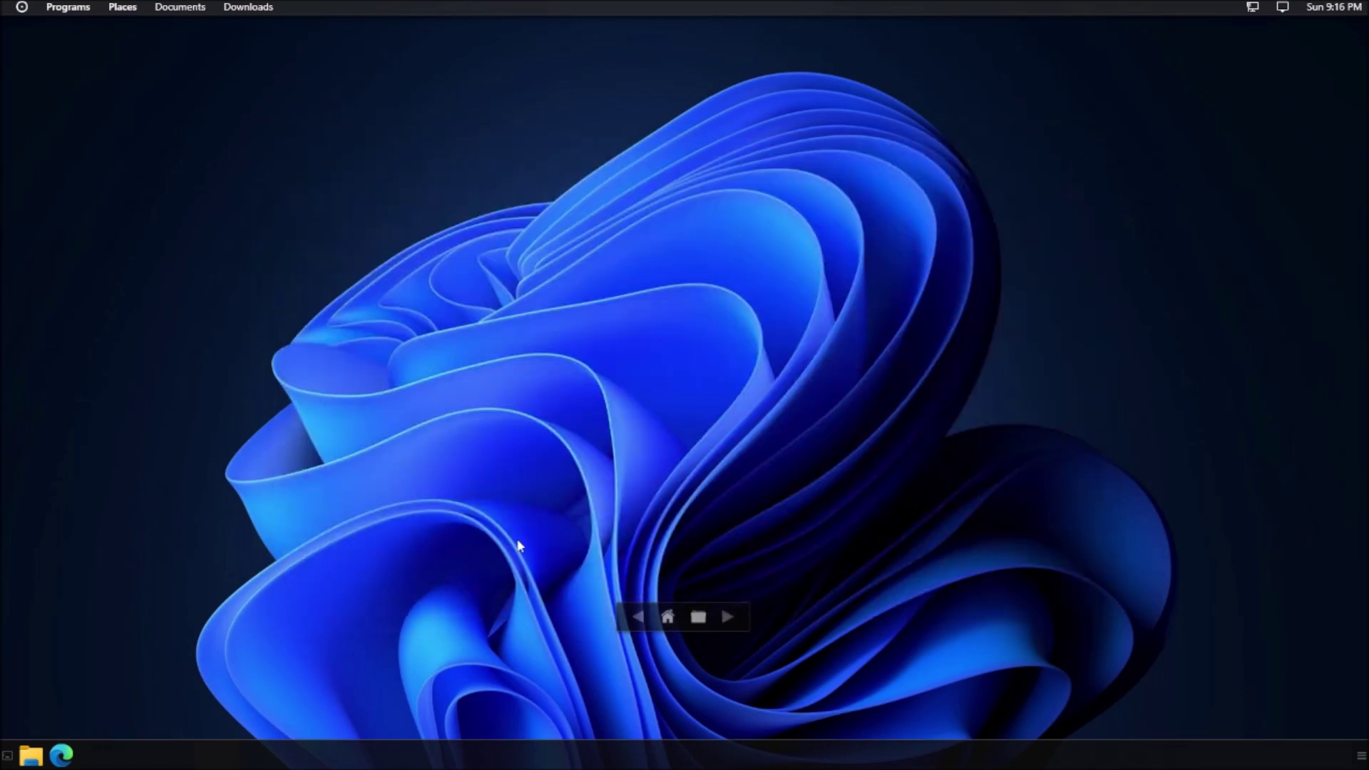
- Look at the Programs menu and reopen the Cairo Settings window
{"action": "left_click", "coordinate": [62, 8]}
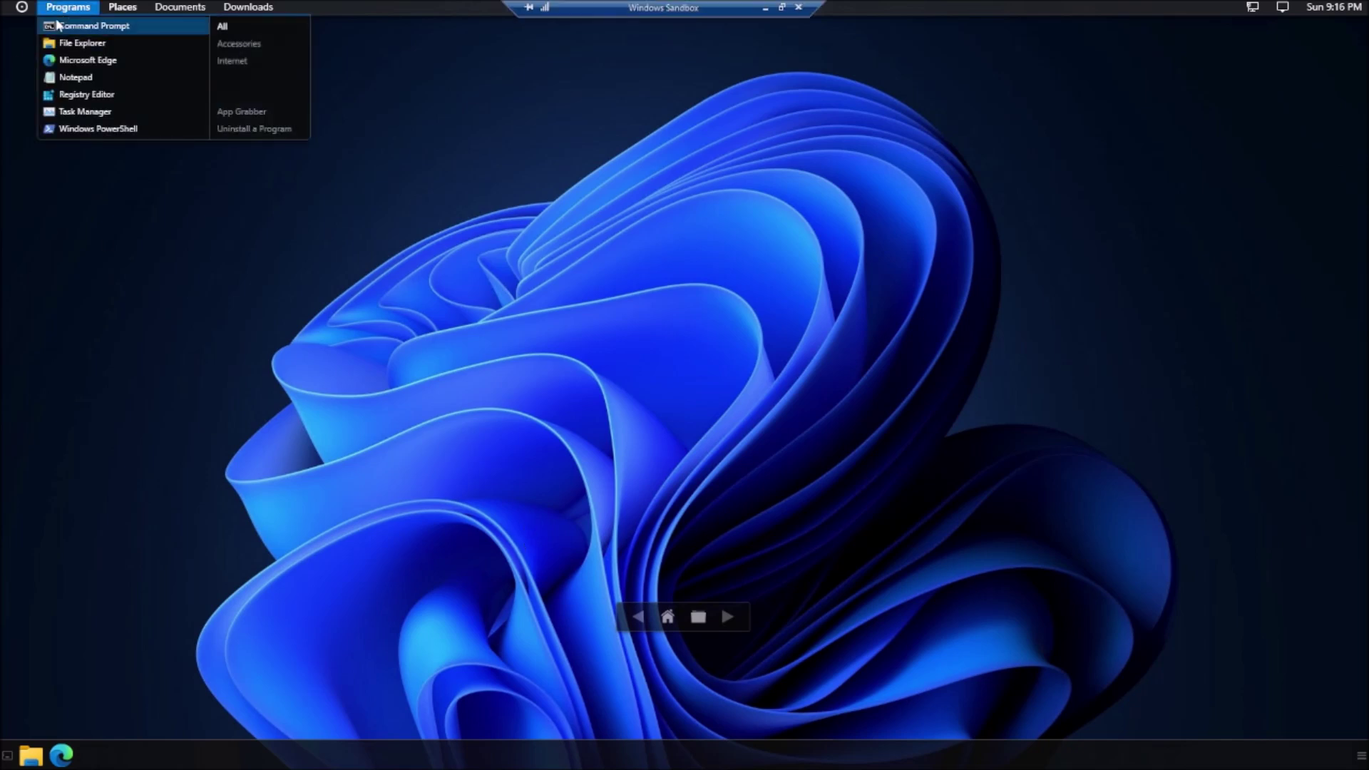
{"action": "left_click", "coordinate": [131, 174]}
{"action": "left_click", "coordinate": [22, 7]}
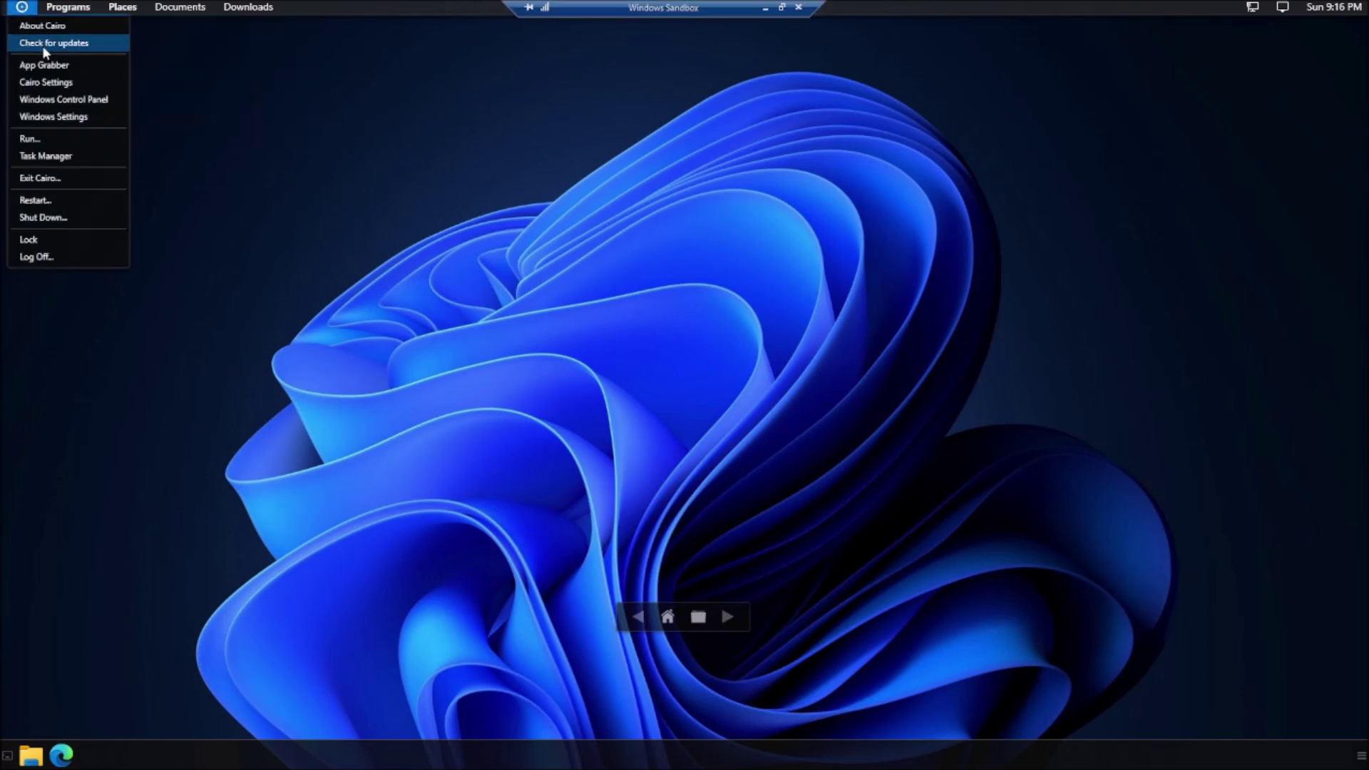
{"action": "left_click", "coordinate": [42, 82]}
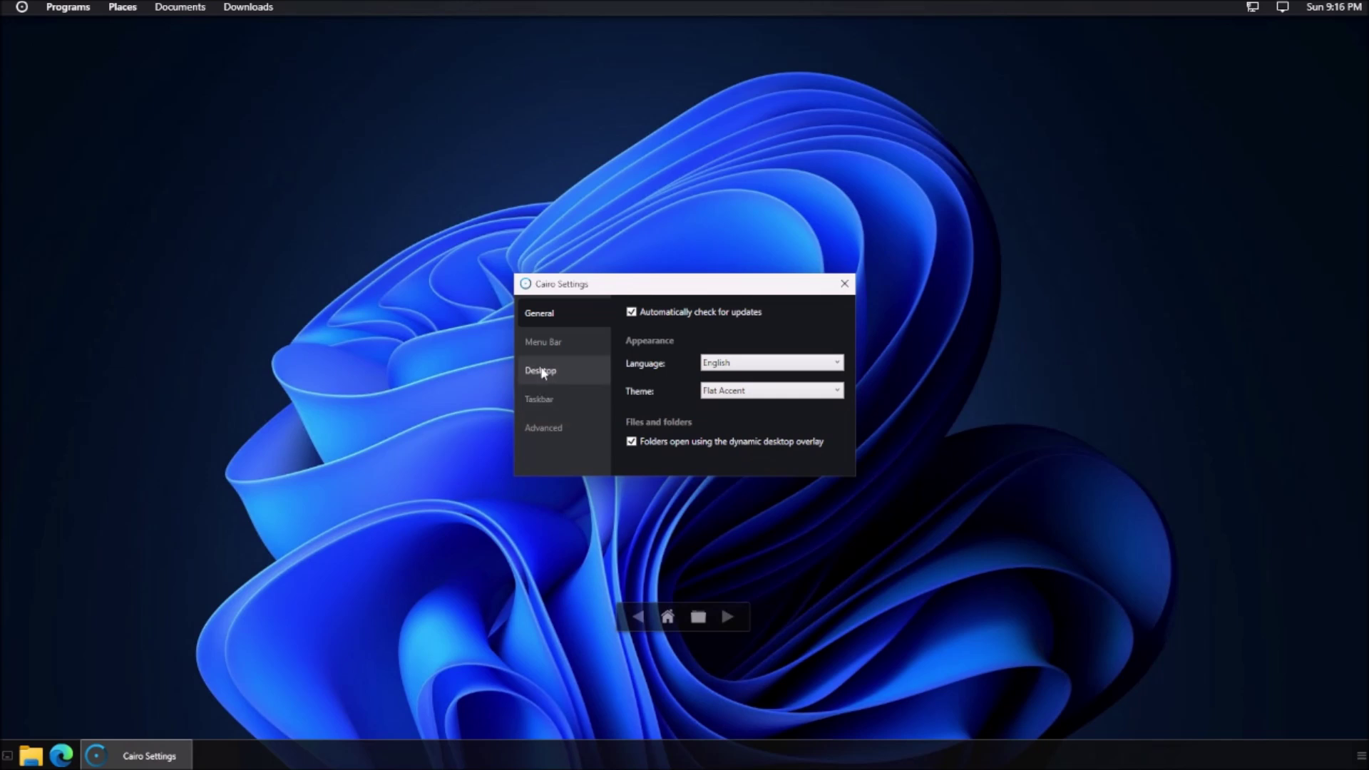
- Set the desktop home folder to Local Disk (C:) in the Desktop settings and close the Cairo Settings window
{"action": "left_click", "coordinate": [546, 345]}
{"action": "left_click", "coordinate": [565, 373]}
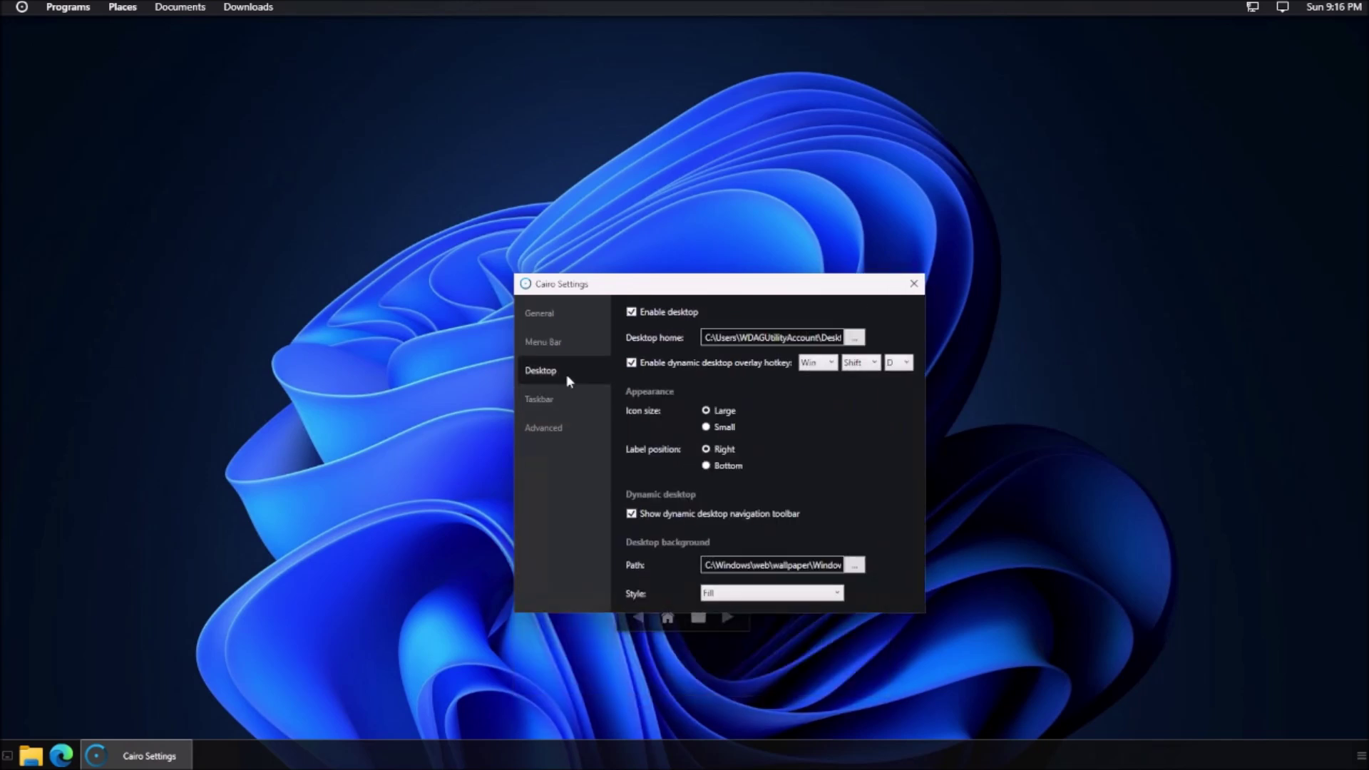
{"action": "left_click", "coordinate": [852, 337]}
{"action": "scroll", "coordinate": [549, 558], "scroll_direction": "down", "scroll_amount": 2}
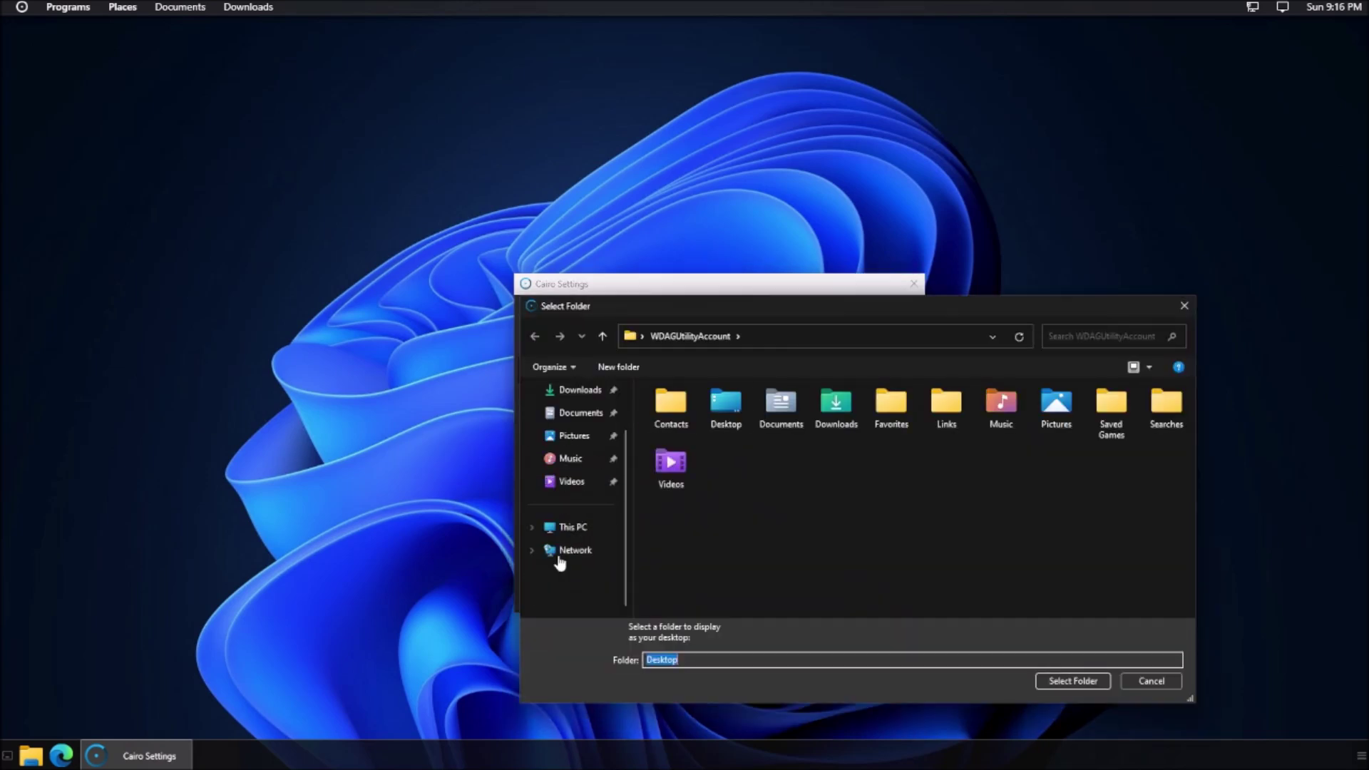
{"action": "left_click", "coordinate": [572, 532]}
{"action": "double_click", "coordinate": [679, 417]}
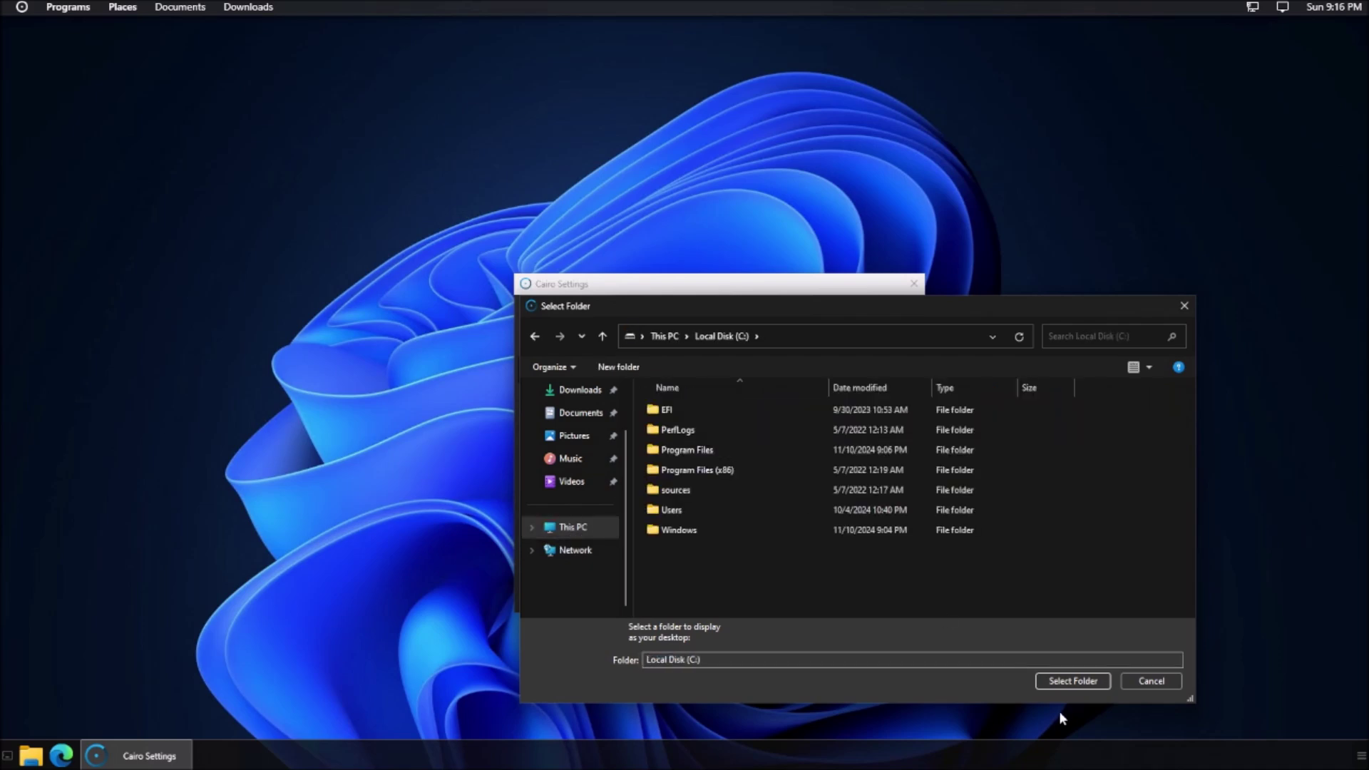
{"action": "left_click", "coordinate": [1053, 681]}
{"action": "left_click", "coordinate": [914, 285]}
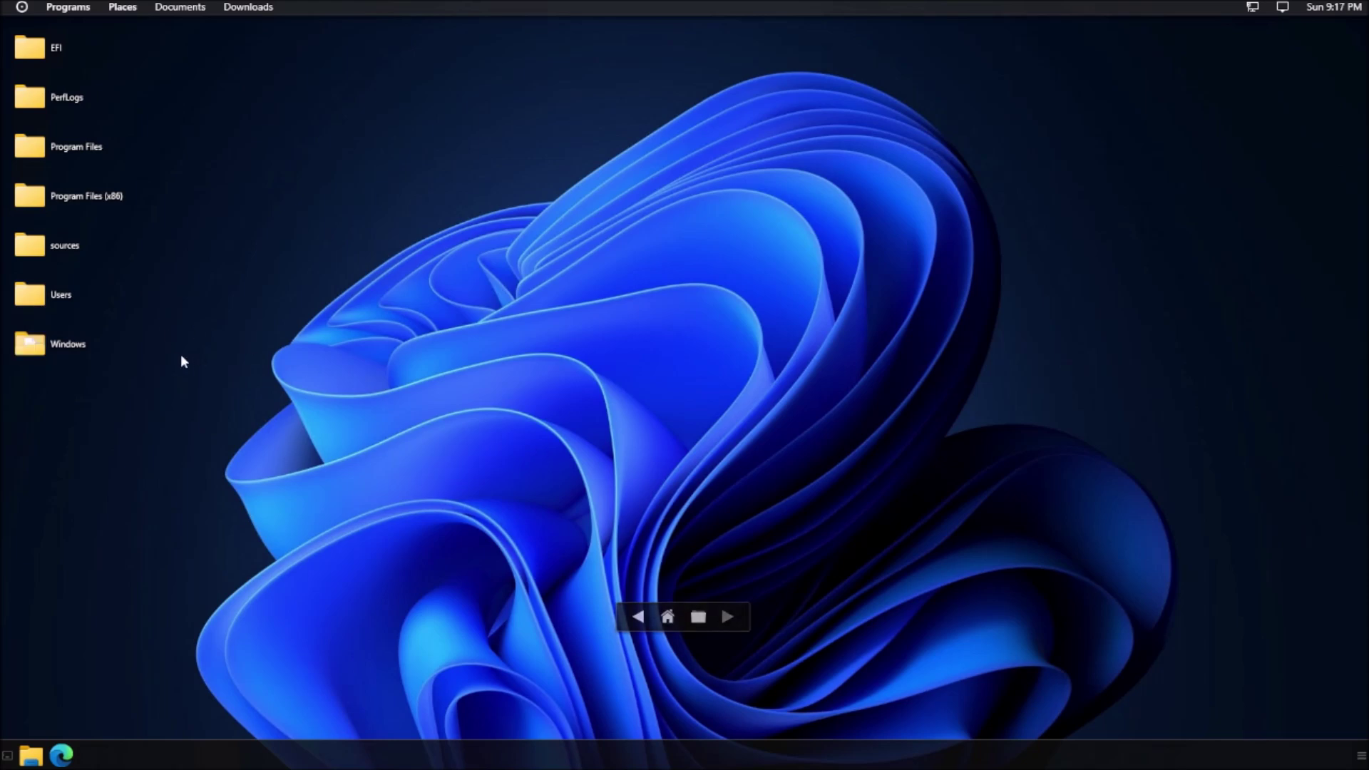
- Browse on the desktop through Users and WDAGUtilityAccount into the Desktop folder
{"action": "double_click", "coordinate": [60, 297]}
{"action": "double_click", "coordinate": [65, 178]}
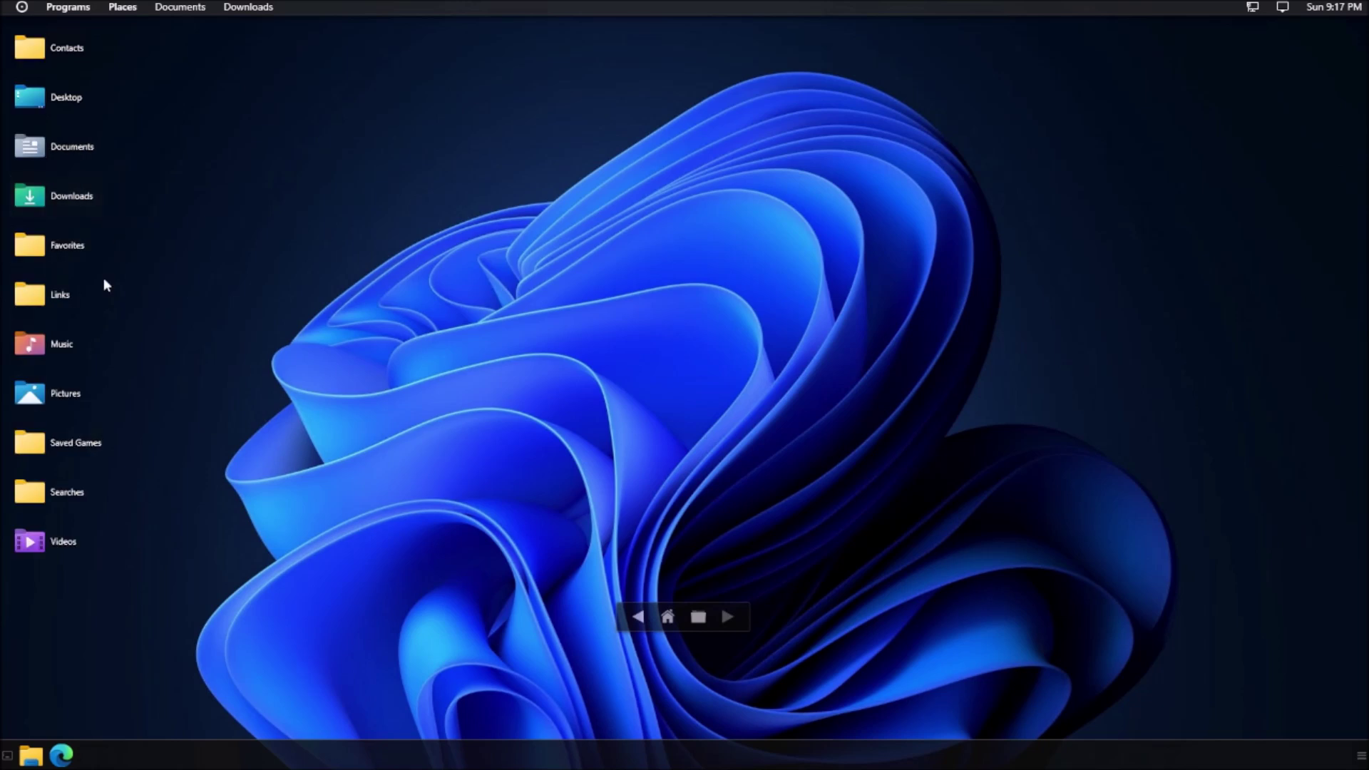
{"action": "double_click", "coordinate": [92, 111]}
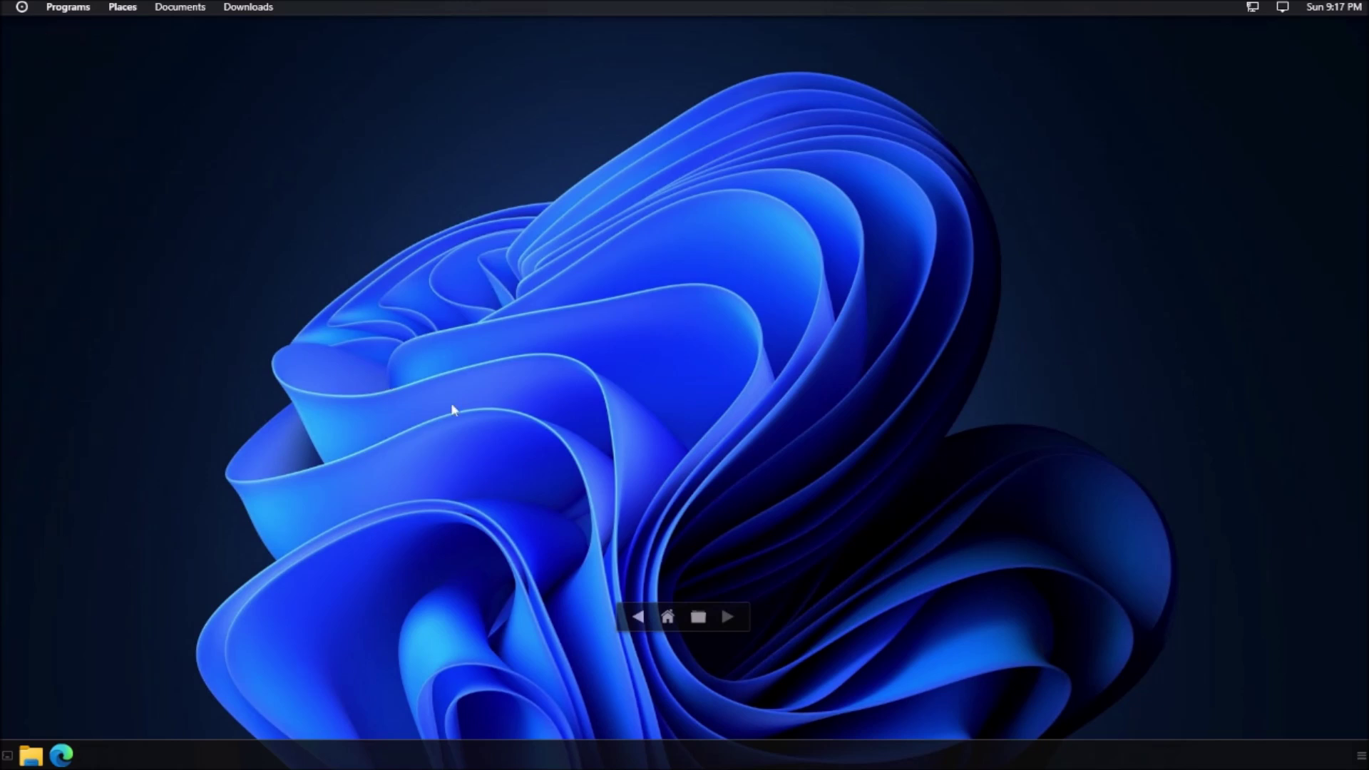
- Try the dynamic desktop navigation by going back and forward through visited folders, opening and dismissing the folder browser, and returning home
{"action": "left_click", "coordinate": [637, 617]}
{"action": "left_click", "coordinate": [638, 617]}
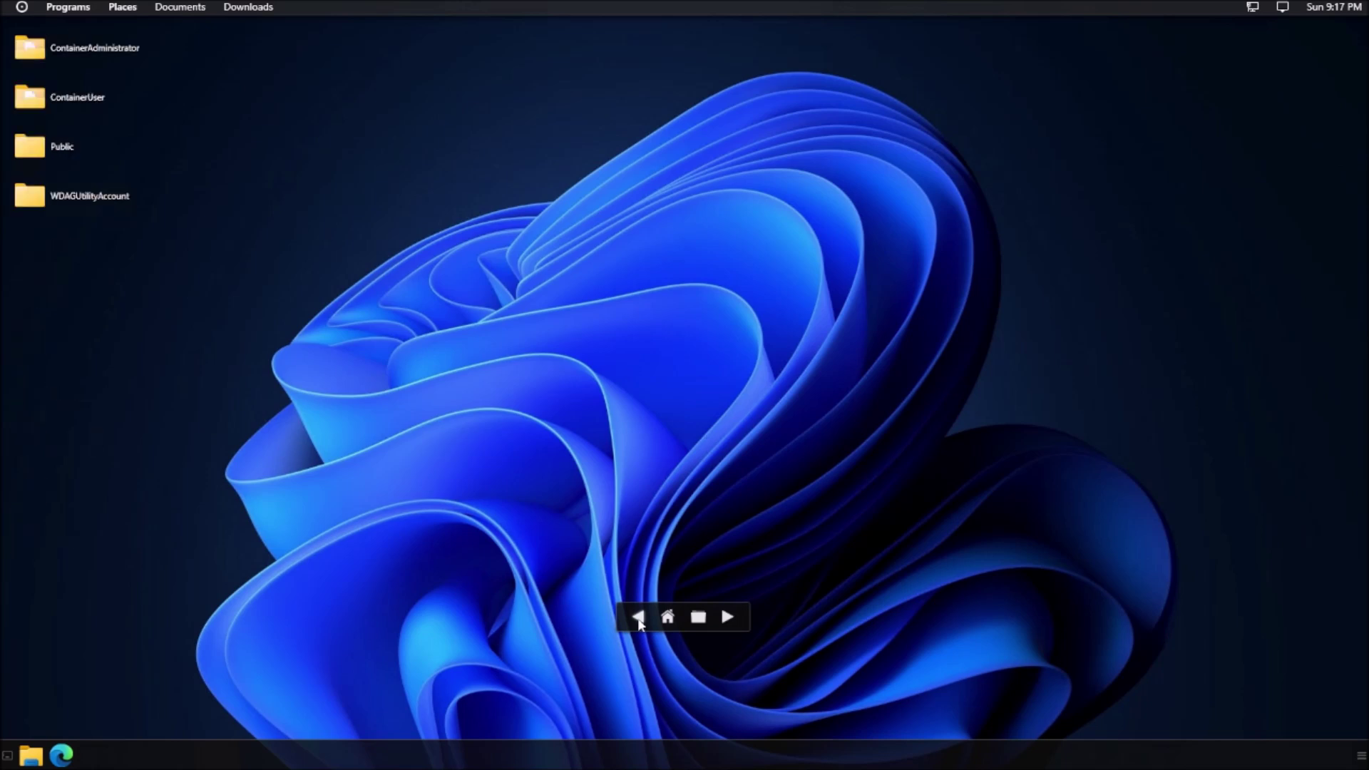
{"action": "left_click", "coordinate": [727, 617]}
{"action": "left_click", "coordinate": [728, 617]}
{"action": "left_click", "coordinate": [637, 617]}
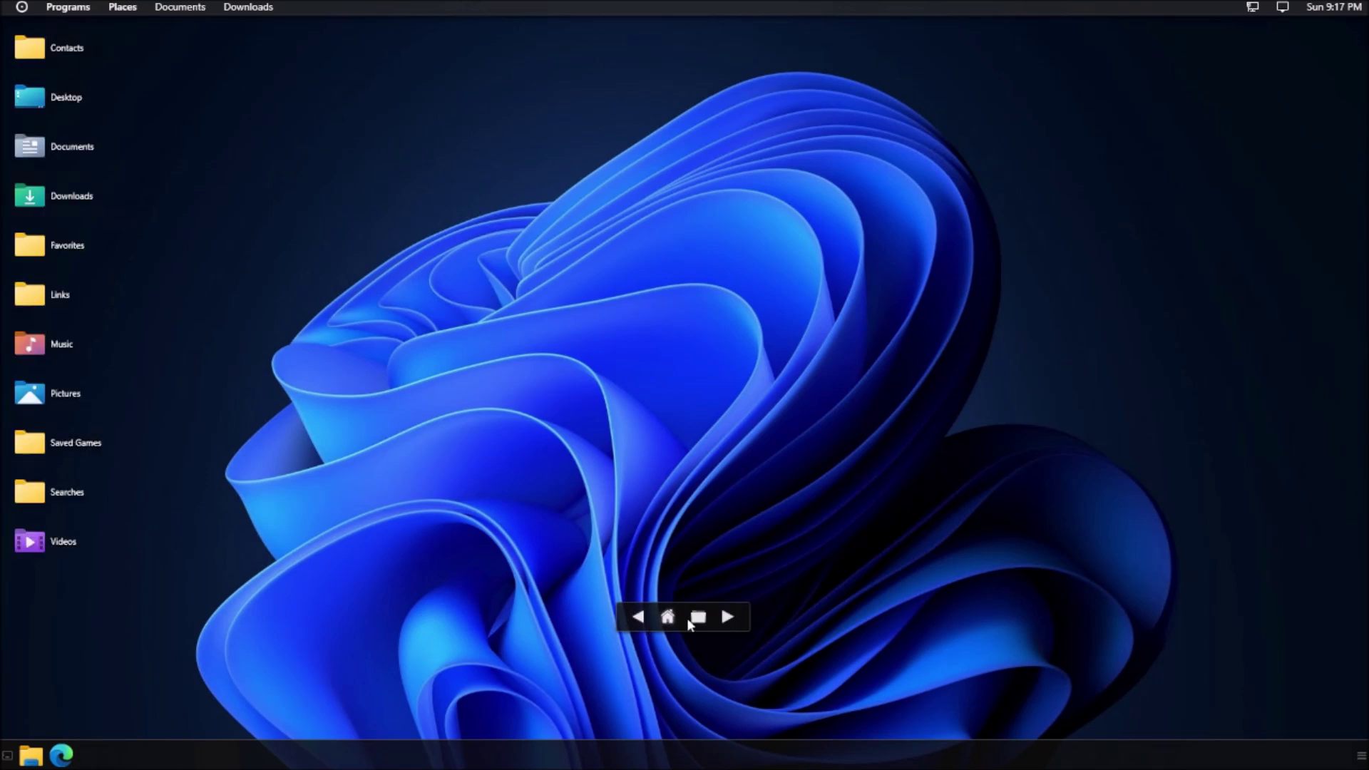
{"action": "left_click", "coordinate": [699, 615]}
{"action": "left_click", "coordinate": [1282, 333]}
{"action": "left_click", "coordinate": [638, 616]}
{"action": "left_click", "coordinate": [638, 619]}
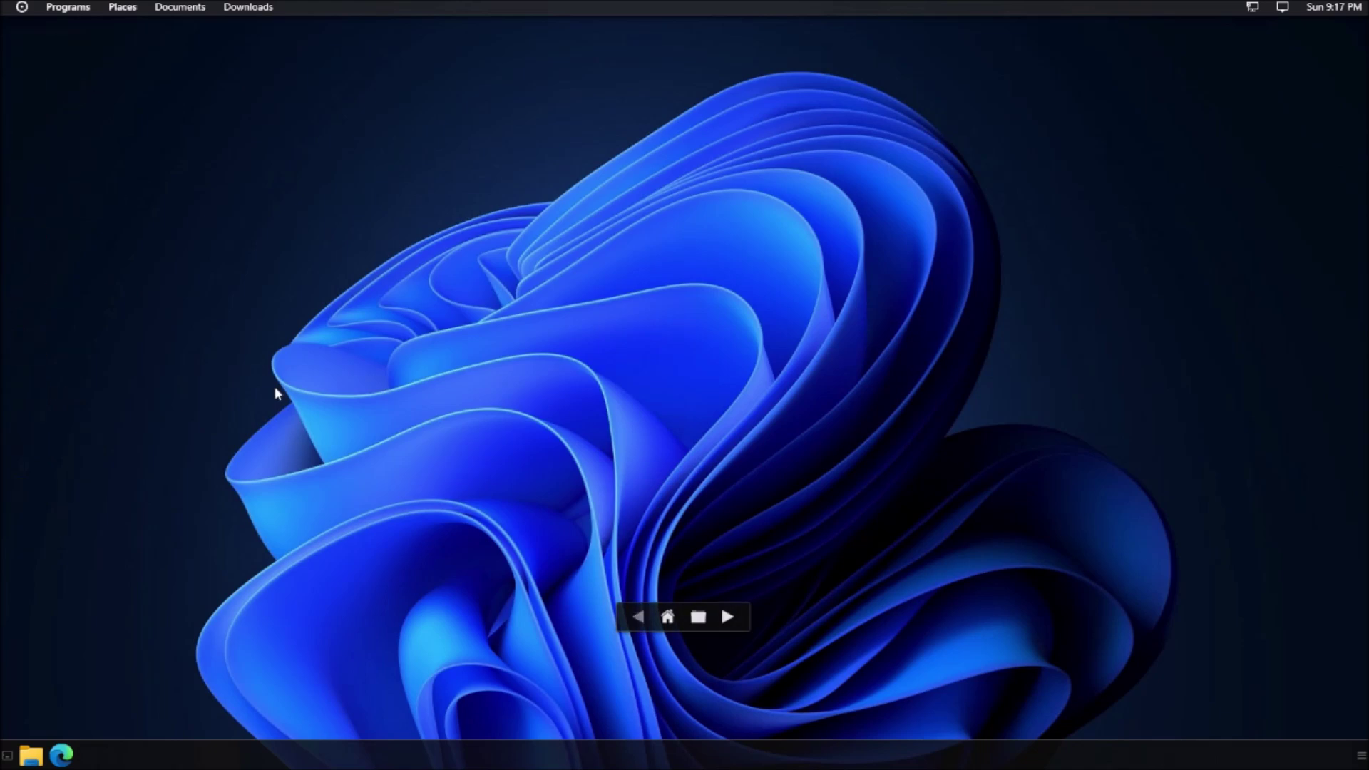
{"action": "left_click", "coordinate": [668, 619]}
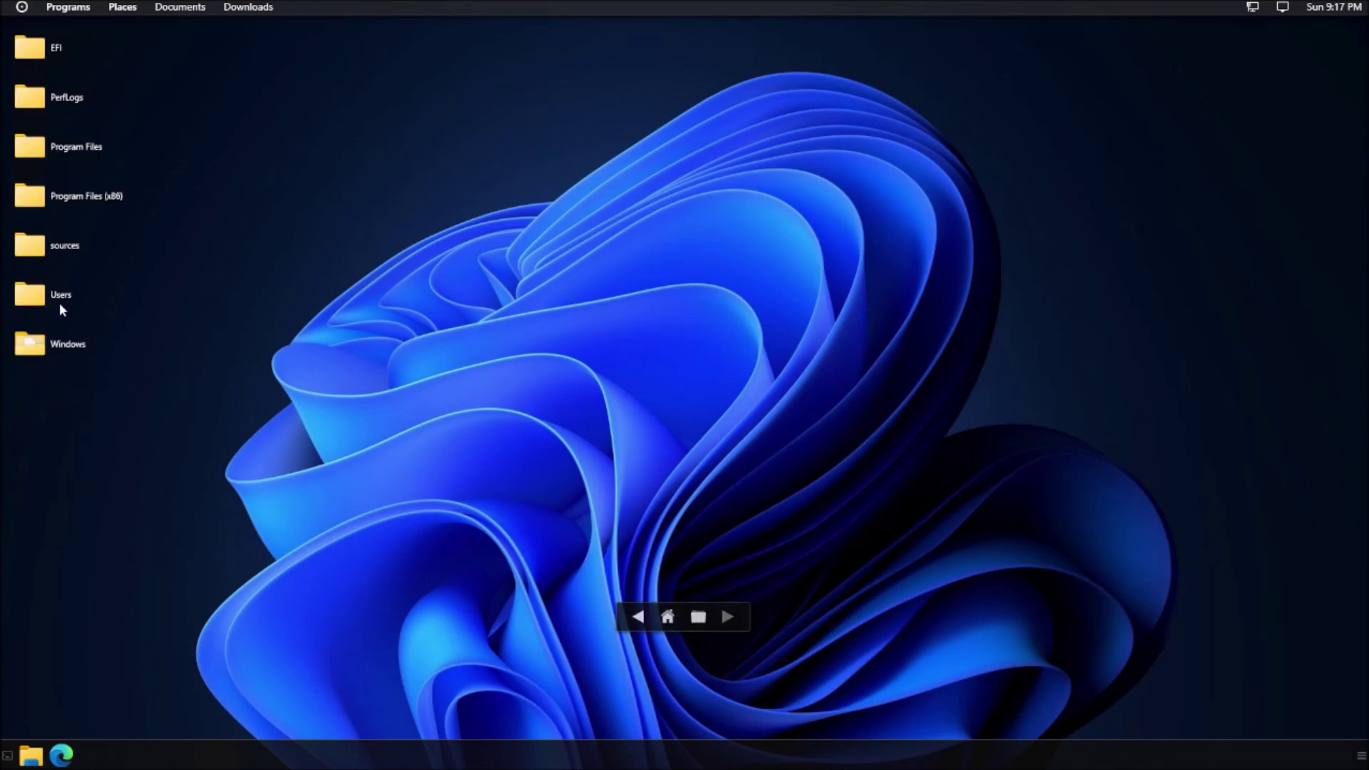
- View the contents of the Windows and Program Files folders on the desktop and return to the home folder
{"action": "left_click", "coordinate": [82, 344]}
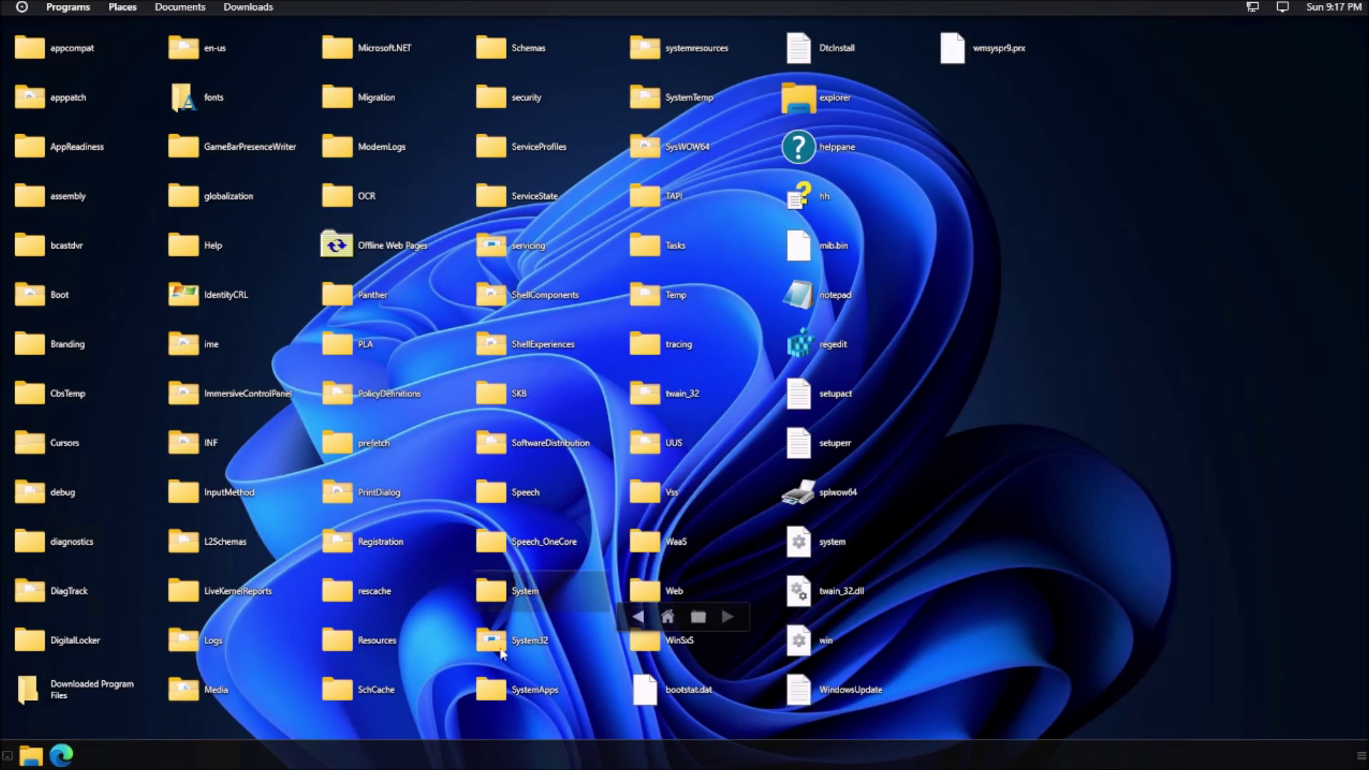
{"action": "left_click", "coordinate": [638, 618]}
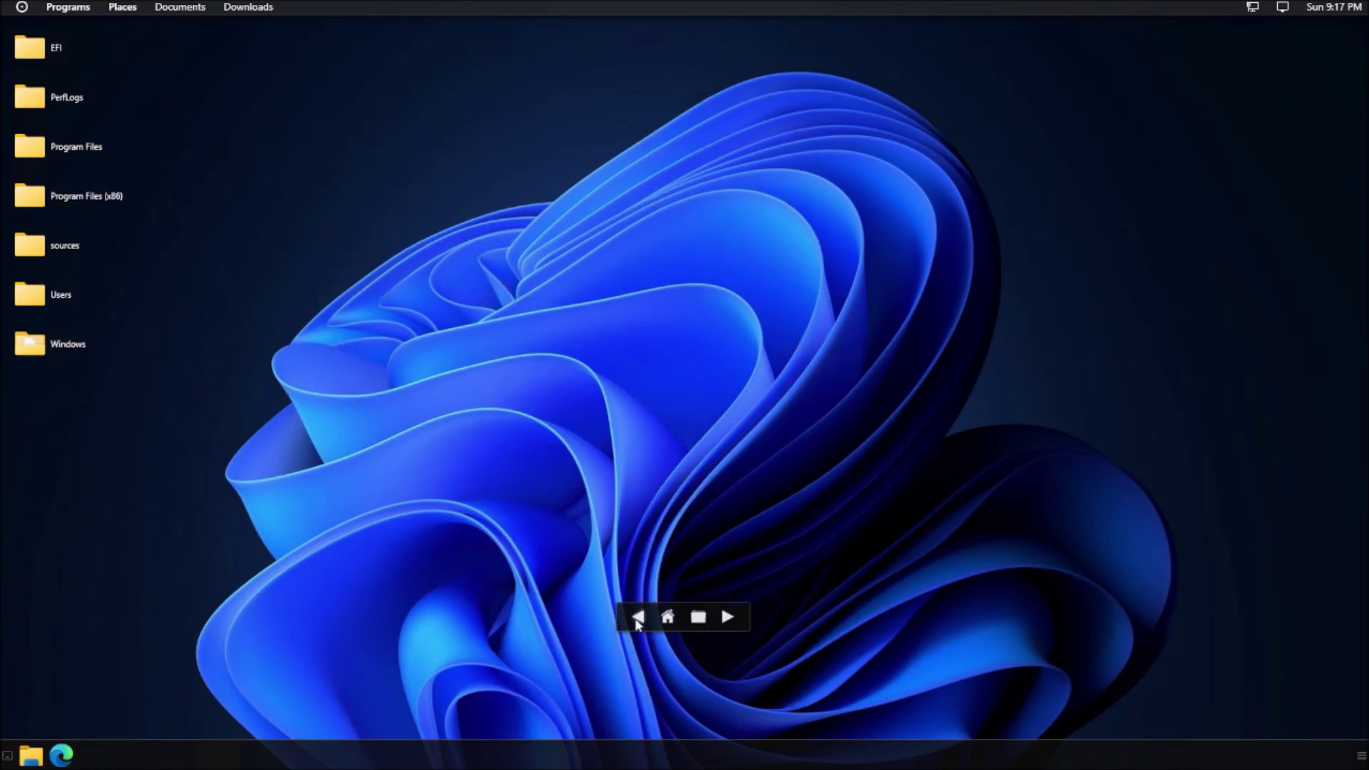
{"action": "double_click", "coordinate": [105, 148]}
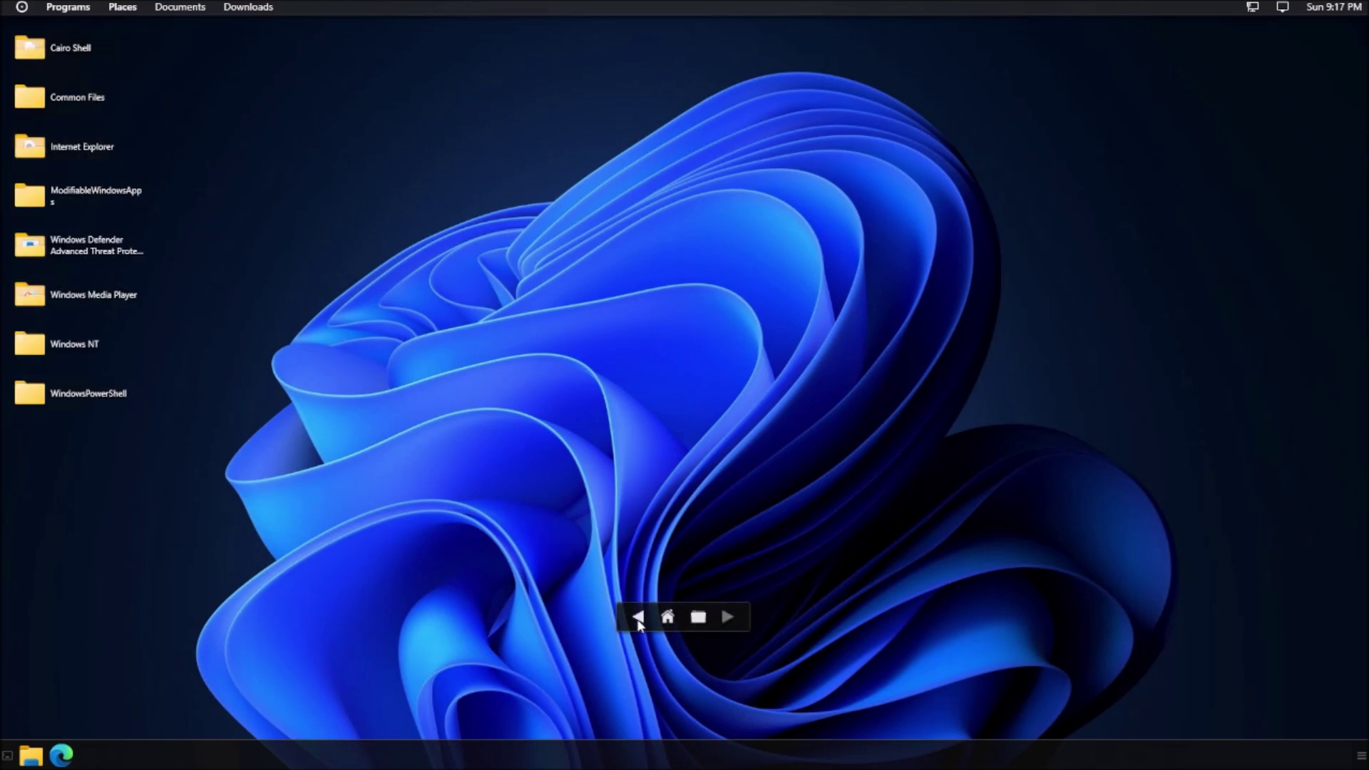
{"action": "left_click", "coordinate": [667, 617]}
- Create a folder named "New foldesdfgdsfgr" inside Users > WDAGUtilityAccount > Desktop
{"action": "left_click", "coordinate": [70, 298]}
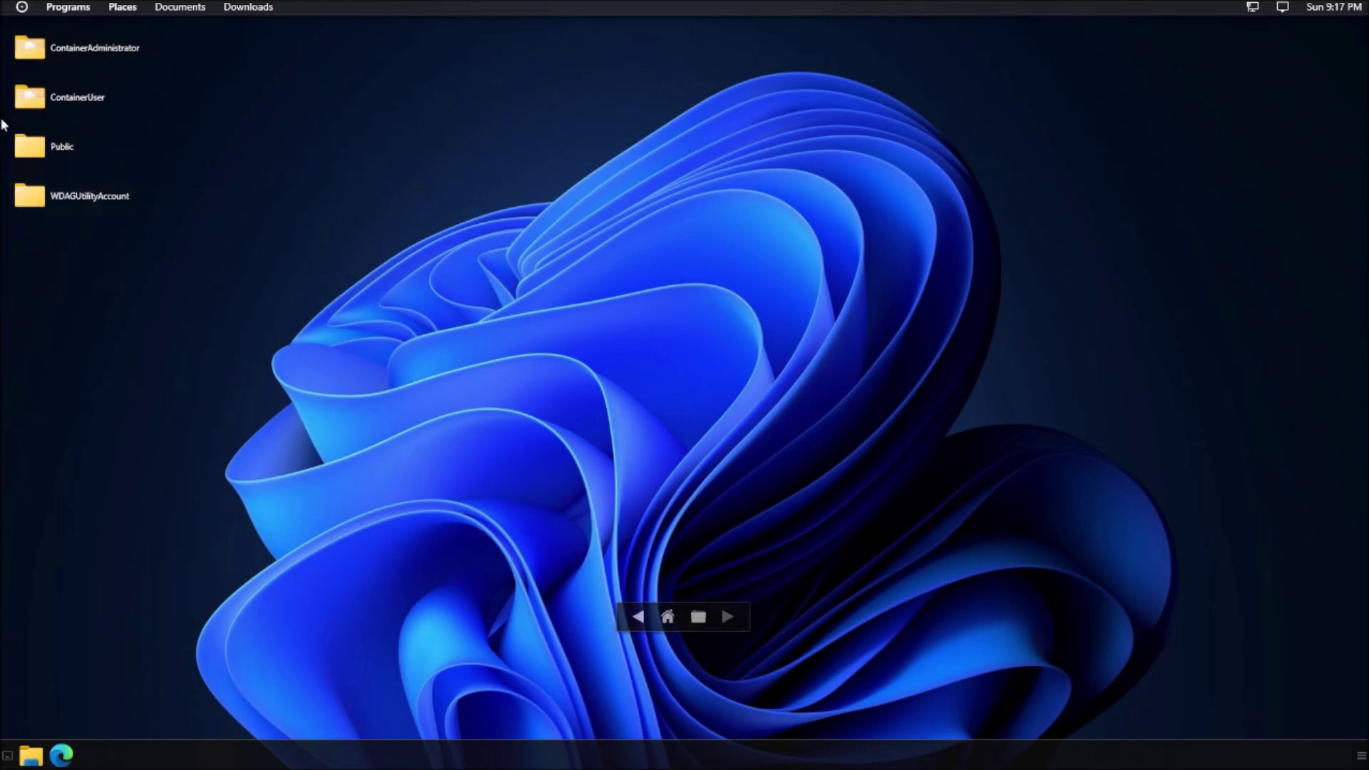
{"action": "left_click", "coordinate": [96, 193]}
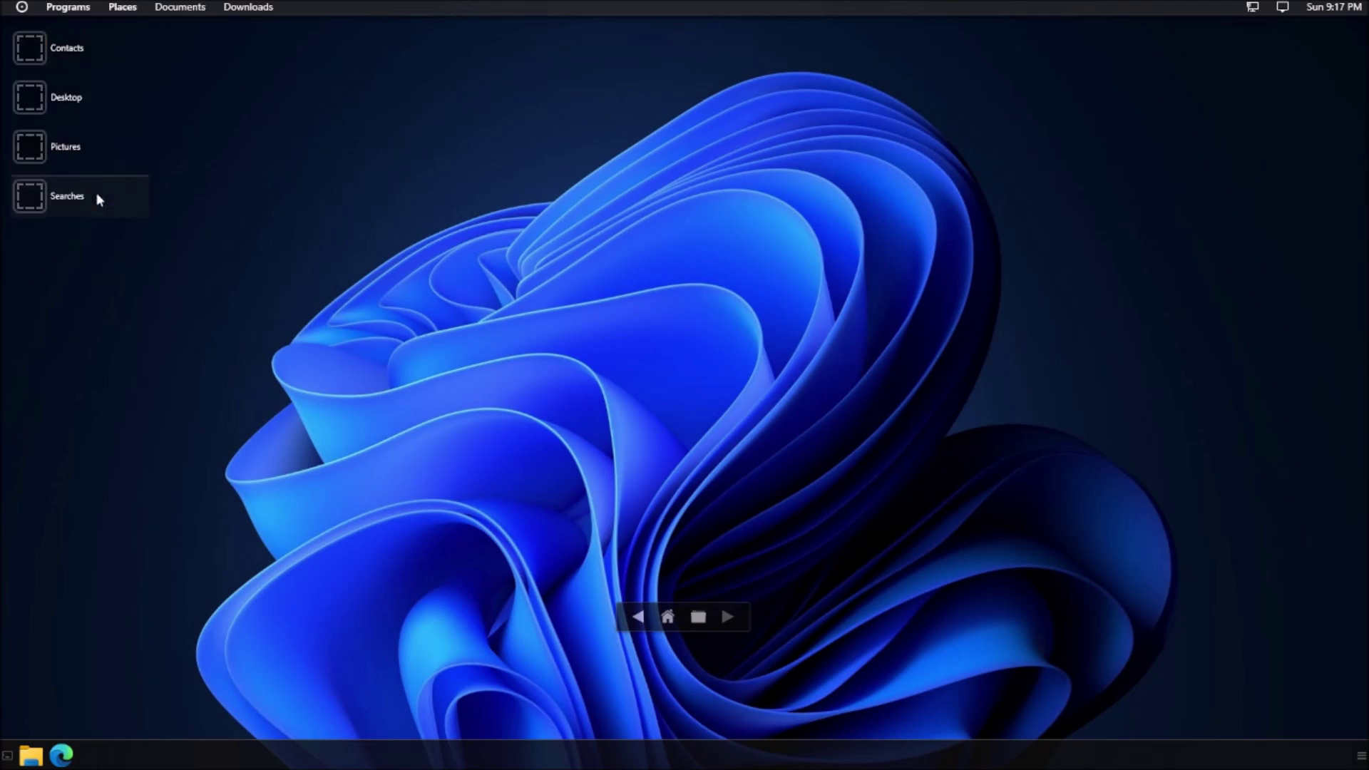
{"action": "left_click", "coordinate": [81, 106]}
{"action": "right_click", "coordinate": [125, 132]}
{"action": "mouse_move", "coordinate": [233, 205]}
{"action": "left_click", "coordinate": [308, 207]}
{"action": "left_click", "coordinate": [92, 44]}
{"action": "type", "text": "sdfgdsfg"}
{"action": "left_click", "coordinate": [209, 144]}
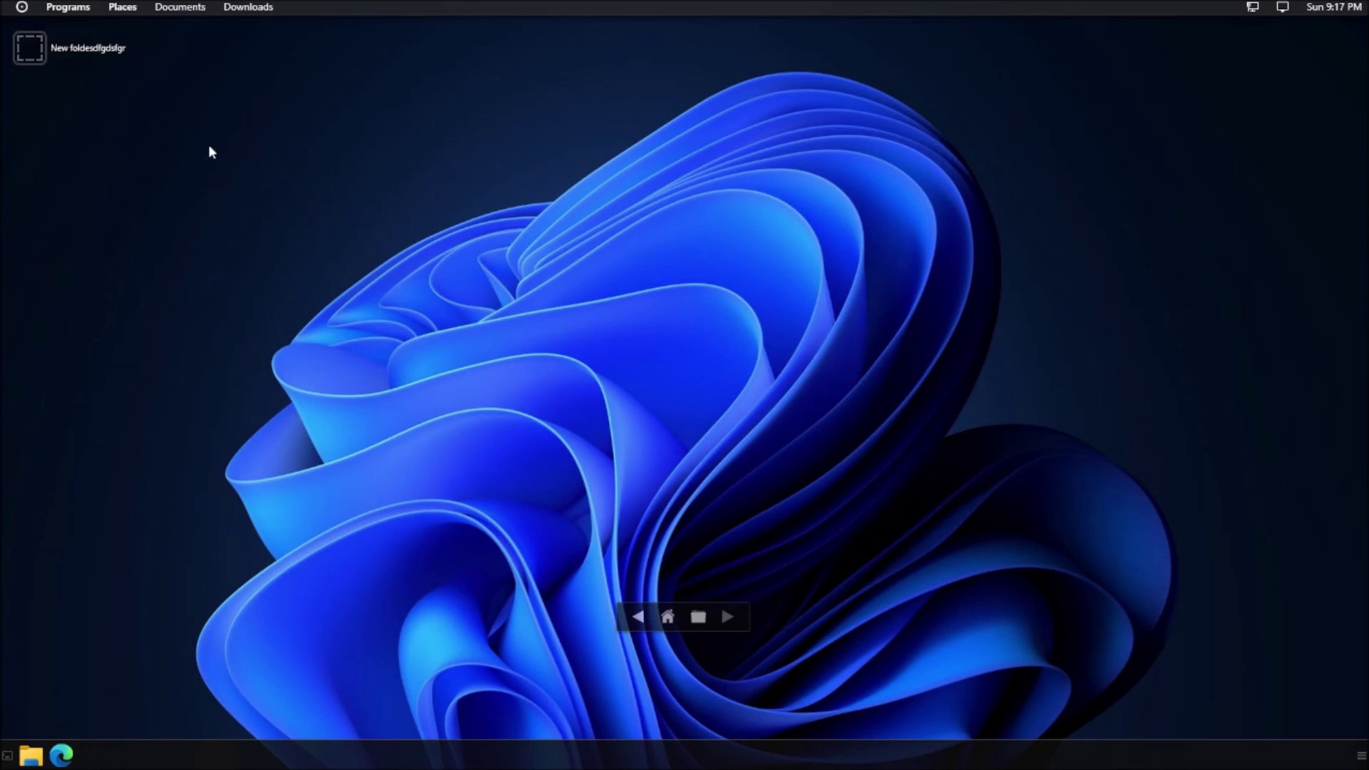
- Open the new folder on the desktop, look at its background context menu, and go back to the parent folder
{"action": "right_click", "coordinate": [72, 55]}
{"action": "left_click", "coordinate": [176, 62]}
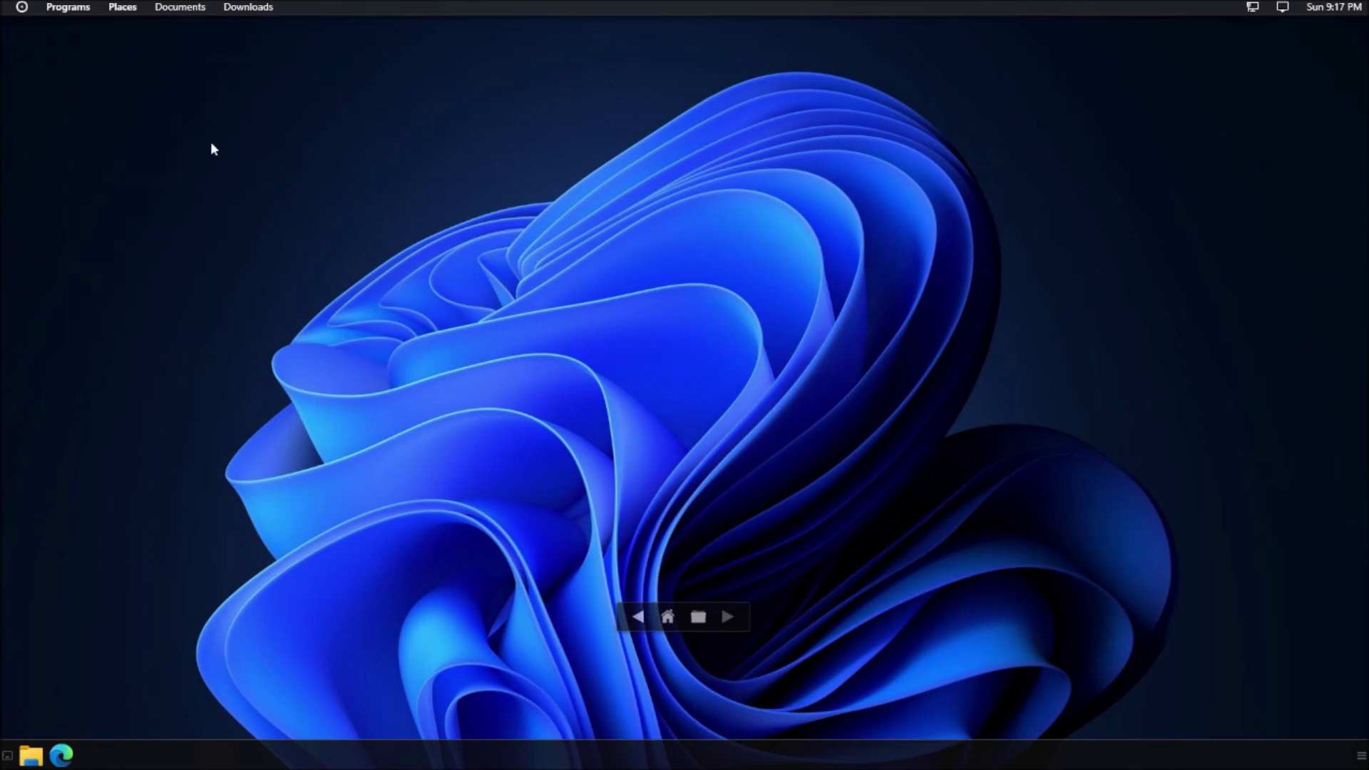
{"action": "right_click", "coordinate": [236, 172]}
{"action": "left_click", "coordinate": [708, 386]}
{"action": "left_click", "coordinate": [637, 617]}
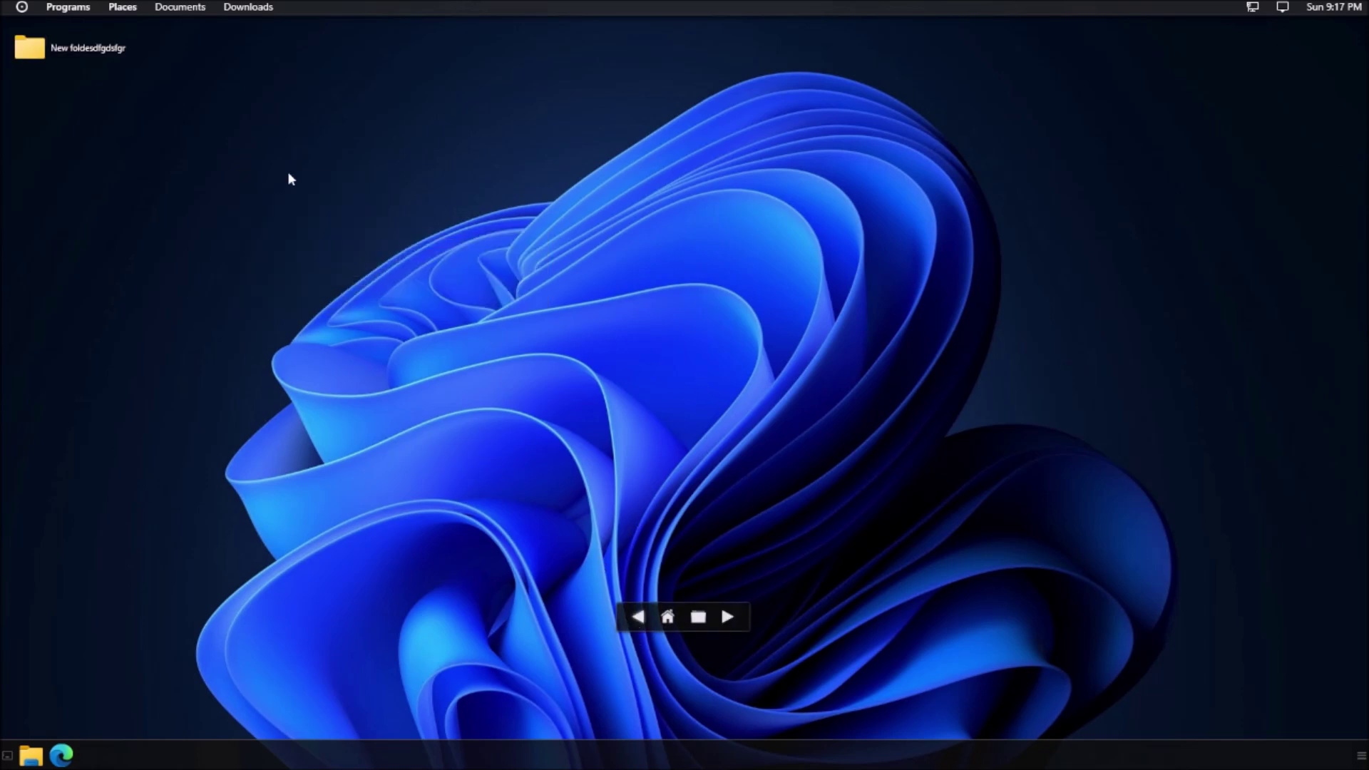
- View the new folder's properties, close the dialog, and return the desktop to its home folder
{"action": "right_click", "coordinate": [104, 51]}
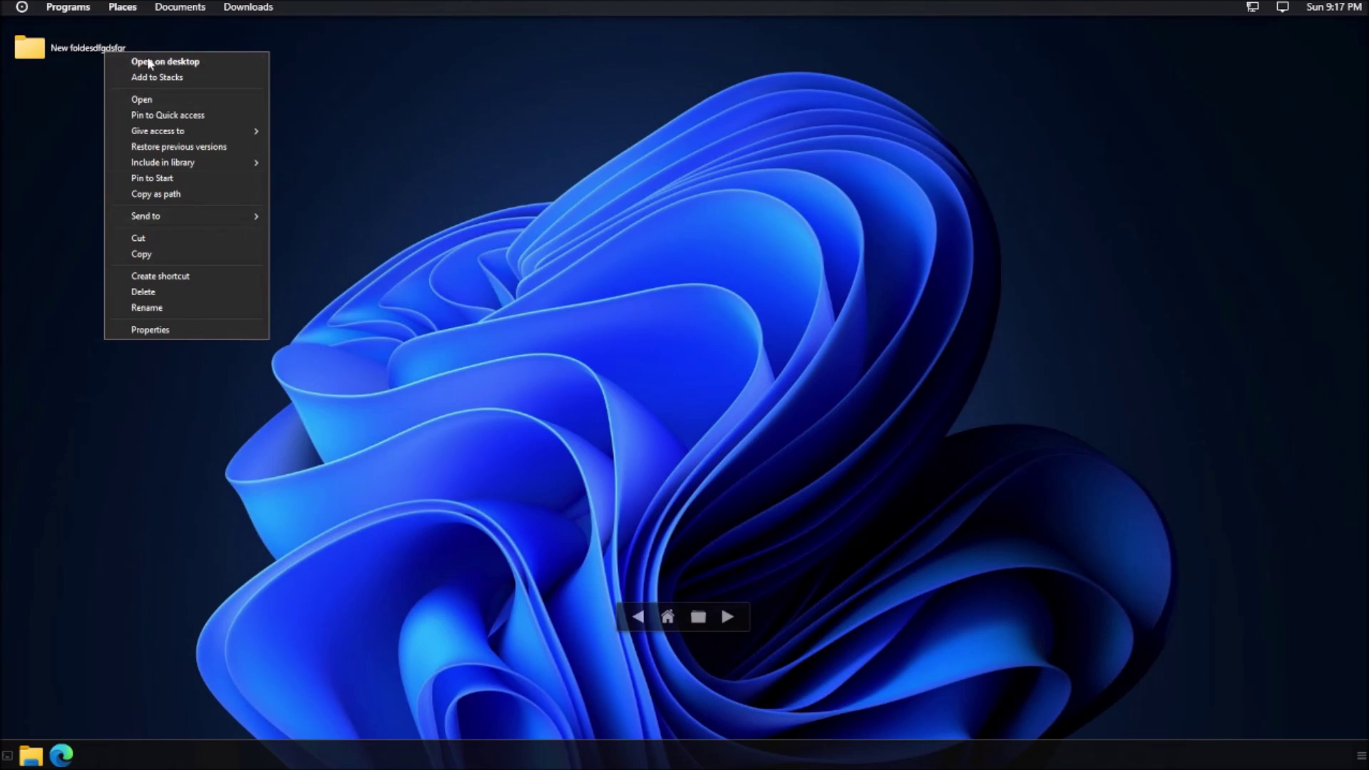
{"action": "left_click", "coordinate": [207, 330]}
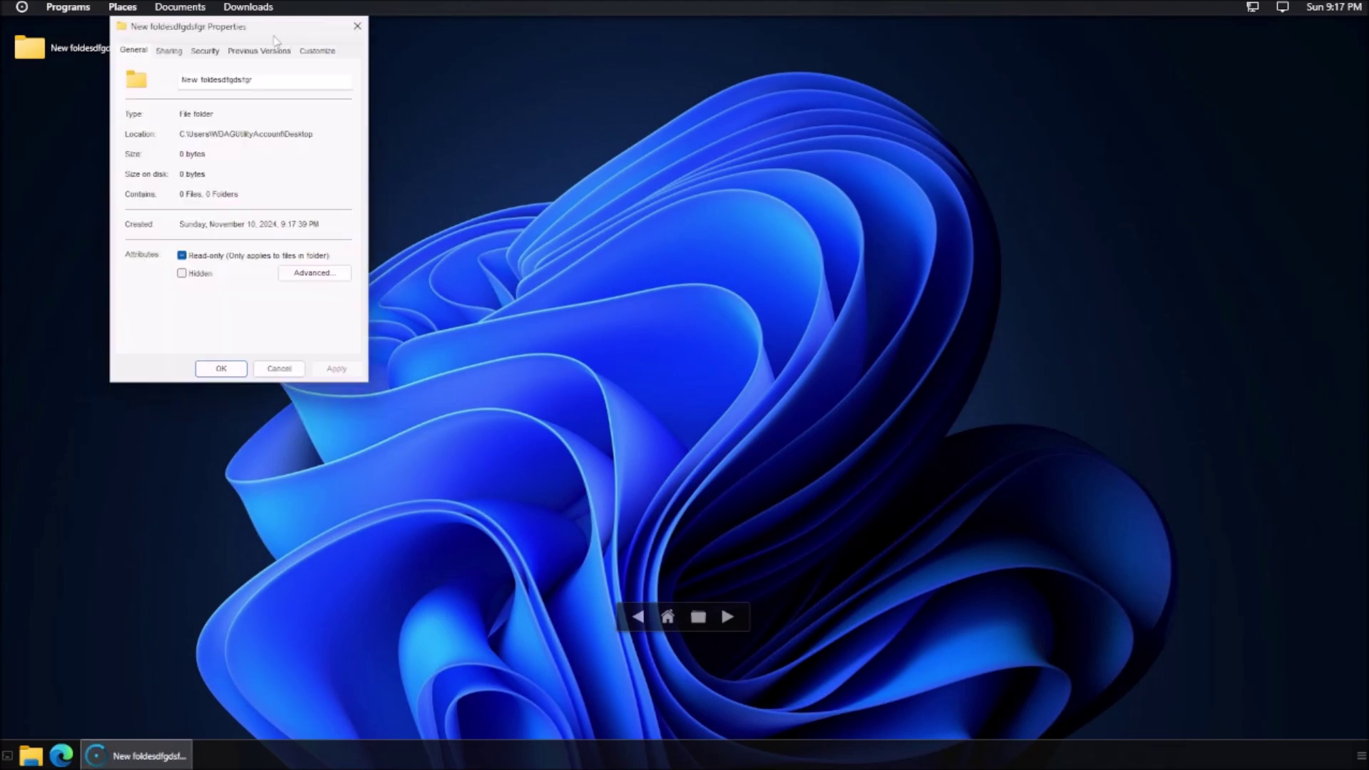
{"action": "left_click_drag", "start_coordinate": [275, 41], "coordinate": [434, 143]}
{"action": "left_click", "coordinate": [514, 138]}
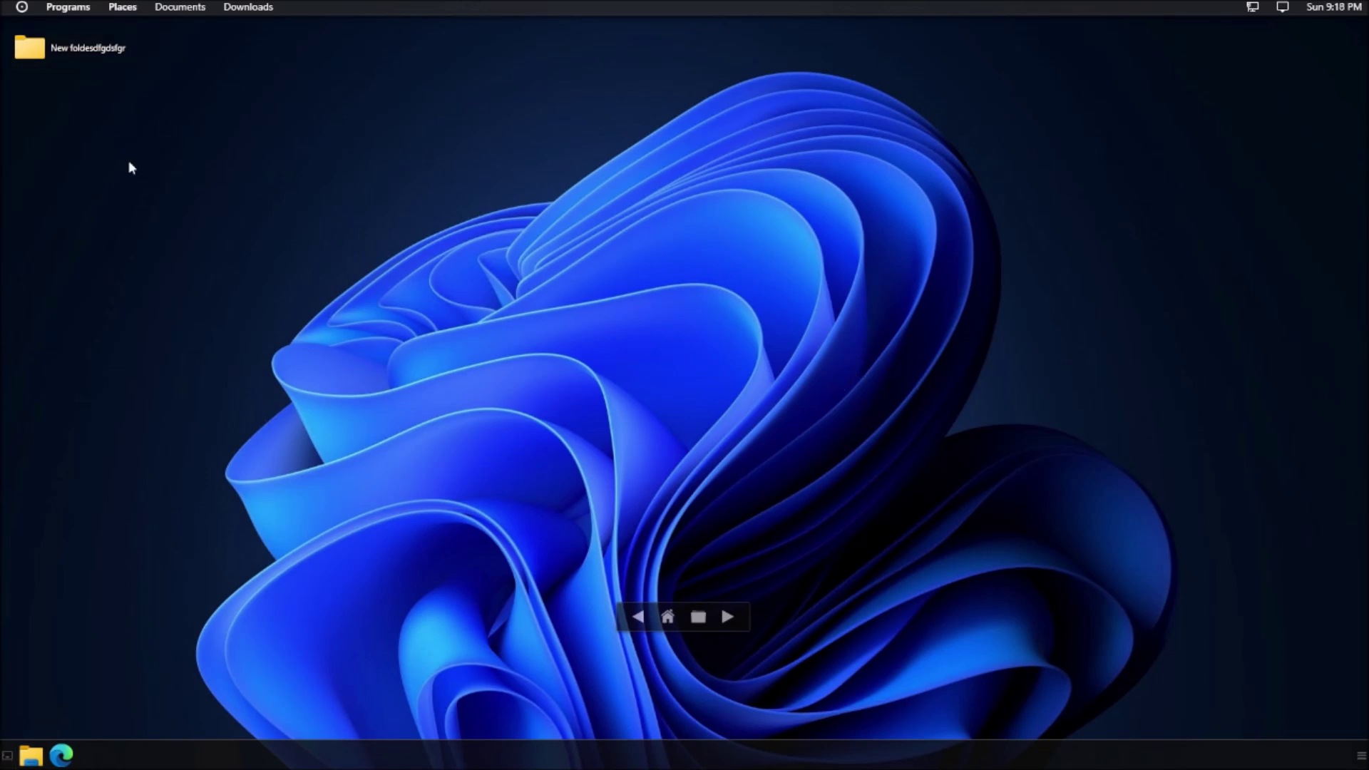
{"action": "left_click", "coordinate": [666, 618]}
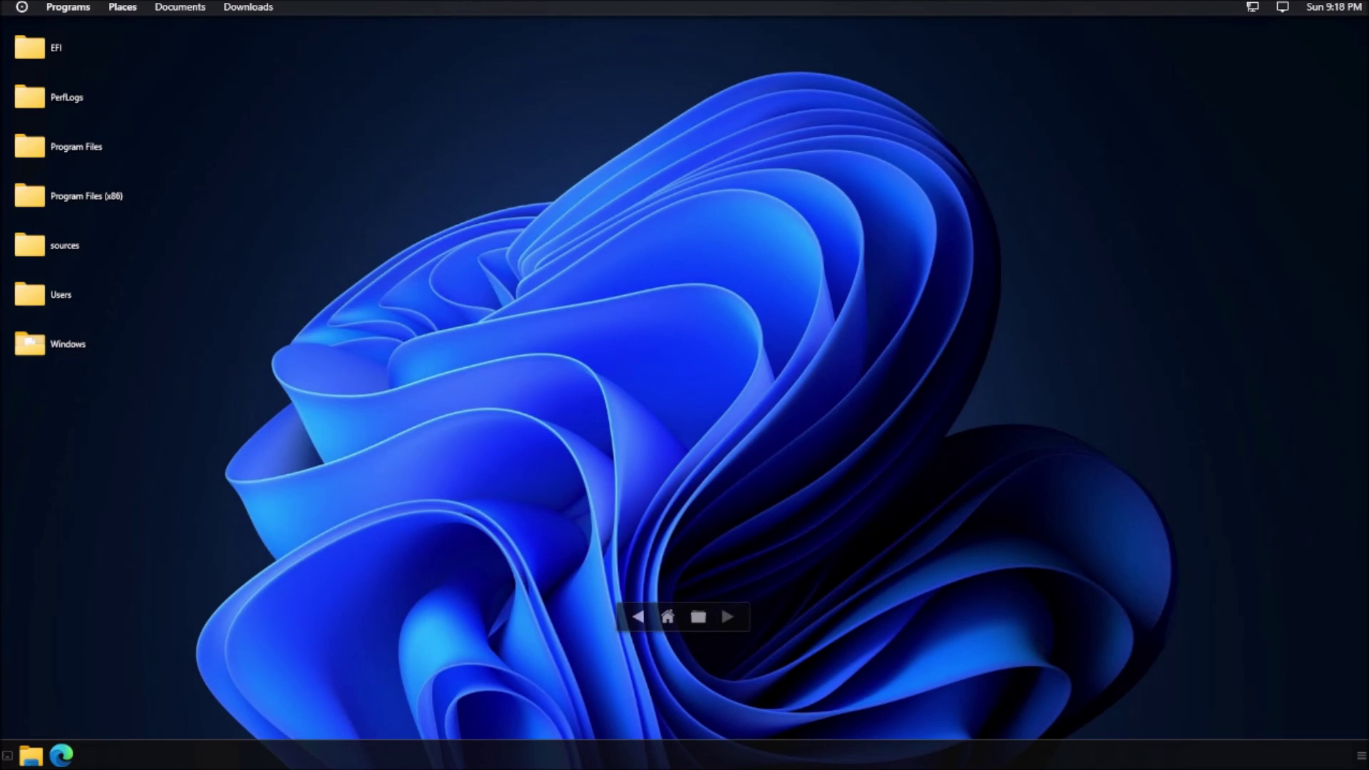
- Launch Microsoft Edge, maximize its window, and go to google.com
{"action": "left_click", "coordinate": [61, 755]}
{"action": "left_click_drag", "start_coordinate": [546, 299], "coordinate": [611, 7]}
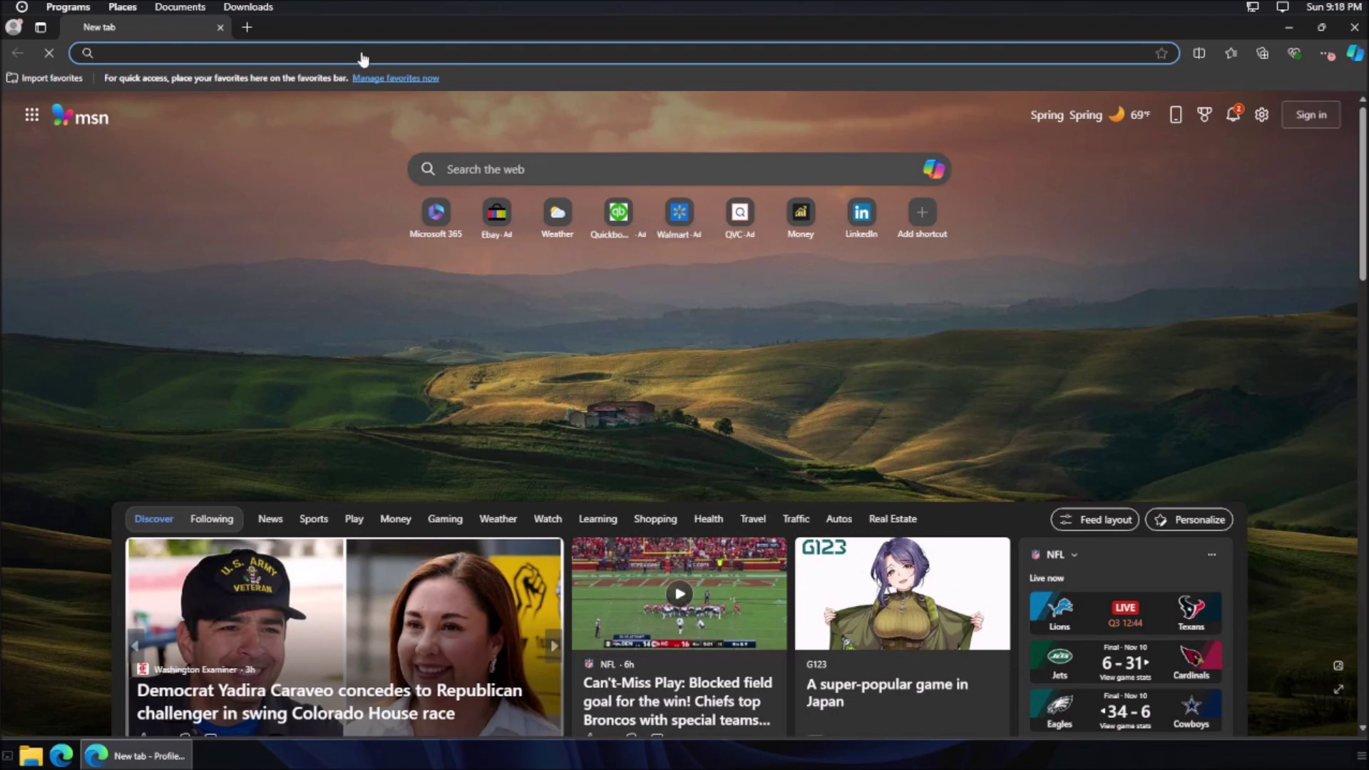
{"action": "type", "text": "google.com"}
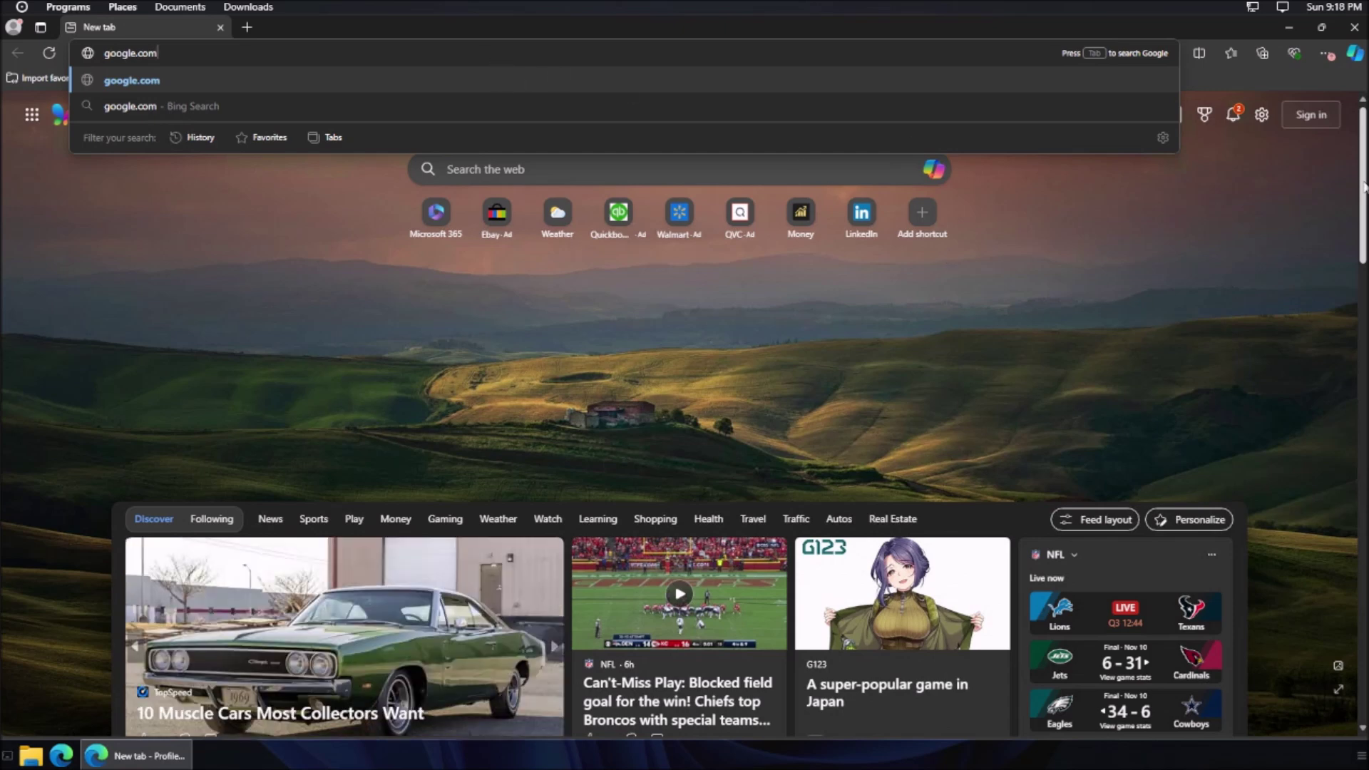
{"action": "key", "text": "Return"}
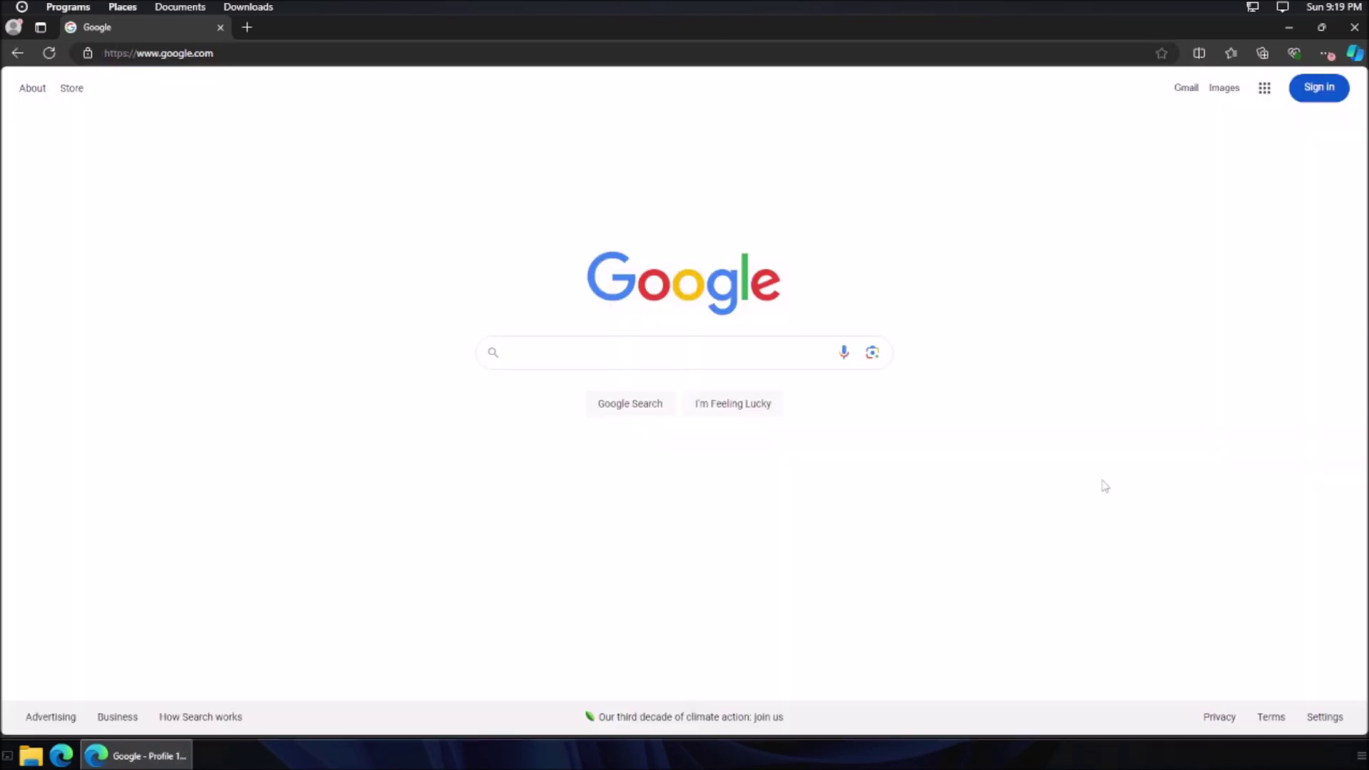
- Look at the Google apps list, and open and close a File Explorer window over the browser
{"action": "left_click", "coordinate": [633, 362]}
{"action": "left_click", "coordinate": [1260, 91]}
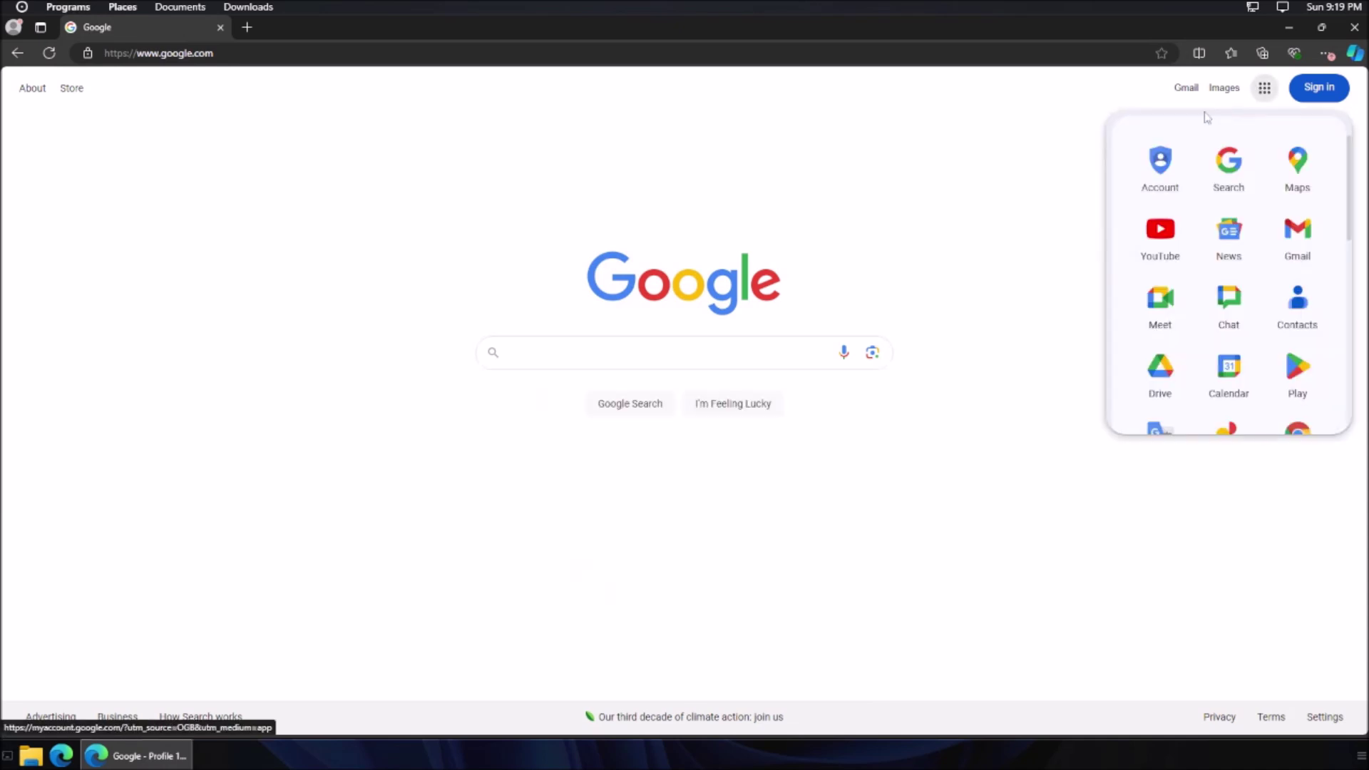
{"action": "left_click", "coordinate": [578, 178]}
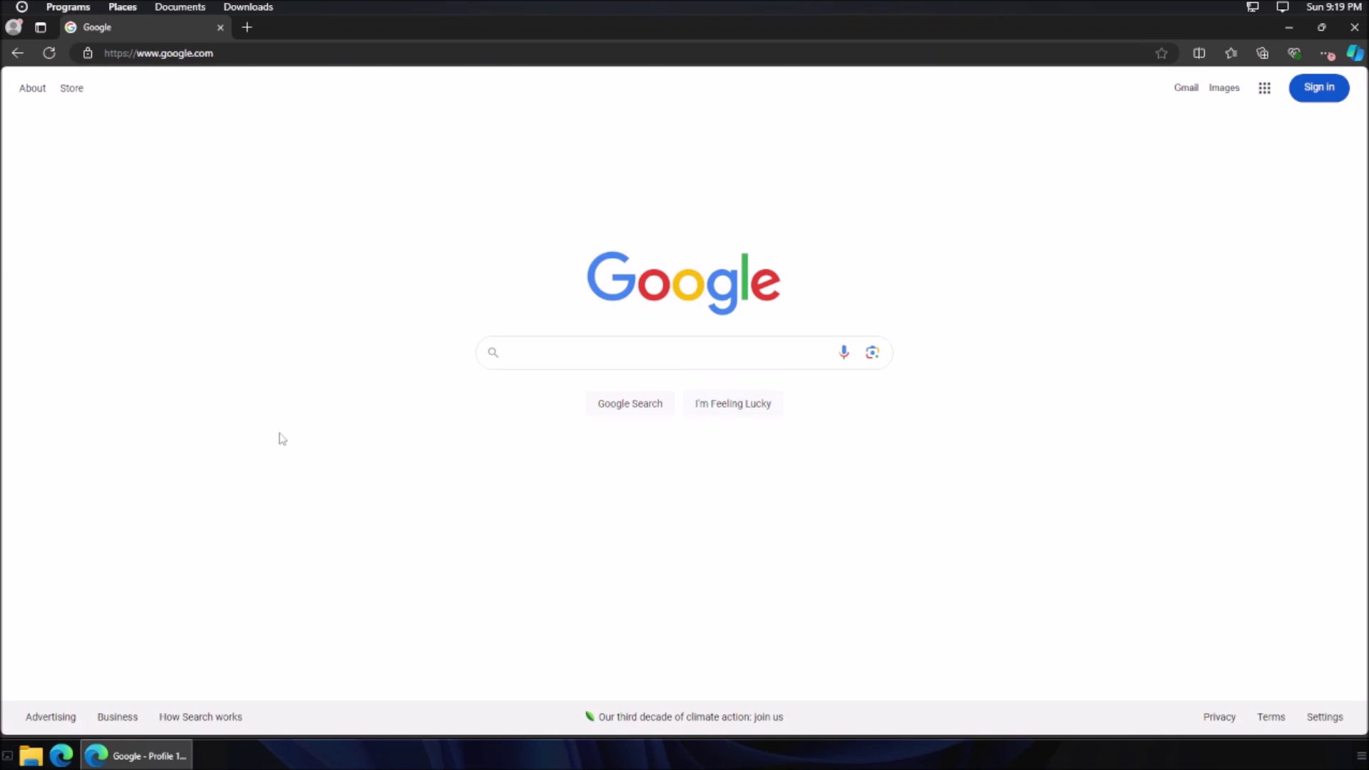
{"action": "left_click", "coordinate": [31, 755]}
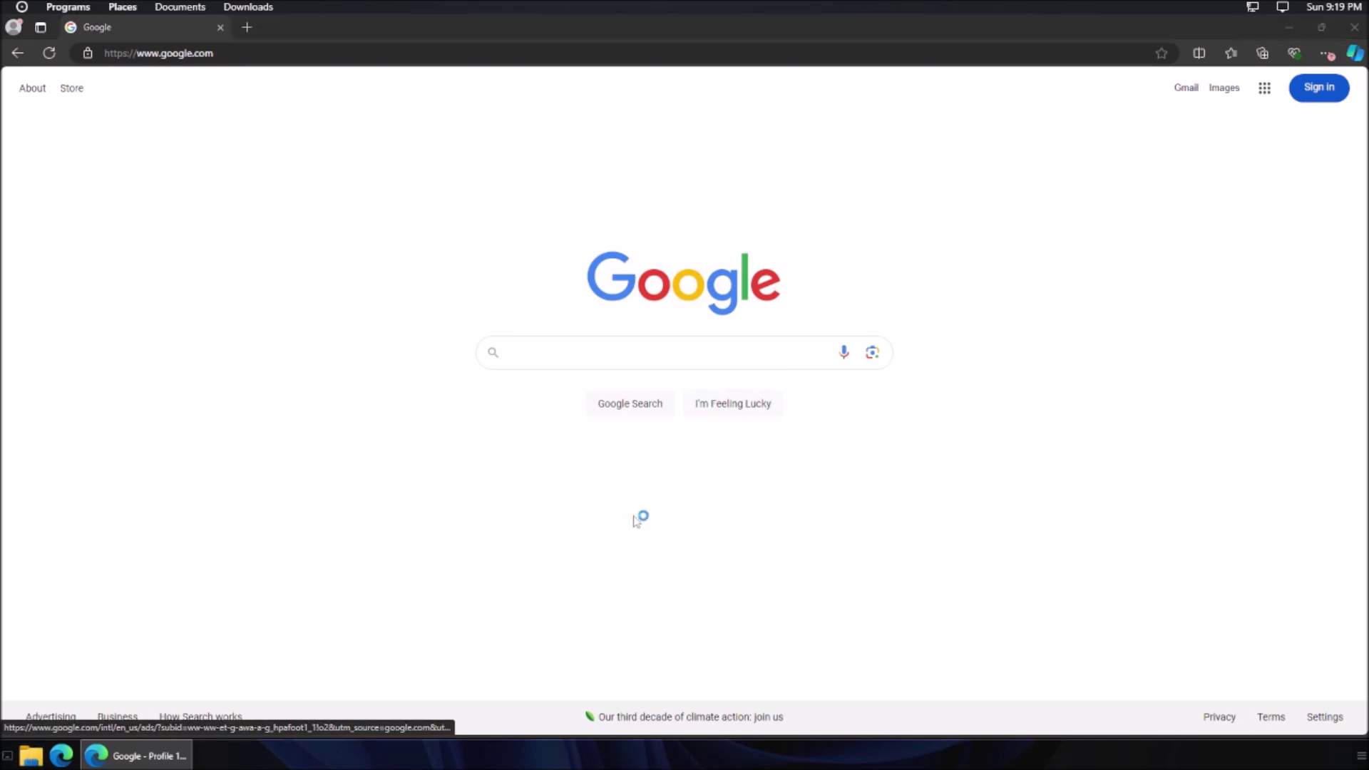
{"action": "left_click", "coordinate": [1070, 149]}
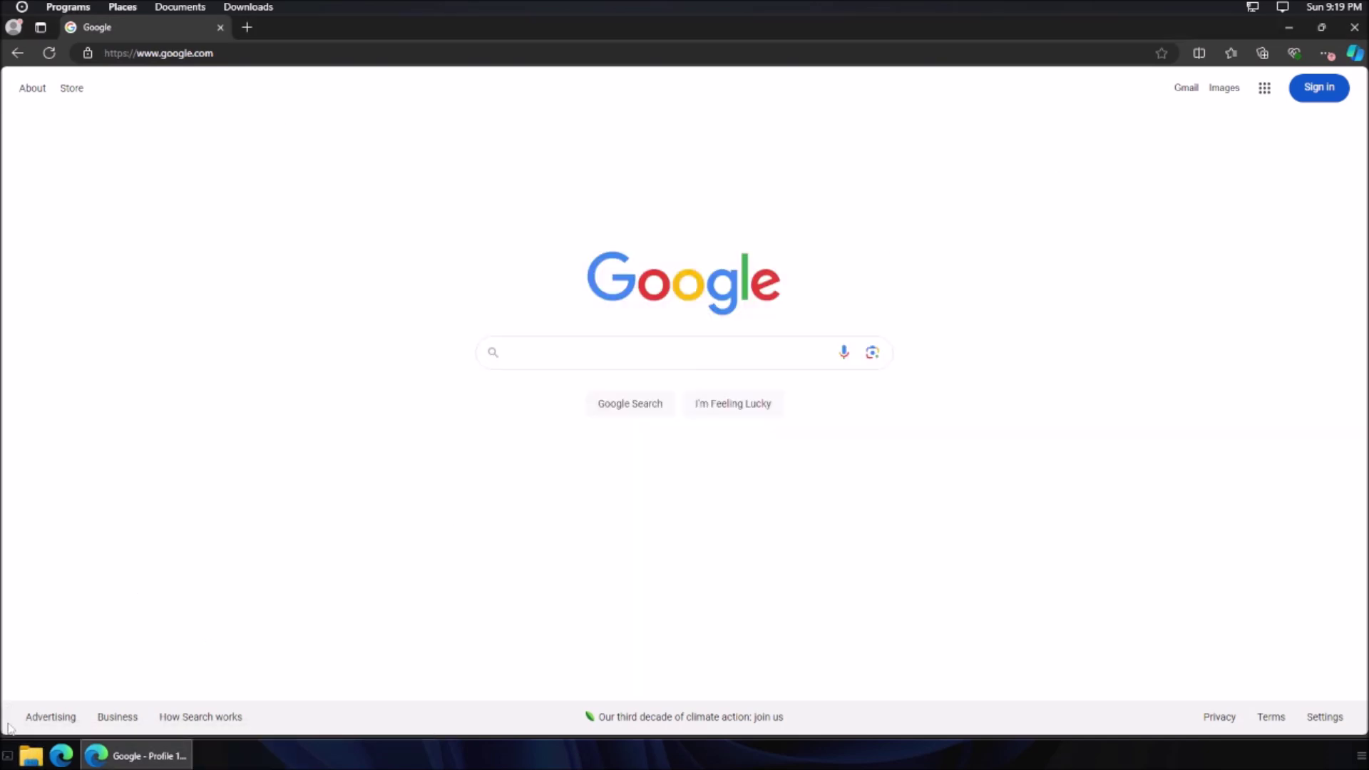
- Show the dynamic desktop overlay above the browser and browse the Users, Public, WDAGUtilityAccount and Desktop folders
{"action": "left_click", "coordinate": [11, 760]}
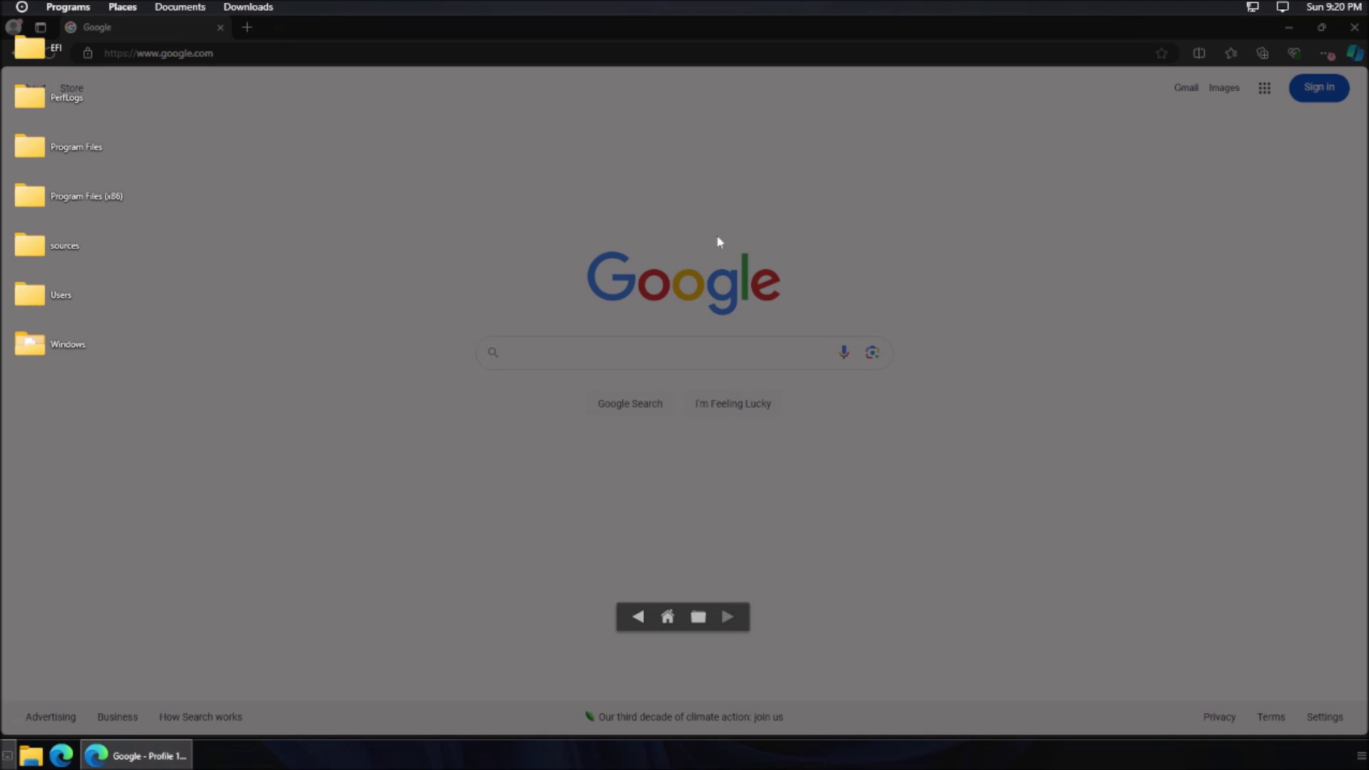
{"action": "left_click", "coordinate": [92, 292]}
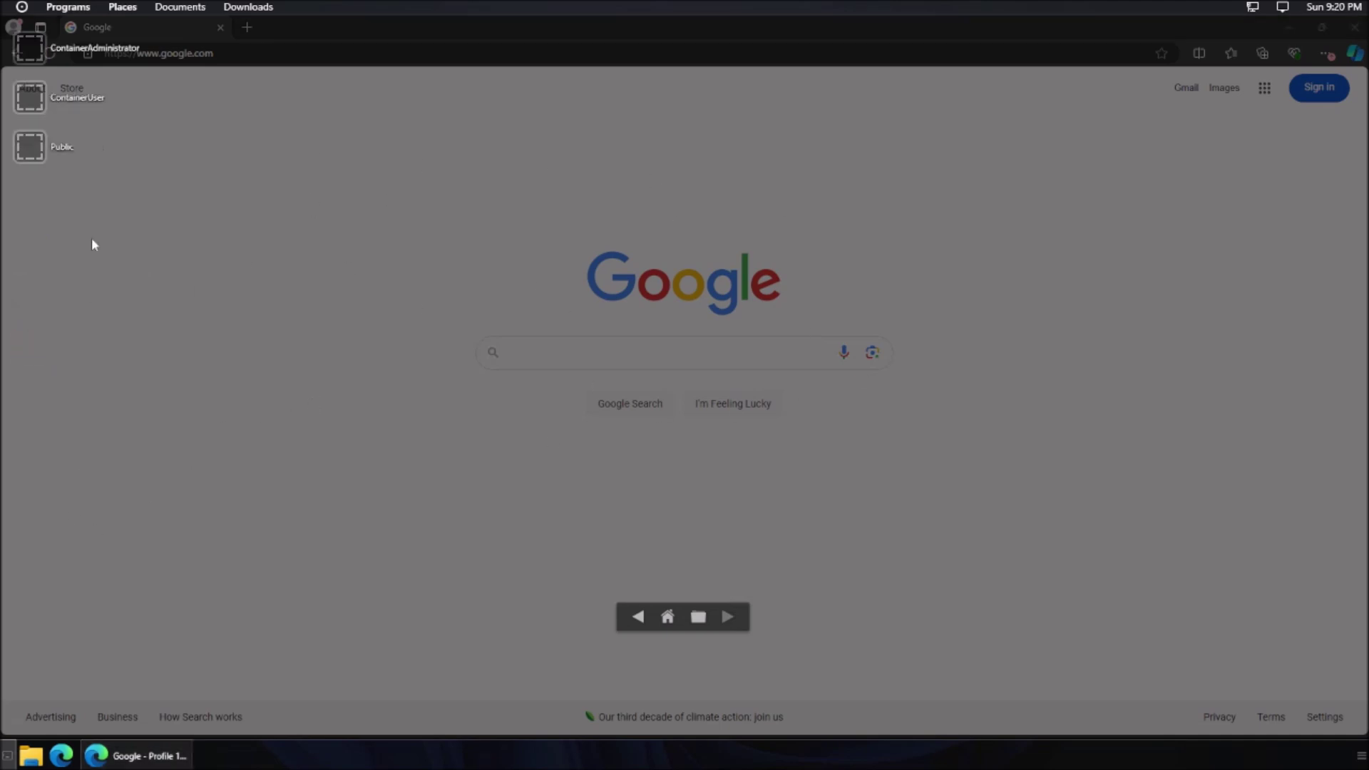
{"action": "left_click", "coordinate": [79, 147]}
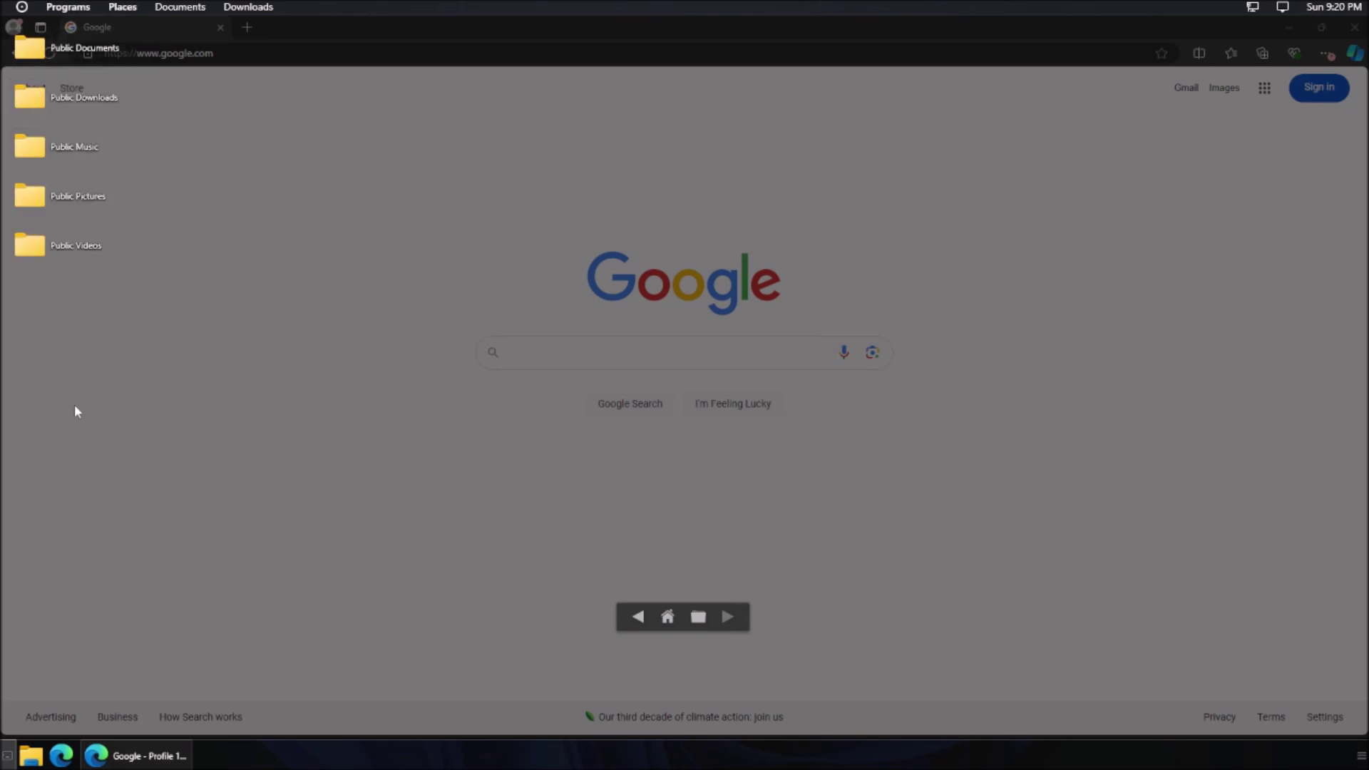
{"action": "left_click", "coordinate": [636, 610]}
{"action": "left_click", "coordinate": [71, 196]}
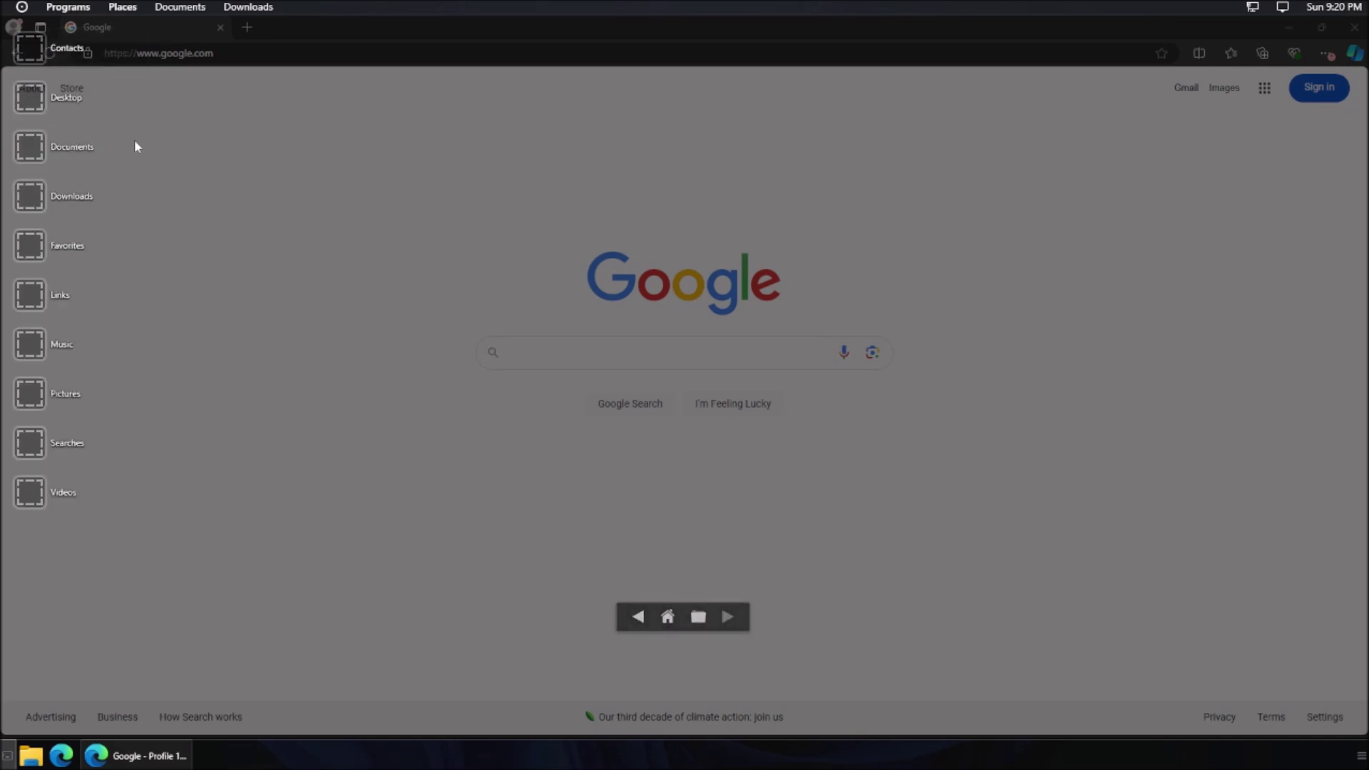
{"action": "left_click", "coordinate": [53, 113]}
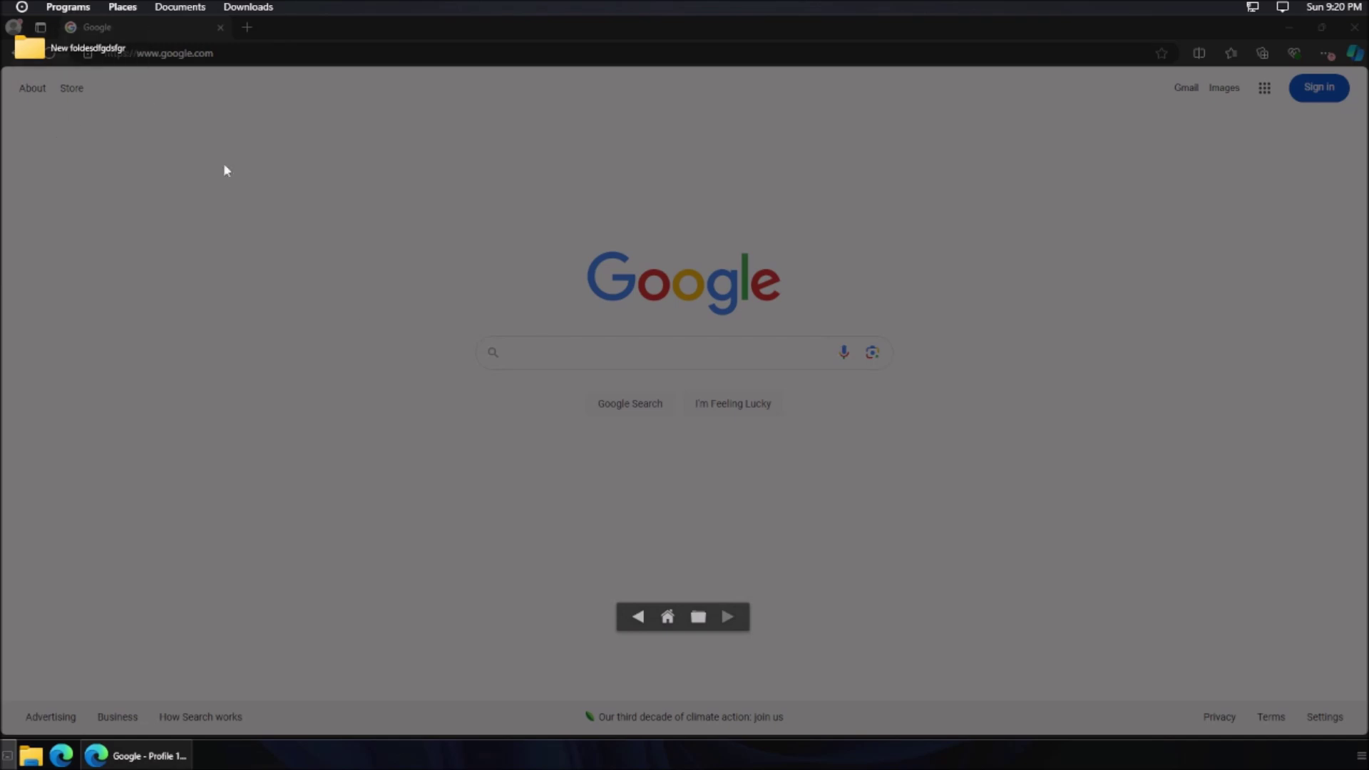
{"action": "left_click", "coordinate": [637, 616]}
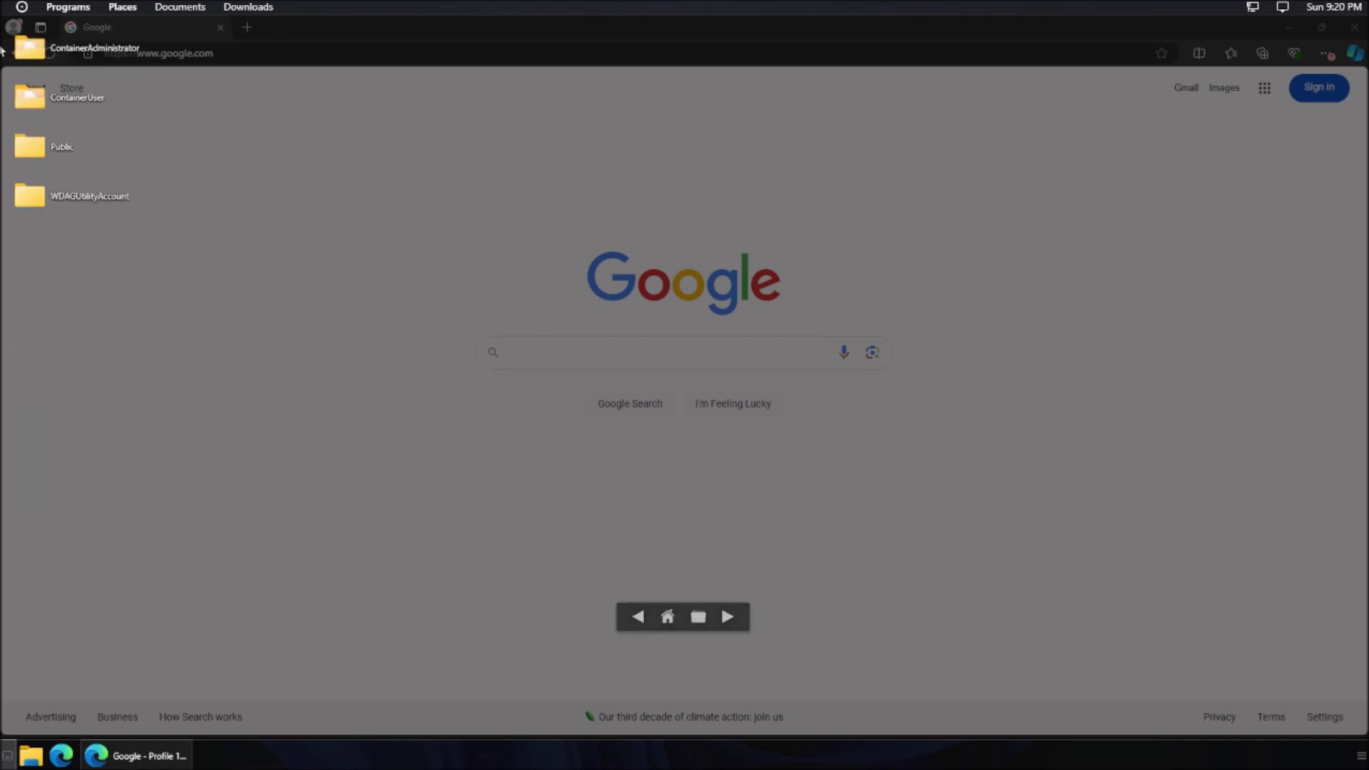
- Go back one folder in the dynamic desktop overlay, dismiss it, and look at the Documents and Downloads menus
{"action": "left_click", "coordinate": [639, 616]}
{"action": "left_click", "coordinate": [572, 329]}
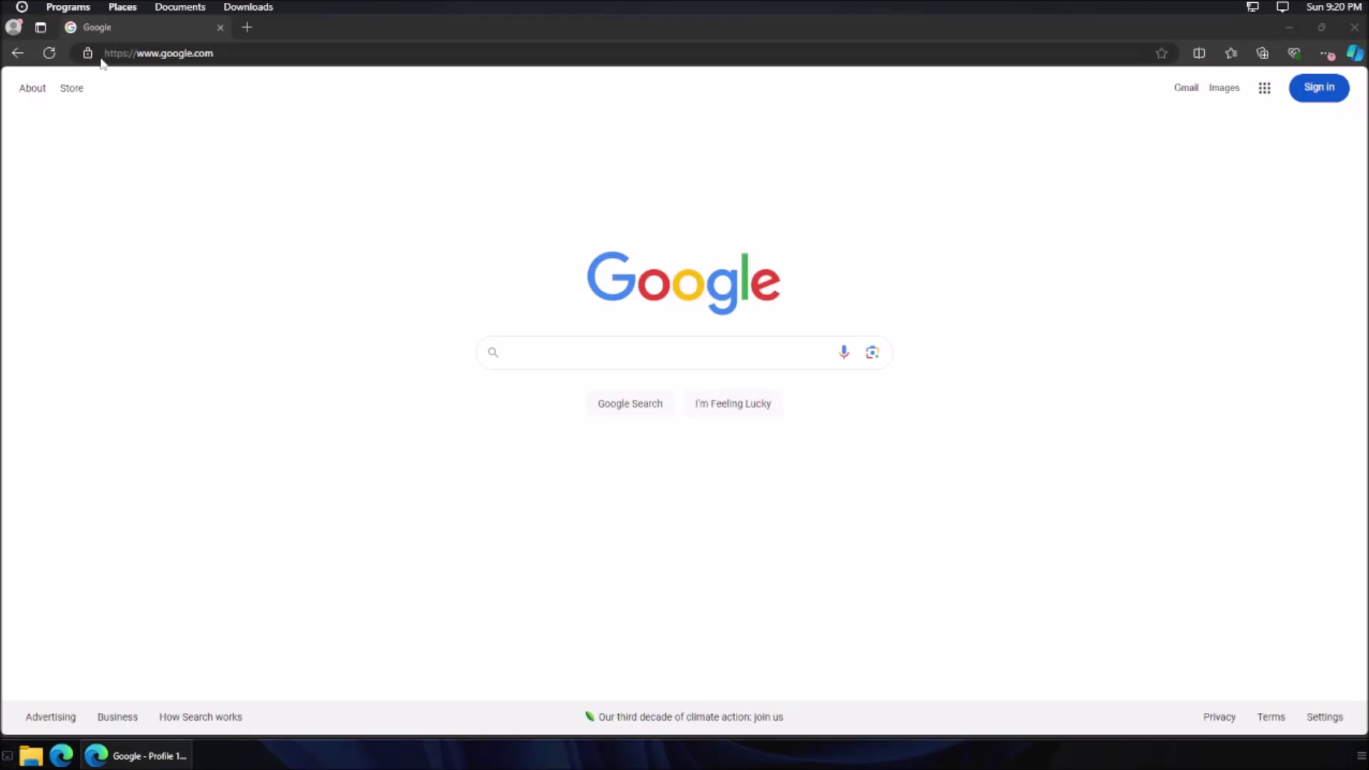
{"action": "left_click", "coordinate": [164, 7]}
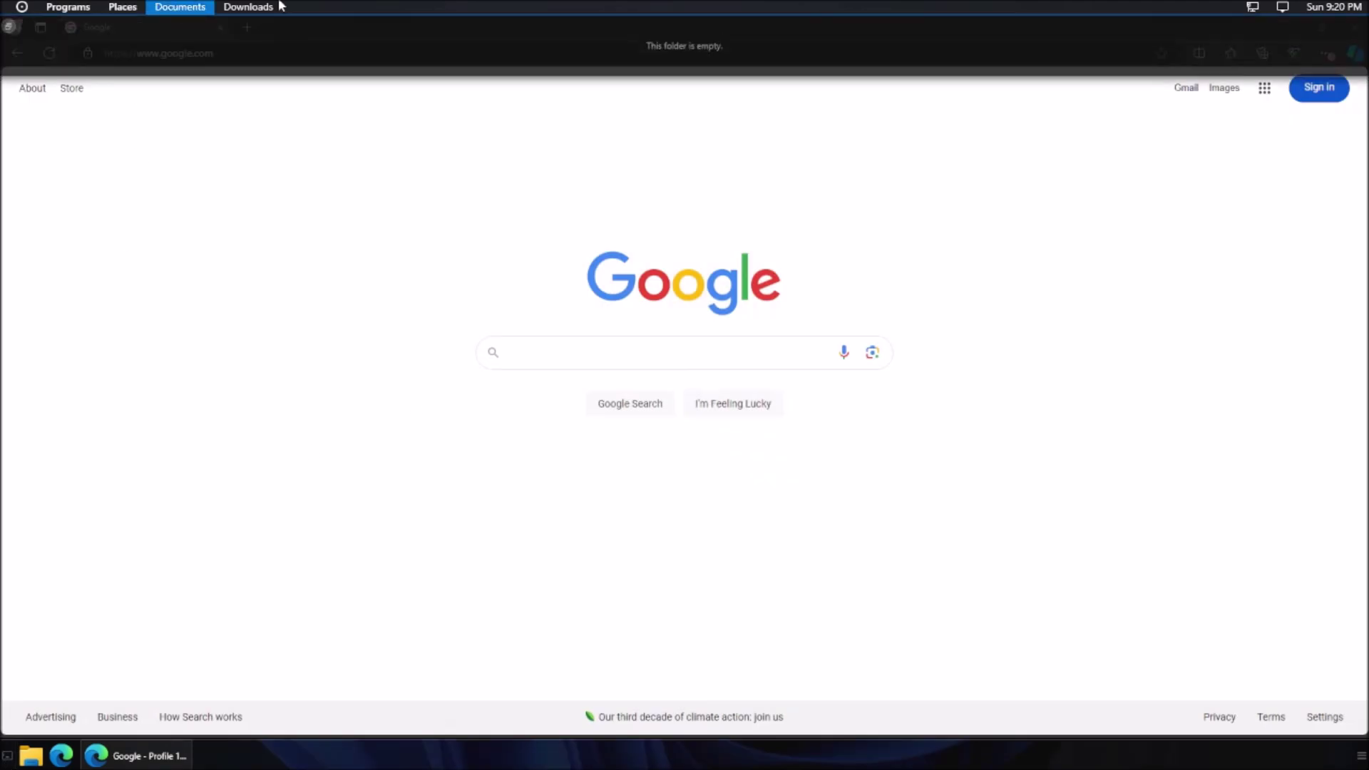
{"action": "left_click", "coordinate": [248, 6]}
{"action": "left_click", "coordinate": [236, 246]}
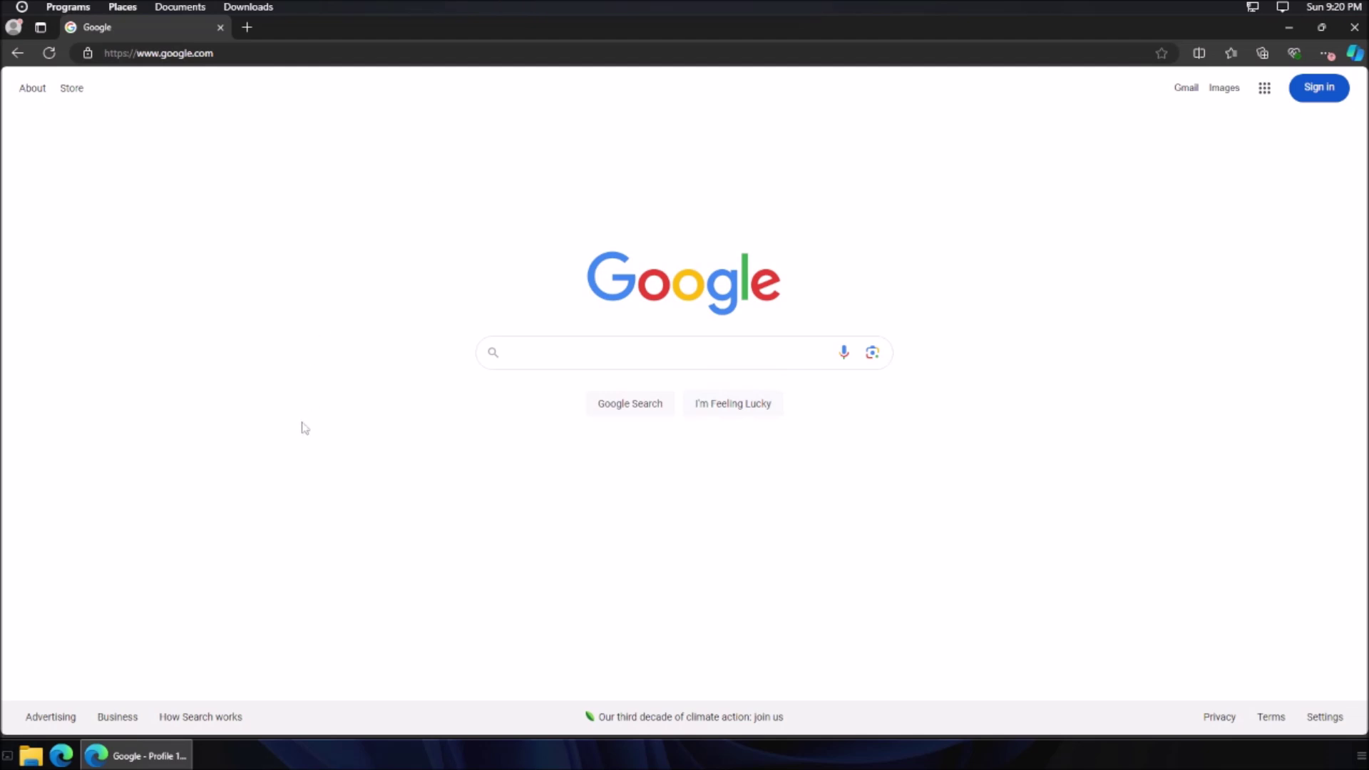
- Minimize the Edge window to reveal the desktop and restore it from the taskbar
{"action": "left_click", "coordinate": [1286, 28]}
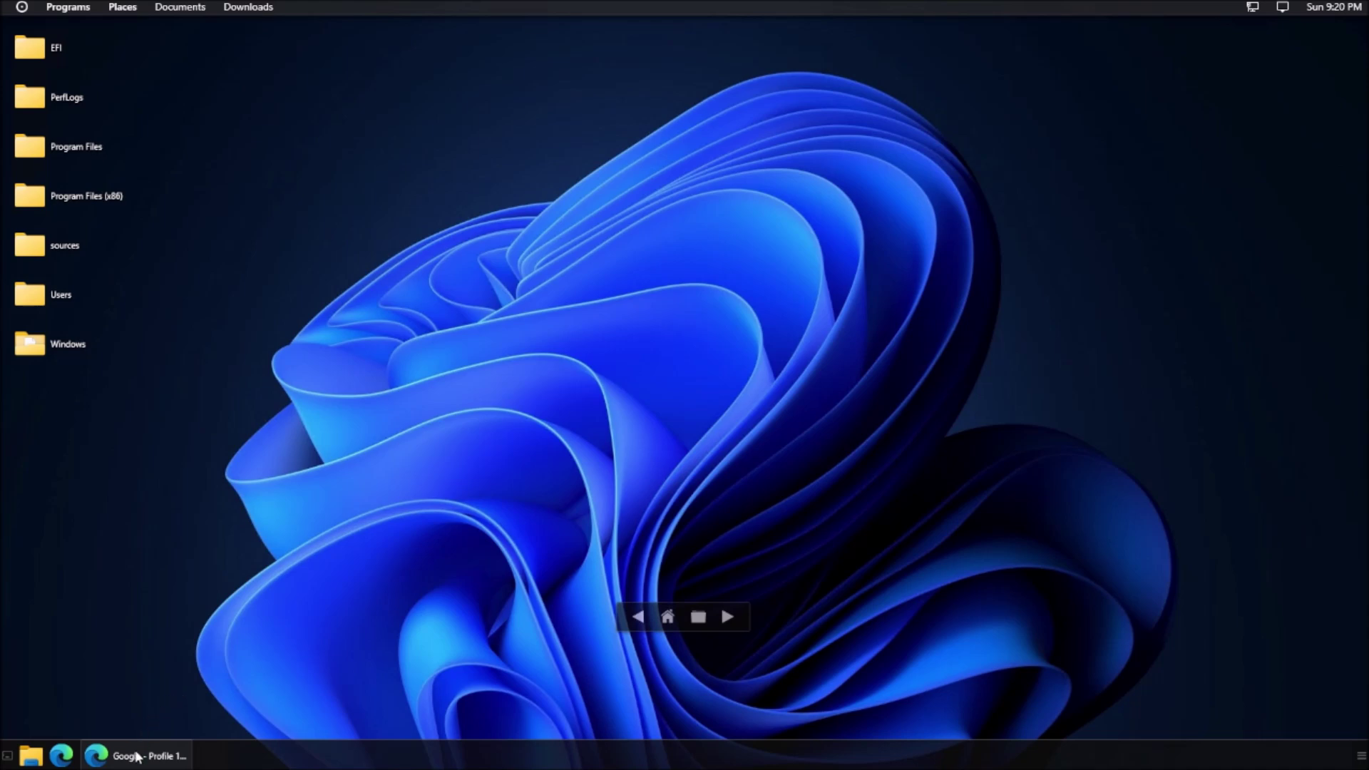
{"action": "mouse_move", "coordinate": [135, 752]}
{"action": "left_click", "coordinate": [132, 754]}
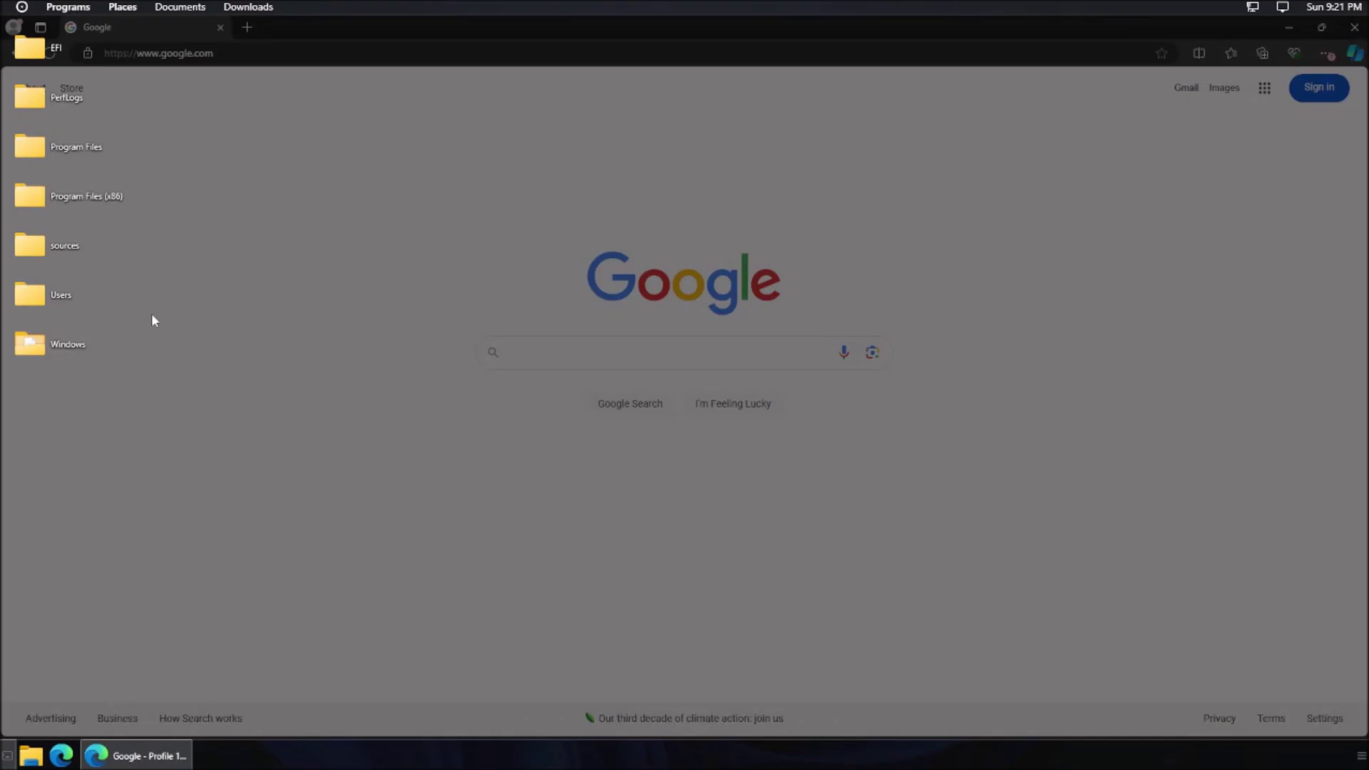
- Browse Users and WDAGUtilityAccount in the dynamic desktop overlay, toggle the overlay off and on, and dismiss it
{"action": "left_click", "coordinate": [82, 292]}
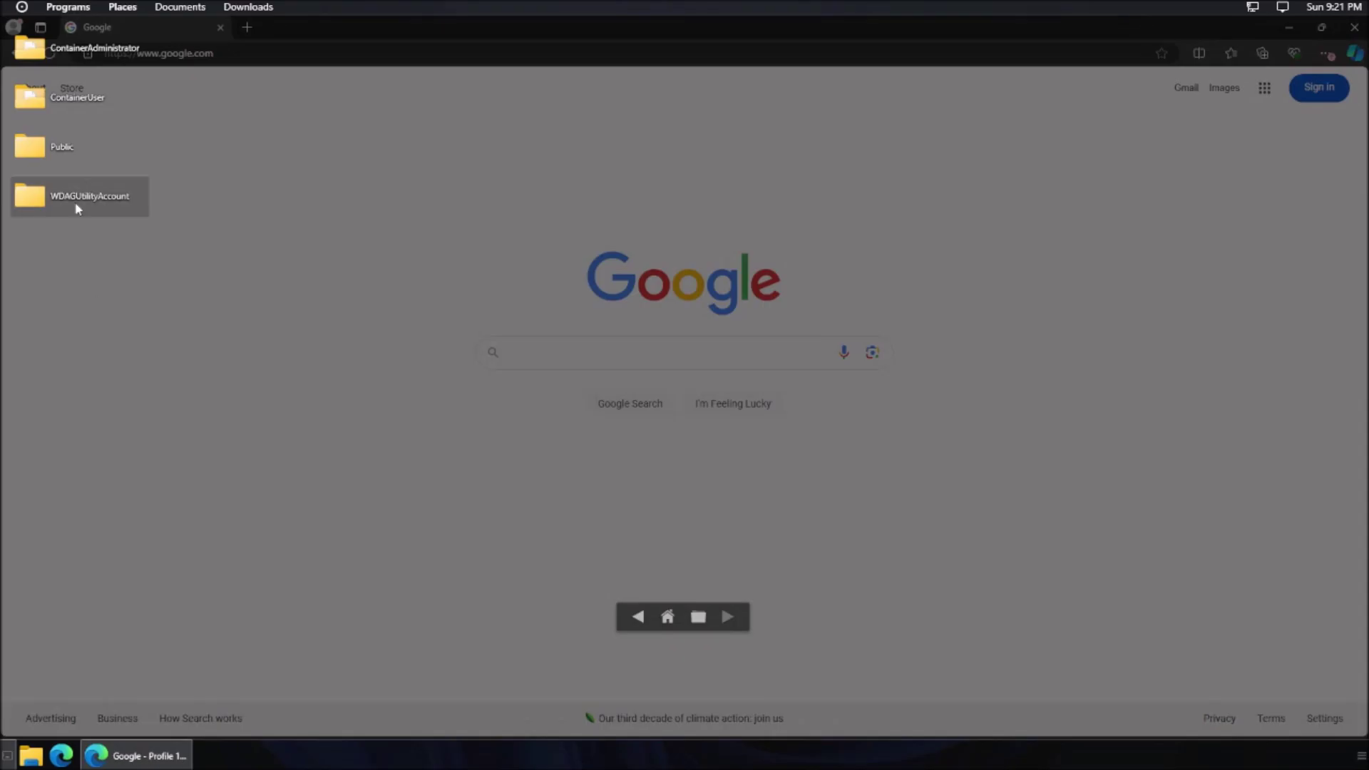
{"action": "left_click", "coordinate": [36, 203]}
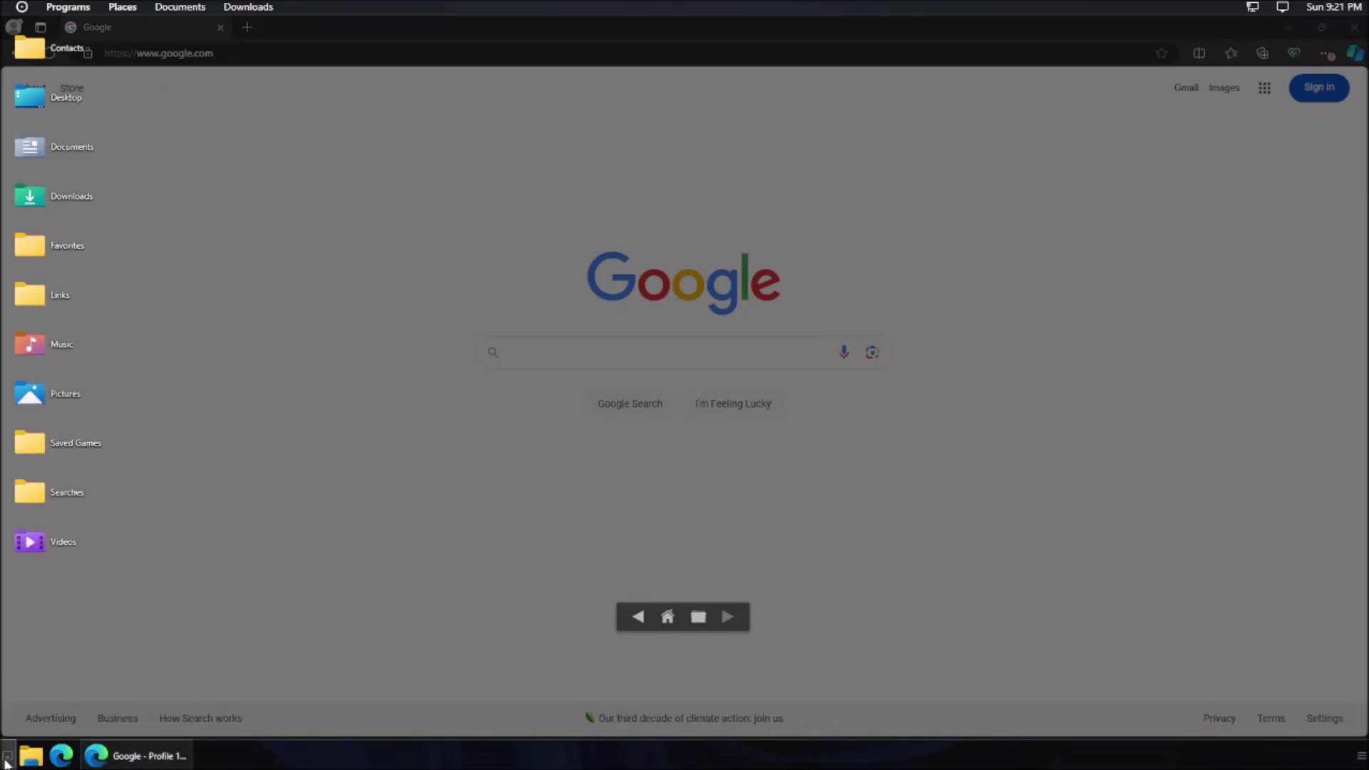
{"action": "left_click", "coordinate": [6, 760]}
{"action": "left_click", "coordinate": [5, 760]}
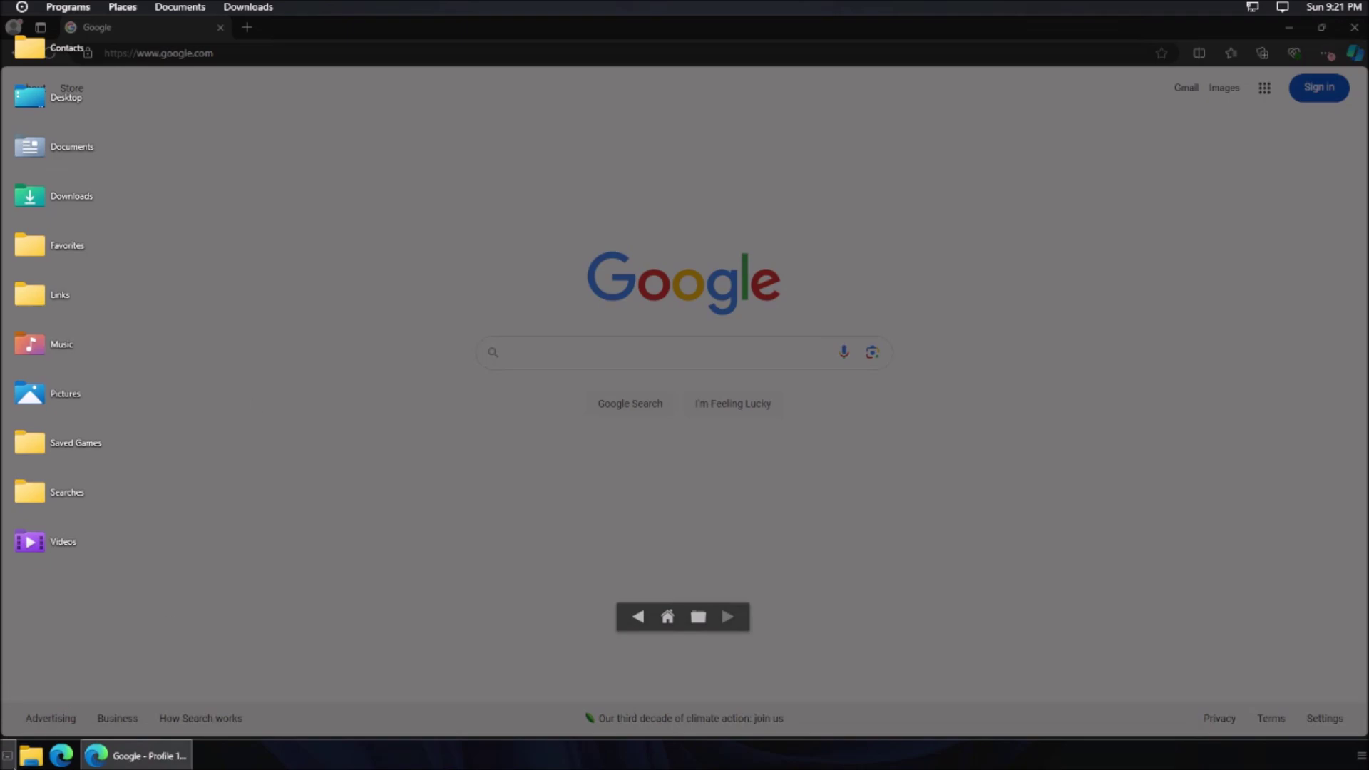
{"action": "left_click", "coordinate": [7, 755]}
{"action": "left_click", "coordinate": [9, 752]}
{"action": "right_click", "coordinate": [116, 318]}
{"action": "left_click", "coordinate": [464, 232]}
{"action": "left_click", "coordinate": [388, 520]}
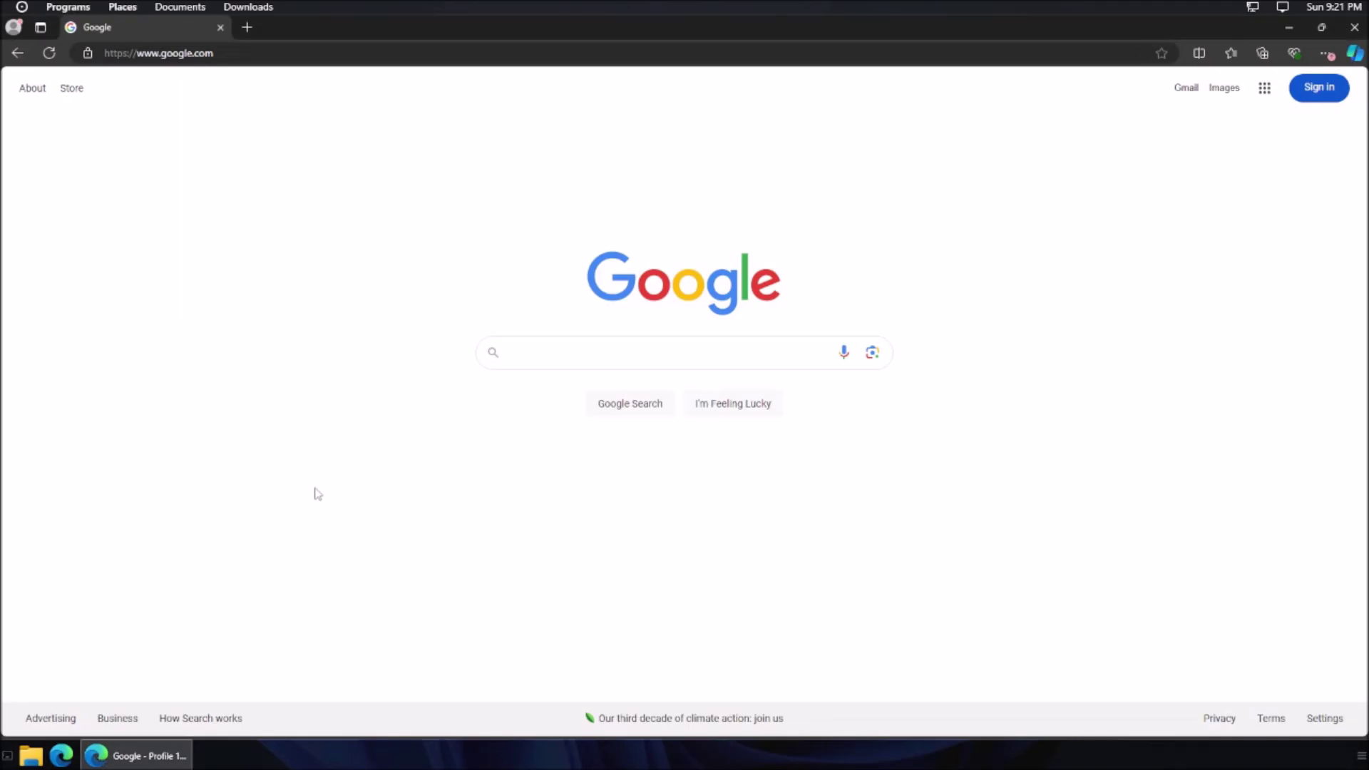
- Open File Explorer, view the New foldesdfgdsfgr folder on the Desktop, and close the window
{"action": "key", "text": "super+e"}
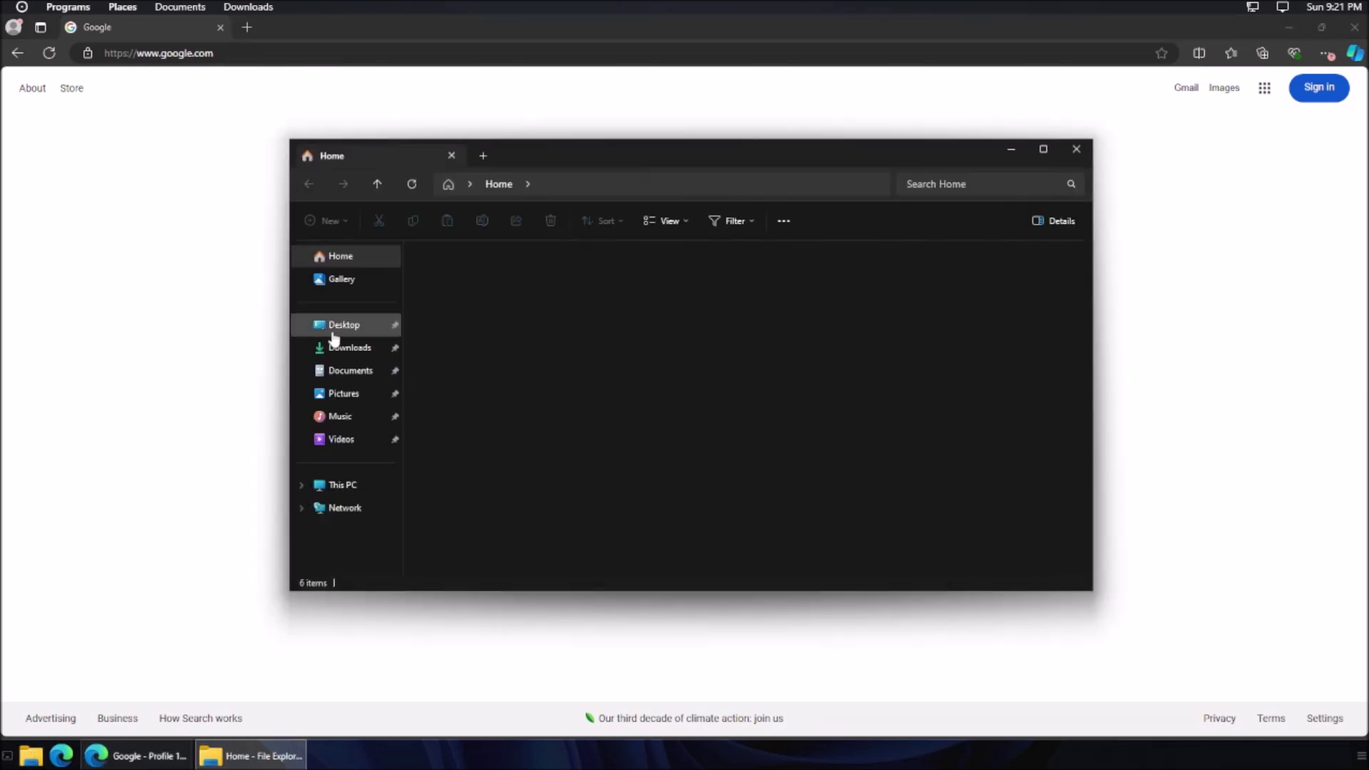
{"action": "left_click", "coordinate": [332, 330]}
{"action": "double_click", "coordinate": [473, 272]}
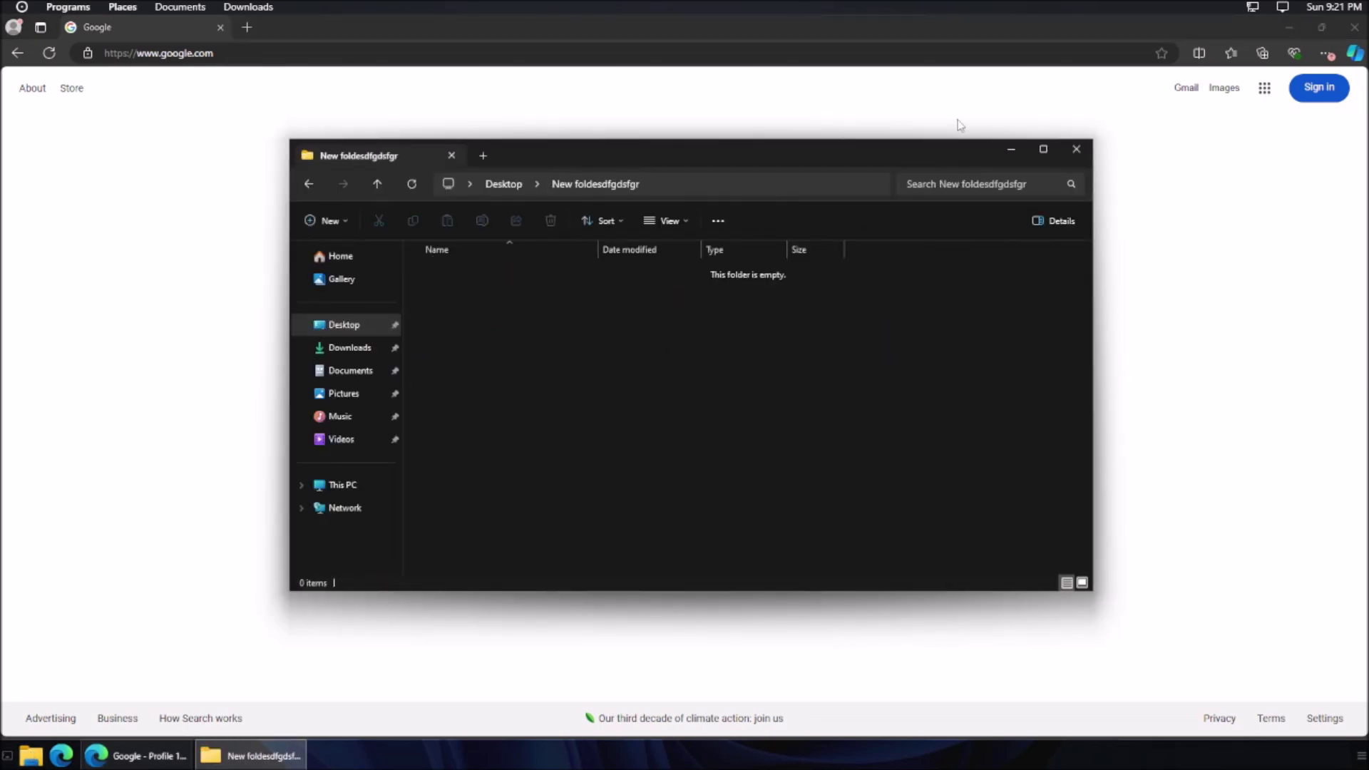
{"action": "left_click", "coordinate": [1076, 151]}
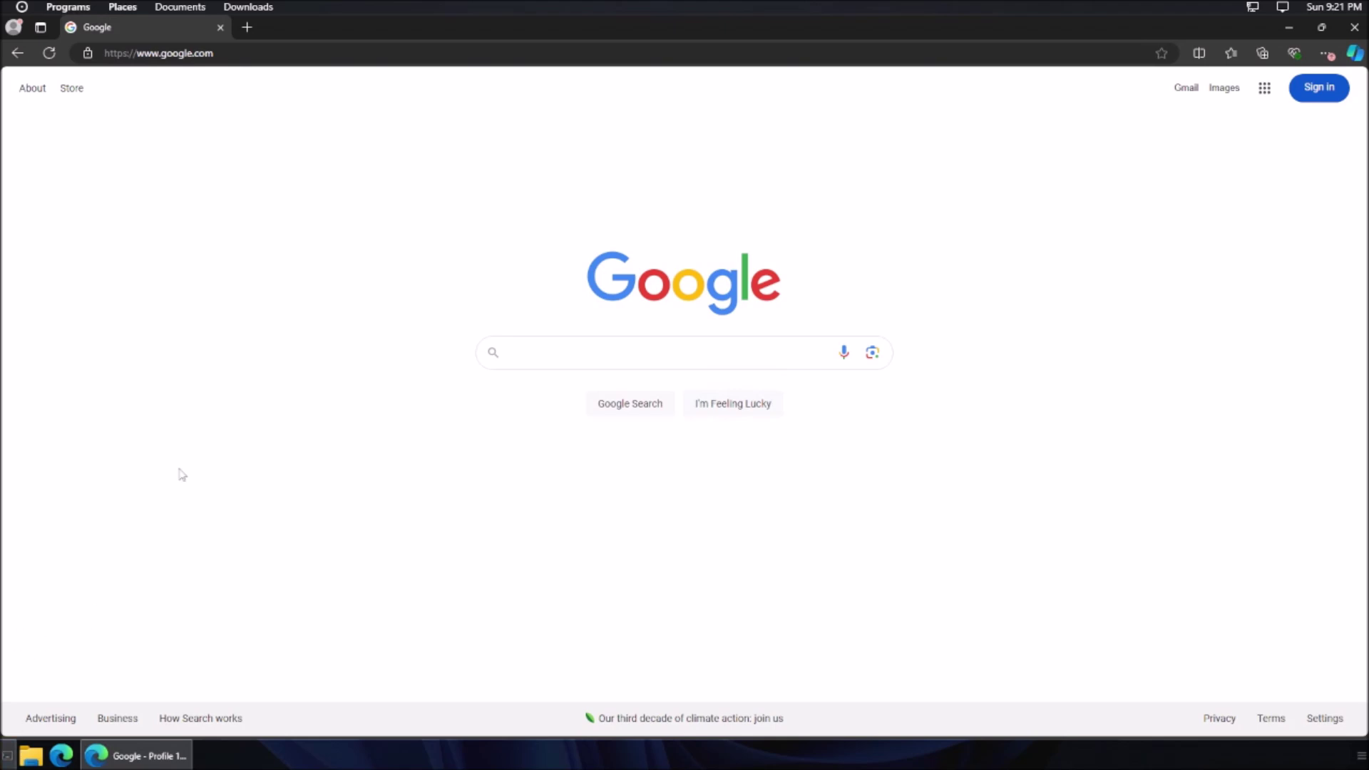
- Return the dynamic desktop overlay to its home folder, dismiss it, and look at the Programs menu
{"action": "key", "text": "super+d"}
{"action": "left_click", "coordinate": [674, 618]}
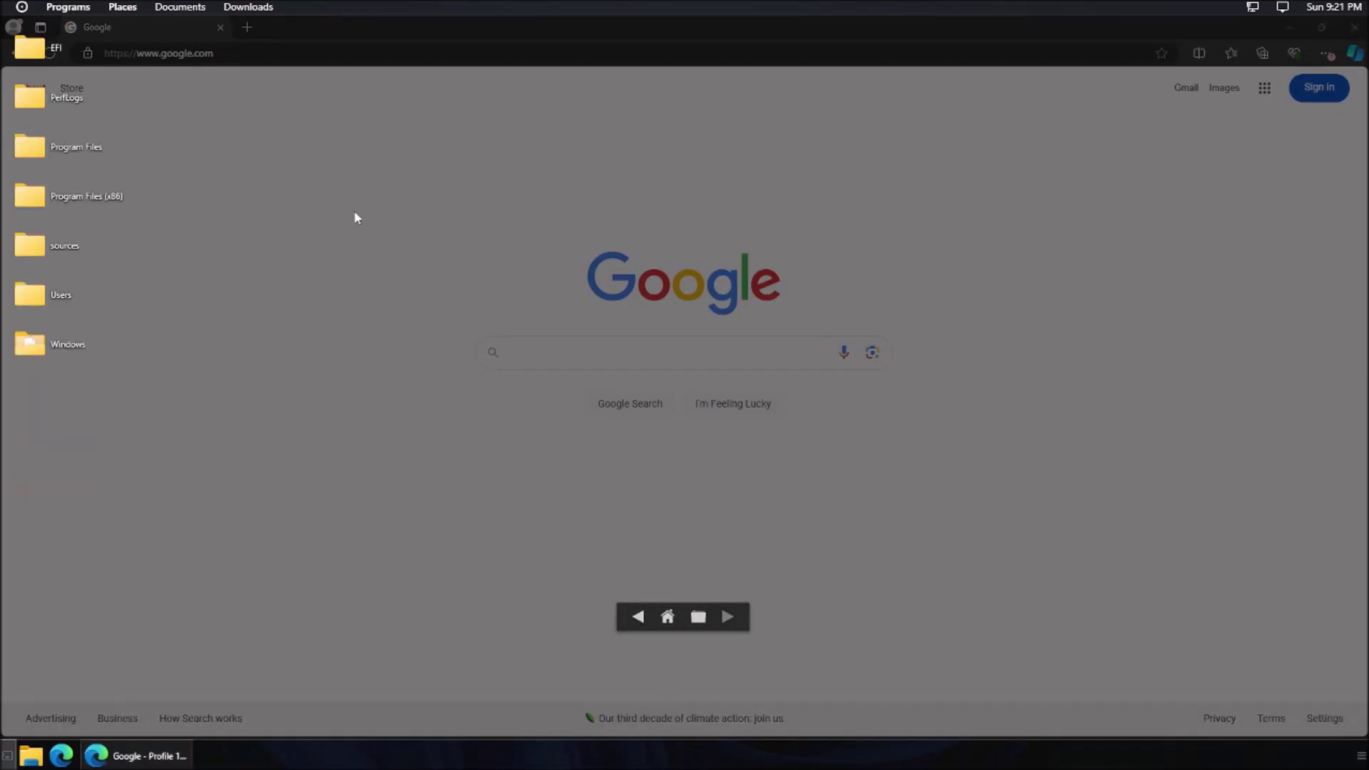
{"action": "left_click", "coordinate": [356, 217]}
{"action": "left_click", "coordinate": [64, 7]}
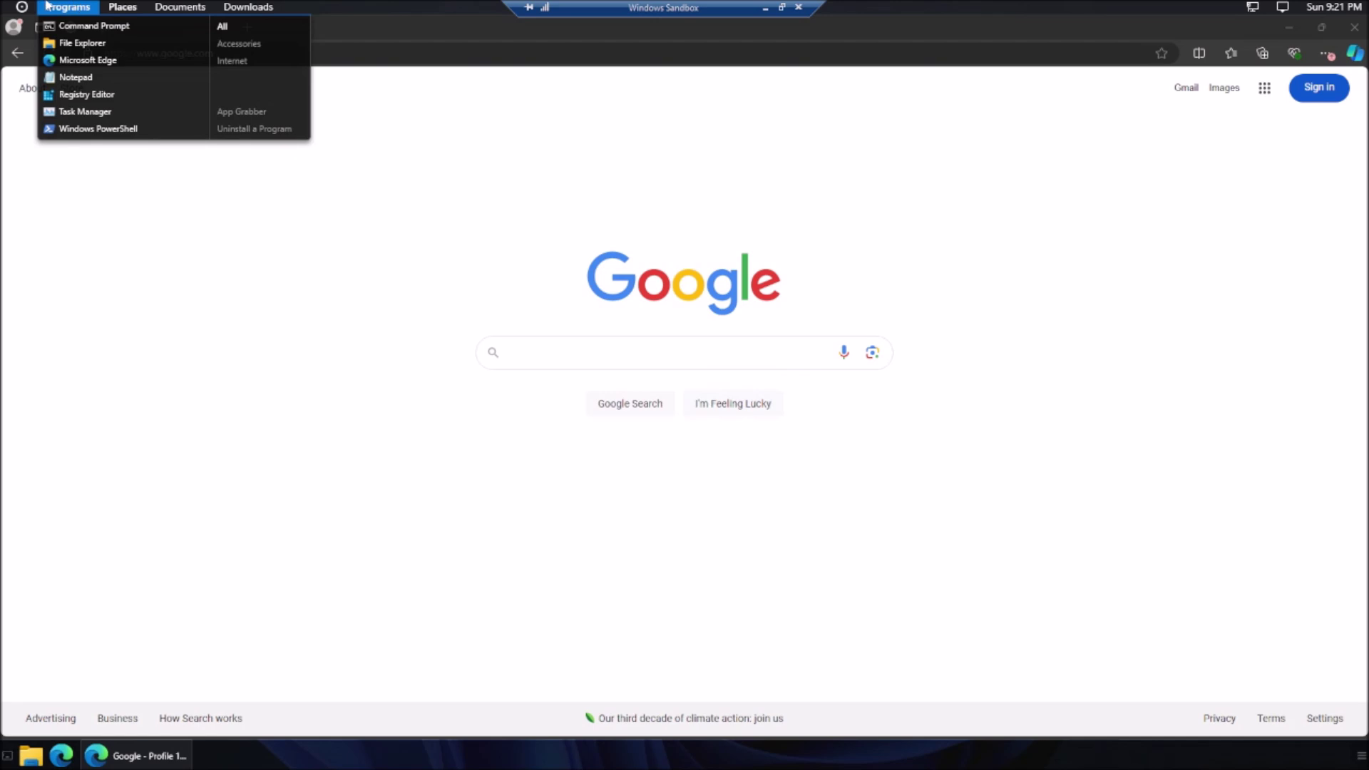
{"action": "left_click", "coordinate": [293, 363]}
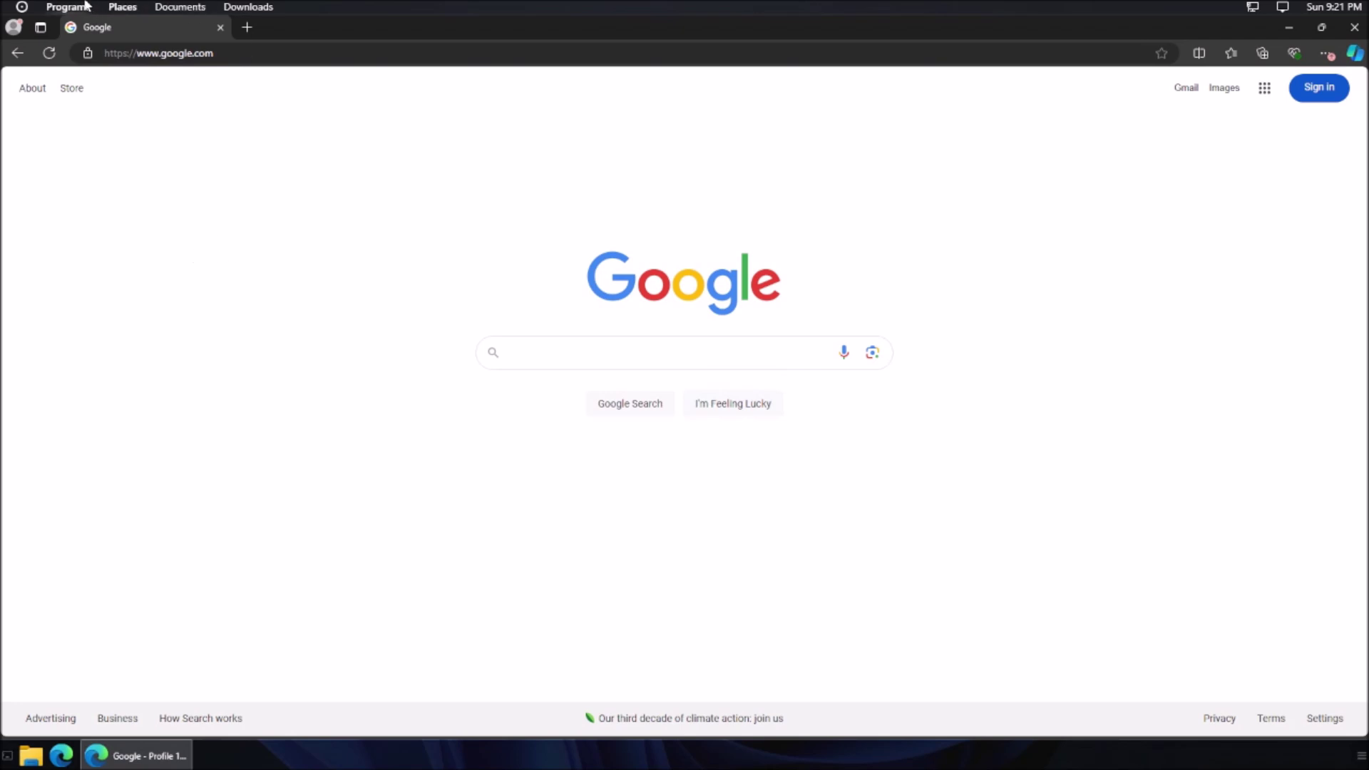
- Minimize and restore the Google browser window several times to compare it with the plain desktop
{"action": "left_click", "coordinate": [149, 760]}
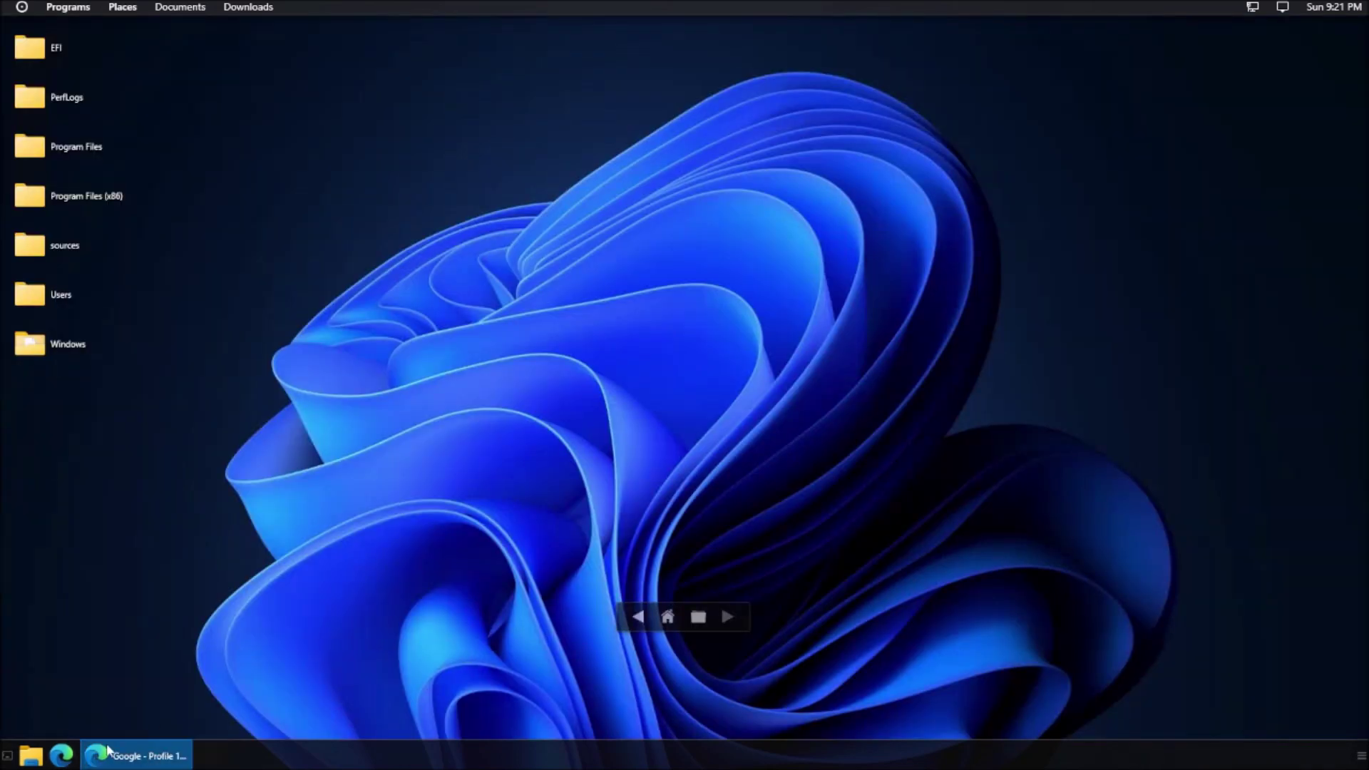
{"action": "left_click", "coordinate": [132, 757]}
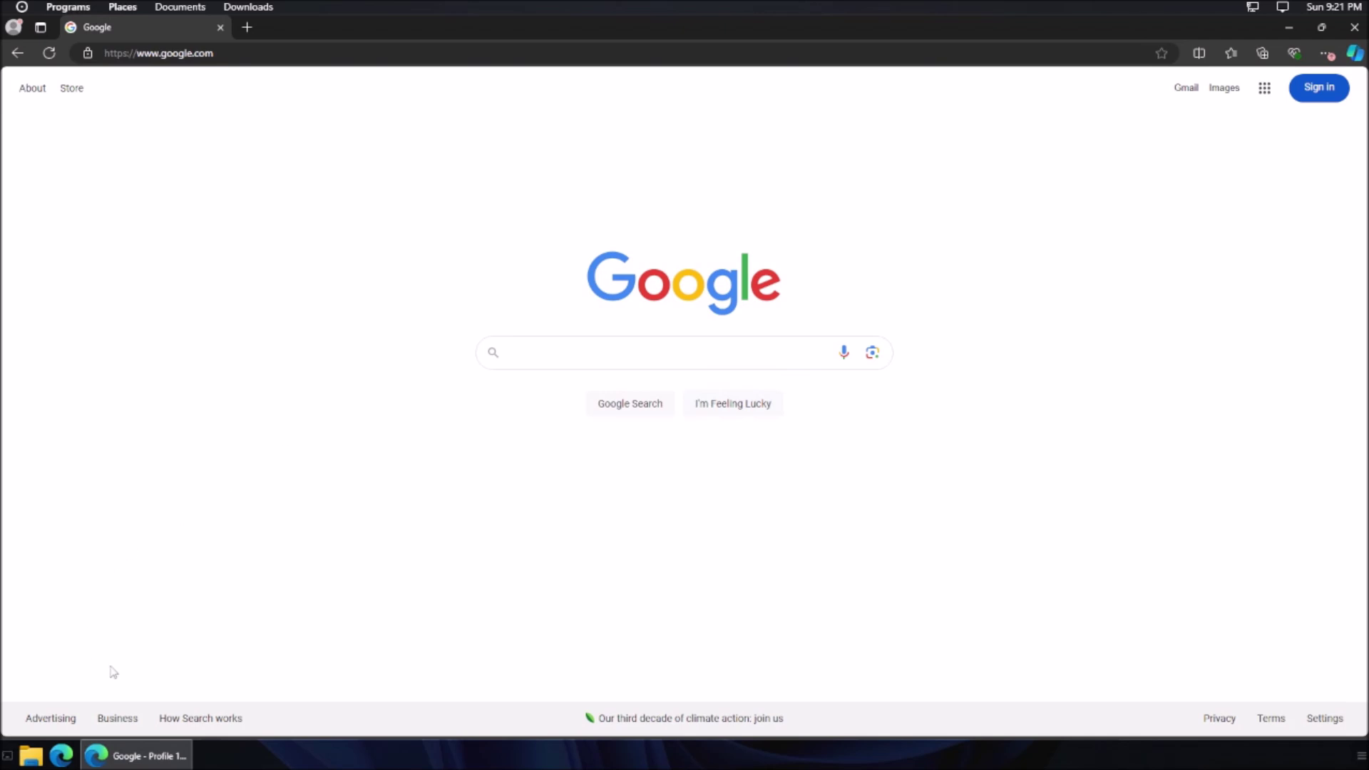
{"action": "left_click", "coordinate": [1281, 29]}
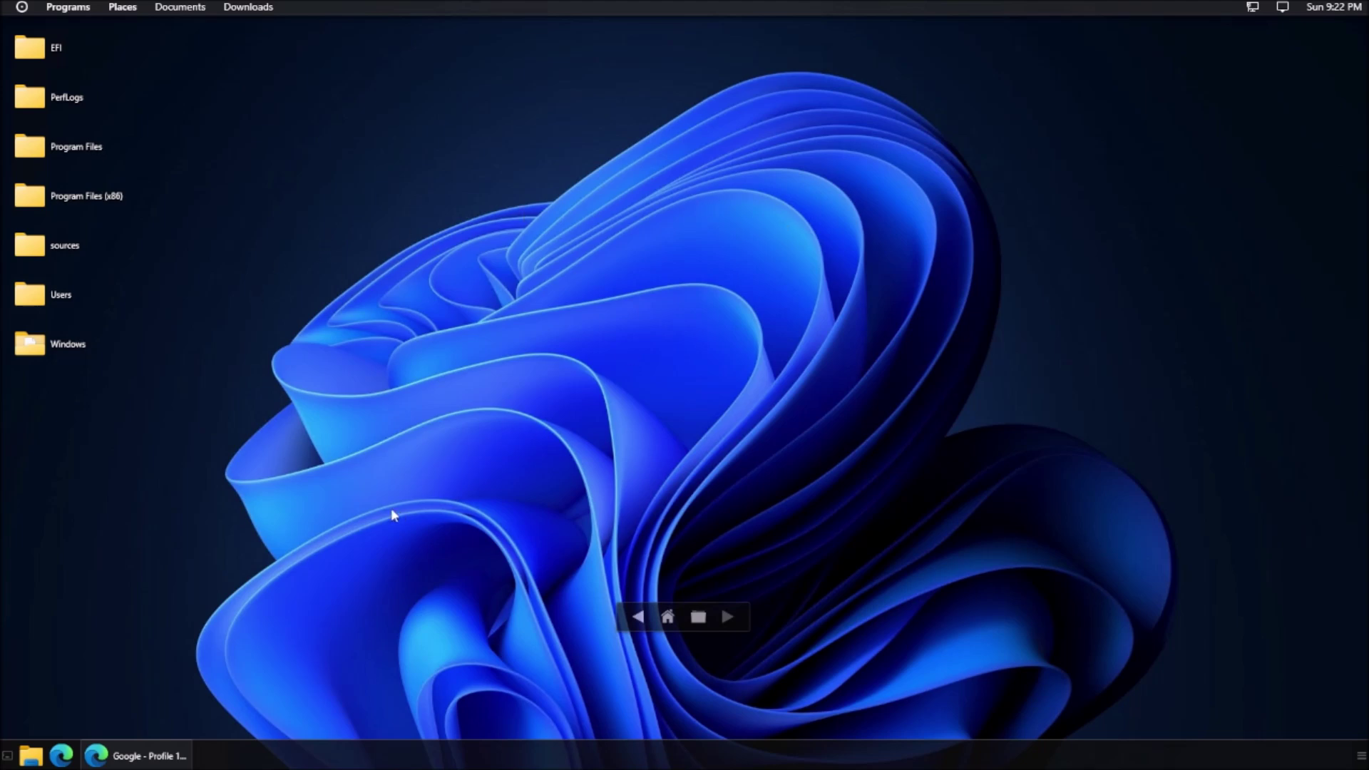
{"action": "left_click", "coordinate": [139, 755]}
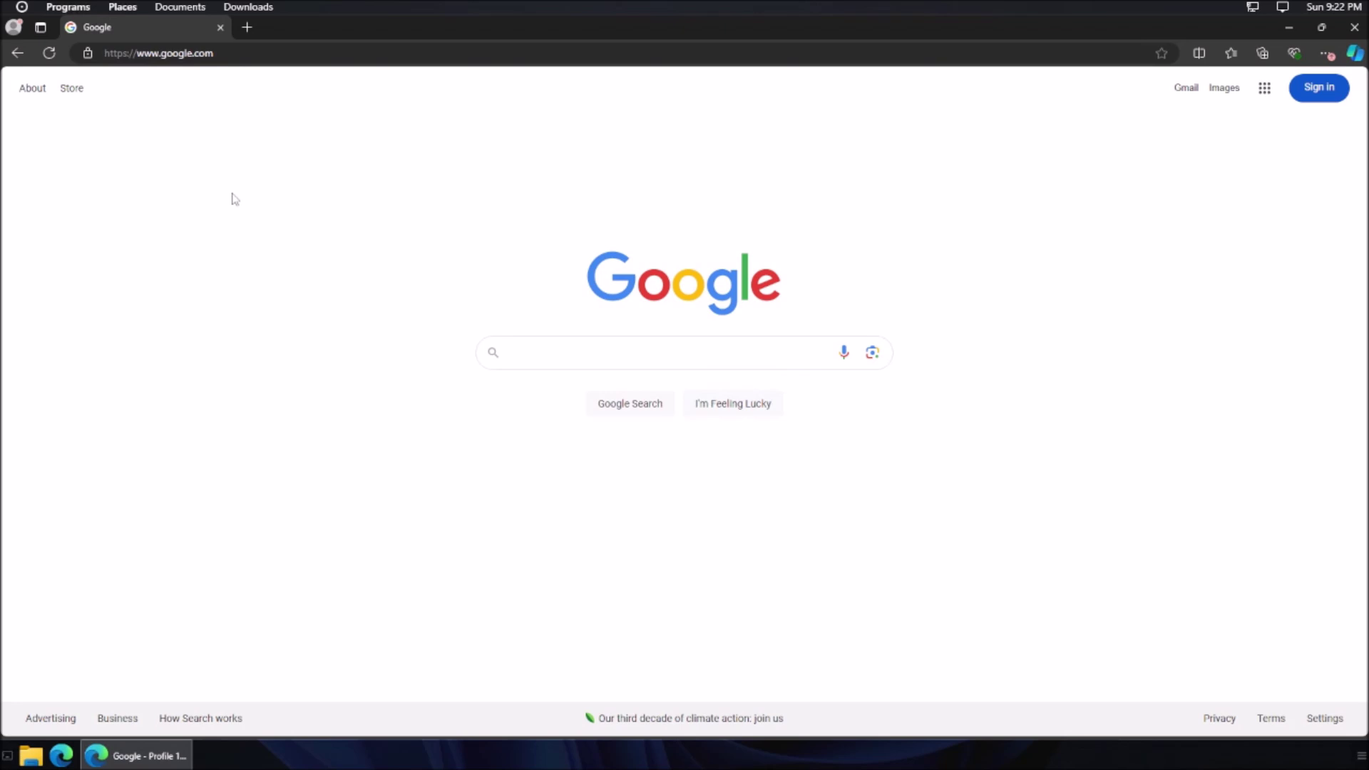
{"action": "left_click", "coordinate": [1289, 28]}
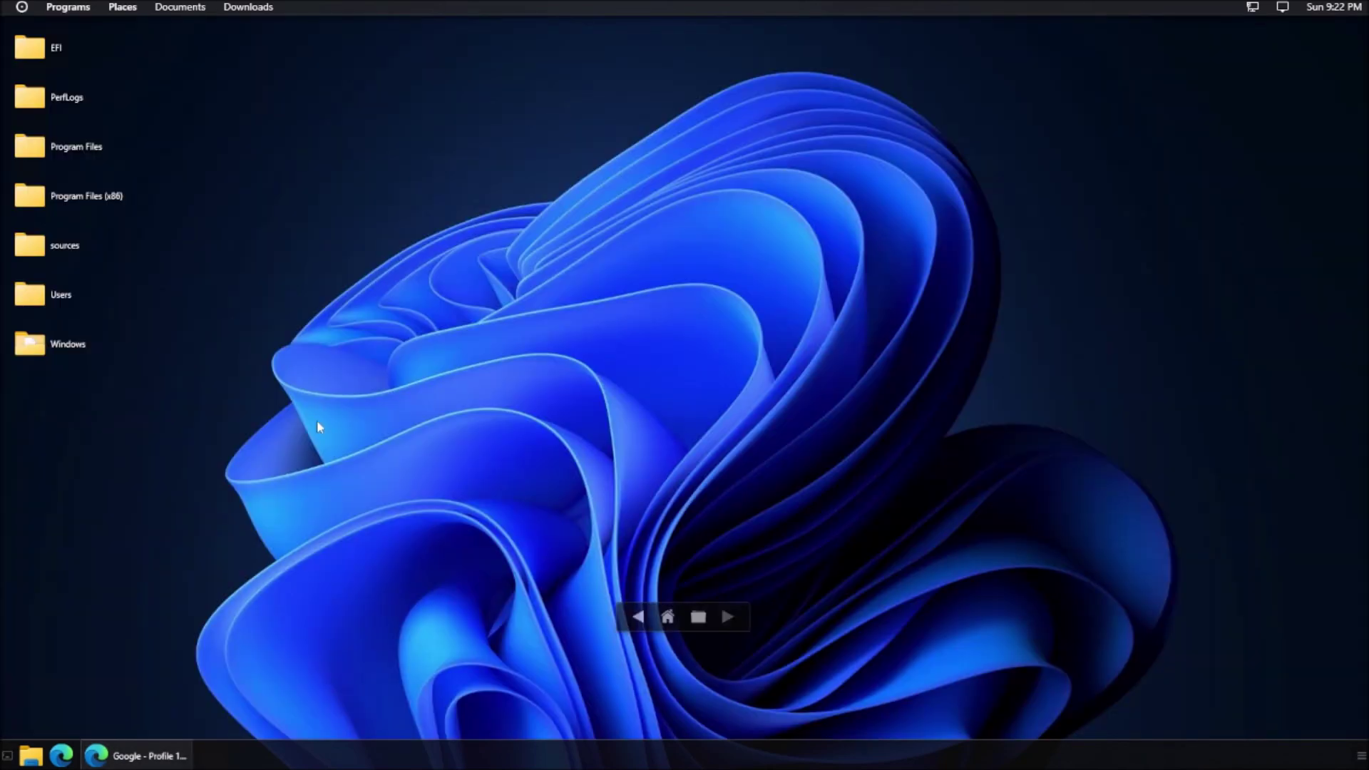
{"action": "left_click", "coordinate": [139, 755]}
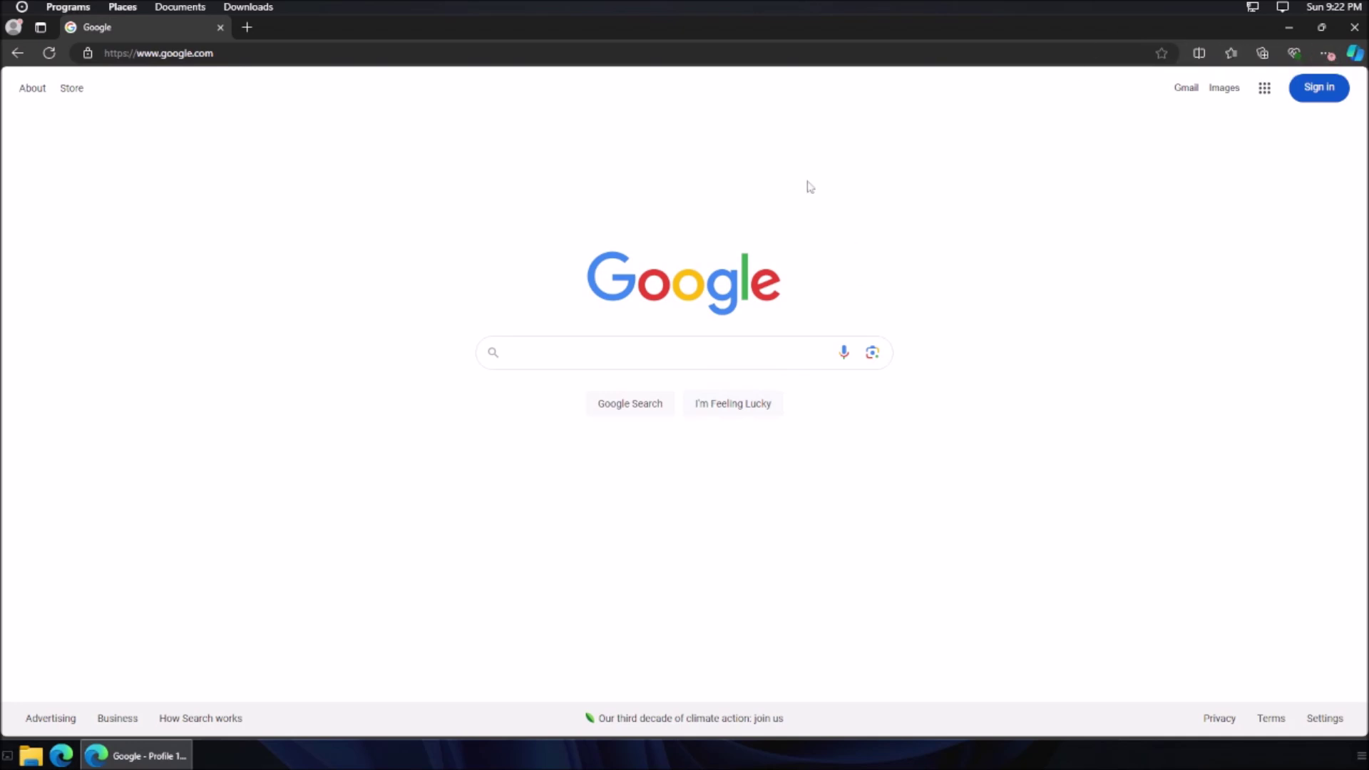
- Open the Windows Control Panel from the Cairo menu, view its items in the desktop overlay, and select System
{"action": "left_click", "coordinate": [68, 7]}
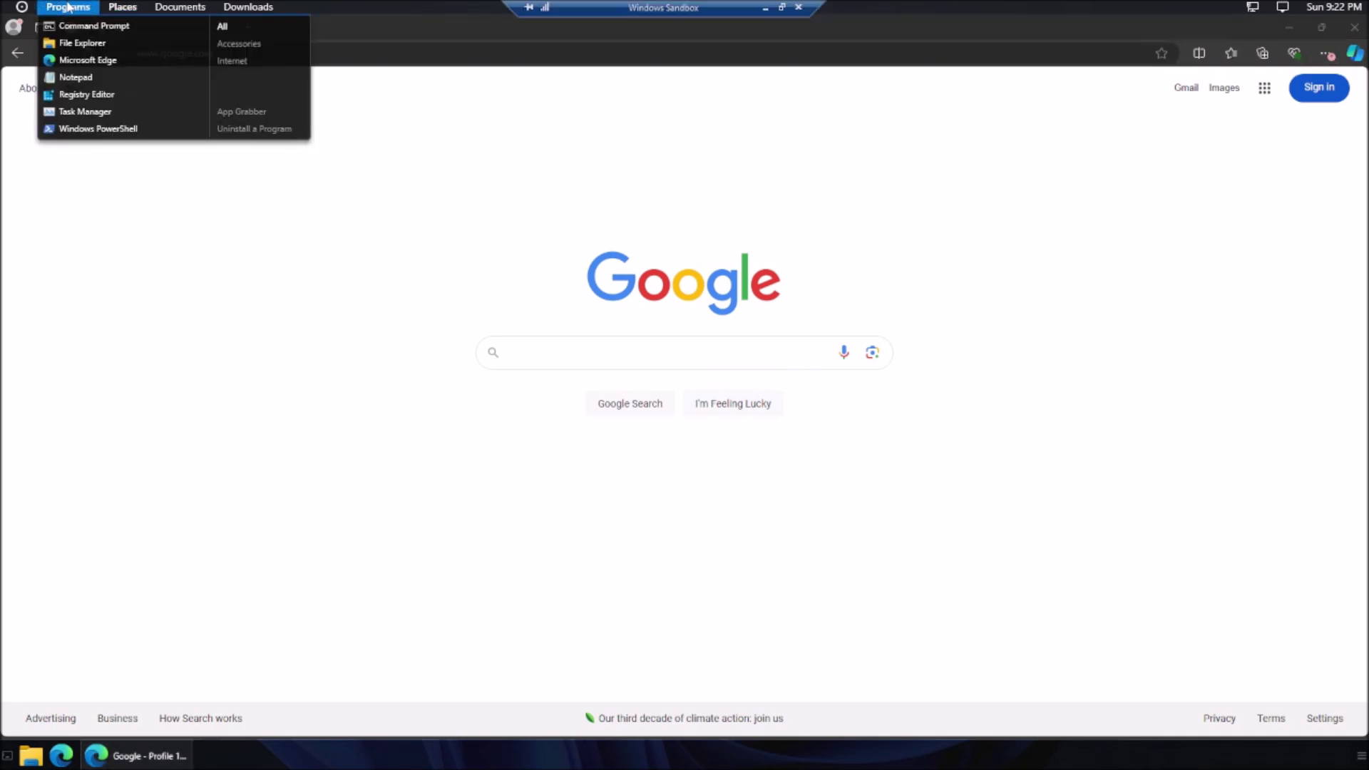
{"action": "left_click", "coordinate": [20, 8]}
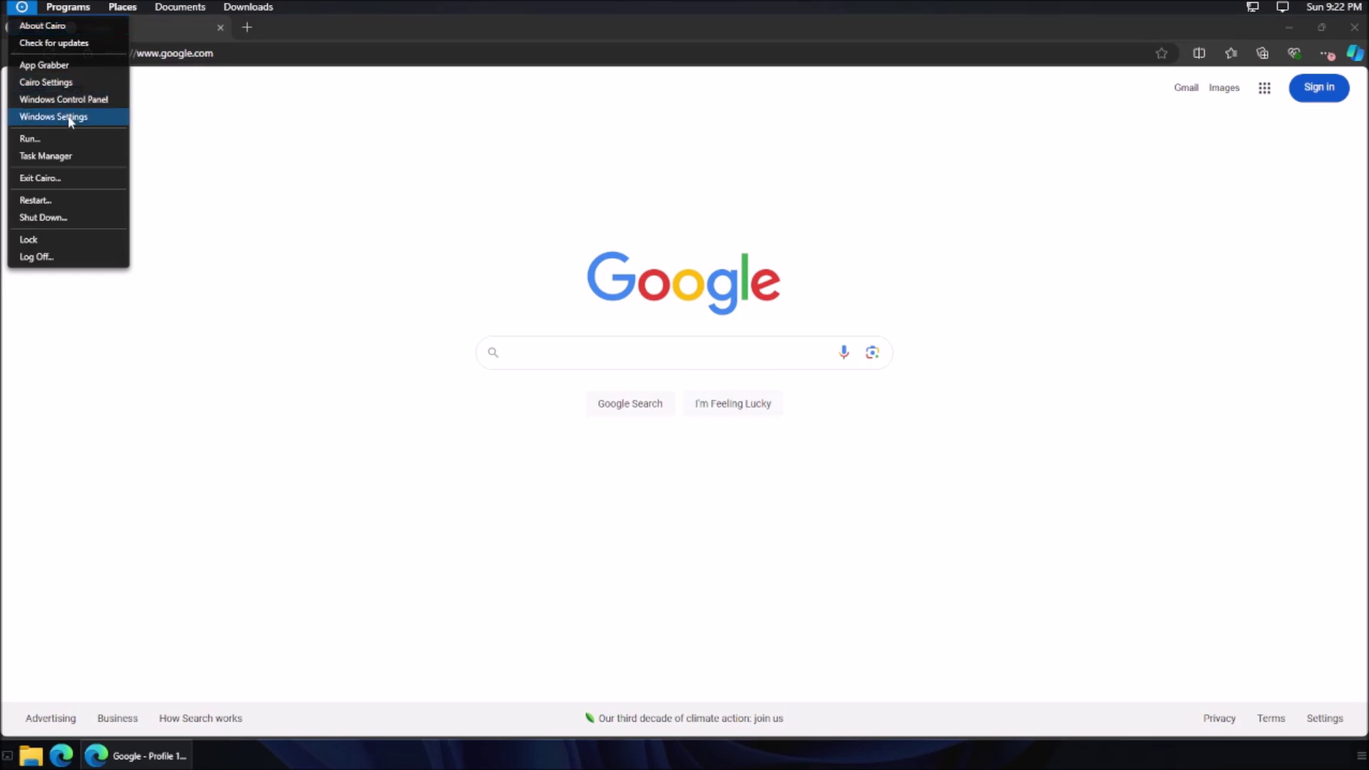
{"action": "left_click", "coordinate": [70, 99]}
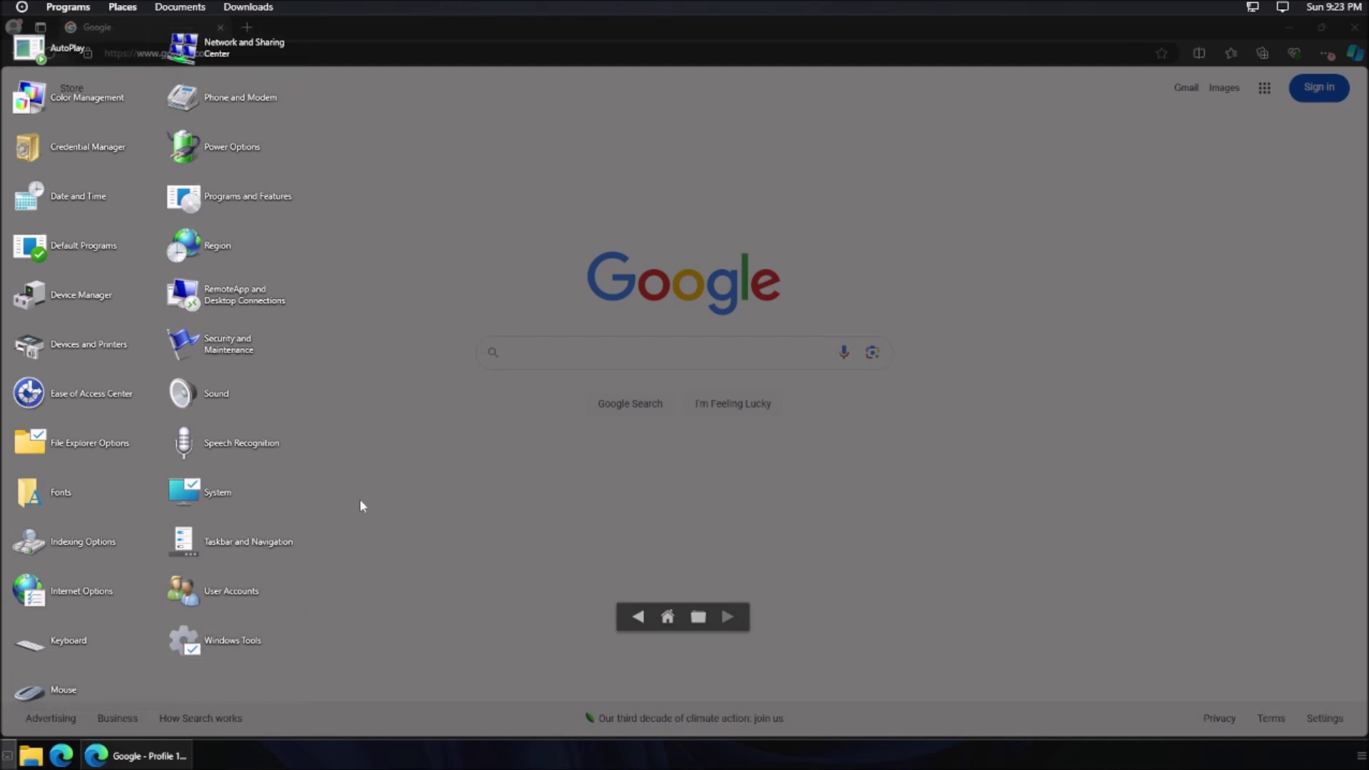
{"action": "left_click", "coordinate": [243, 491]}
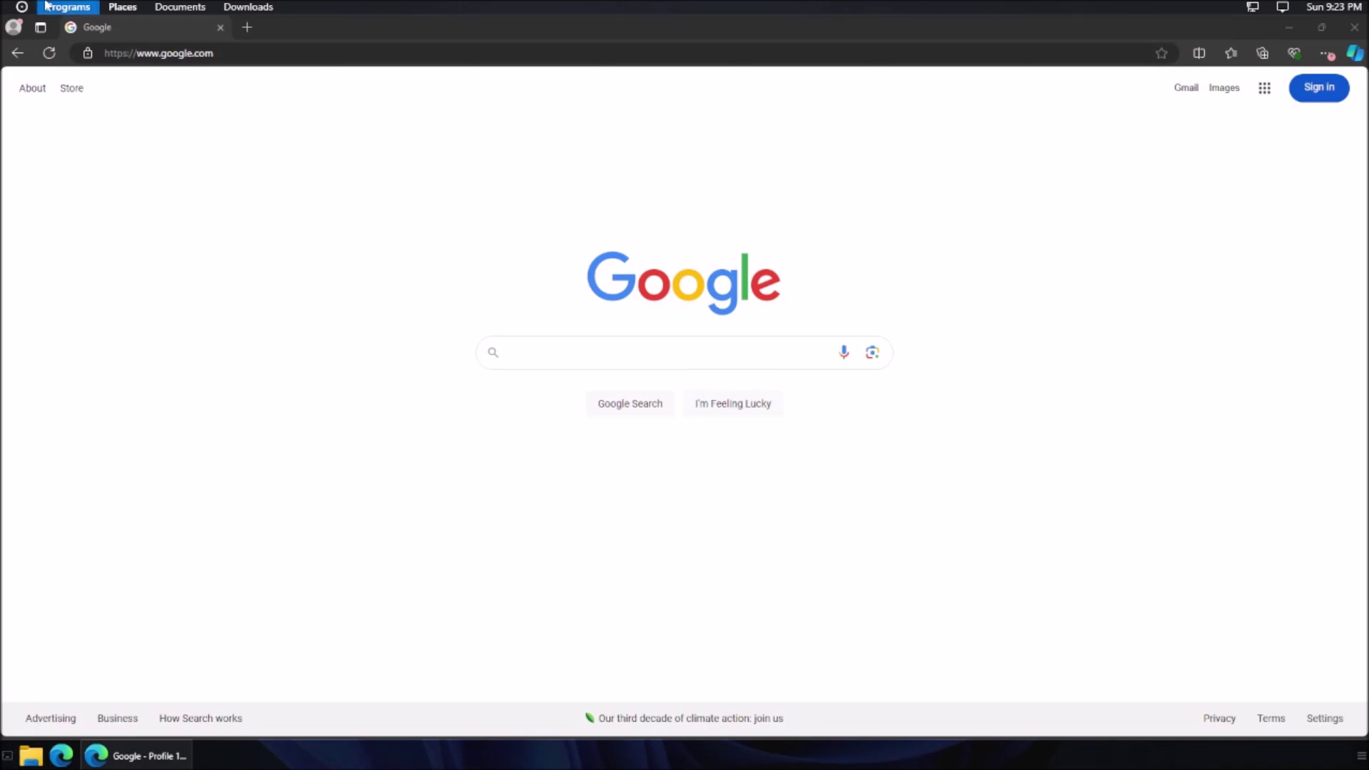
- Open Task Manager from the Cairo menu, move its window to mid-screen, look through the processes, and close it
{"action": "left_click", "coordinate": [45, 6]}
{"action": "mouse_move", "coordinate": [23, 7]}
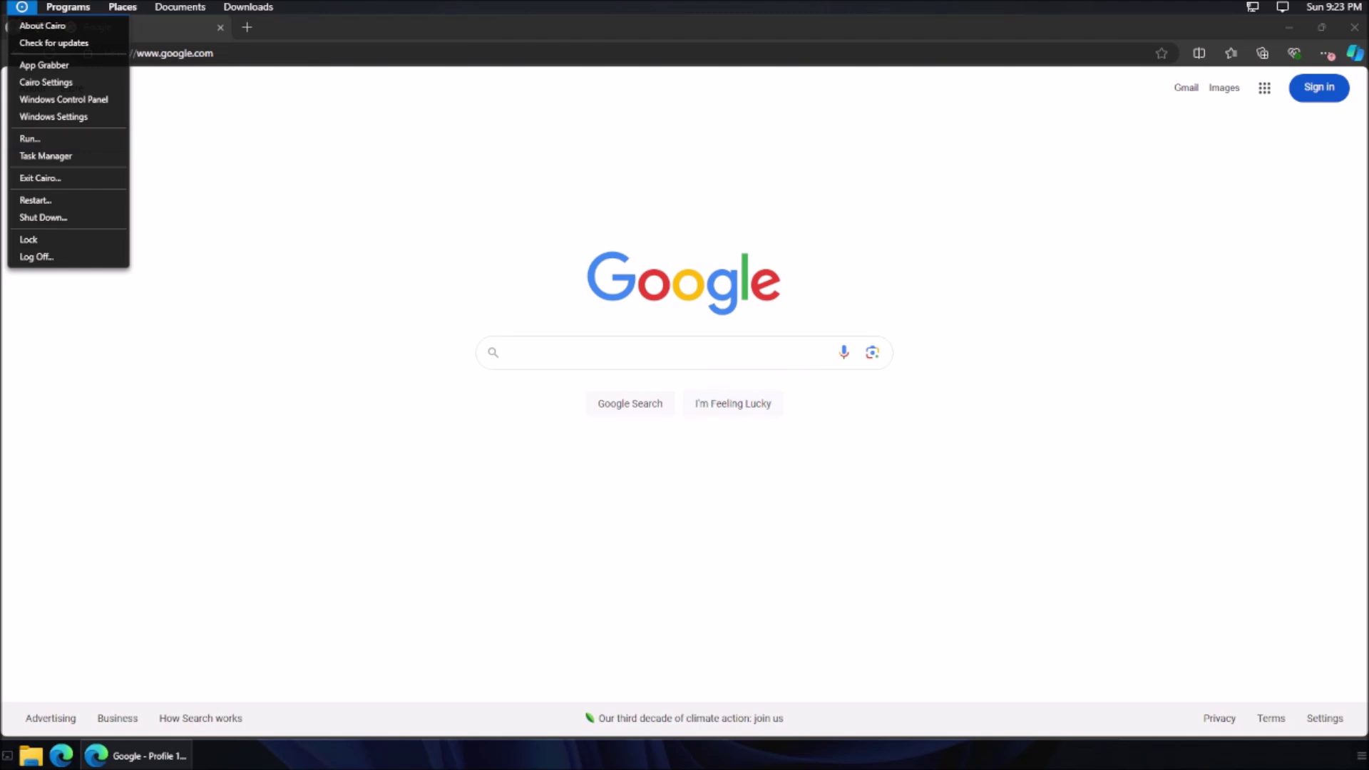
{"action": "left_click", "coordinate": [53, 157]}
{"action": "left_click_drag", "start_coordinate": [399, 57], "coordinate": [877, 211]}
{"action": "scroll", "coordinate": [606, 350], "scroll_direction": "down", "scroll_amount": 3}
{"action": "scroll", "coordinate": [780, 431], "scroll_direction": "up", "scroll_amount": 5}
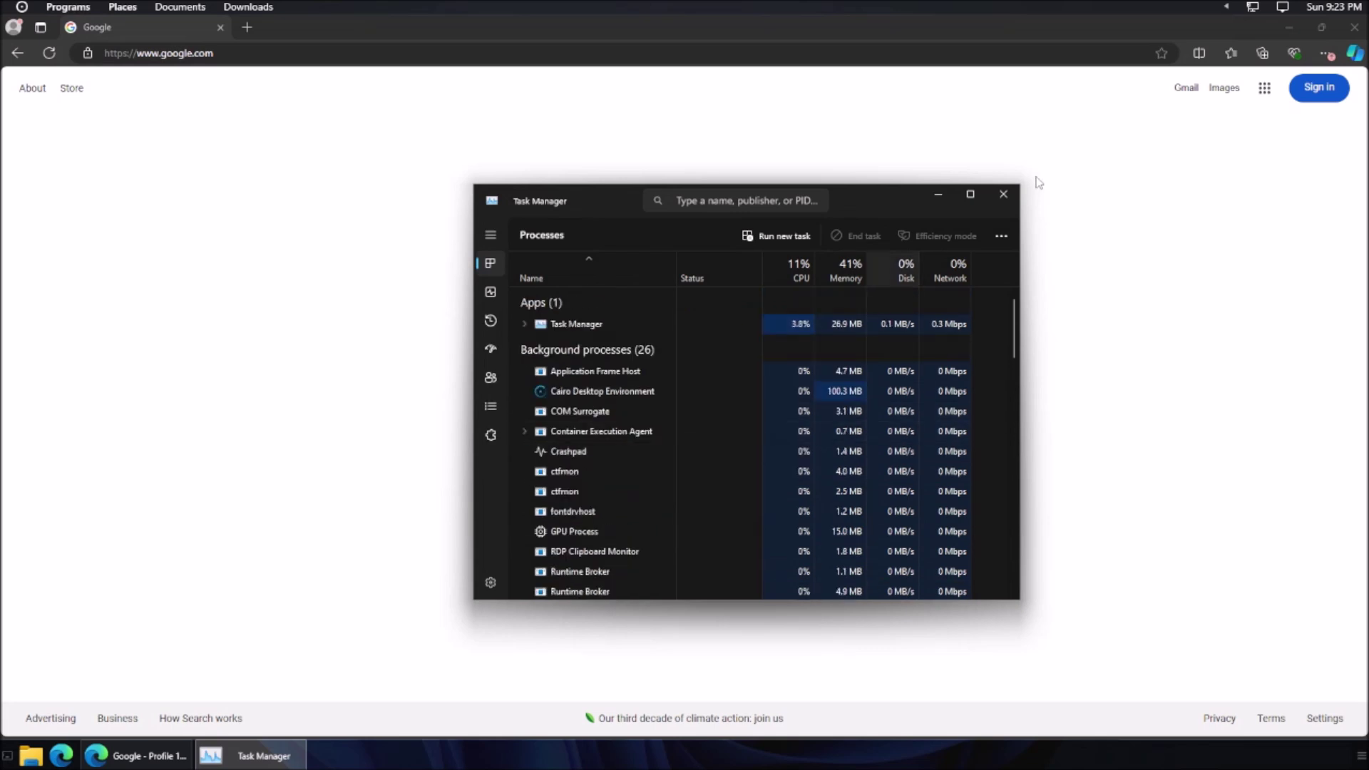
{"action": "left_click", "coordinate": [1018, 202]}
- Launch Notepad from the Programs menu and close it, and close the Edge window as well
{"action": "left_click", "coordinate": [68, 7]}
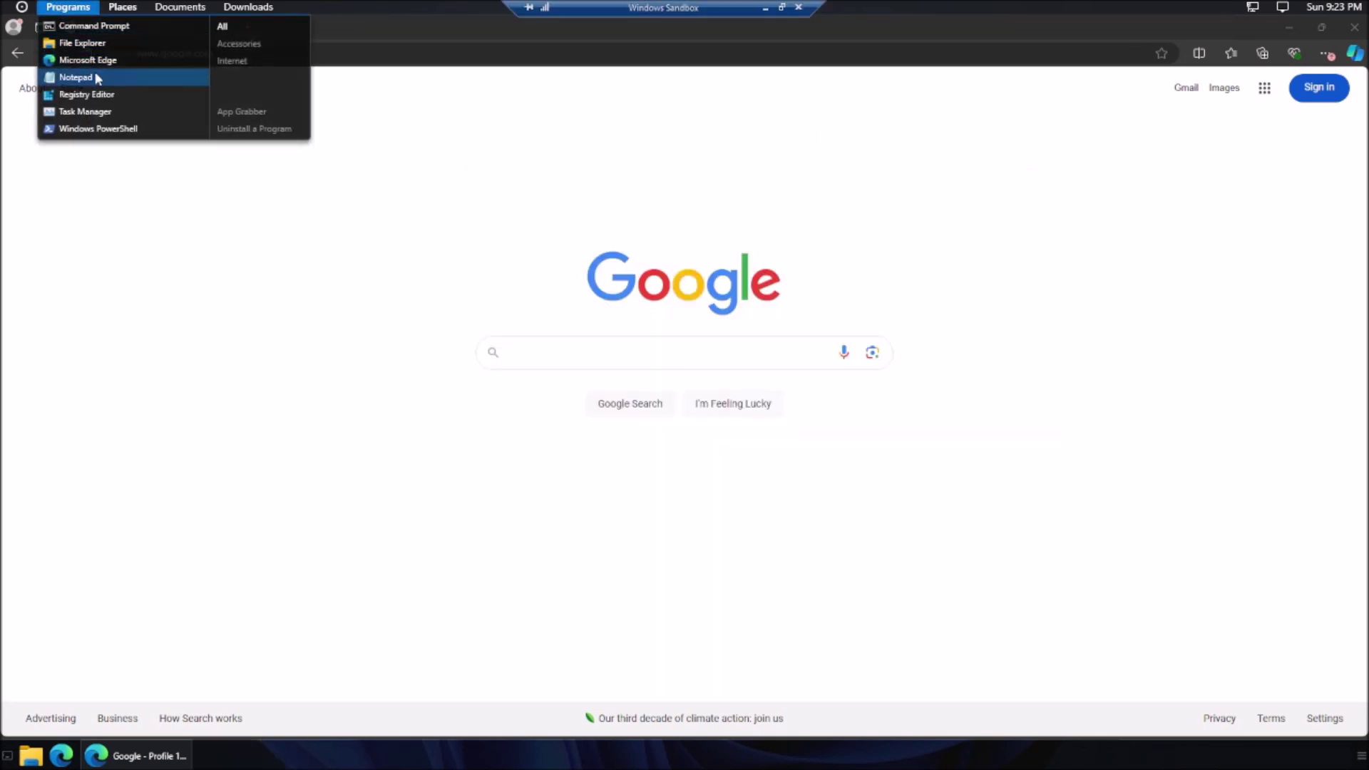
{"action": "left_click", "coordinate": [95, 74]}
{"action": "left_click", "coordinate": [1042, 63]}
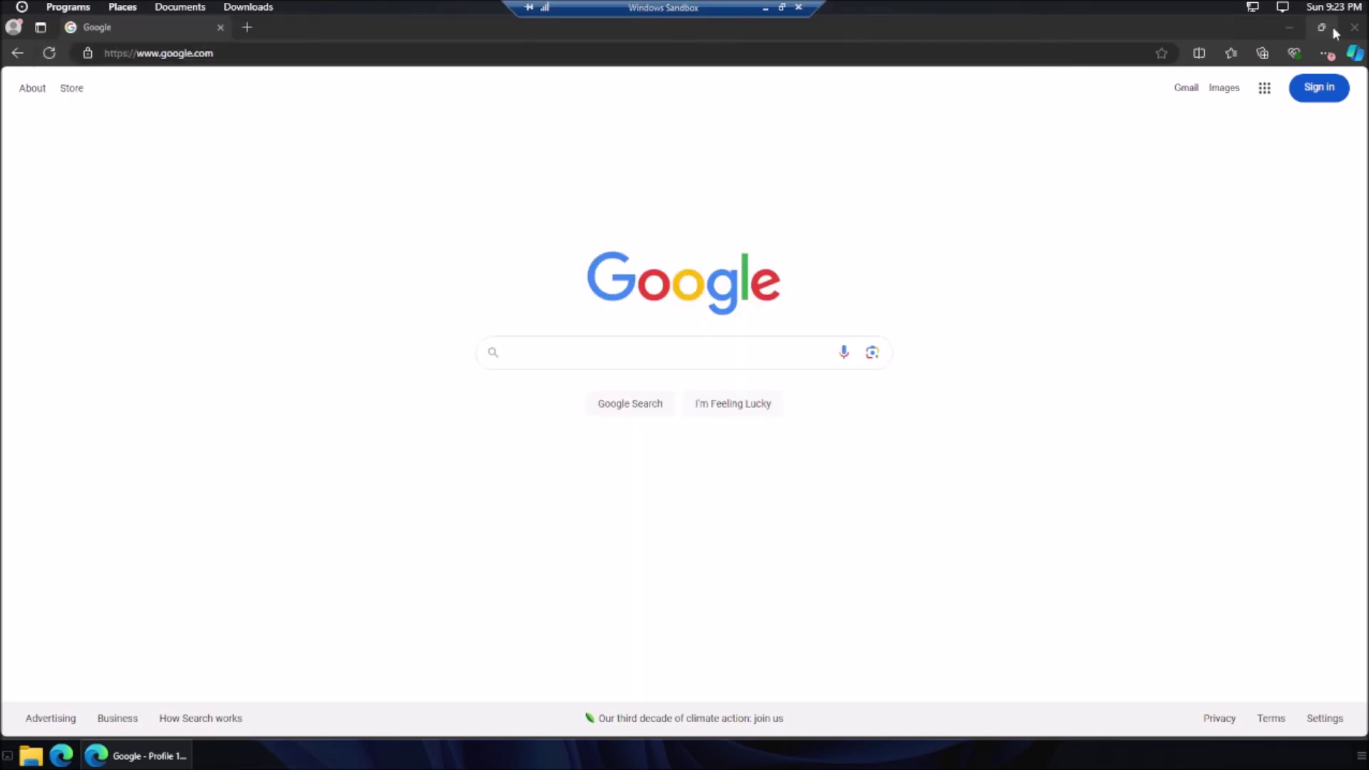
{"action": "left_click", "coordinate": [1349, 31]}
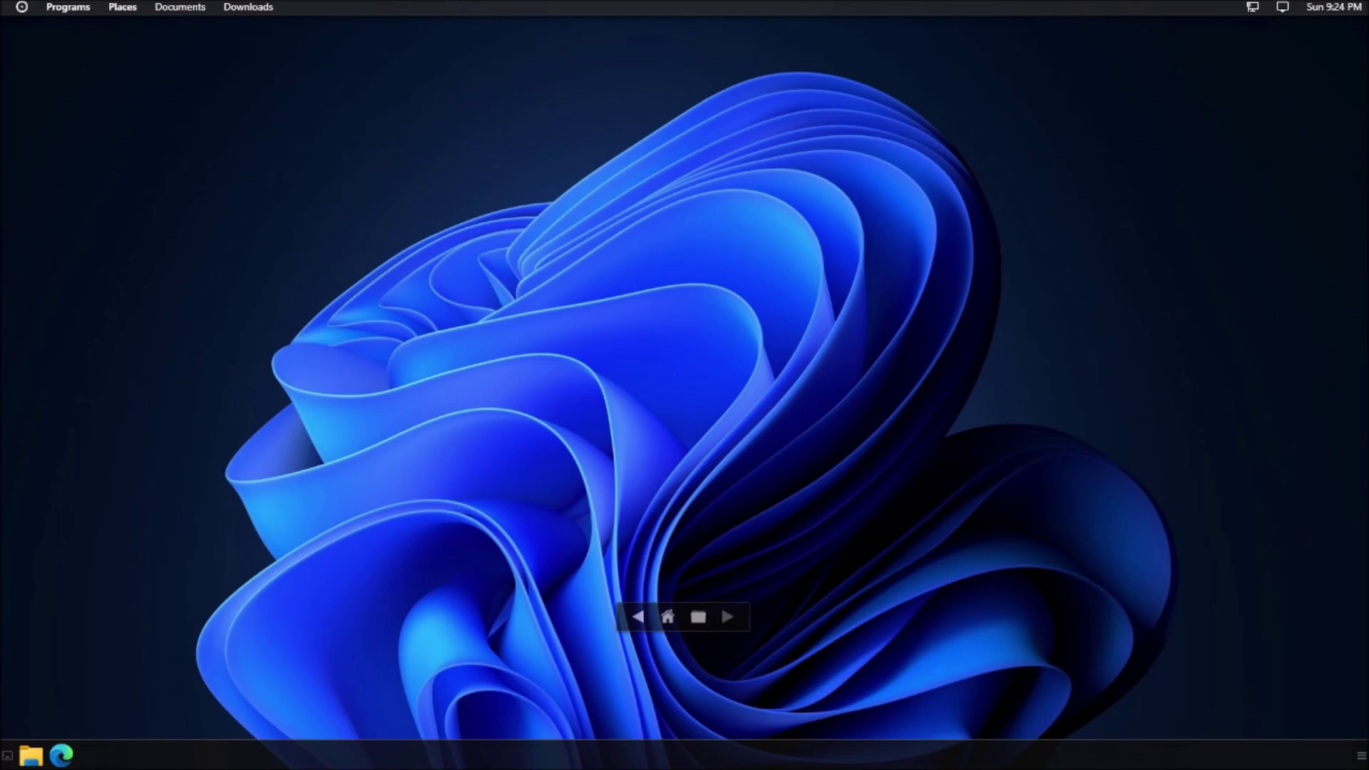
- Launch Microsoft Edge and search the web for "windows shell replacement"
{"action": "left_click", "coordinate": [61, 755]}
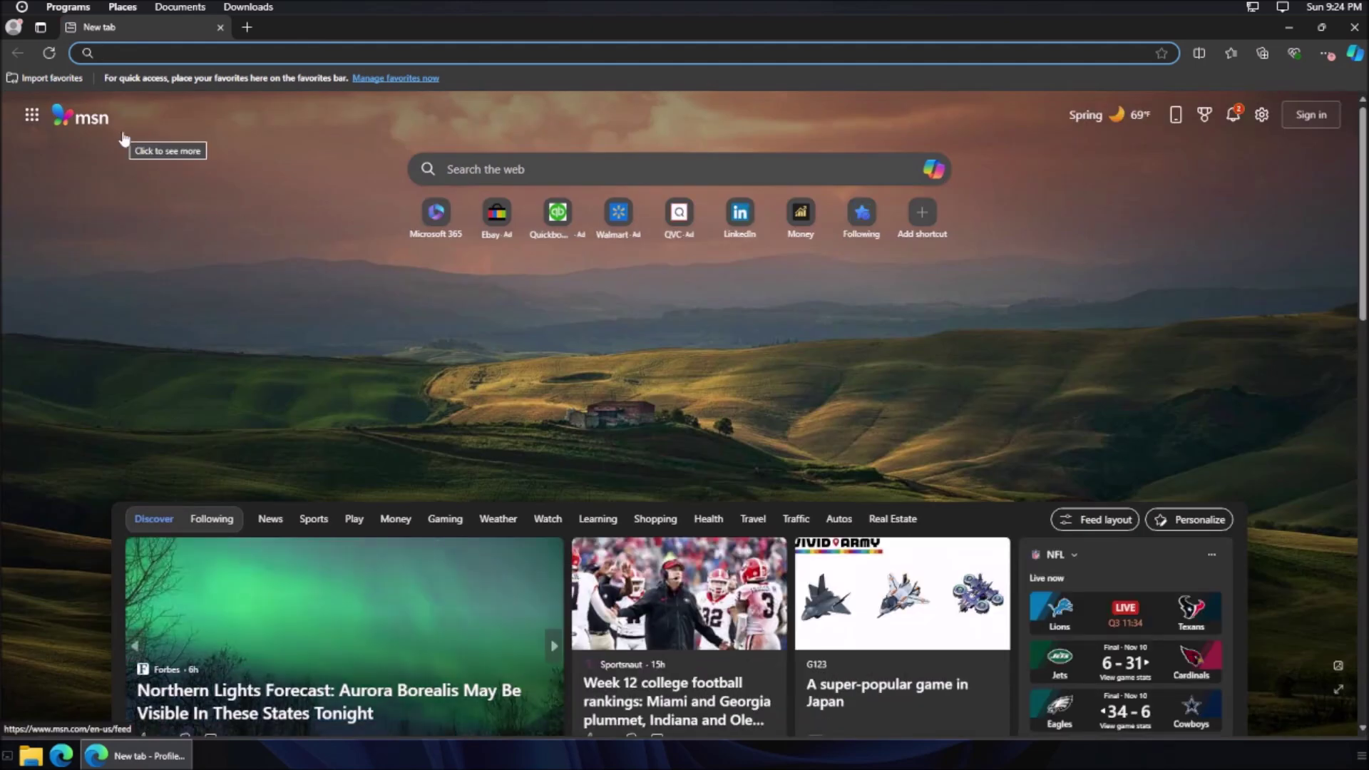
{"action": "type", "text": "shell"}
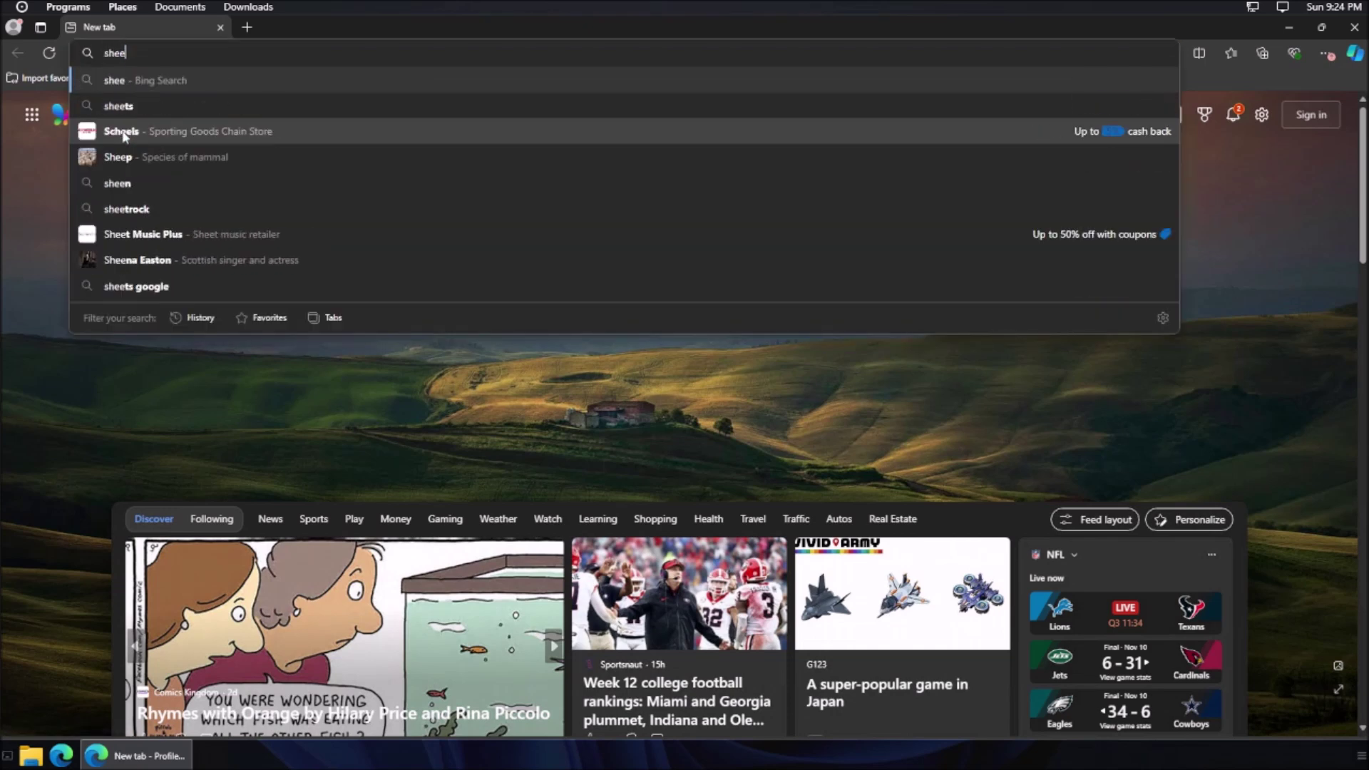
{"action": "type", "text": "windows"}
{"action": "key", "text": "End"}
{"action": "type", "text": "replacement"}
{"action": "key", "text": "Return"}
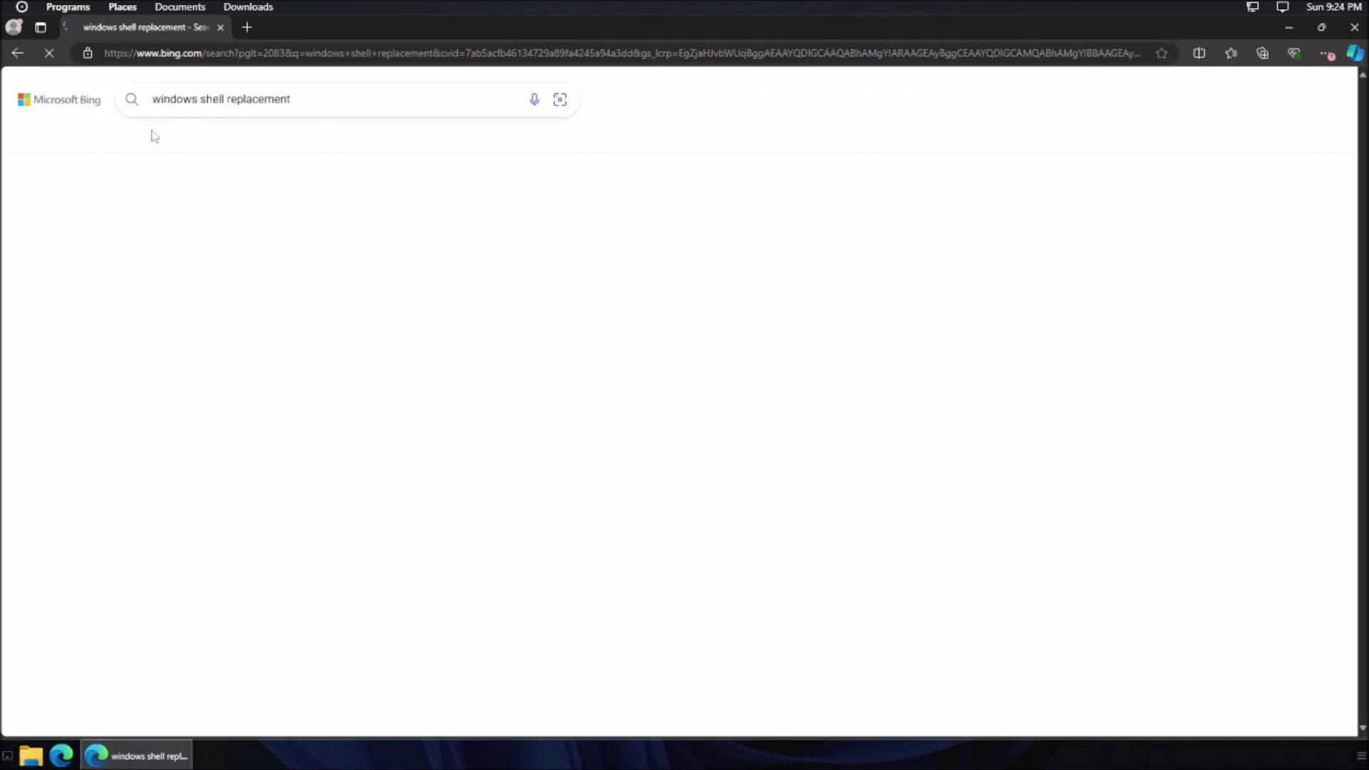
- Open the Open-Shell-Menu GitHub result in a new tab and look further down the search results
{"action": "scroll", "coordinate": [307, 194], "scroll_direction": "down", "scroll_amount": 10}
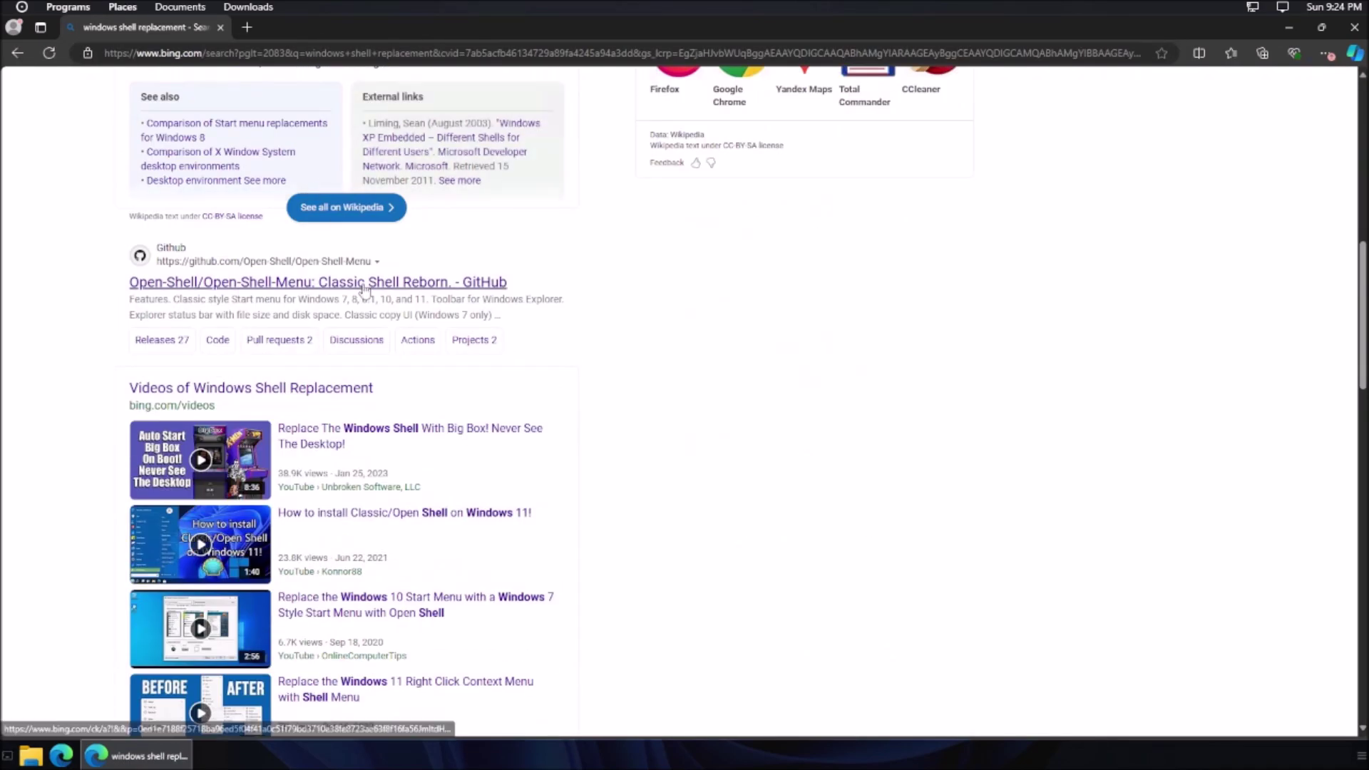
{"action": "middle_click", "coordinate": [364, 285]}
{"action": "scroll", "coordinate": [363, 287], "scroll_direction": "down", "scroll_amount": 8}
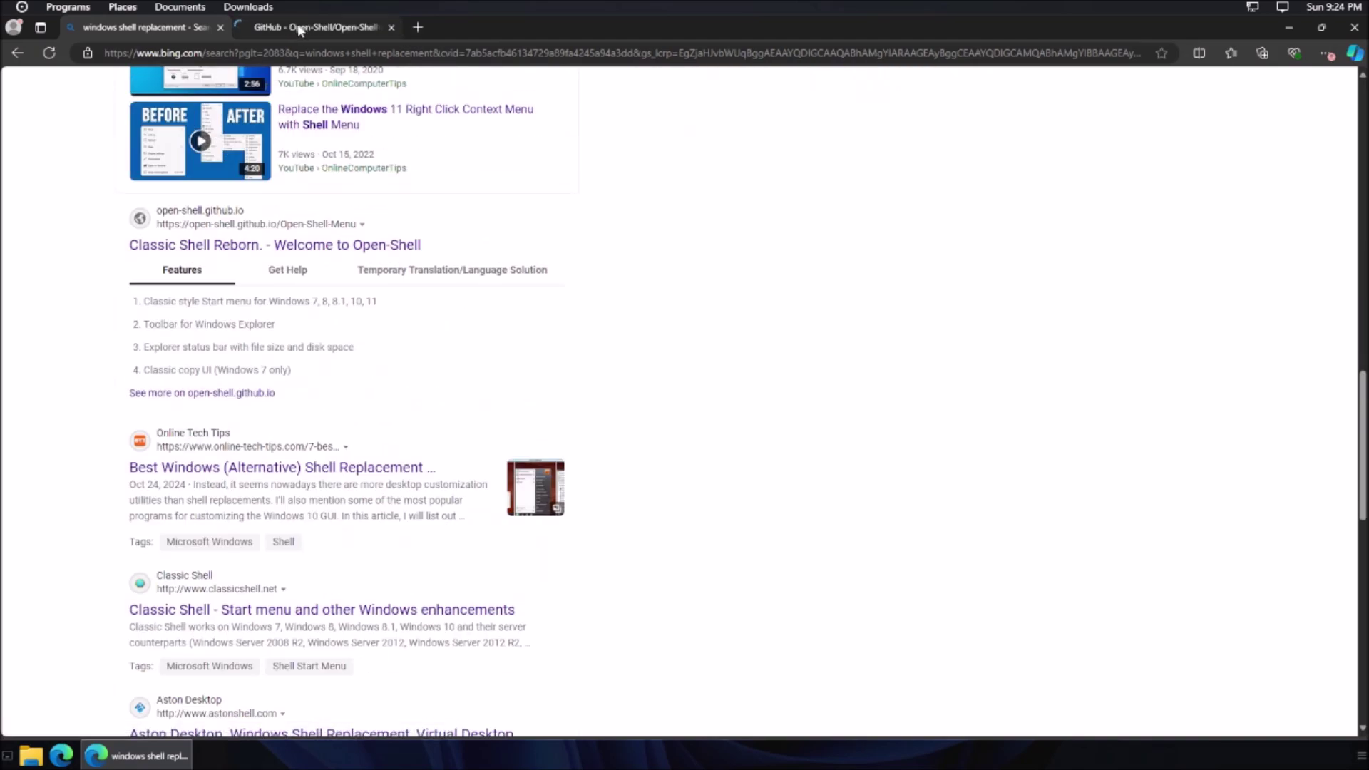
- Look through the Open-Shell-Menu GitHub page down to its README and close its tab
{"action": "left_click", "coordinate": [300, 30]}
{"action": "scroll", "coordinate": [533, 242], "scroll_direction": "down", "scroll_amount": 8}
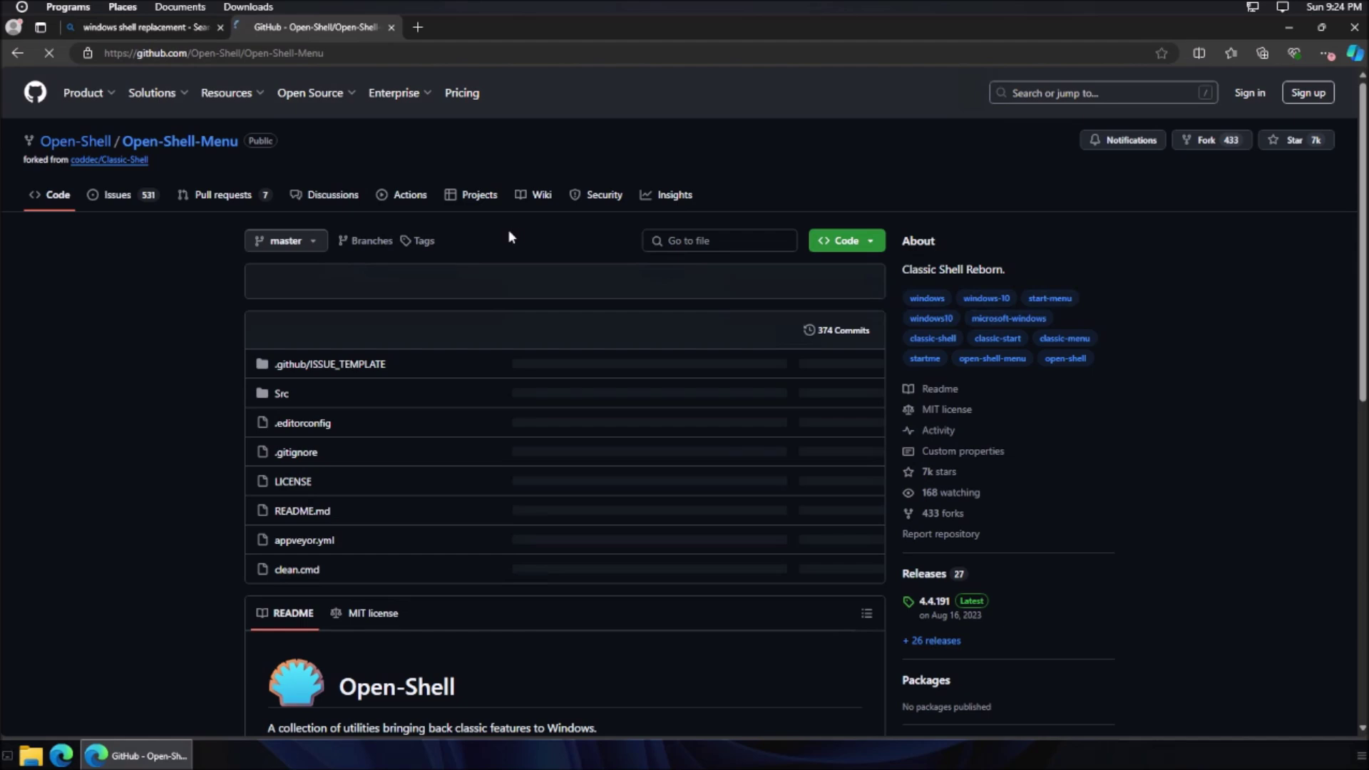
{"action": "scroll", "coordinate": [508, 230], "scroll_direction": "down", "scroll_amount": 3}
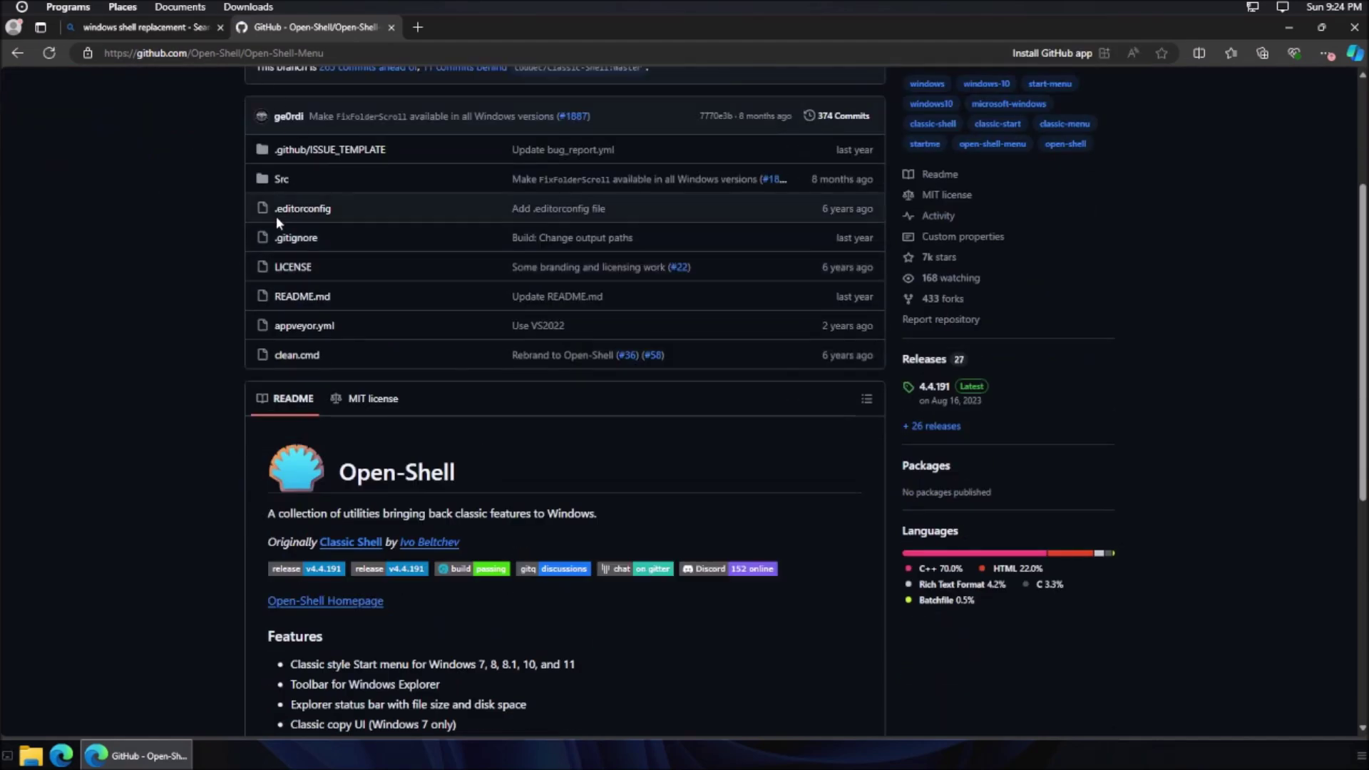
{"action": "scroll", "coordinate": [276, 216], "scroll_direction": "down", "scroll_amount": 2}
{"action": "left_click", "coordinate": [391, 27]}
- Open the SharpEnviro search result in a new tab, look through its About page, and close the tab
{"action": "scroll", "coordinate": [462, 342], "scroll_direction": "down", "scroll_amount": 5}
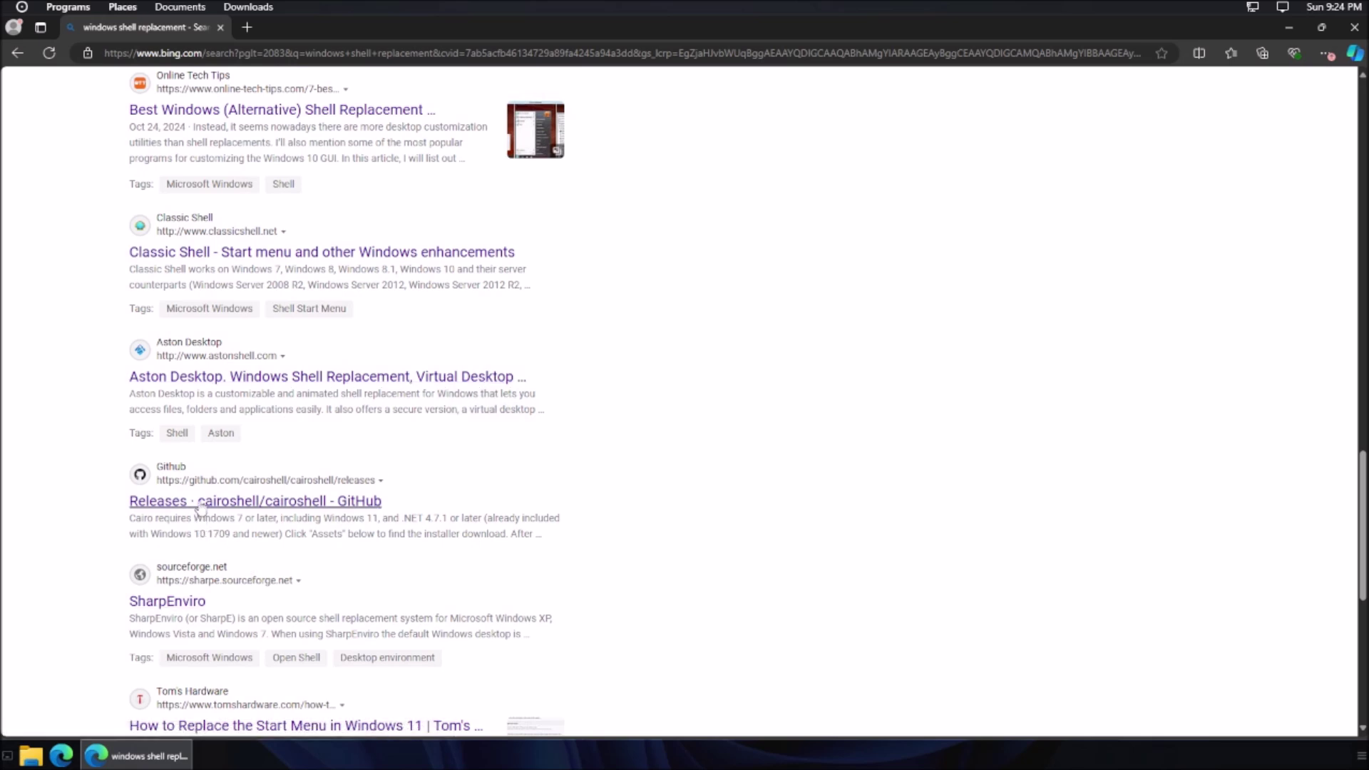
{"action": "middle_click", "coordinate": [171, 601]}
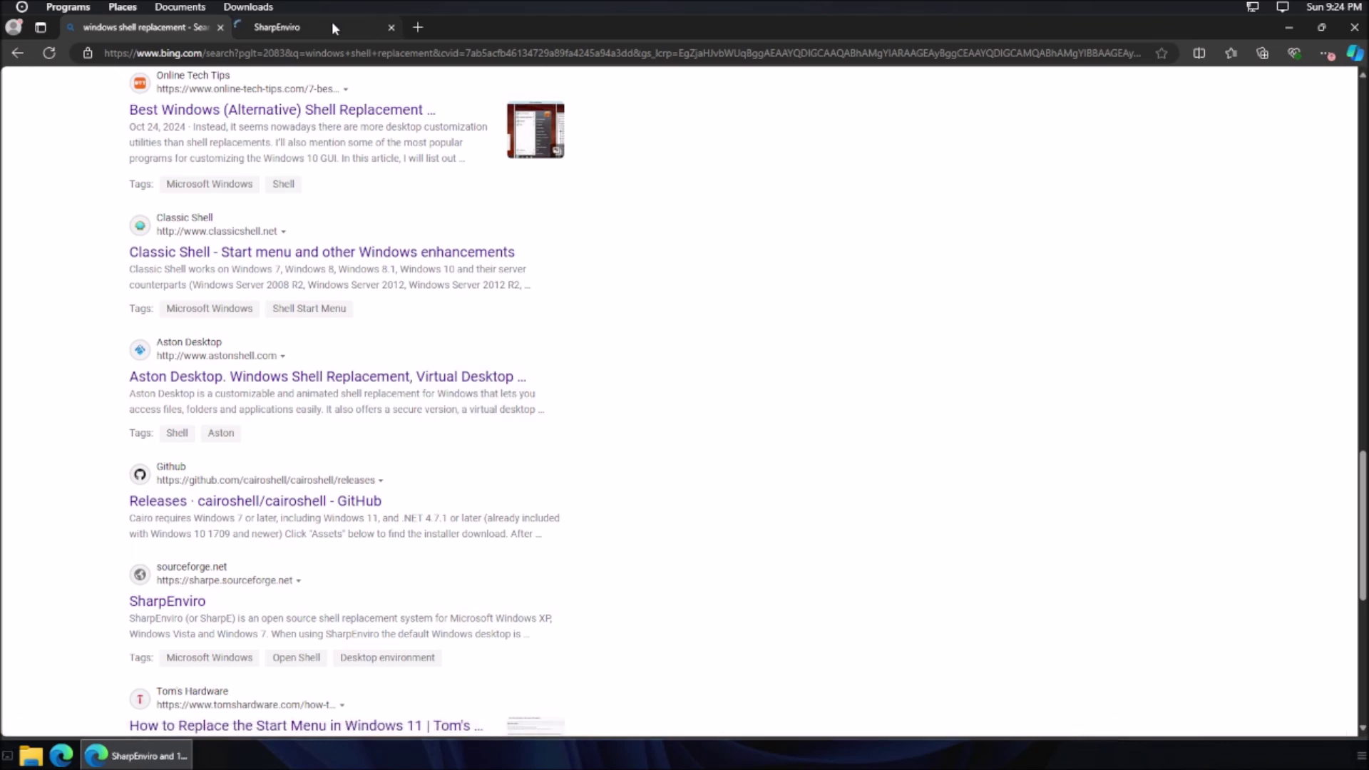
{"action": "left_click", "coordinate": [335, 28]}
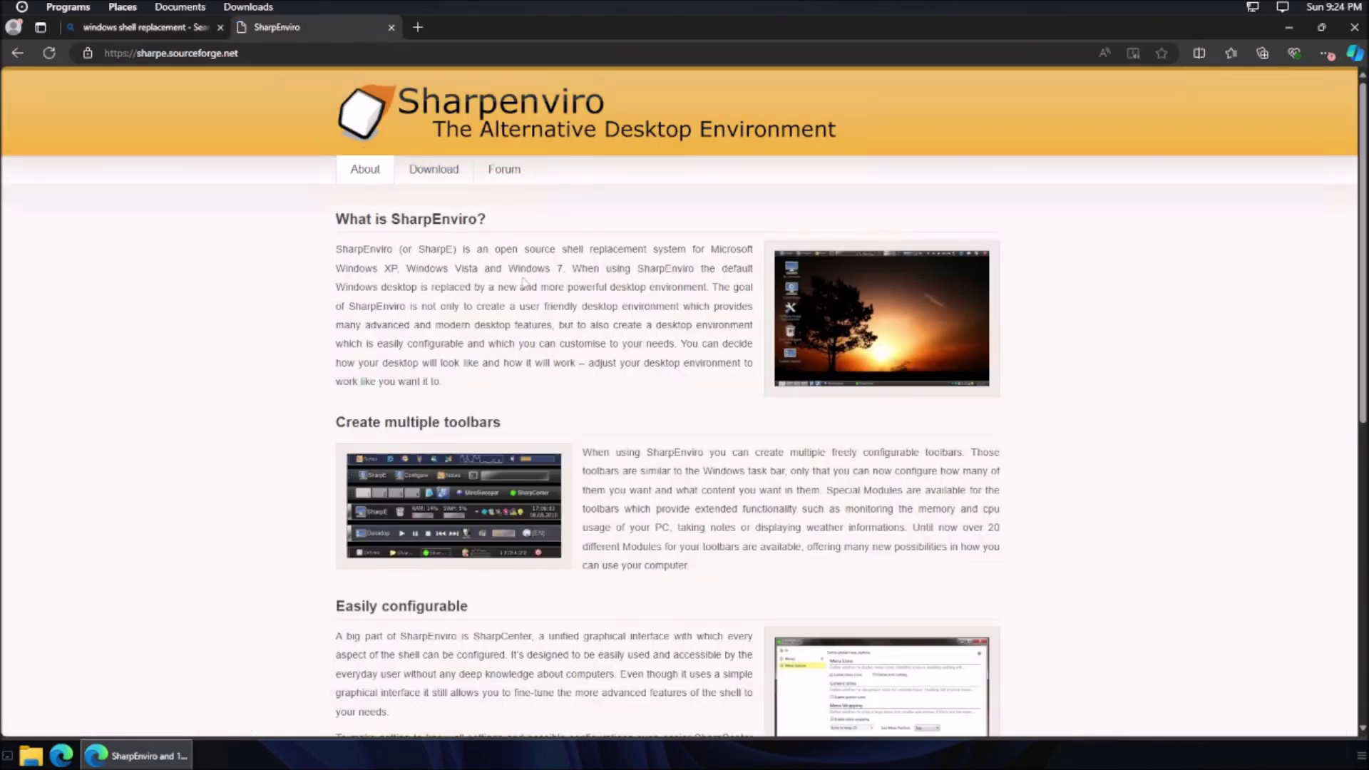
{"action": "scroll", "coordinate": [401, 145], "scroll_direction": "down", "scroll_amount": 8}
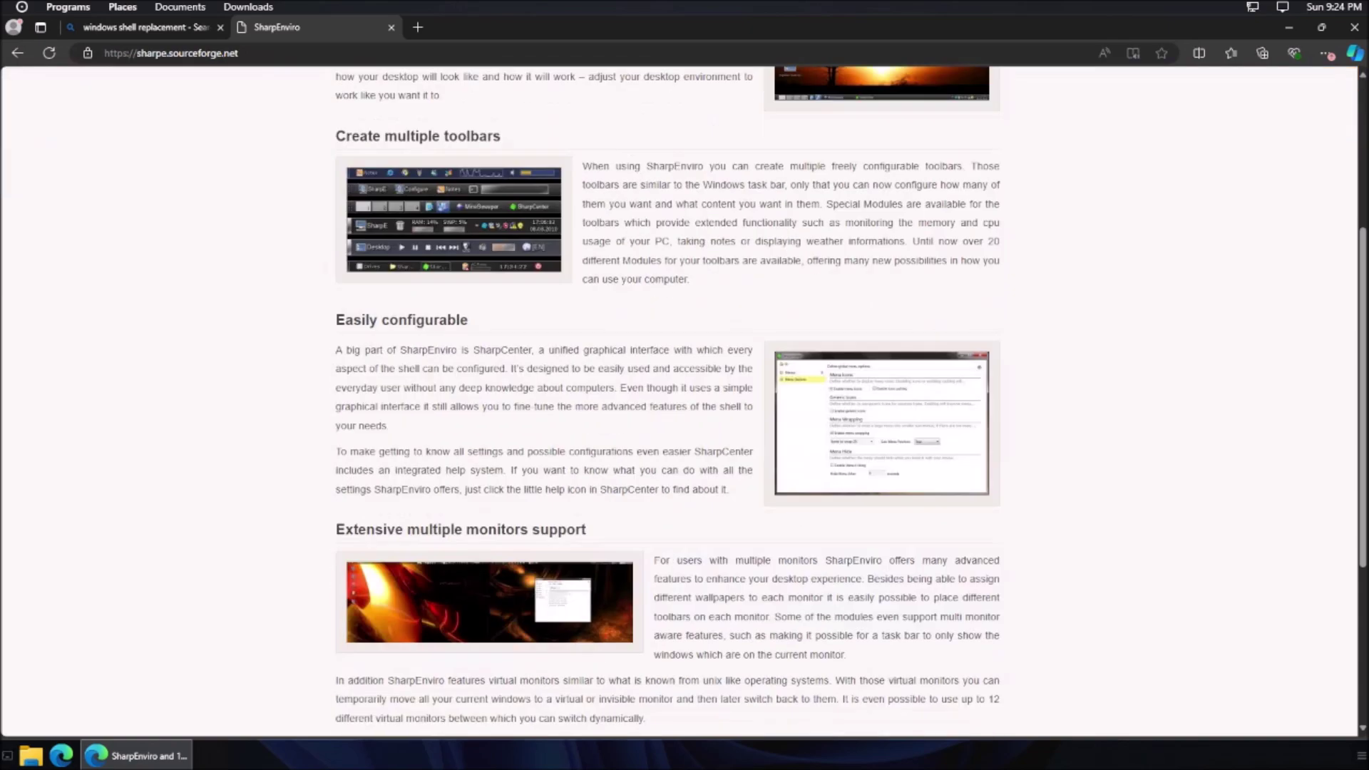
{"action": "scroll", "coordinate": [401, 144], "scroll_direction": "up", "scroll_amount": 8}
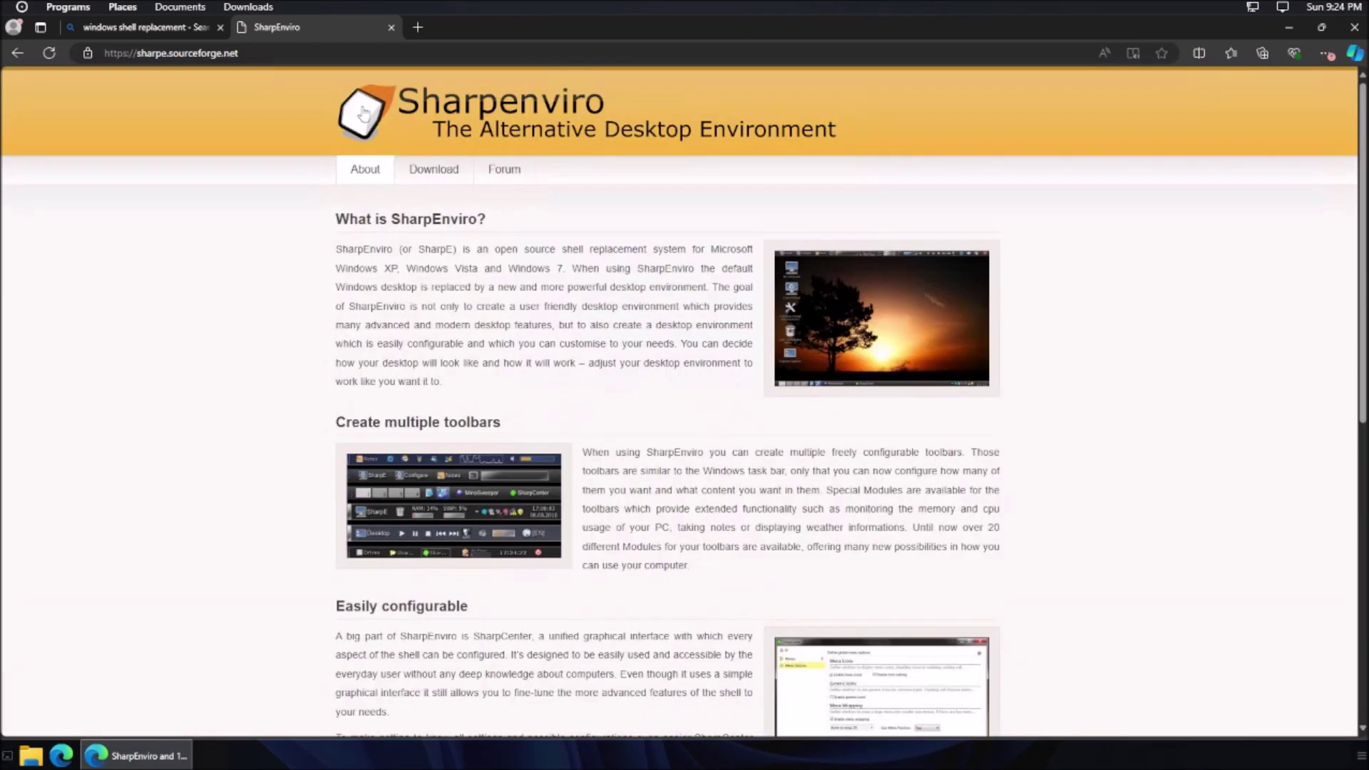
{"action": "left_click", "coordinate": [390, 27]}
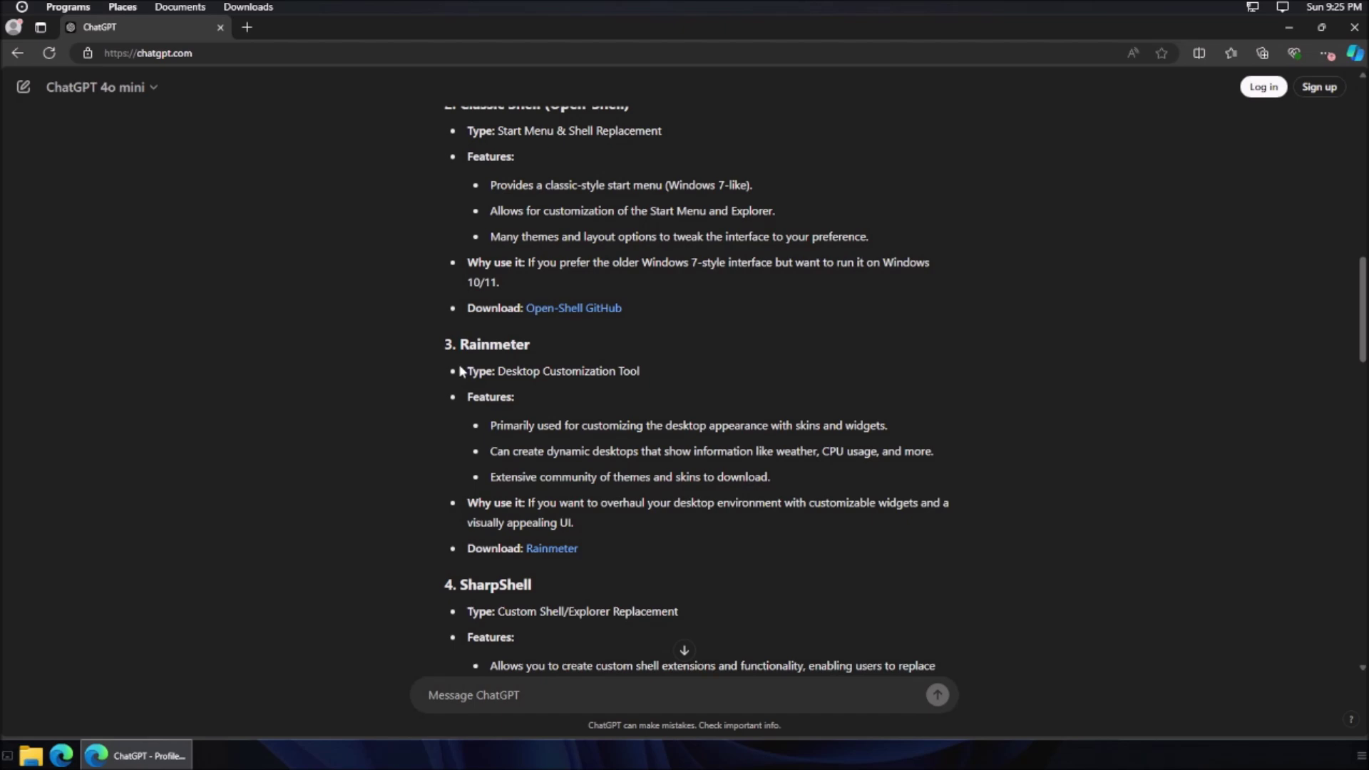
- Open the SharpShell GitHub link from the ChatGPT list in a new tab, check the page, and close it
{"action": "scroll", "coordinate": [446, 370], "scroll_direction": "down", "scroll_amount": 3}
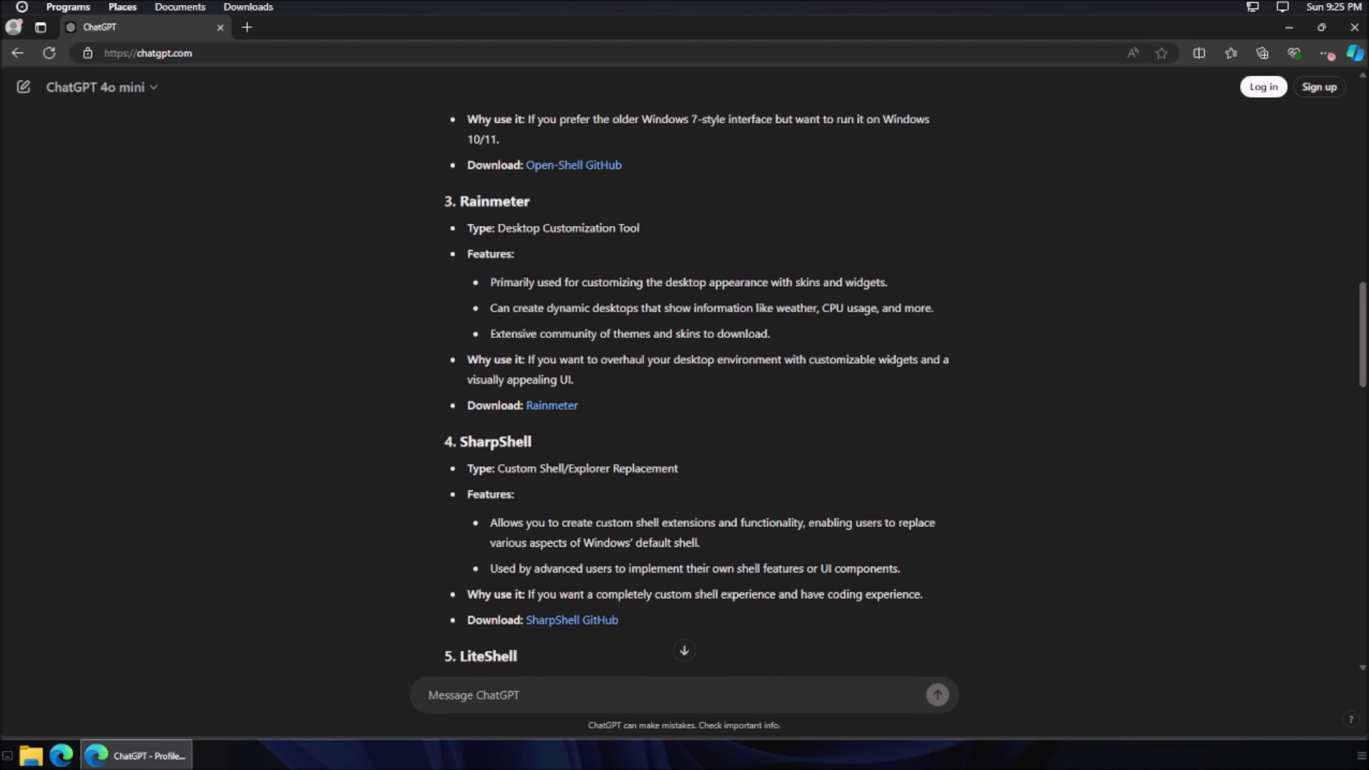
{"action": "scroll", "coordinate": [562, 550], "scroll_direction": "down", "scroll_amount": 1}
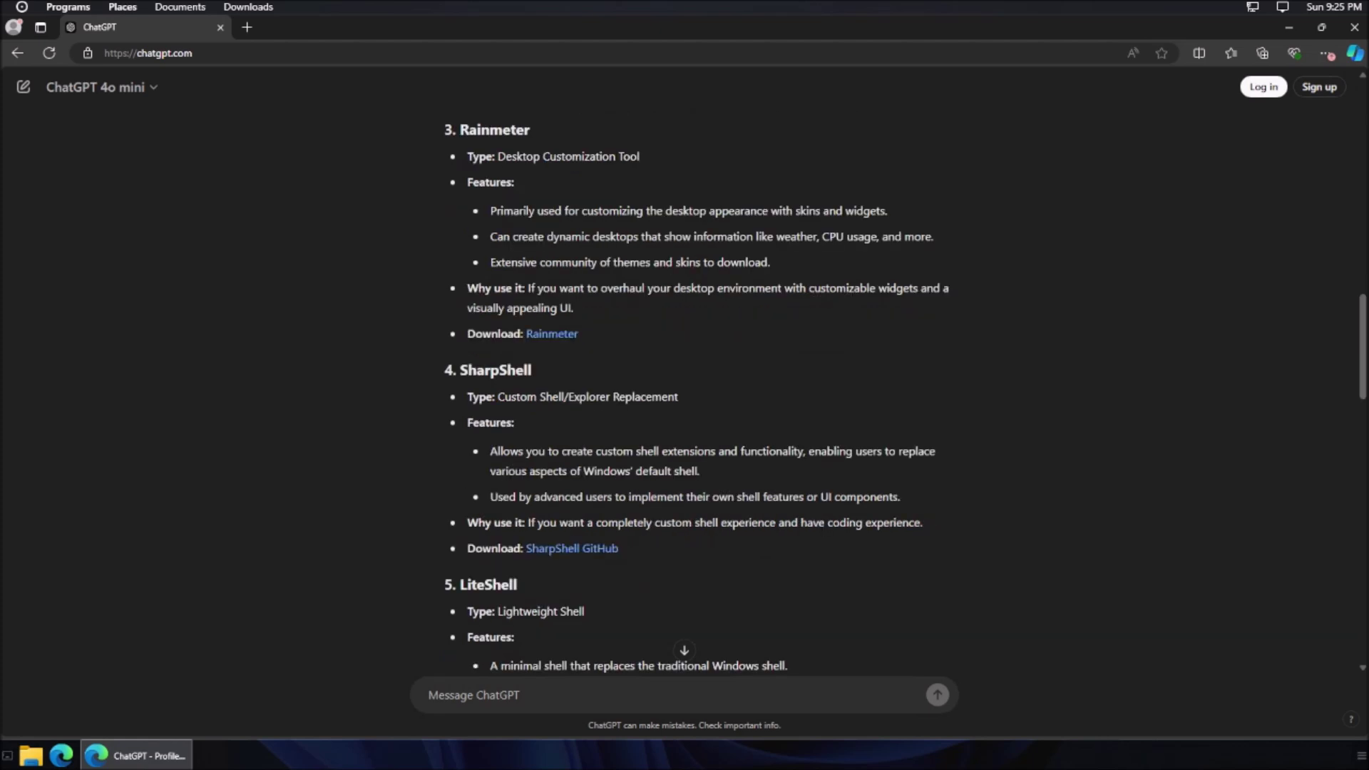
{"action": "middle_click", "coordinate": [563, 548]}
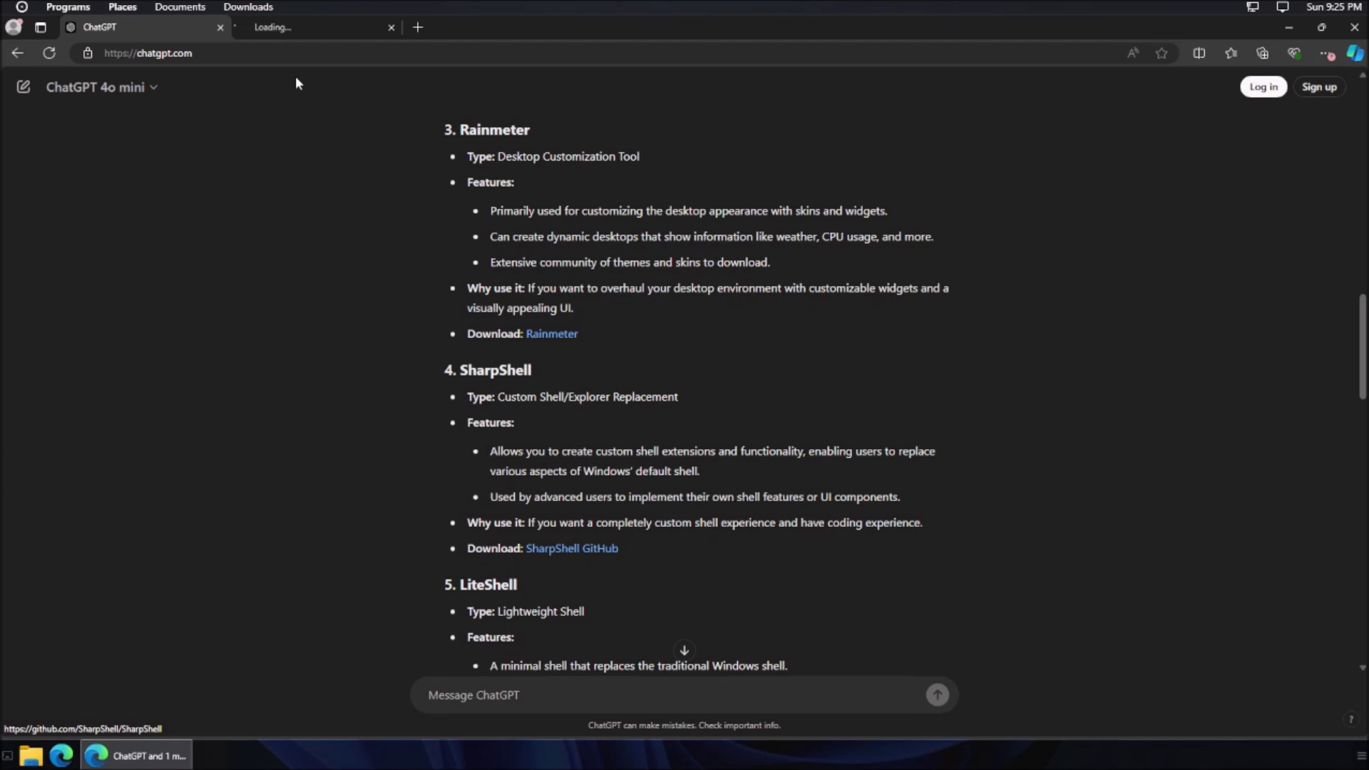
{"action": "left_click", "coordinate": [322, 26]}
{"action": "mouse_move", "coordinate": [310, 92]}
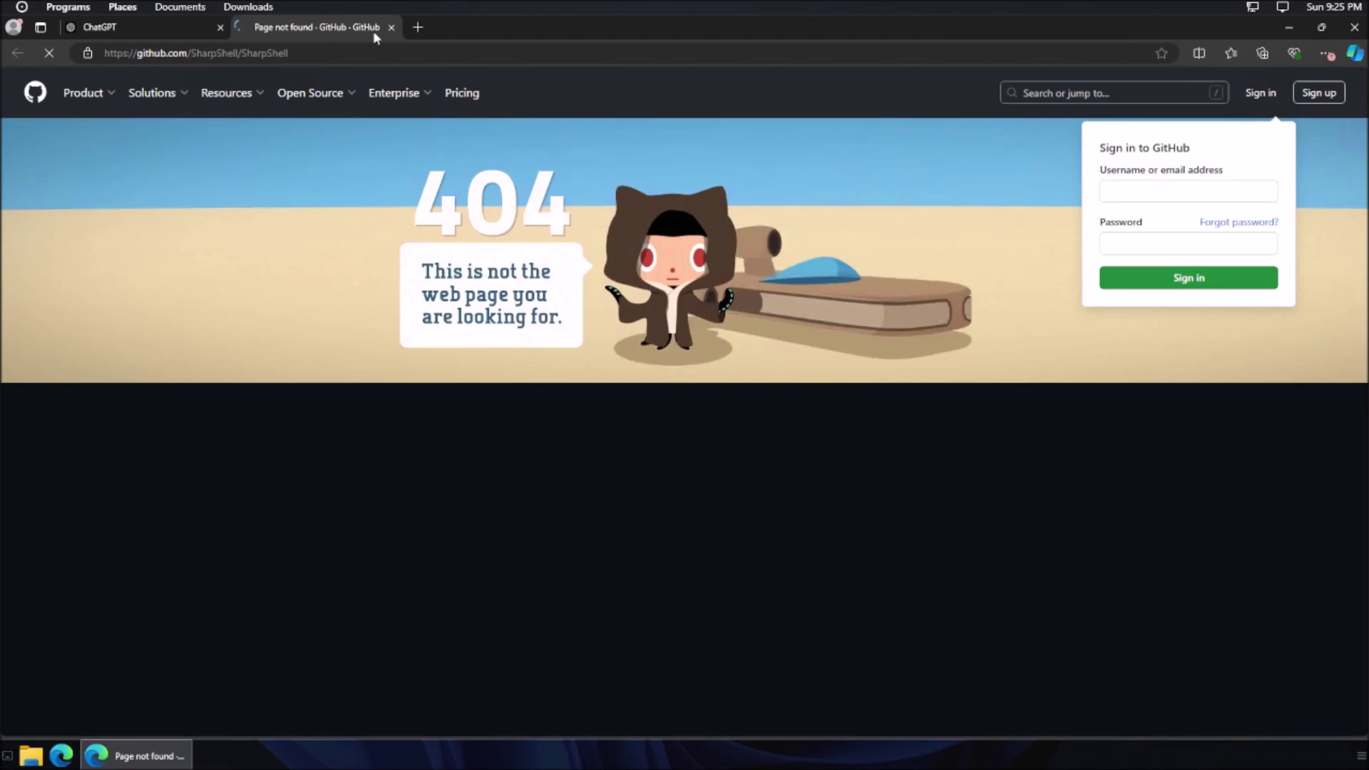
{"action": "left_click", "coordinate": [391, 27]}
- Open the LiteShell (GitHub) link from the ChatGPT list in its own tab, check it, and close the tab
{"action": "scroll", "coordinate": [685, 388], "scroll_direction": "down", "scroll_amount": 2}
{"action": "scroll", "coordinate": [580, 575], "scroll_direction": "down", "scroll_amount": 1}
{"action": "left_click", "coordinate": [571, 551]}
{"action": "scroll", "coordinate": [397, 254], "scroll_direction": "down", "scroll_amount": 2}
{"action": "left_click", "coordinate": [388, 29]}
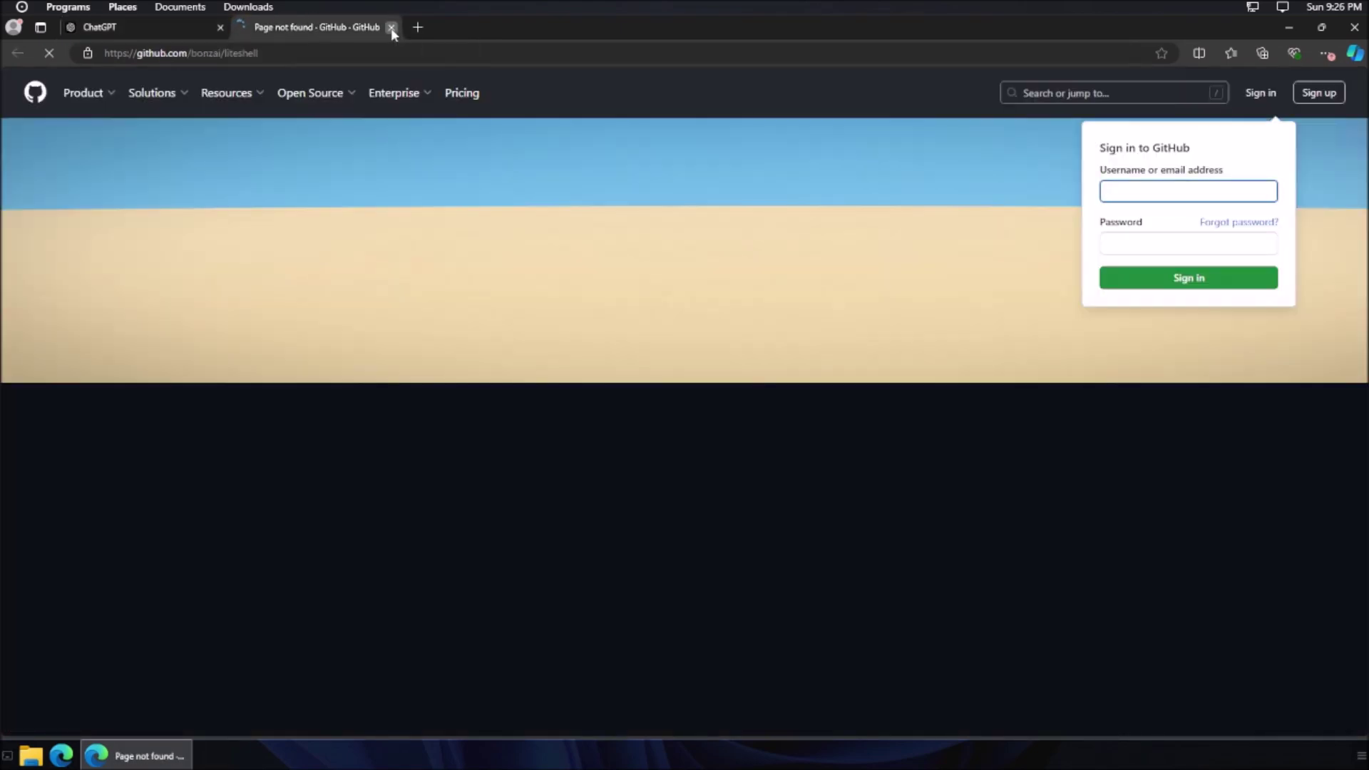
{"action": "left_click", "coordinate": [391, 32]}
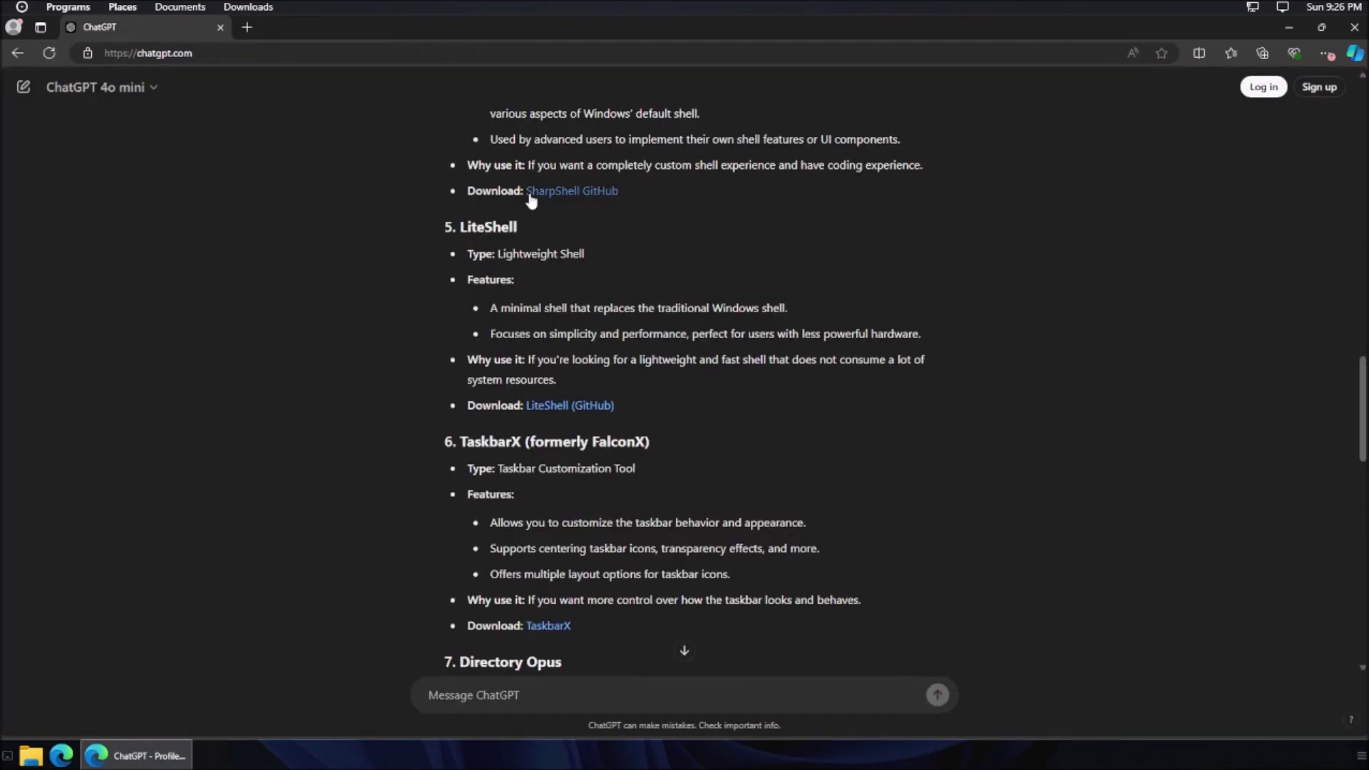
- Search the web for "liteshell" in a new tab and open the codemindshub/liteshell GitHub result
{"action": "key", "text": "ctrl+t"}
{"action": "type", "text": "liteshell"}
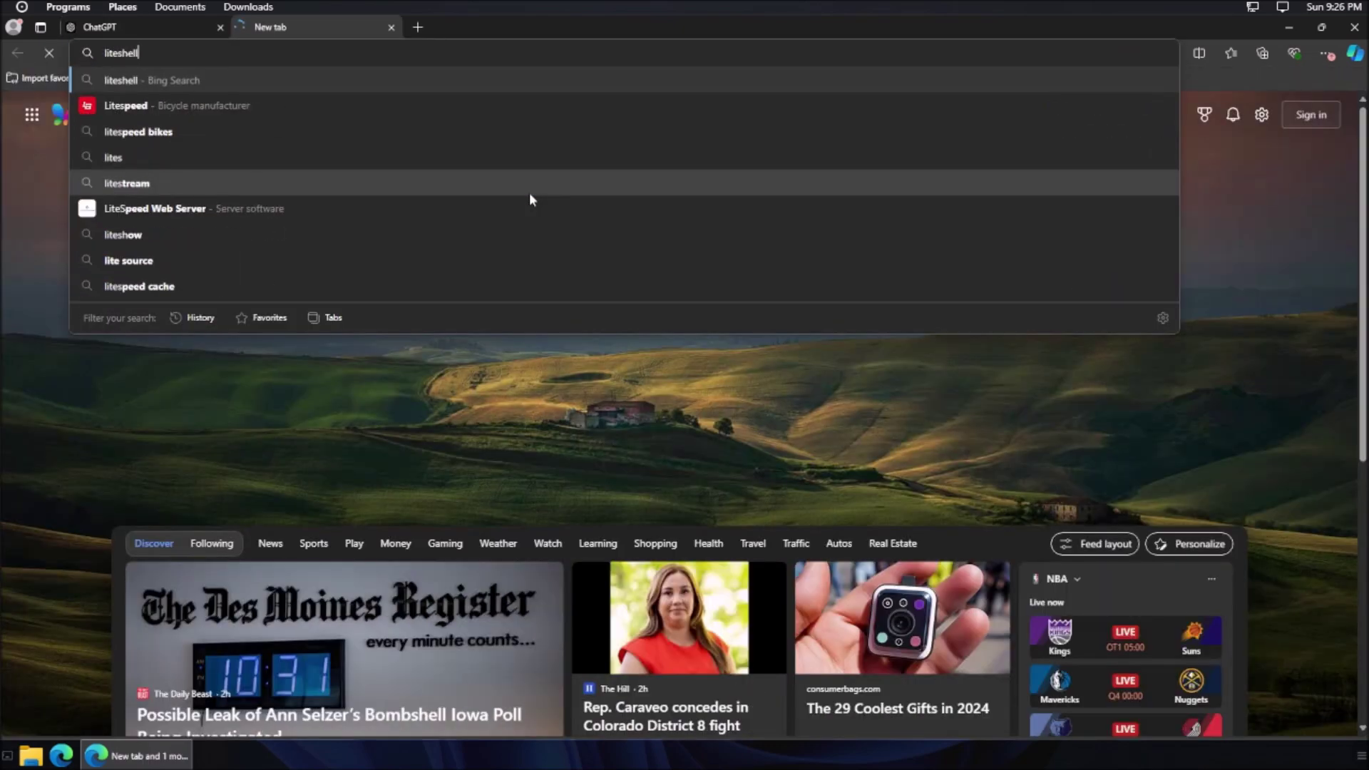
{"action": "key", "text": "Return"}
{"action": "left_click", "coordinate": [335, 237]}
{"action": "left_click", "coordinate": [391, 28]}
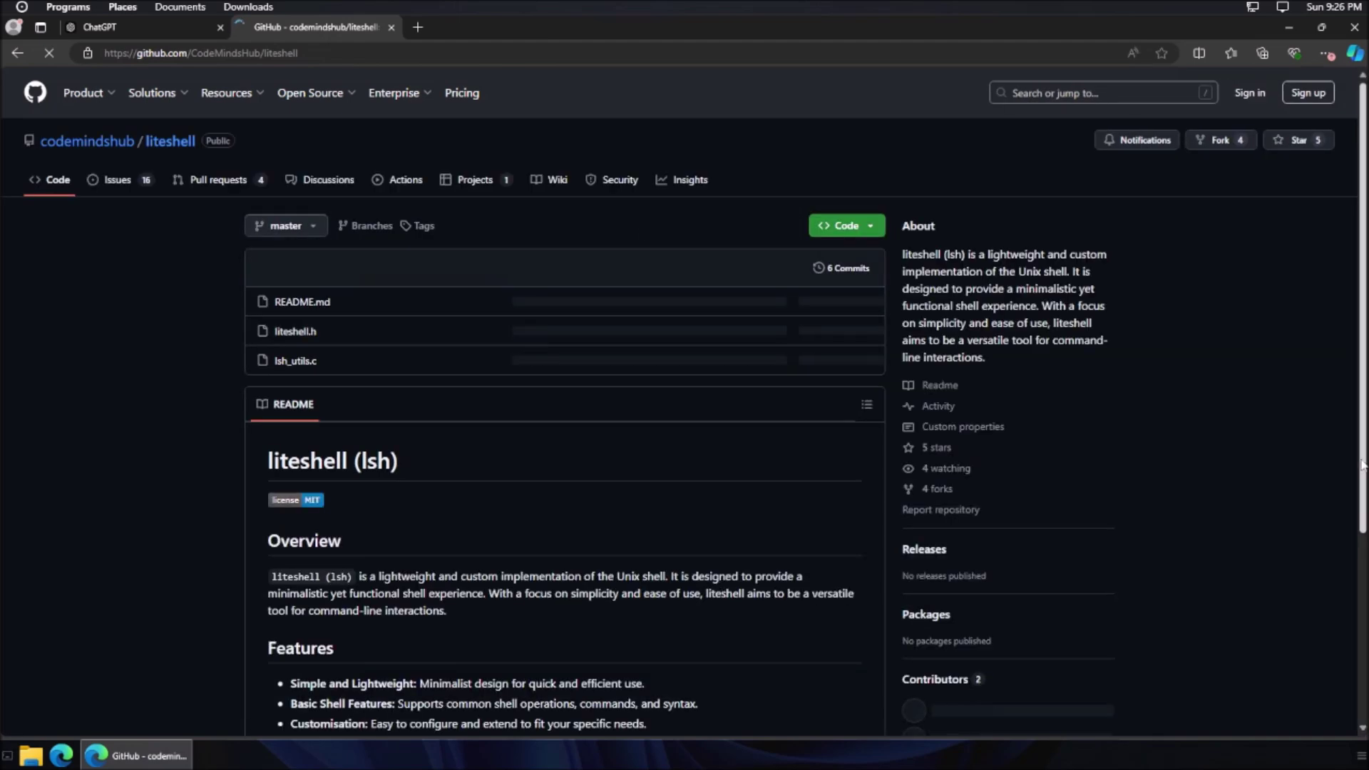
- Read through the README of the codemindshub/liteshell repository and close its tab
{"action": "scroll", "coordinate": [973, 490], "scroll_direction": "down", "scroll_amount": 2}
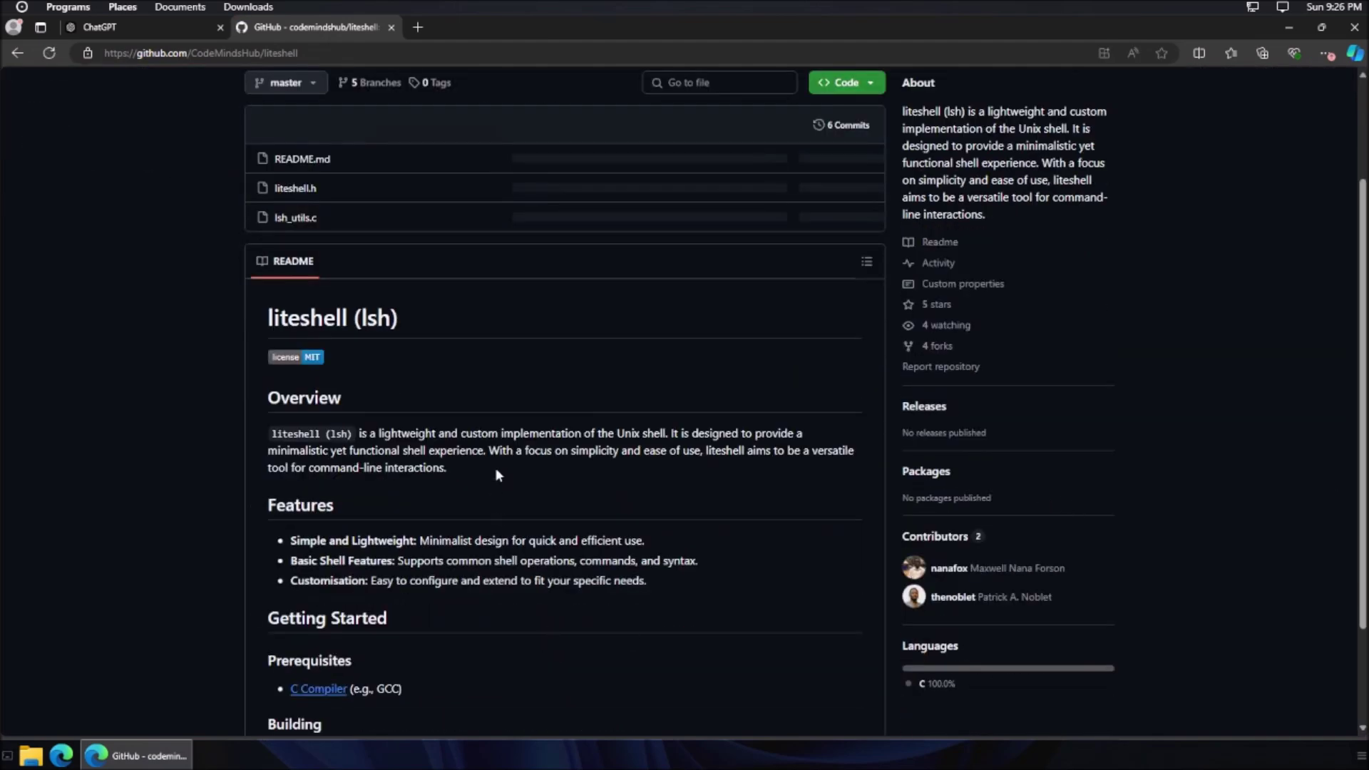
{"action": "scroll", "coordinate": [494, 466], "scroll_direction": "down", "scroll_amount": 2}
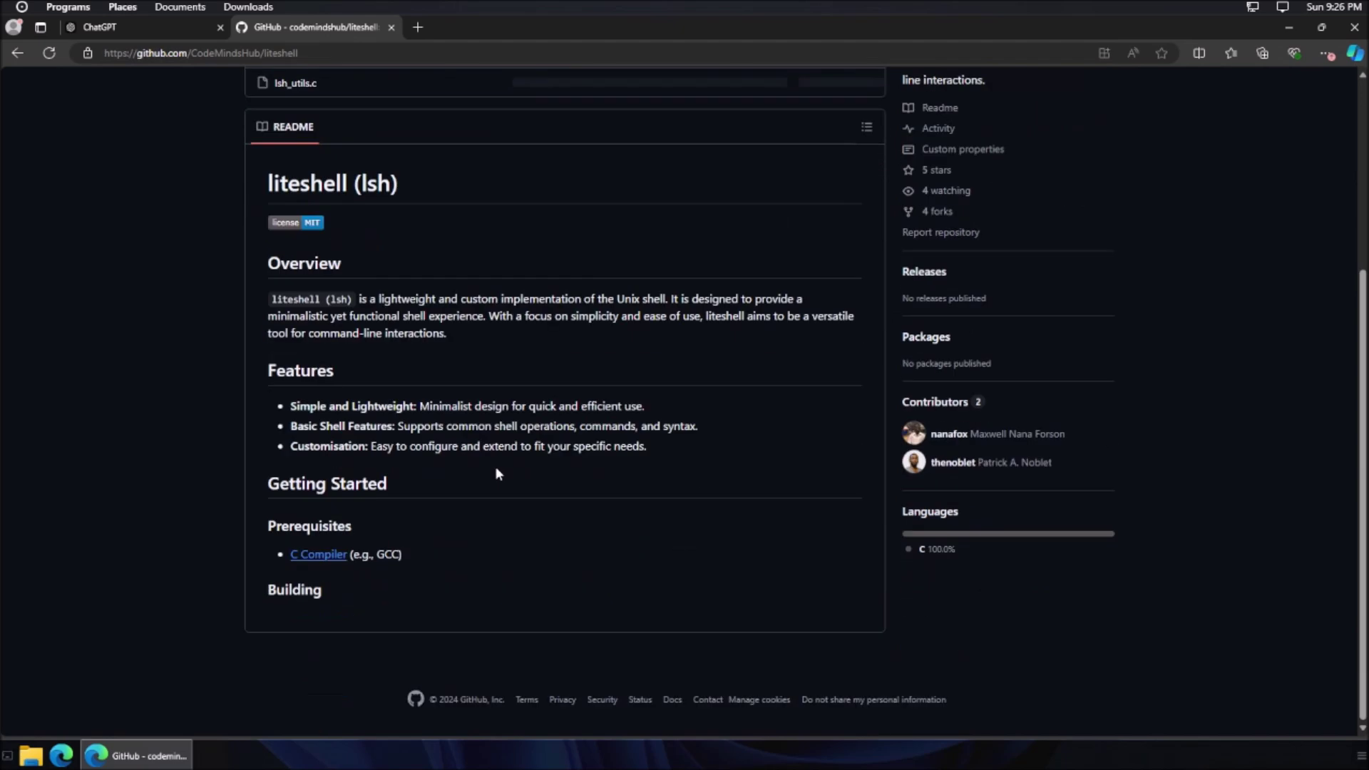
{"action": "scroll", "coordinate": [500, 463], "scroll_direction": "up", "scroll_amount": 4}
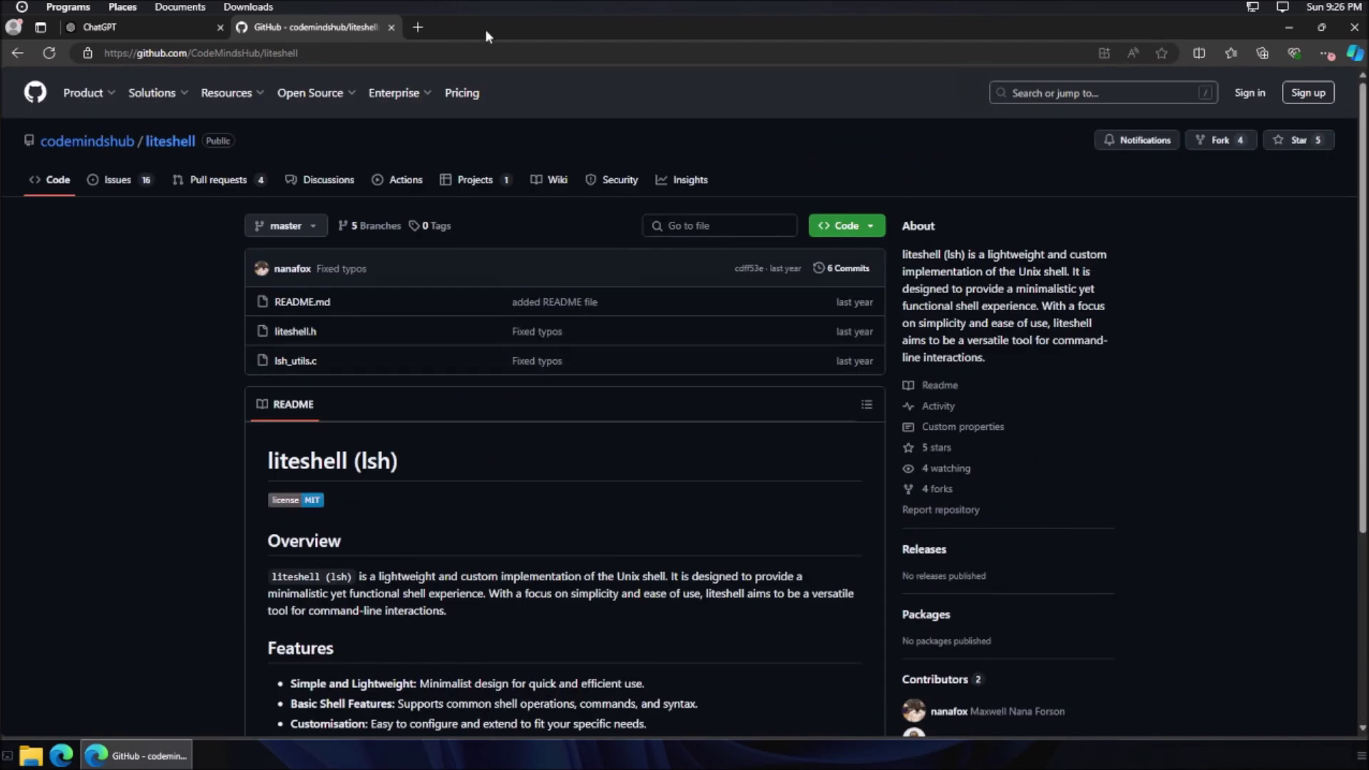
{"action": "left_click", "coordinate": [390, 29]}
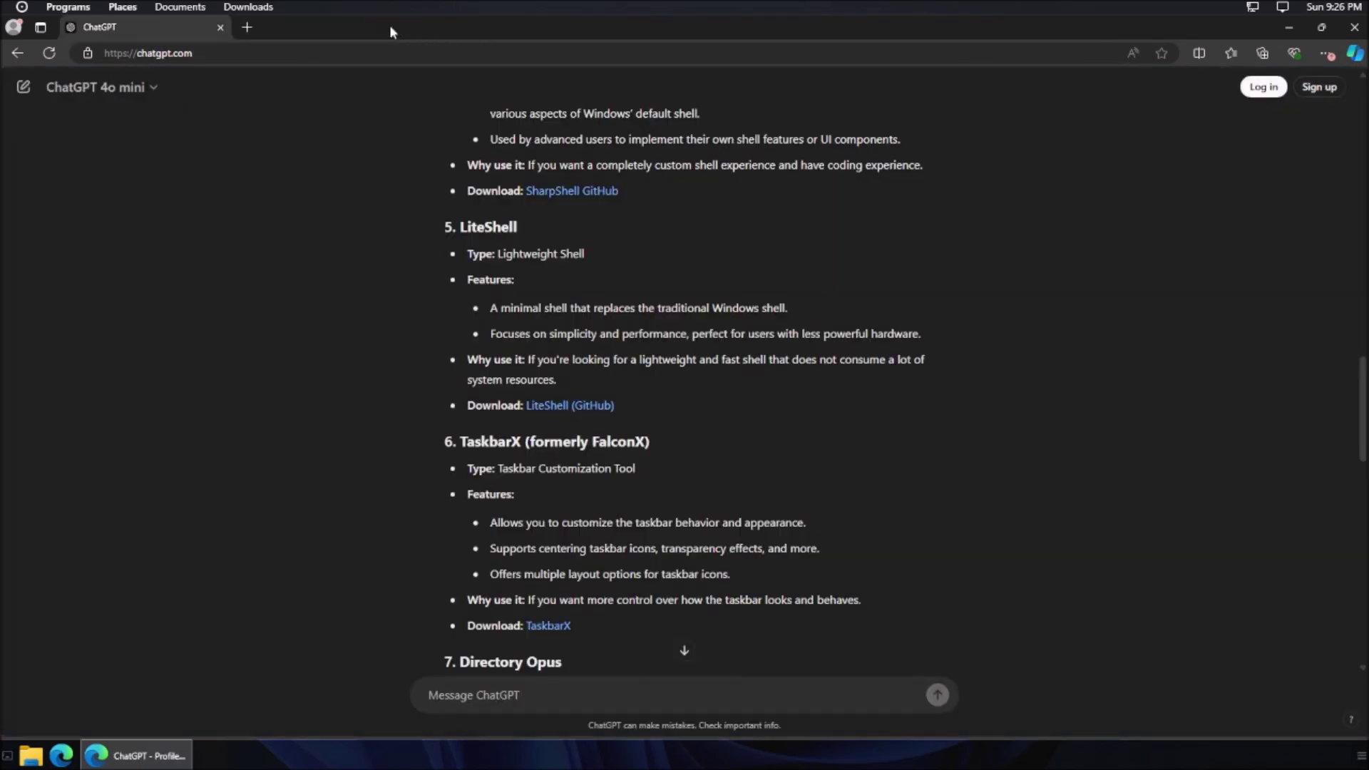
- Read the rest of the ChatGPT shell replacement list, from TaskbarX to the closing summary, and close the browser window
{"action": "scroll", "coordinate": [575, 327], "scroll_direction": "down", "scroll_amount": 3}
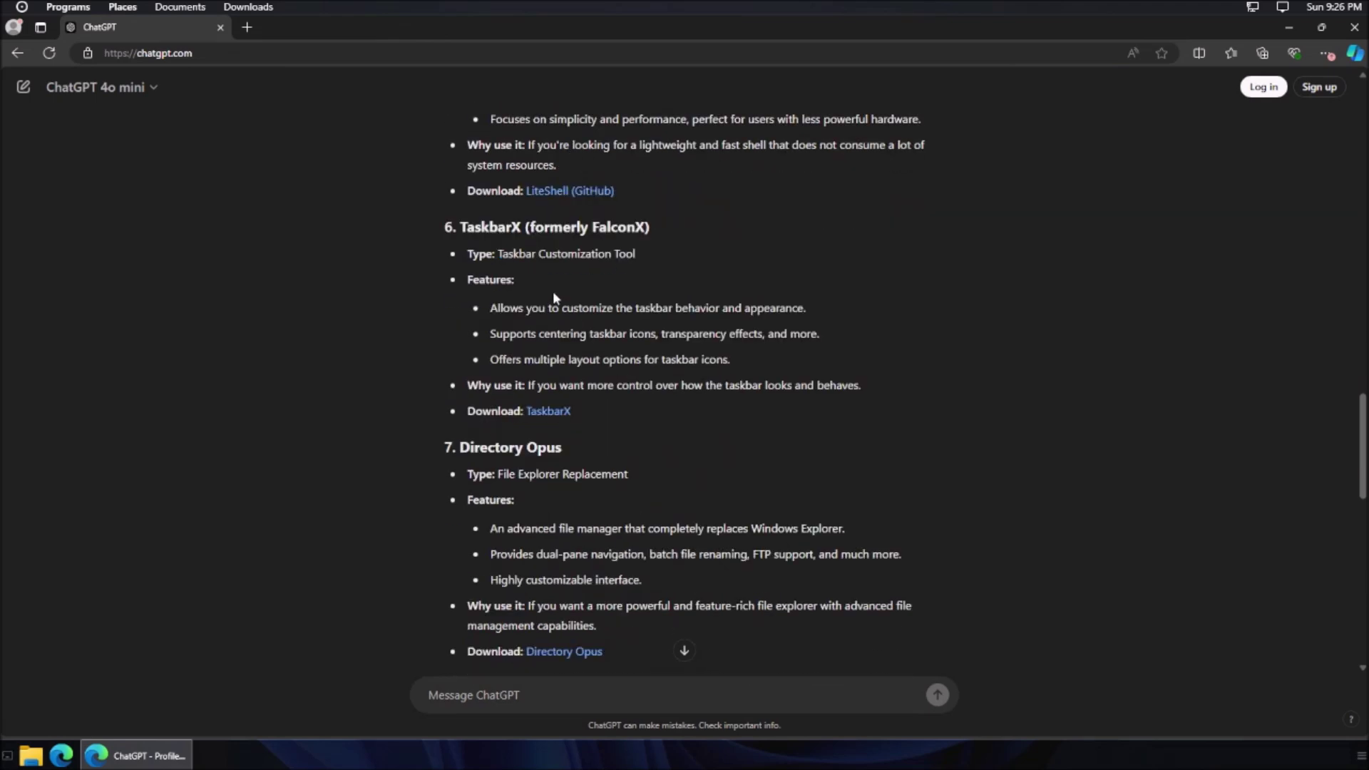
{"action": "scroll", "coordinate": [542, 290], "scroll_direction": "down", "scroll_amount": 6}
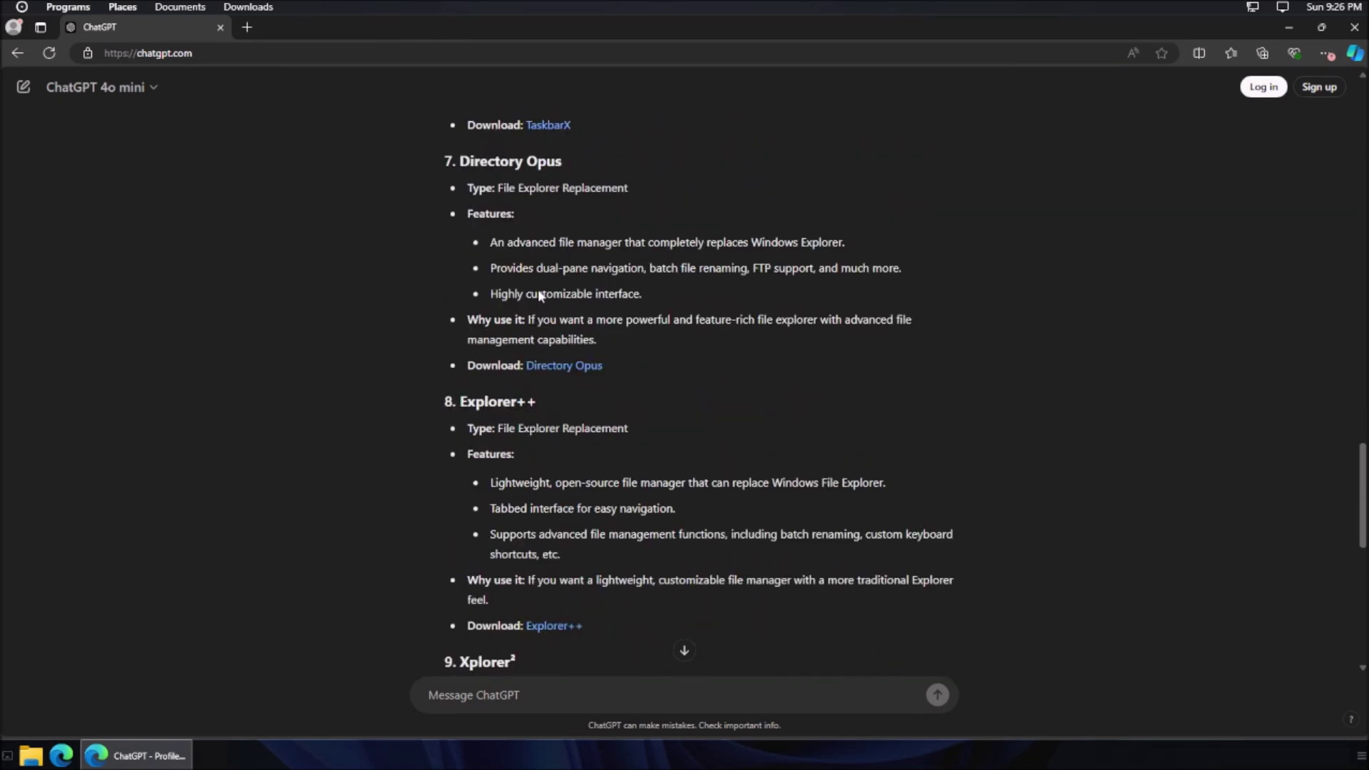
{"action": "scroll", "coordinate": [684, 385], "scroll_direction": "down", "scroll_amount": 4}
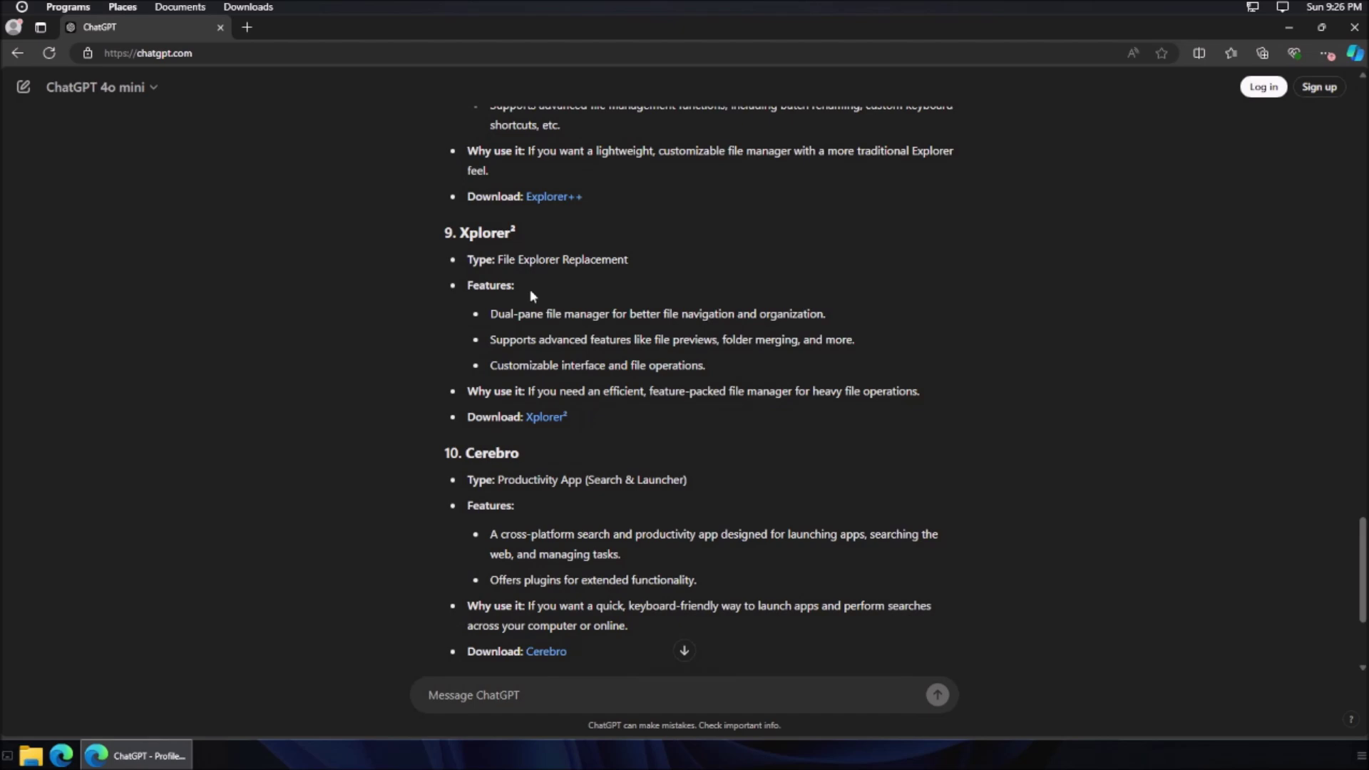
{"action": "scroll", "coordinate": [529, 289], "scroll_direction": "down", "scroll_amount": 3}
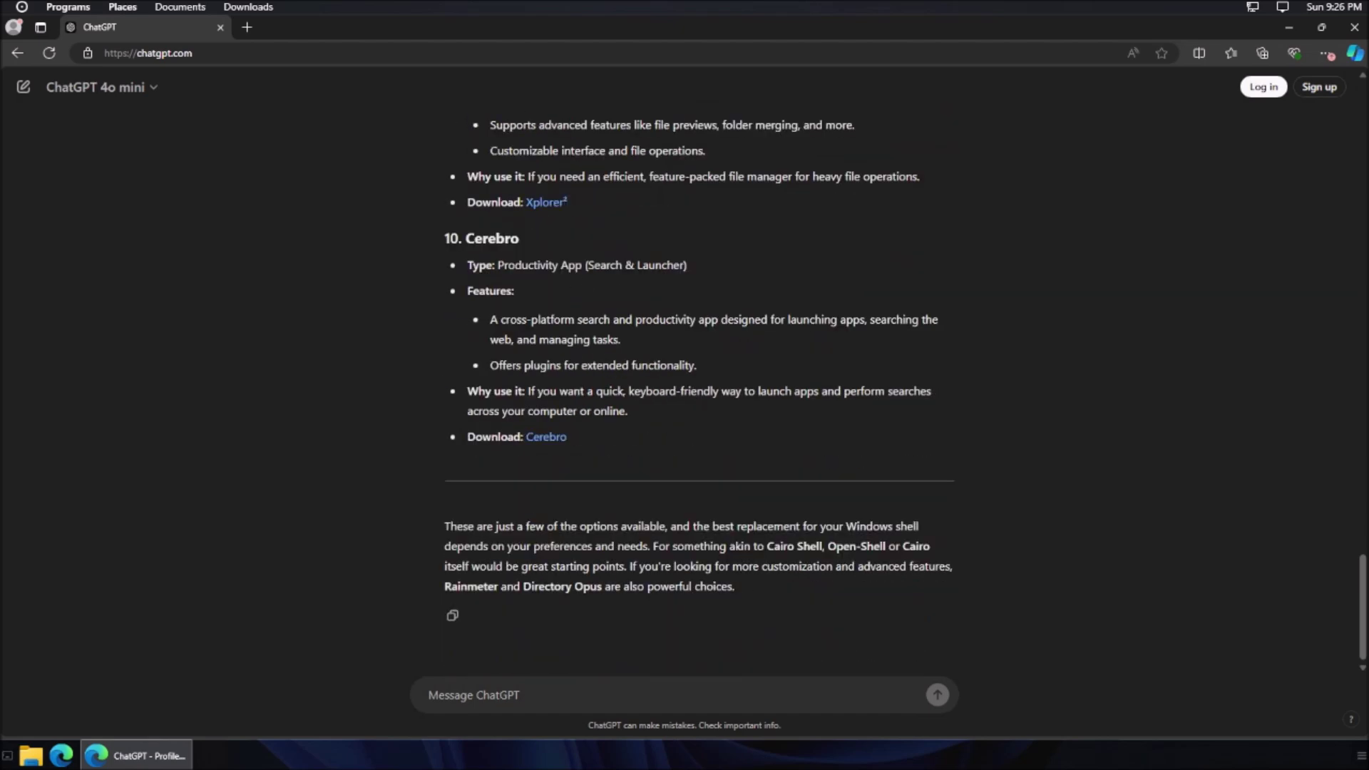
{"action": "left_click", "coordinate": [1354, 27]}
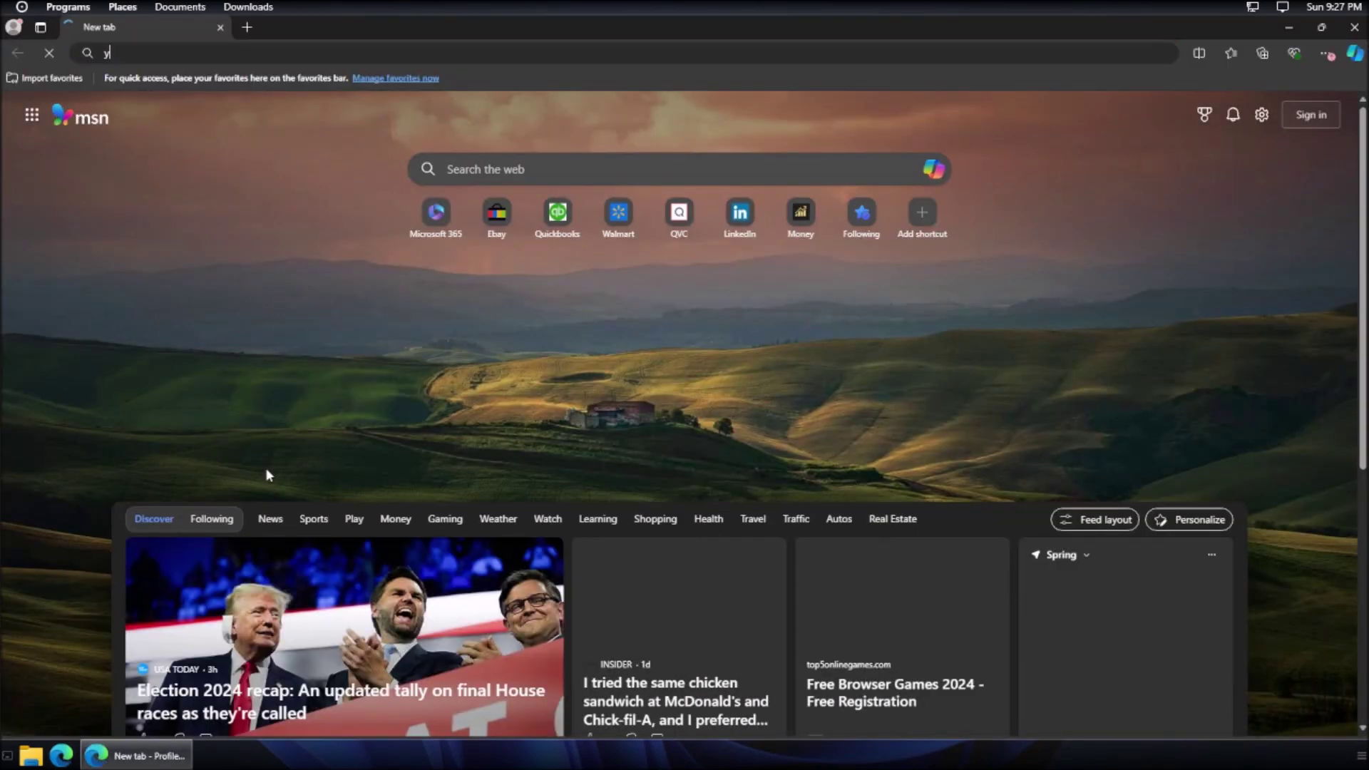
{"action": "type", "text": "youtube.com/@totall"}
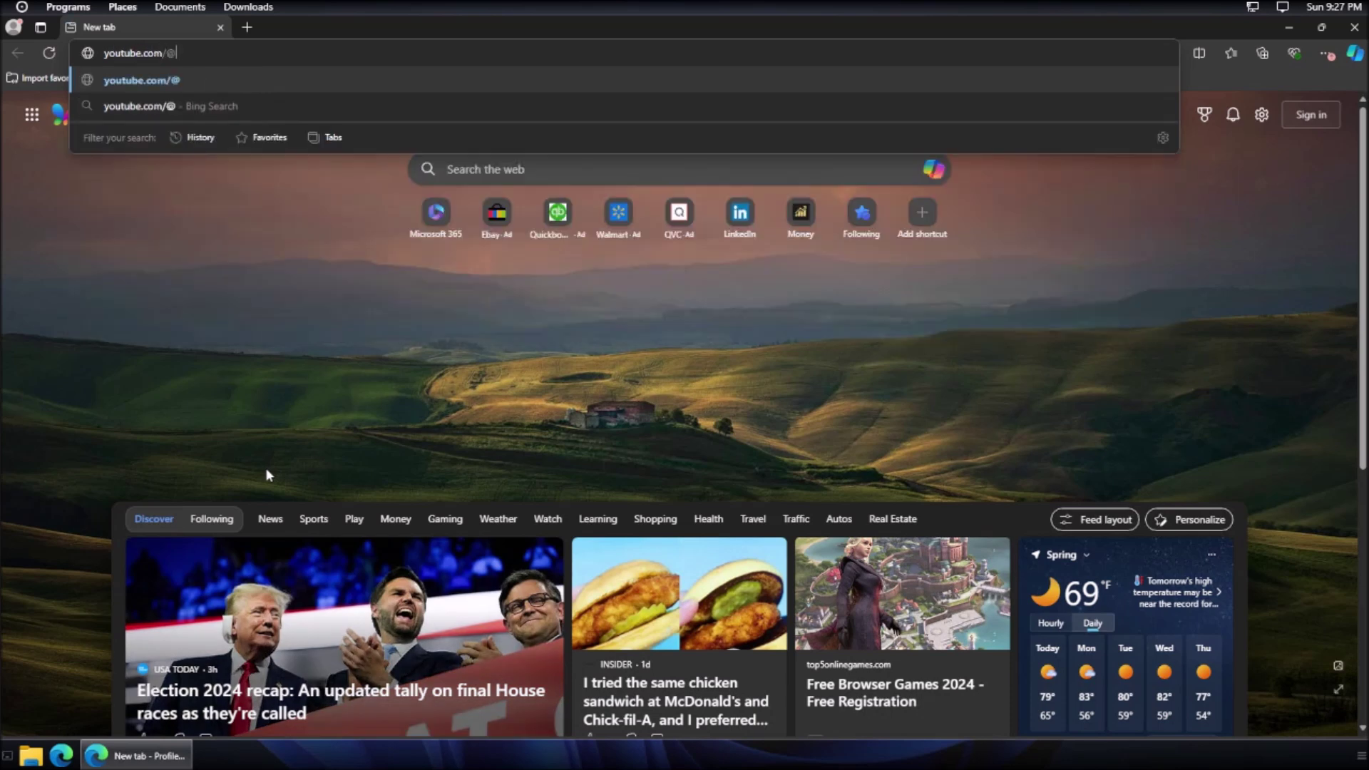
{"action": "type", "text": "ynotk0"}
{"action": "key", "text": "Return"}
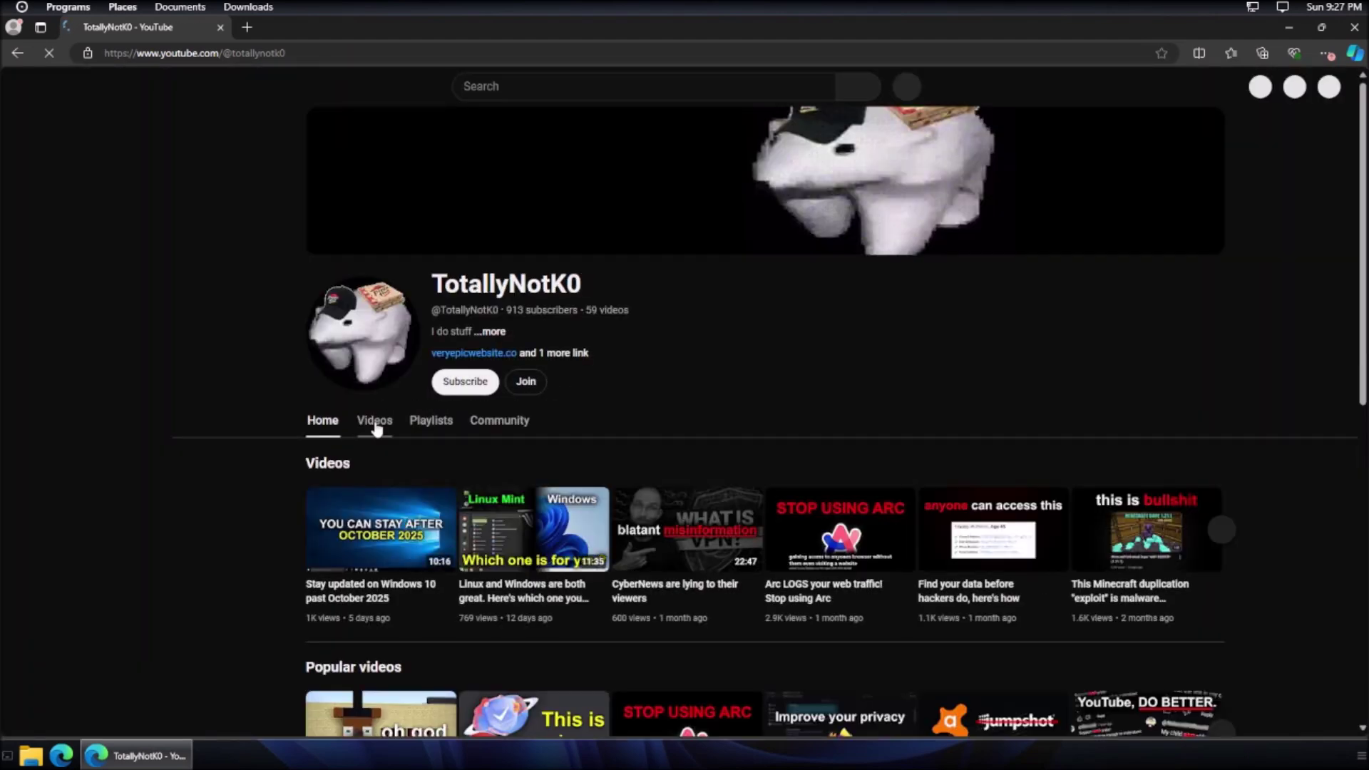
{"action": "left_click", "coordinate": [374, 427]}
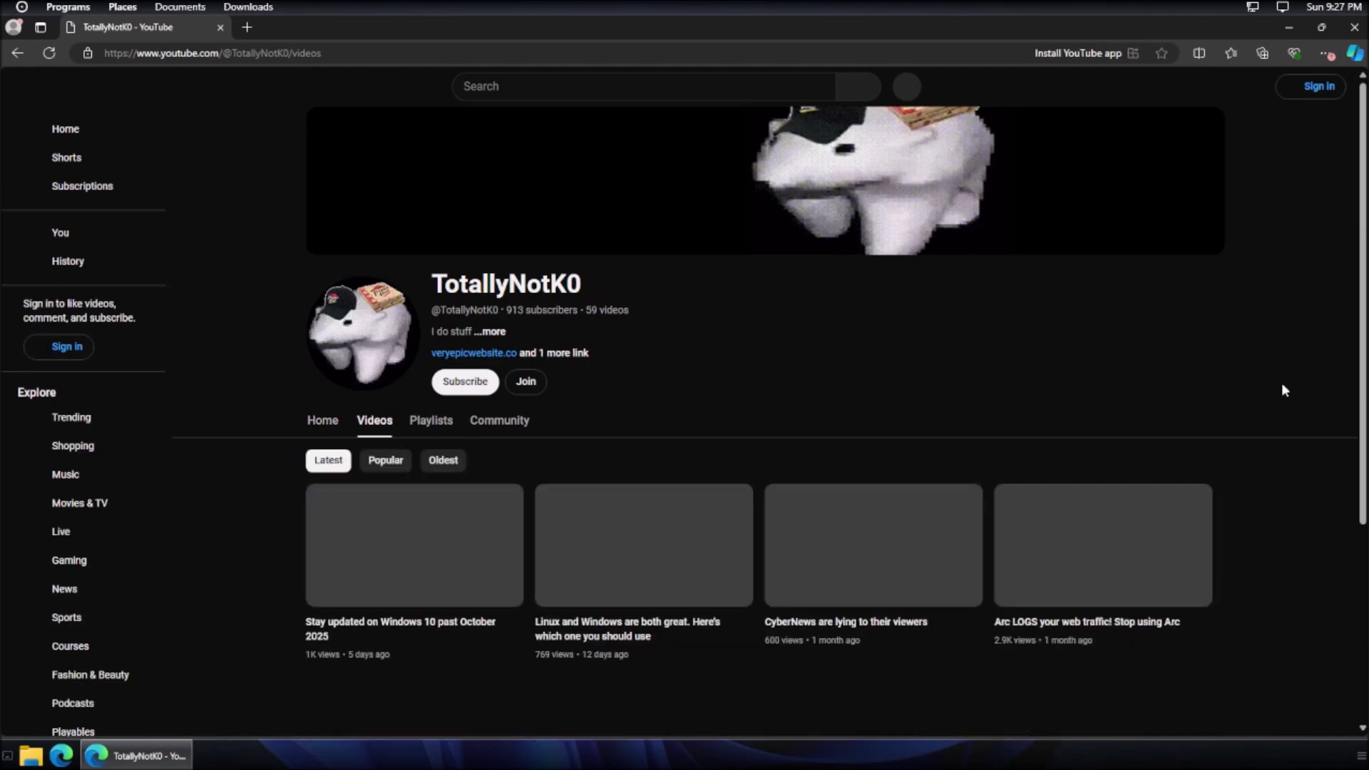
{"action": "scroll", "coordinate": [1243, 382], "scroll_direction": "down", "scroll_amount": 3}
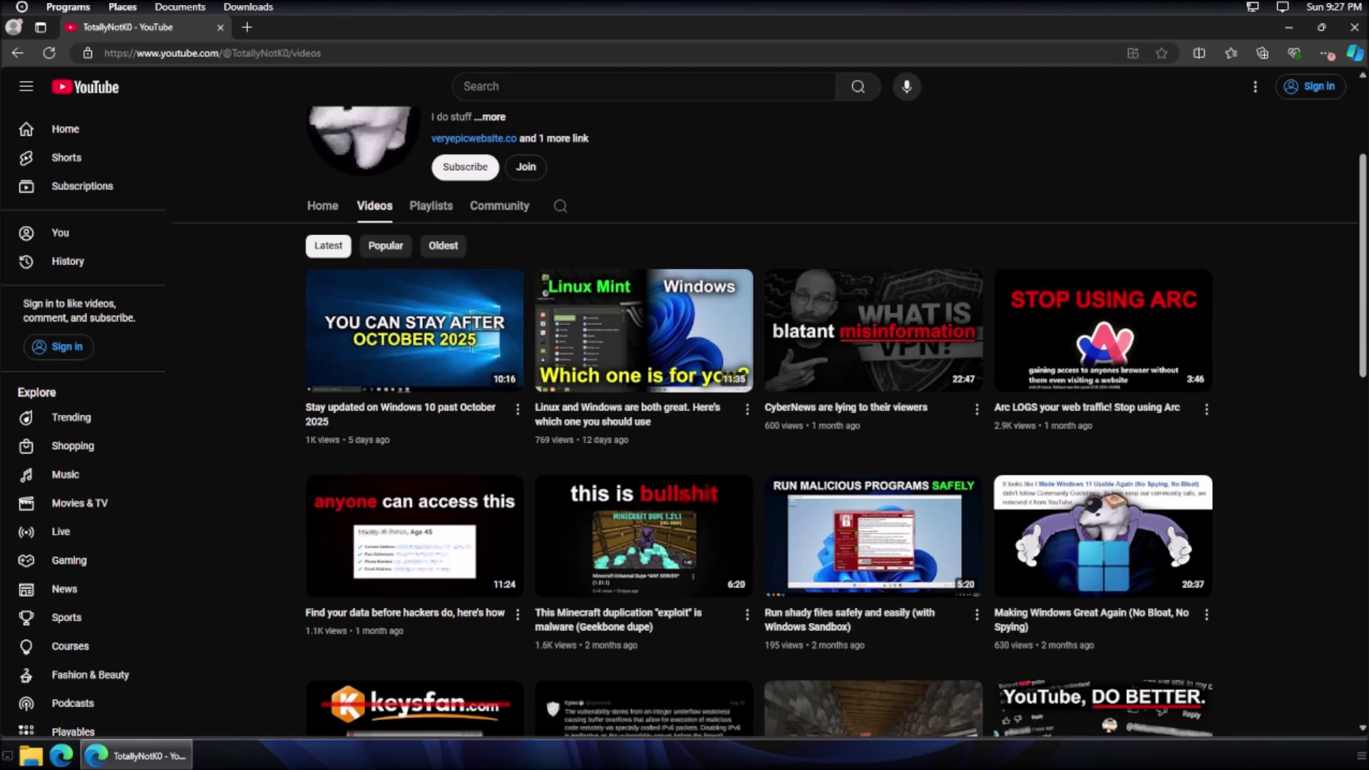
{"action": "scroll", "coordinate": [762, 428], "scroll_direction": "up", "scroll_amount": 3}
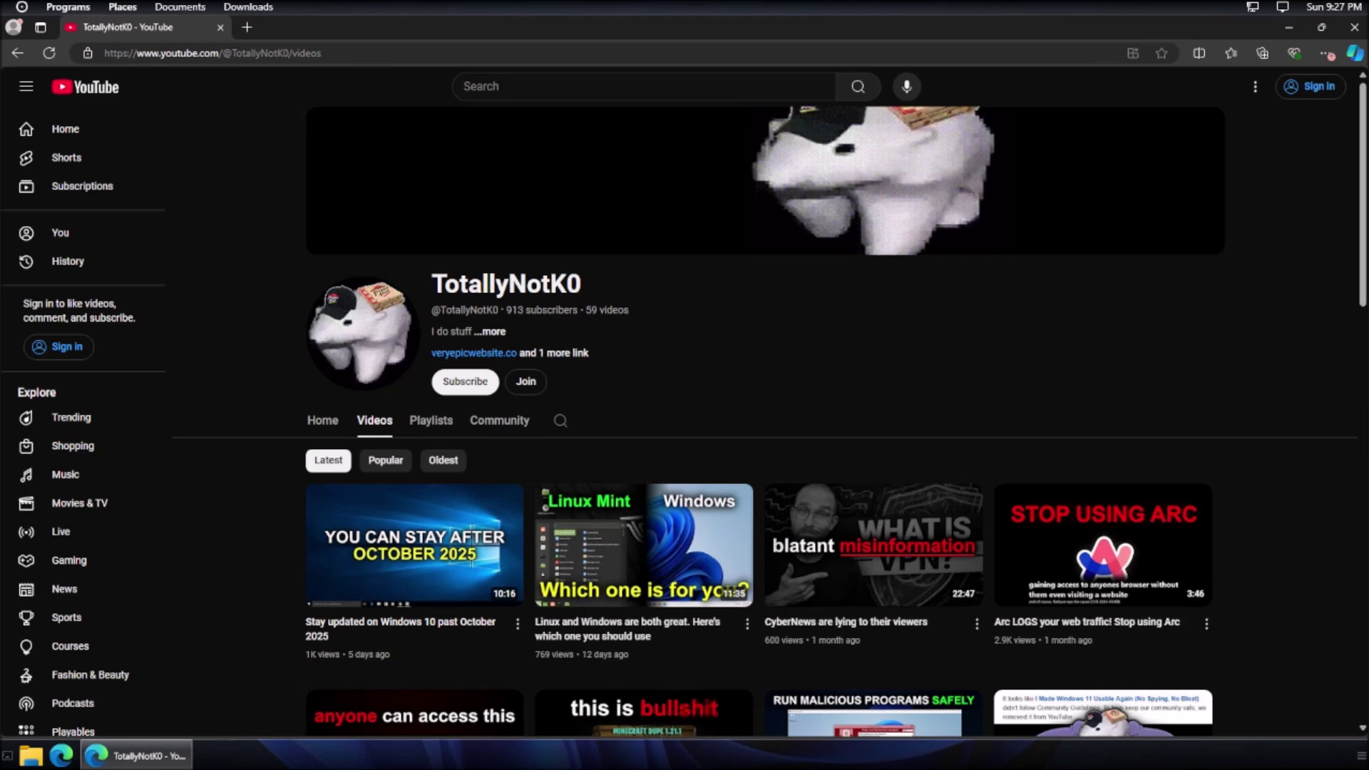